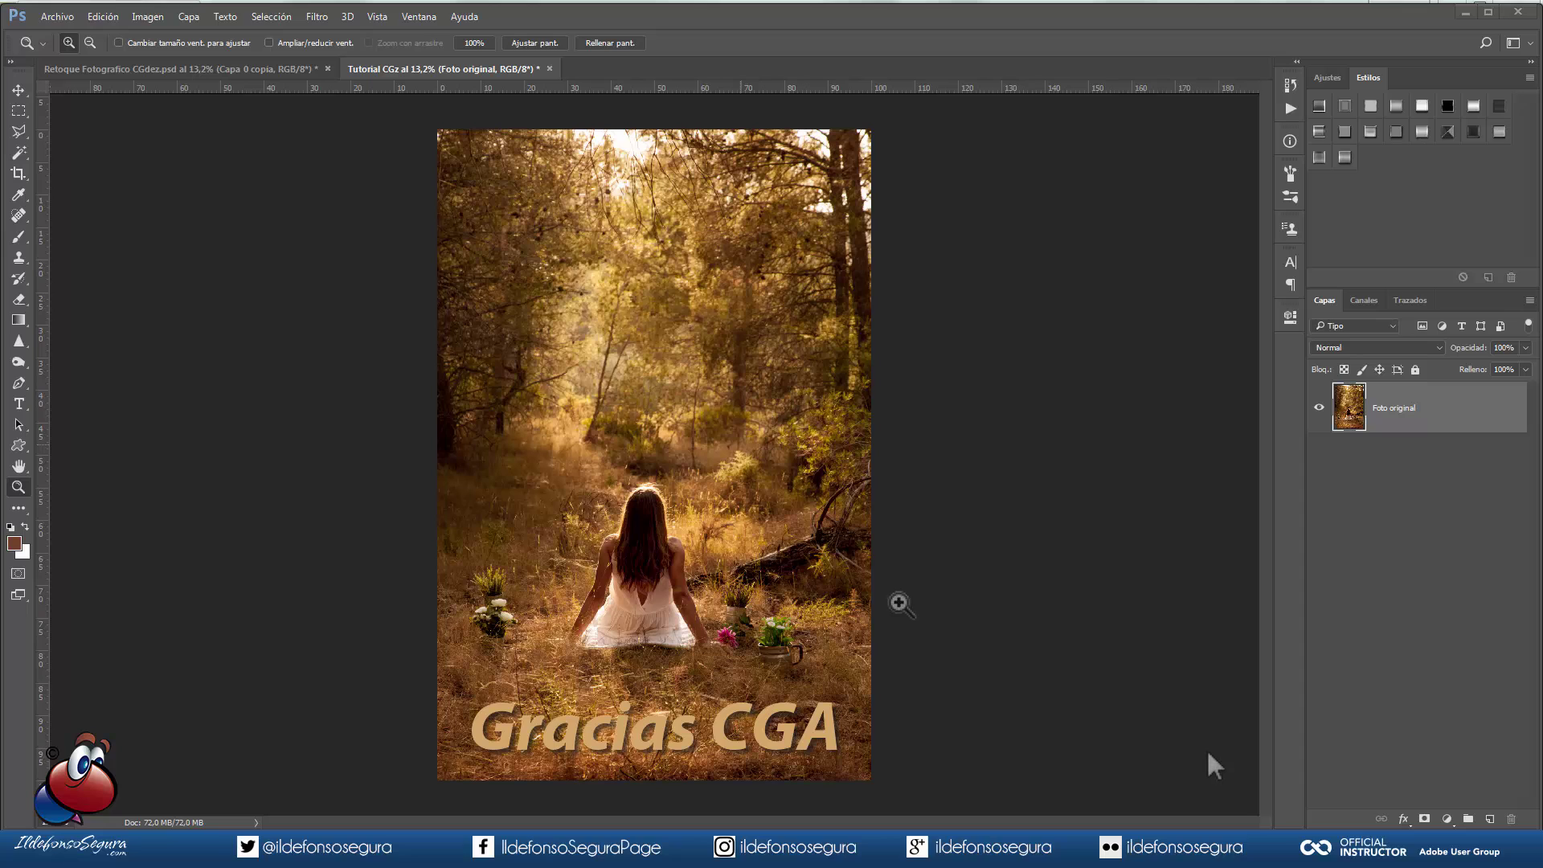
Step: Duplicate the Foto original layer and convert the copy into a smart object
left_click_drag(1351, 414, 1488, 817)
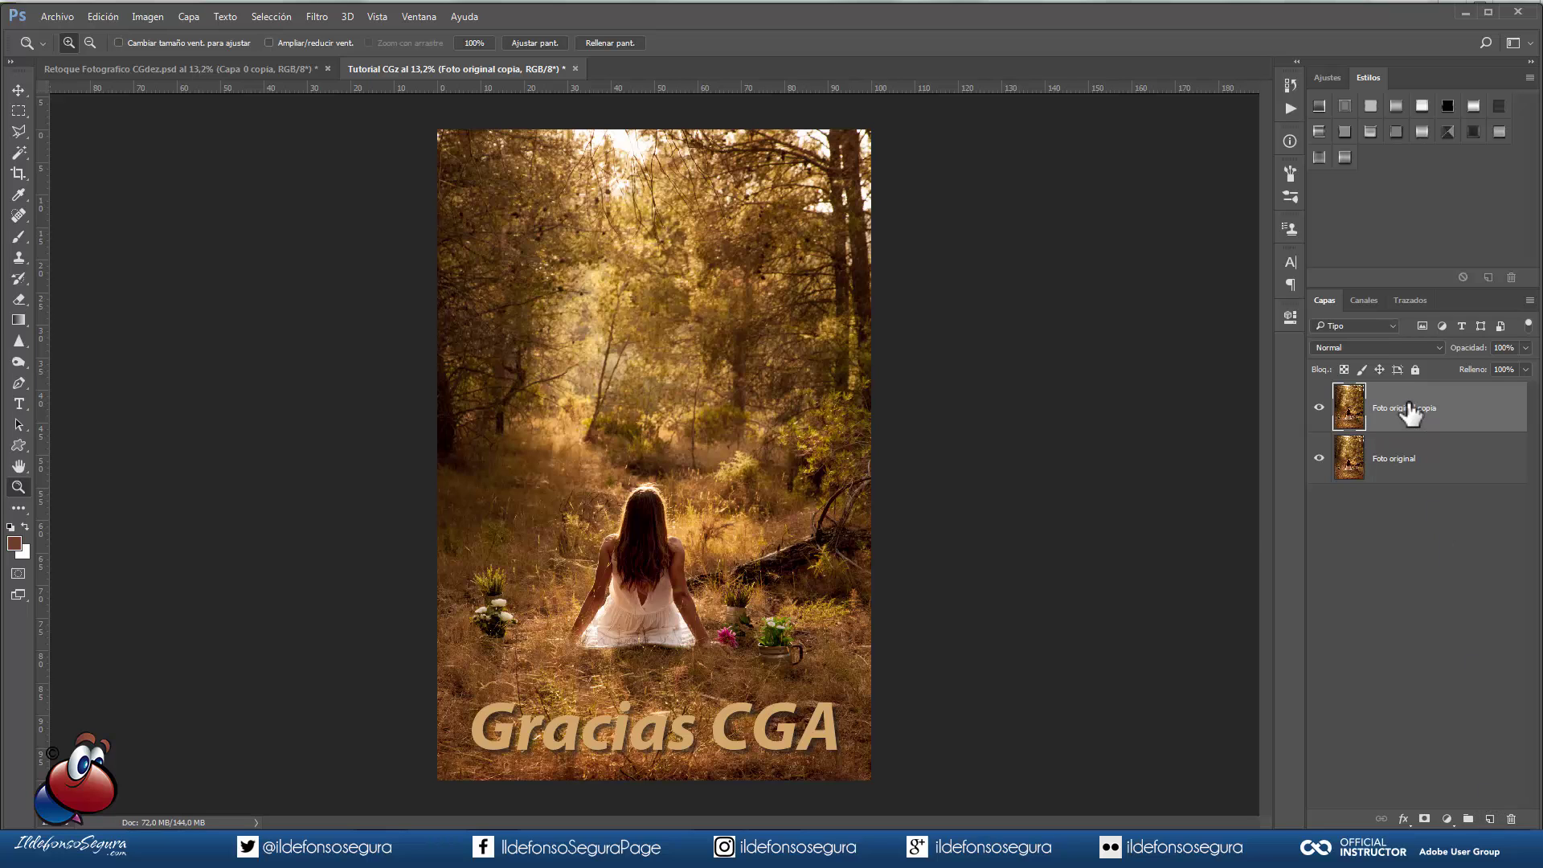
right_click(1408, 403)
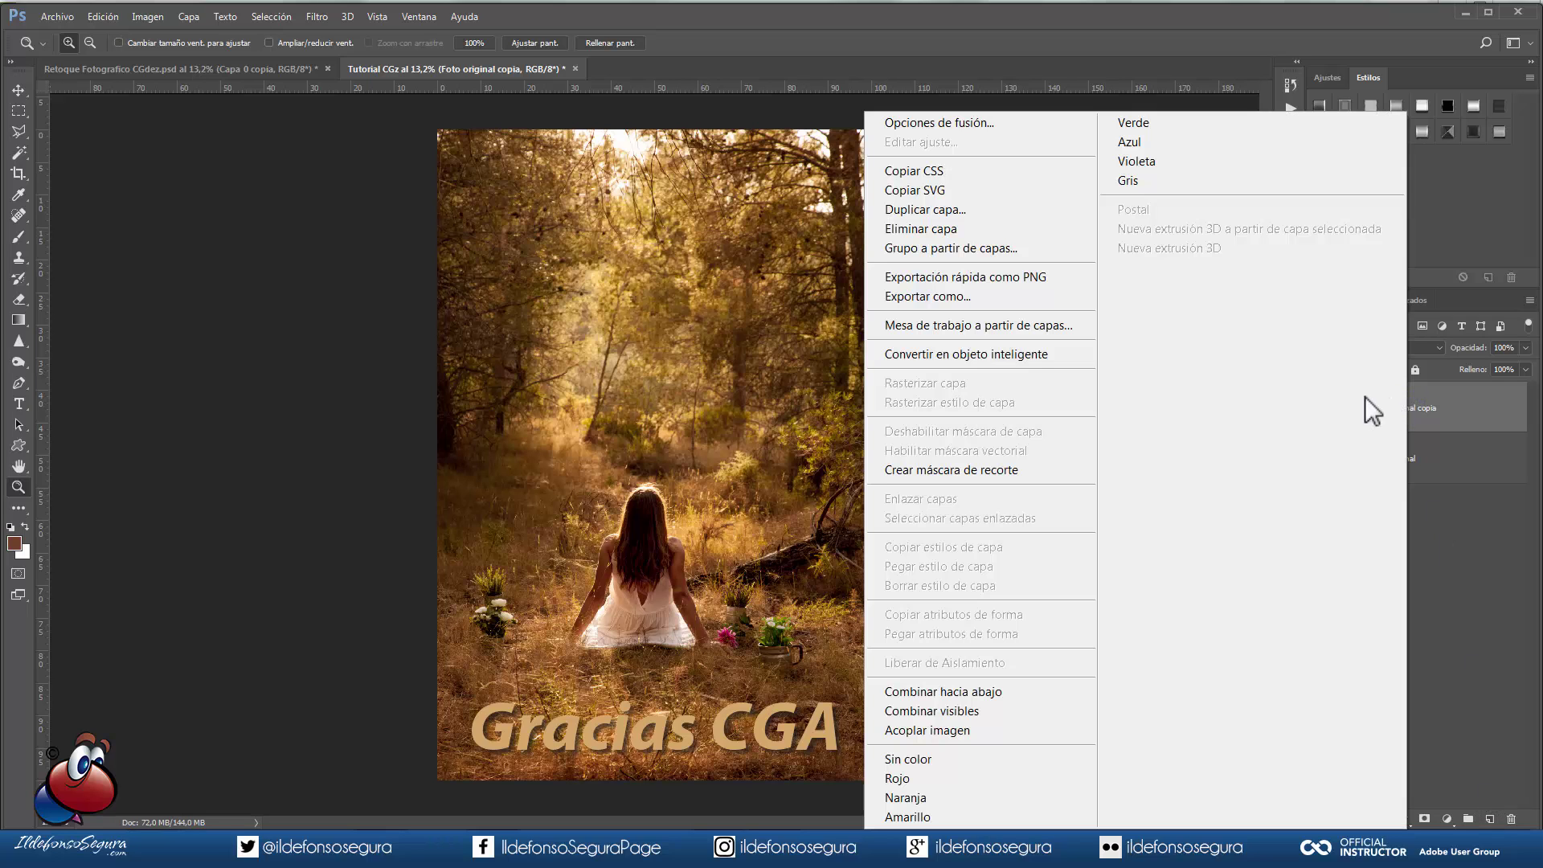
left_click(1027, 360)
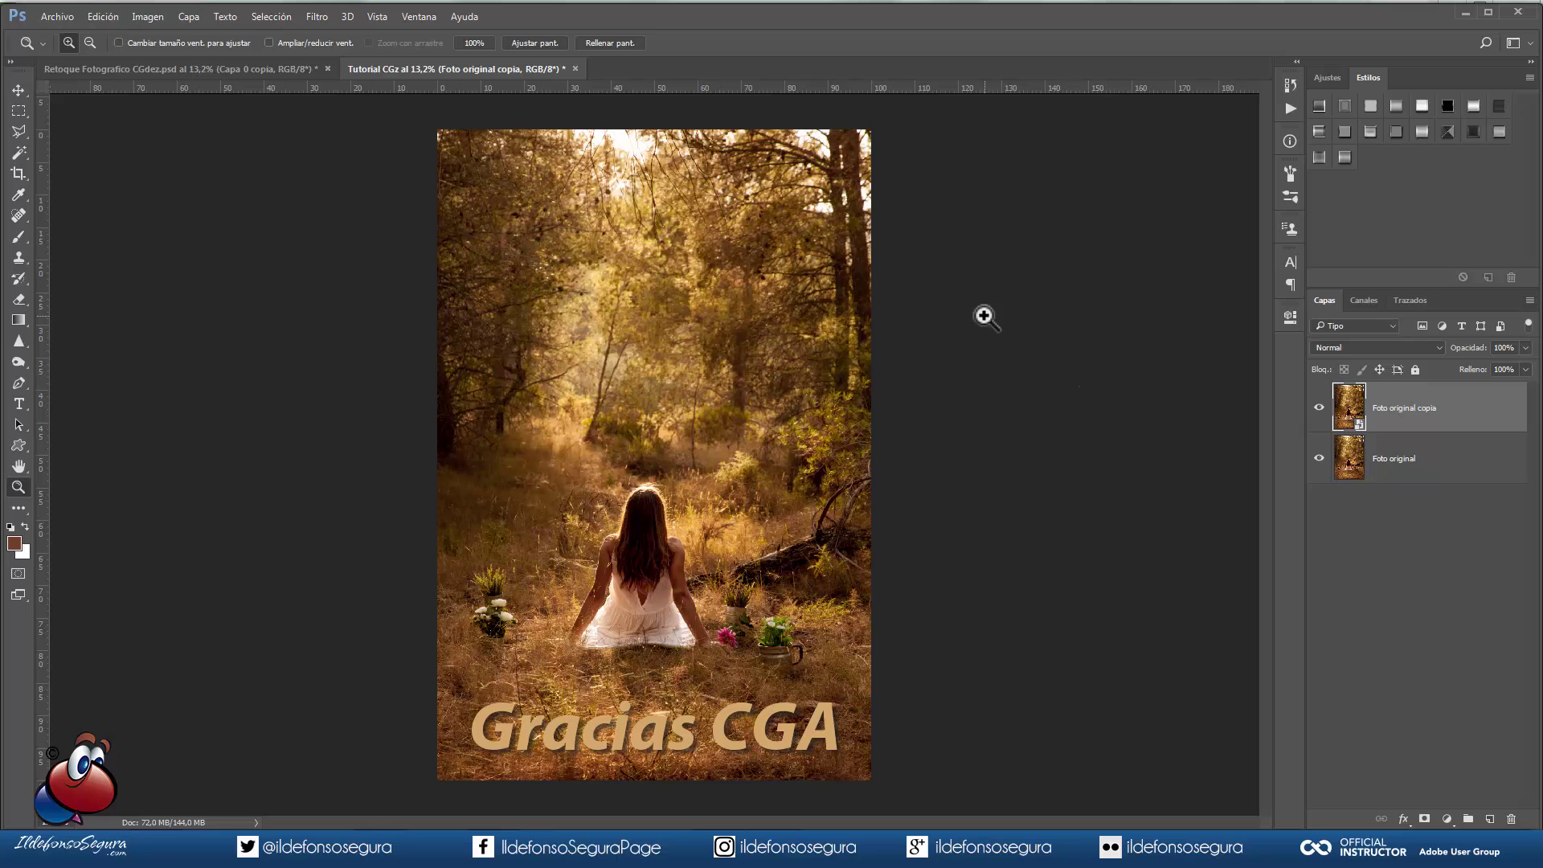
Step: Open the Camera Raw filter on the Foto original copia layer
left_click(323, 17)
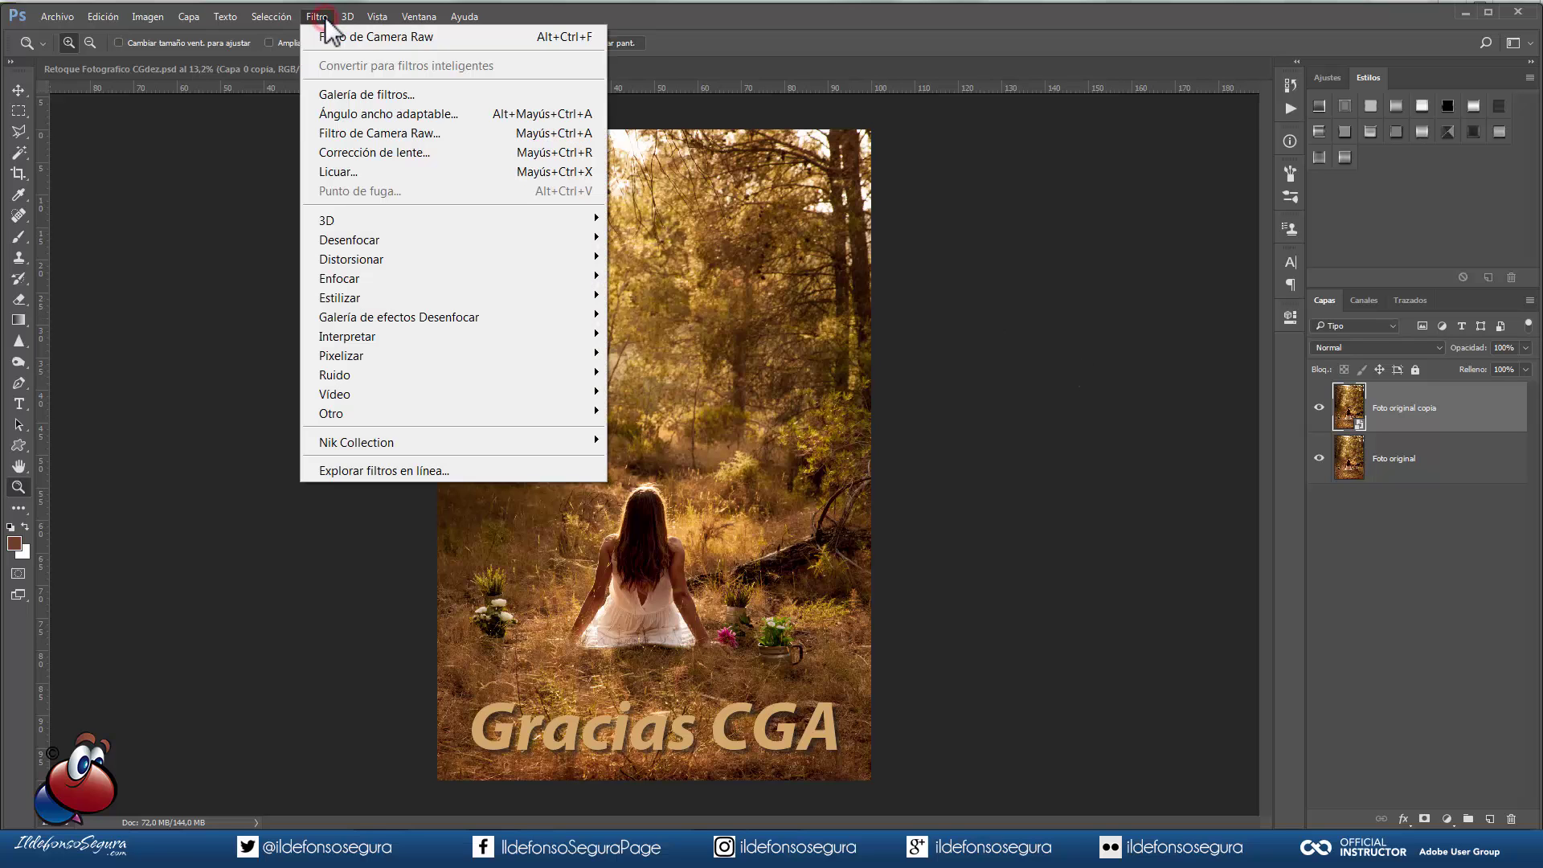
left_click(445, 131)
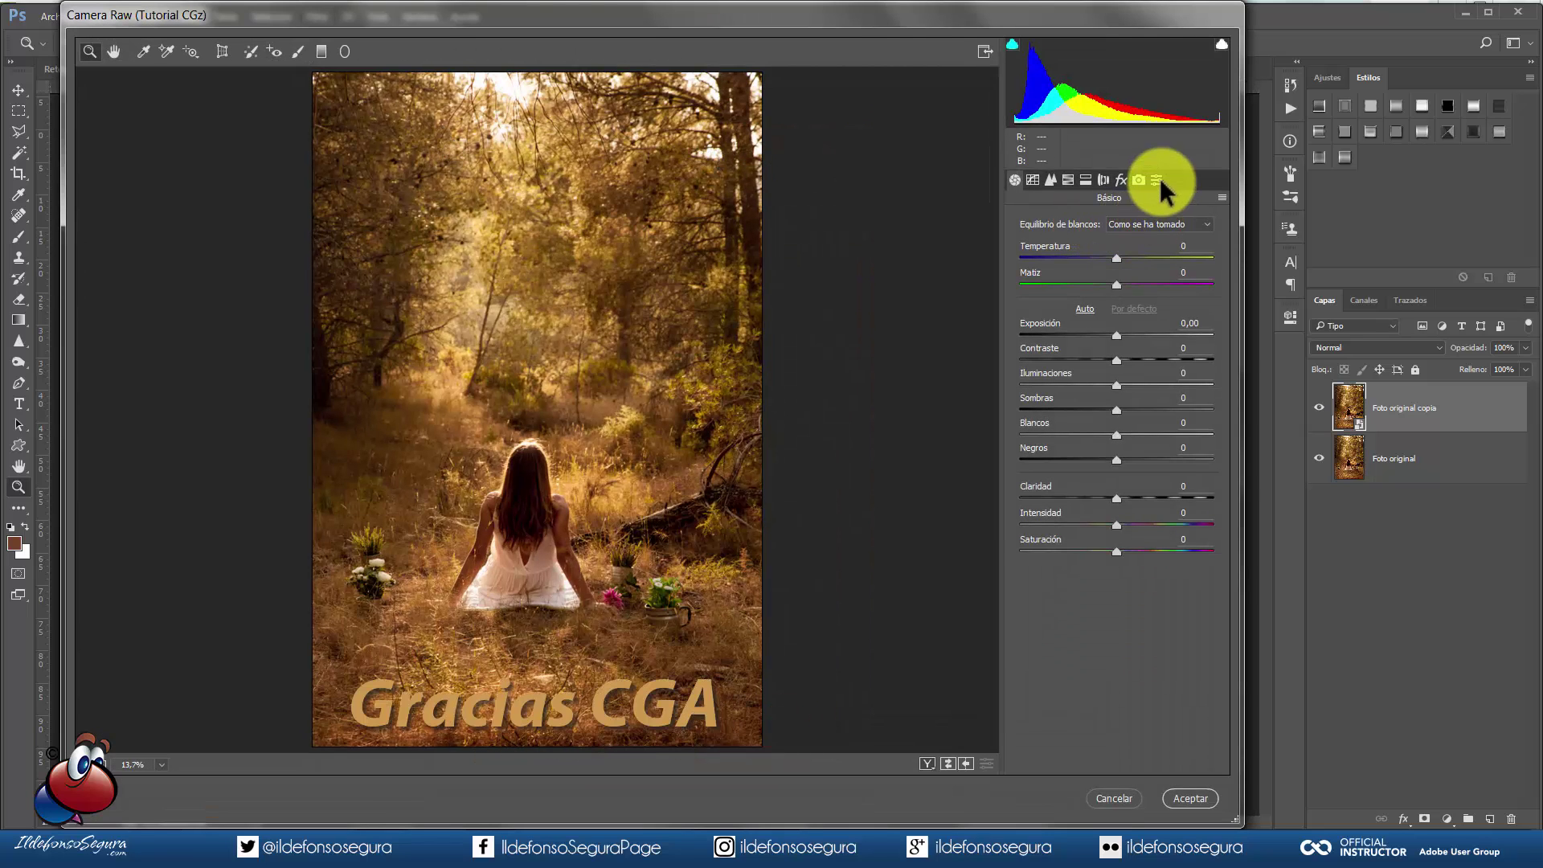
left_click(1158, 180)
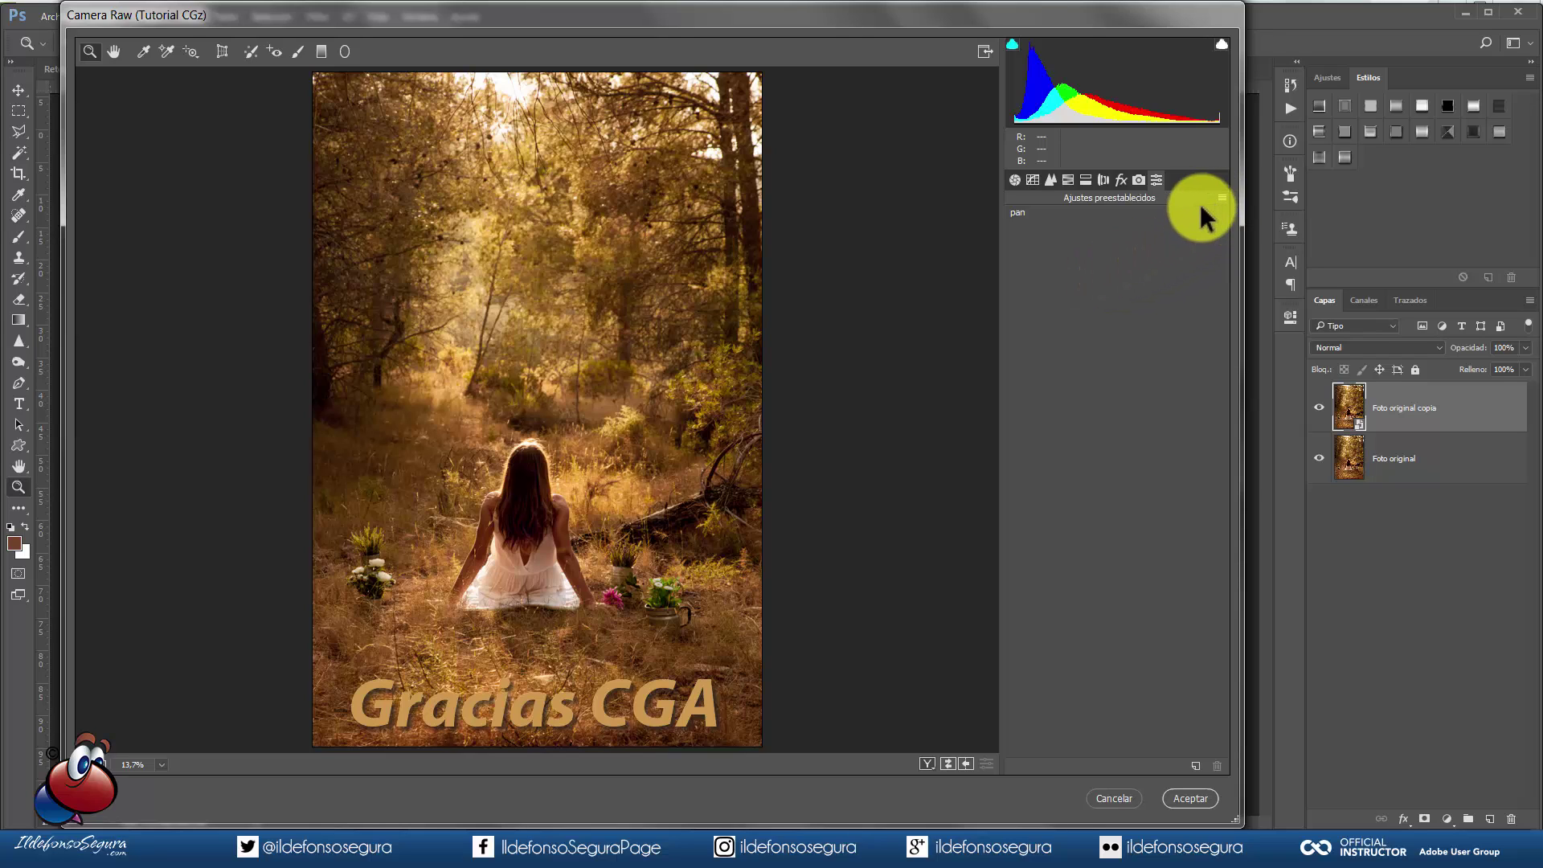
left_click(1222, 198)
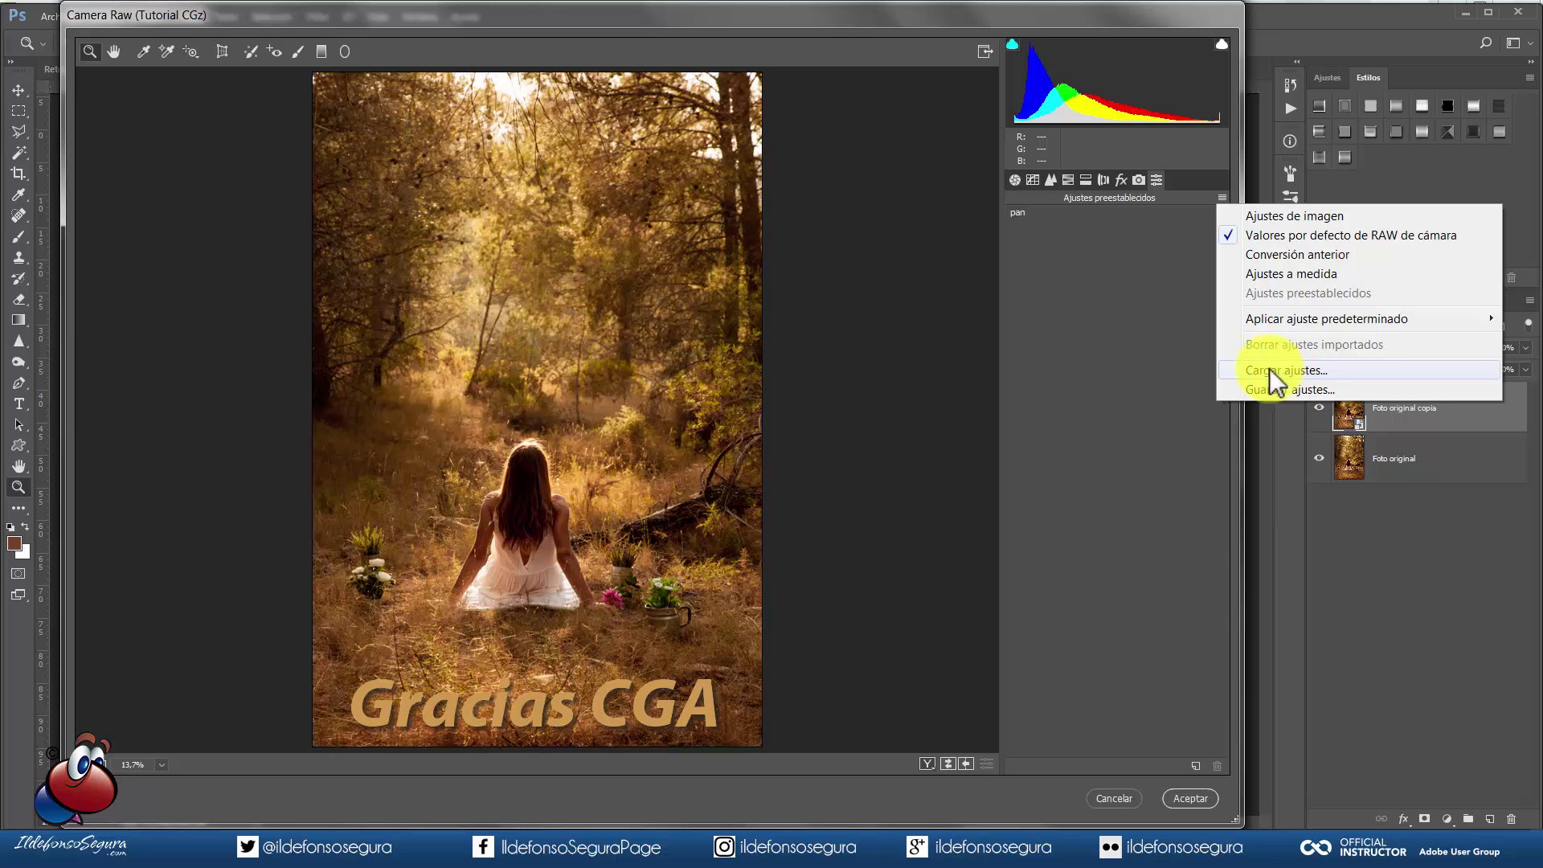
left_click(1014, 175)
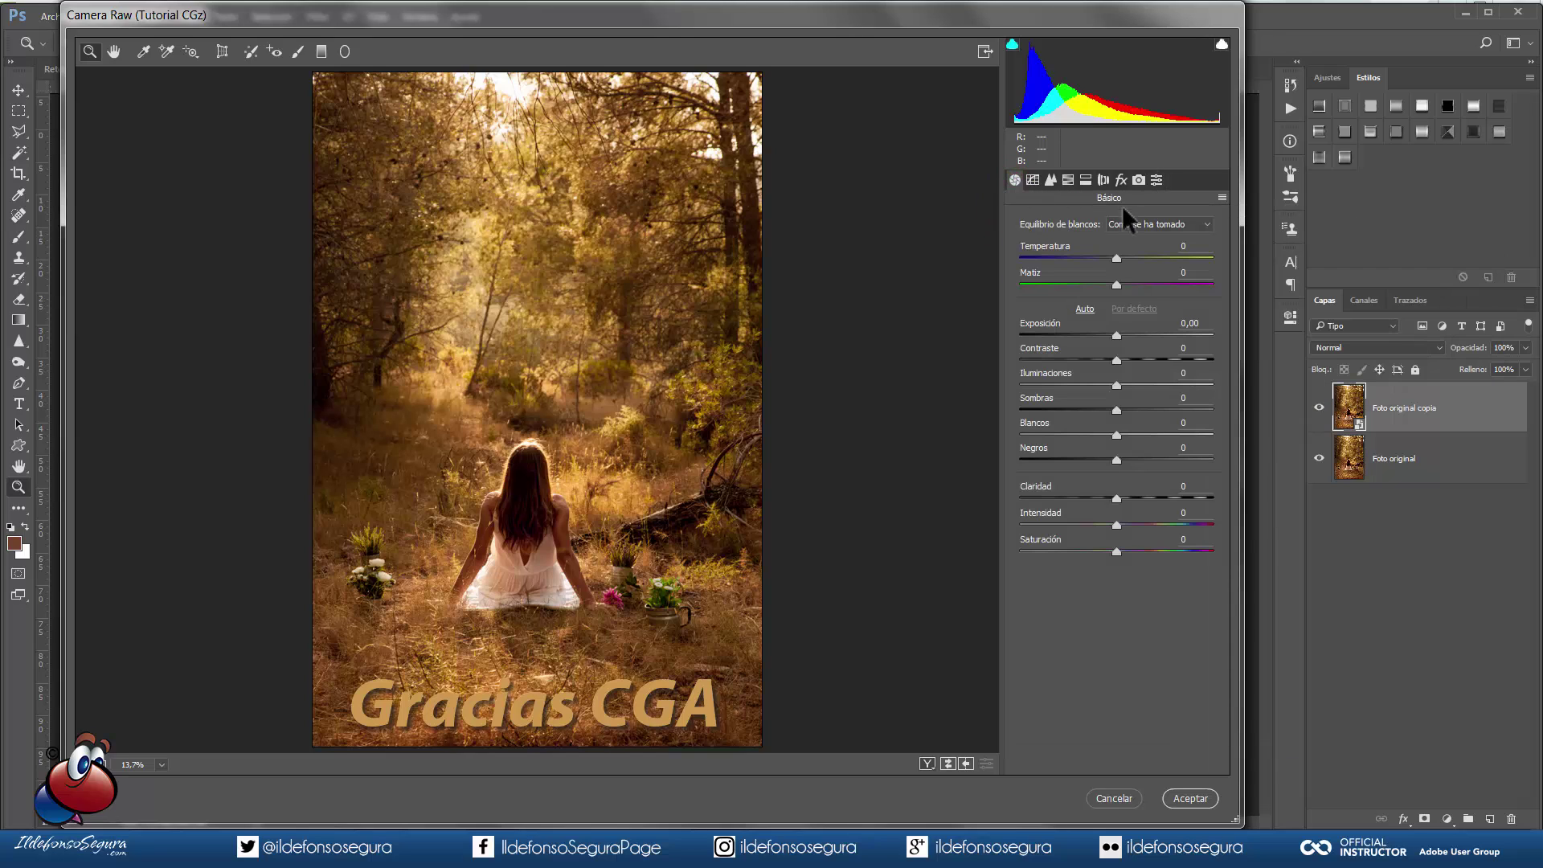
Step: Set the white balance to Temperatura -37 and Matiz -13
left_click(1049, 291)
left_click_drag(1114, 257, 1084, 261)
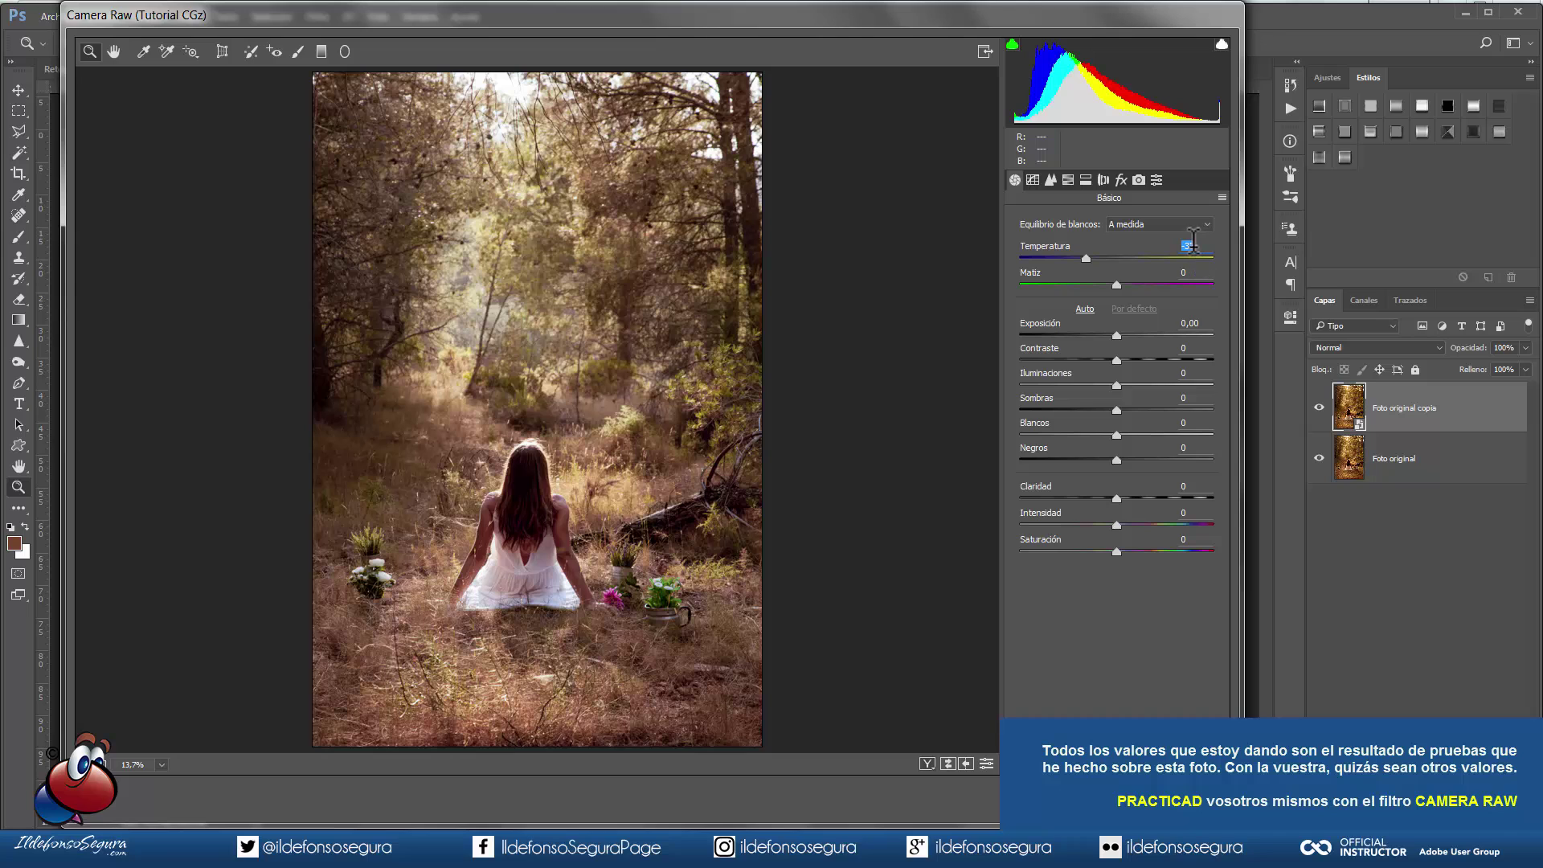
type("-37")
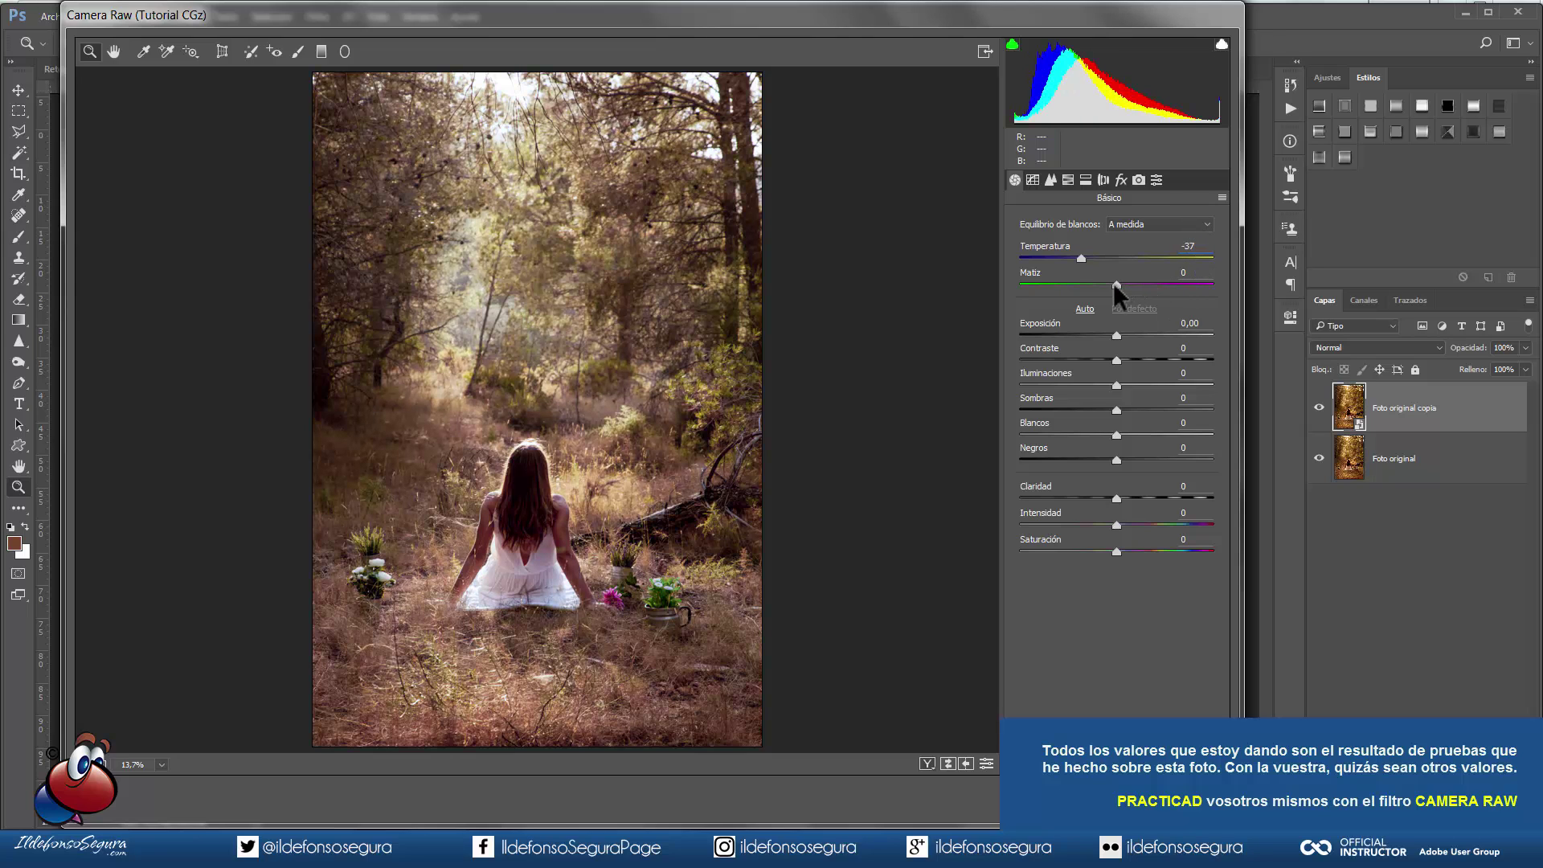
left_click_drag(1114, 284, 1099, 286)
key("Up")
key("Up")
key("Up")
Step: Set the basic adjustments to Contraste -1, Sombras -13, Blancos +15, Negros +11 and Claridad -21
left_click(1185, 348)
type("-1")
left_click(1189, 397)
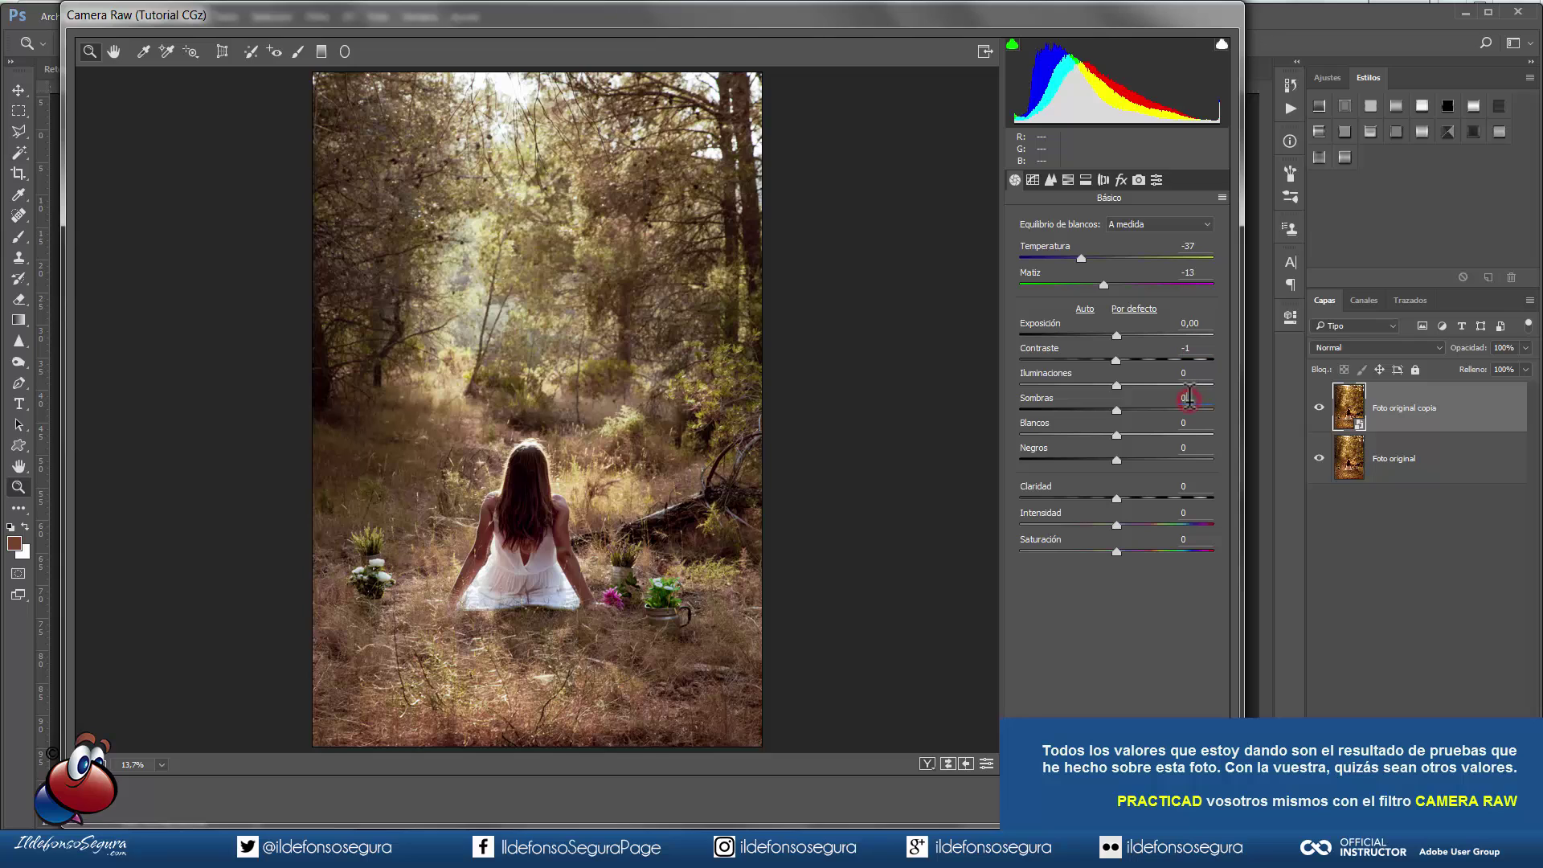
type("-13")
left_click(1181, 421)
type("15")
left_click(1175, 447)
type("11")
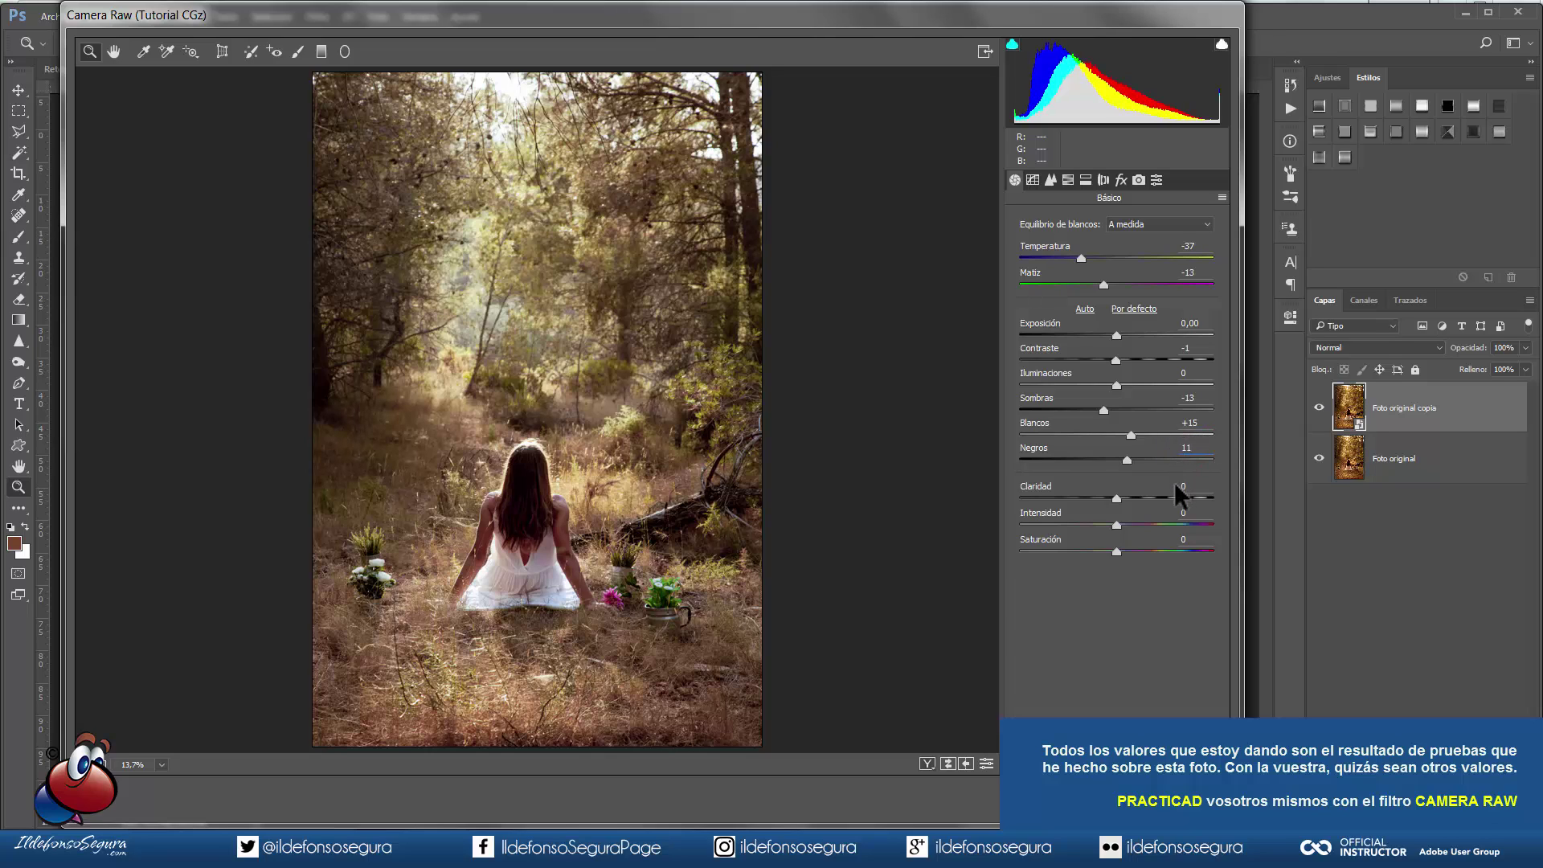
left_click(1191, 484)
type("-21")
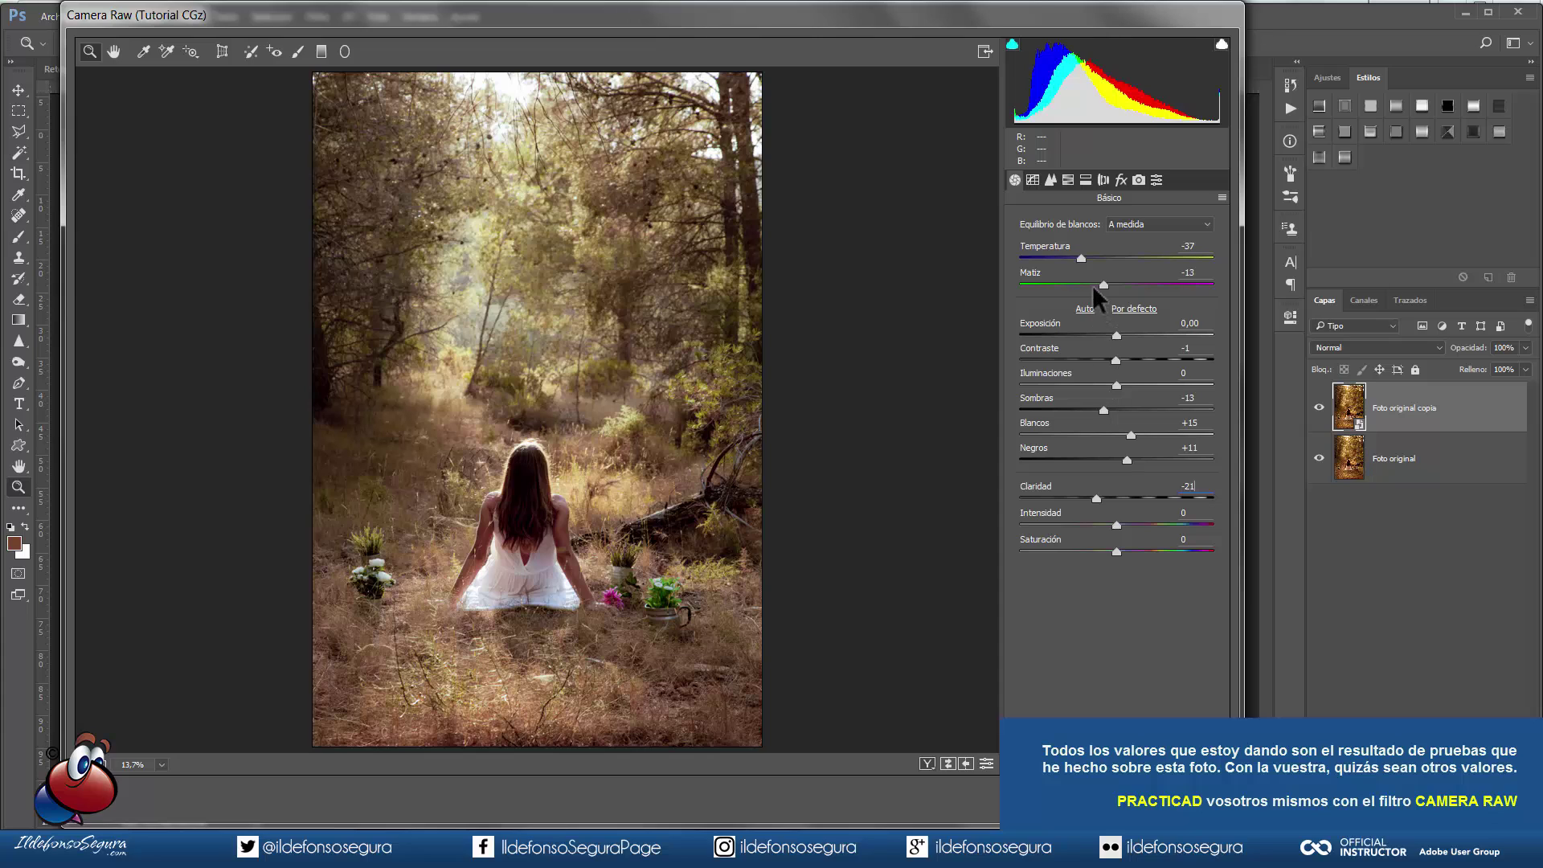
left_click(1032, 179)
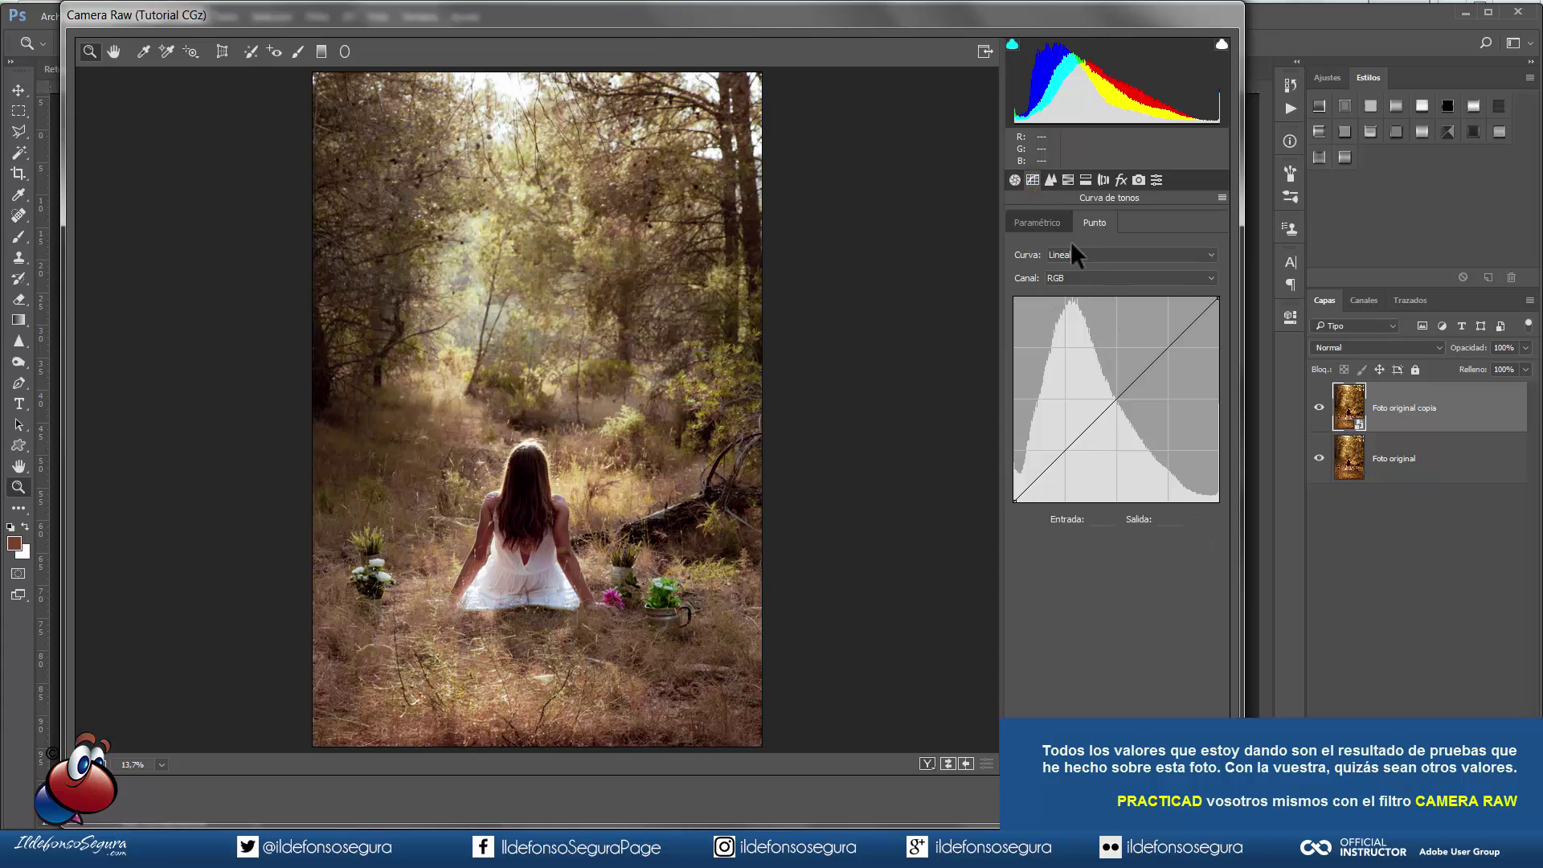
left_click(1050, 179)
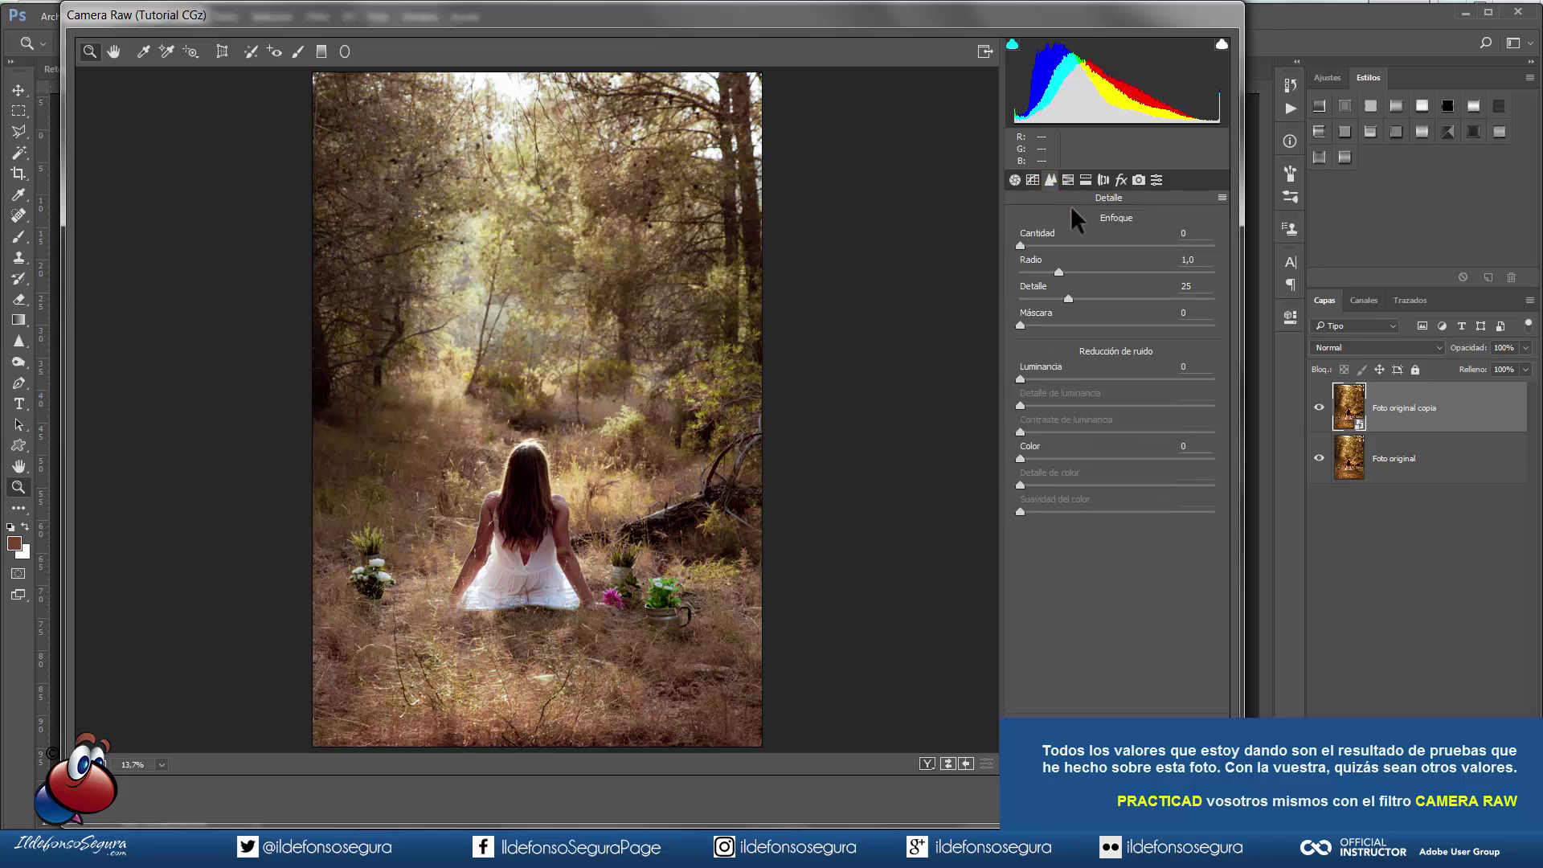
left_click(1067, 180)
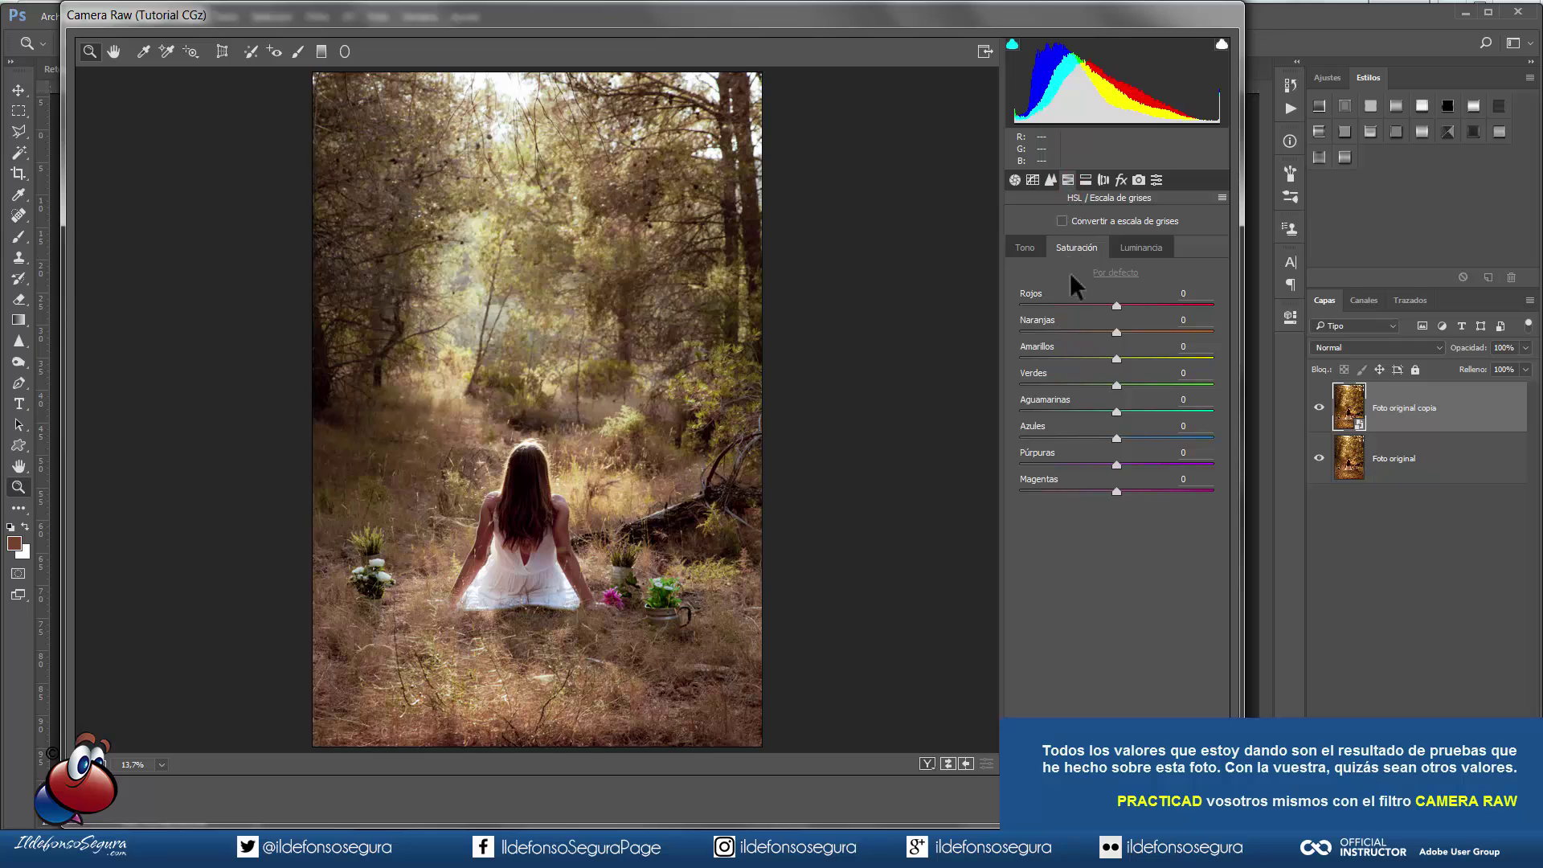
Step: Split-tone the highlights with Tono 216 and Saturación 37, and set the Equilibrio to -59
left_click(1085, 180)
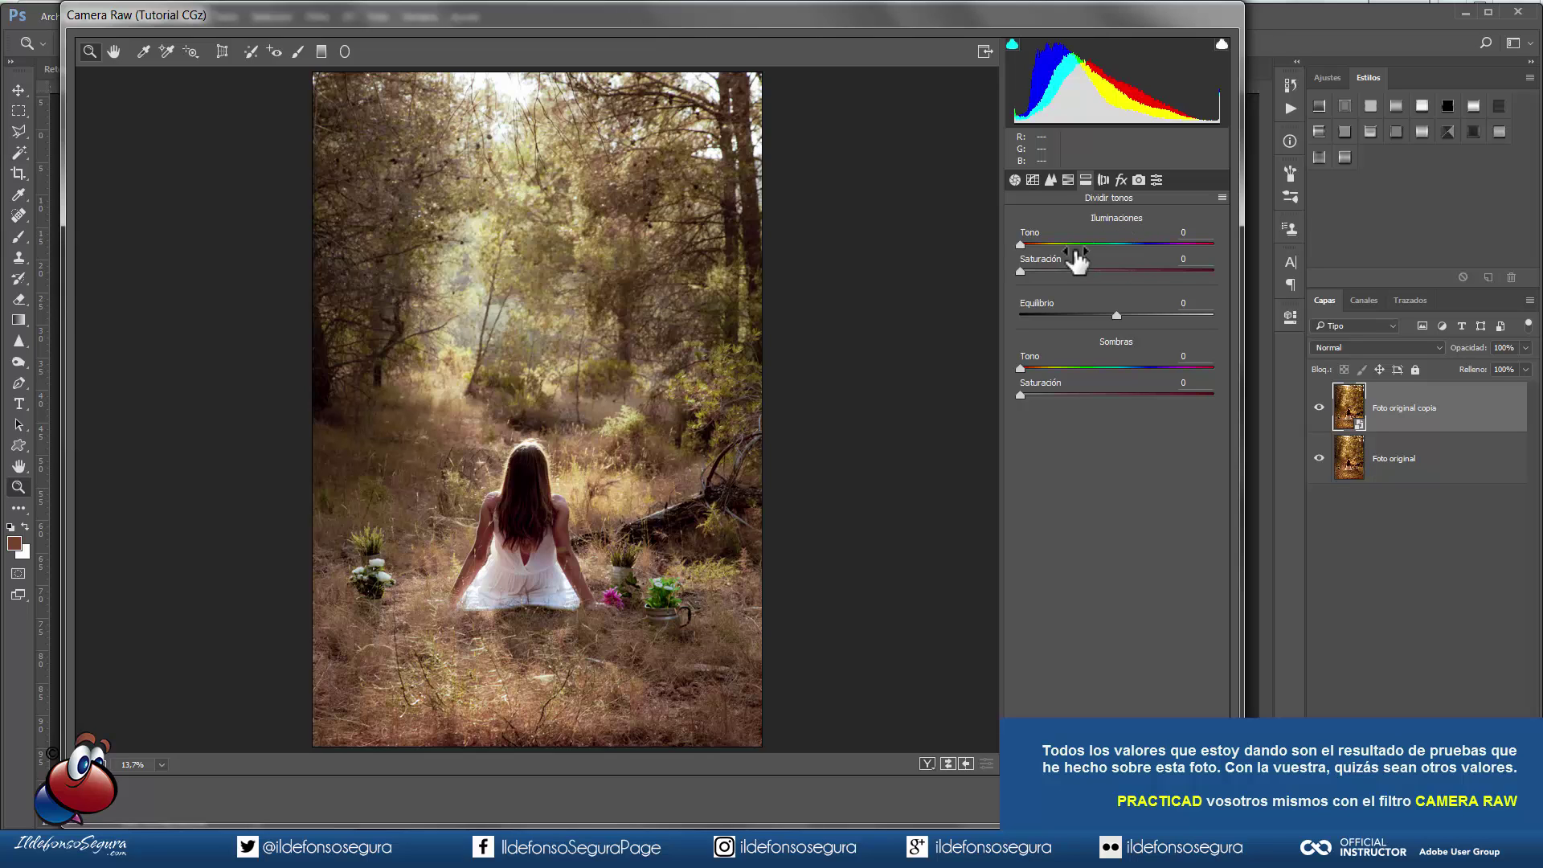
left_click_drag(1029, 242, 1162, 247)
type("216")
left_click(1020, 270)
left_click_drag(1021, 271, 1093, 271)
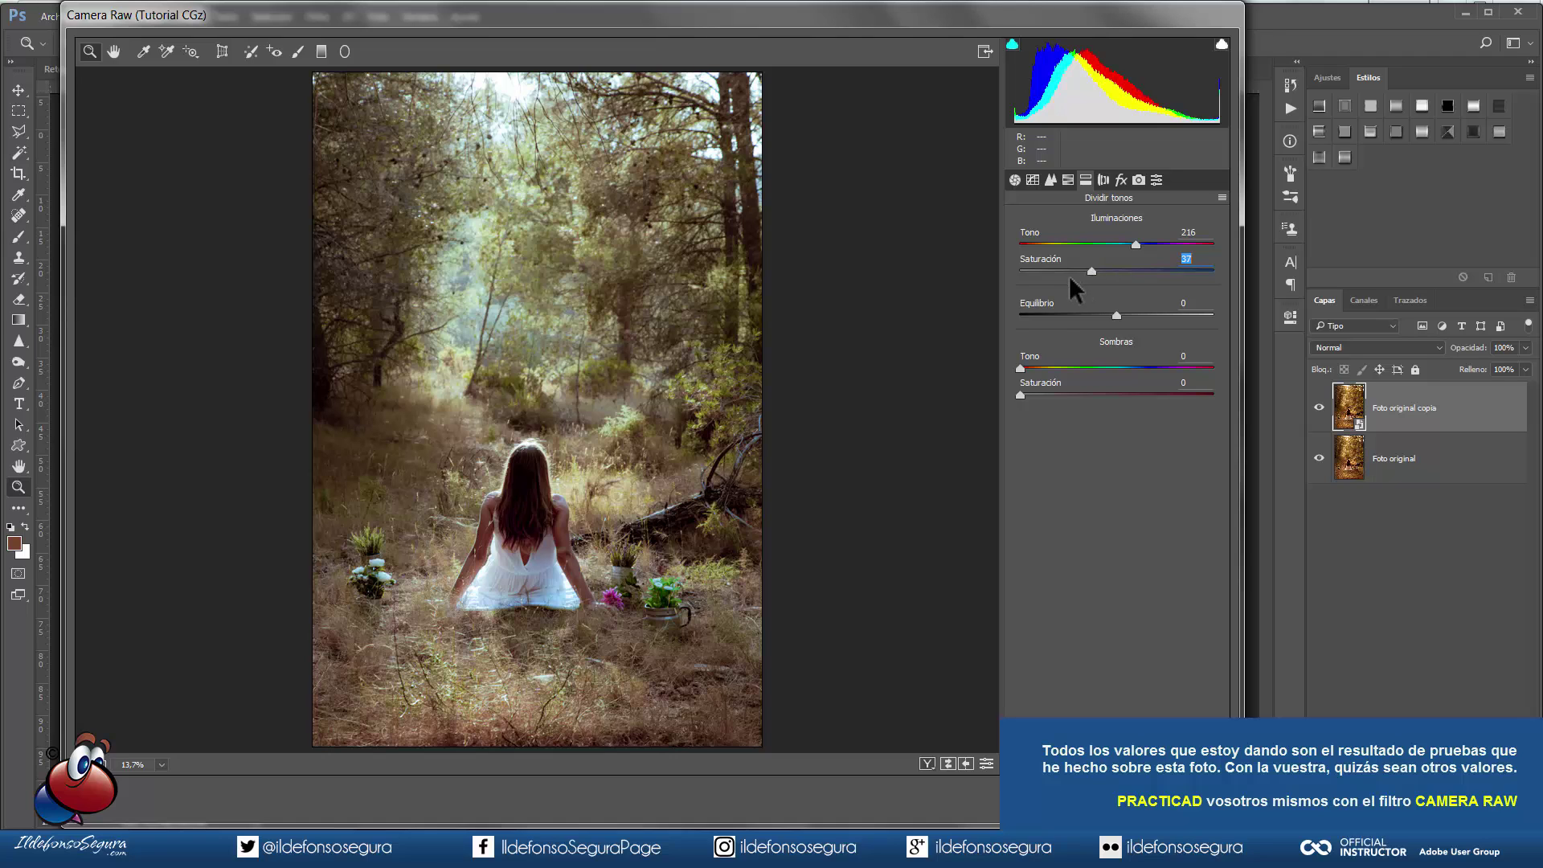
left_click(990, 766)
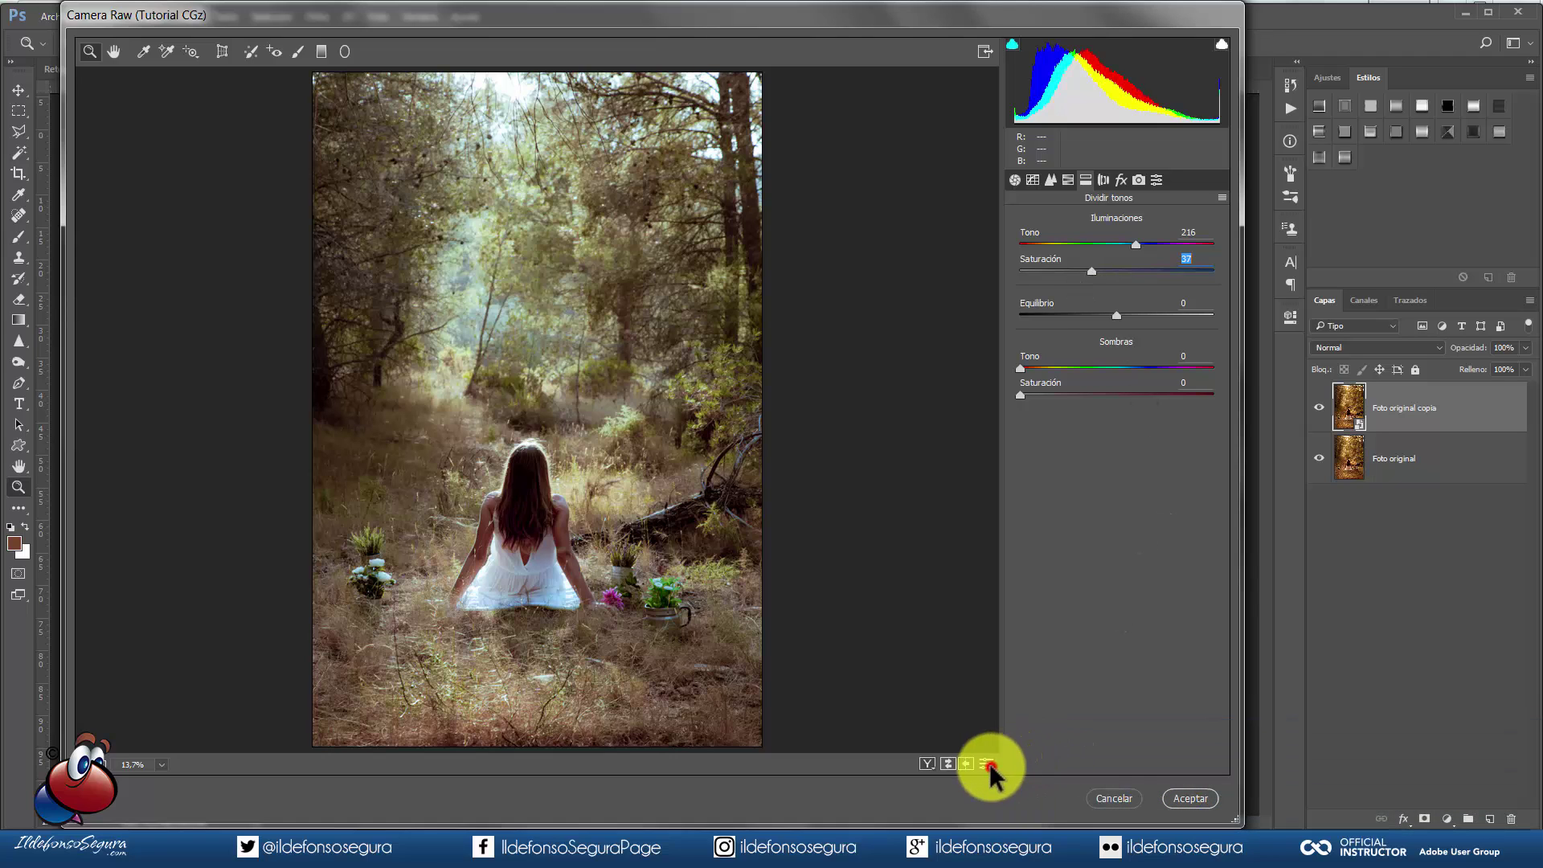
left_click(990, 766)
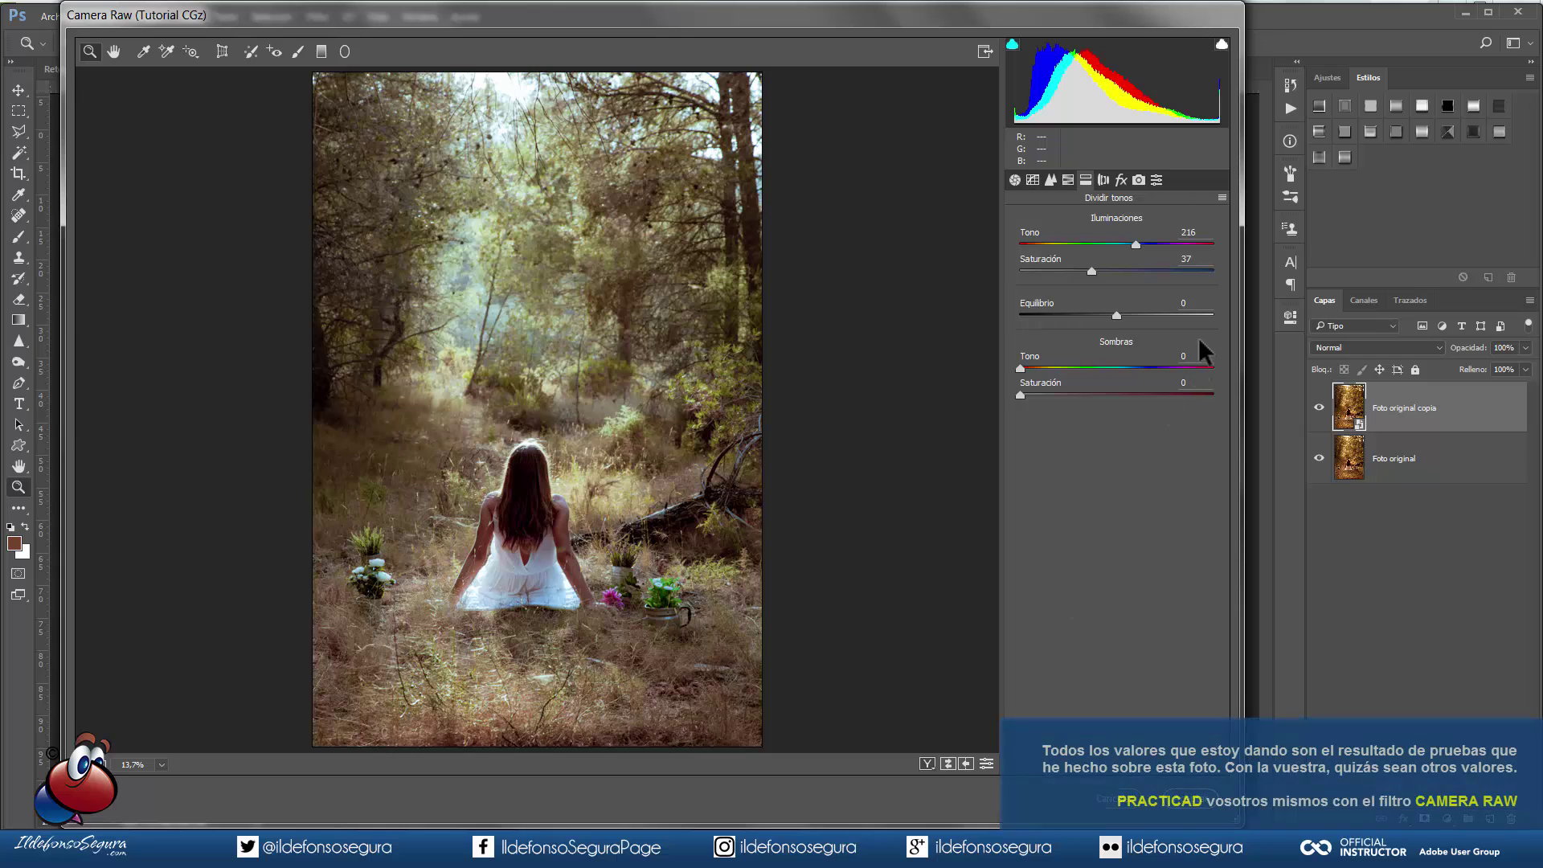
left_click(1184, 303)
type("-59")
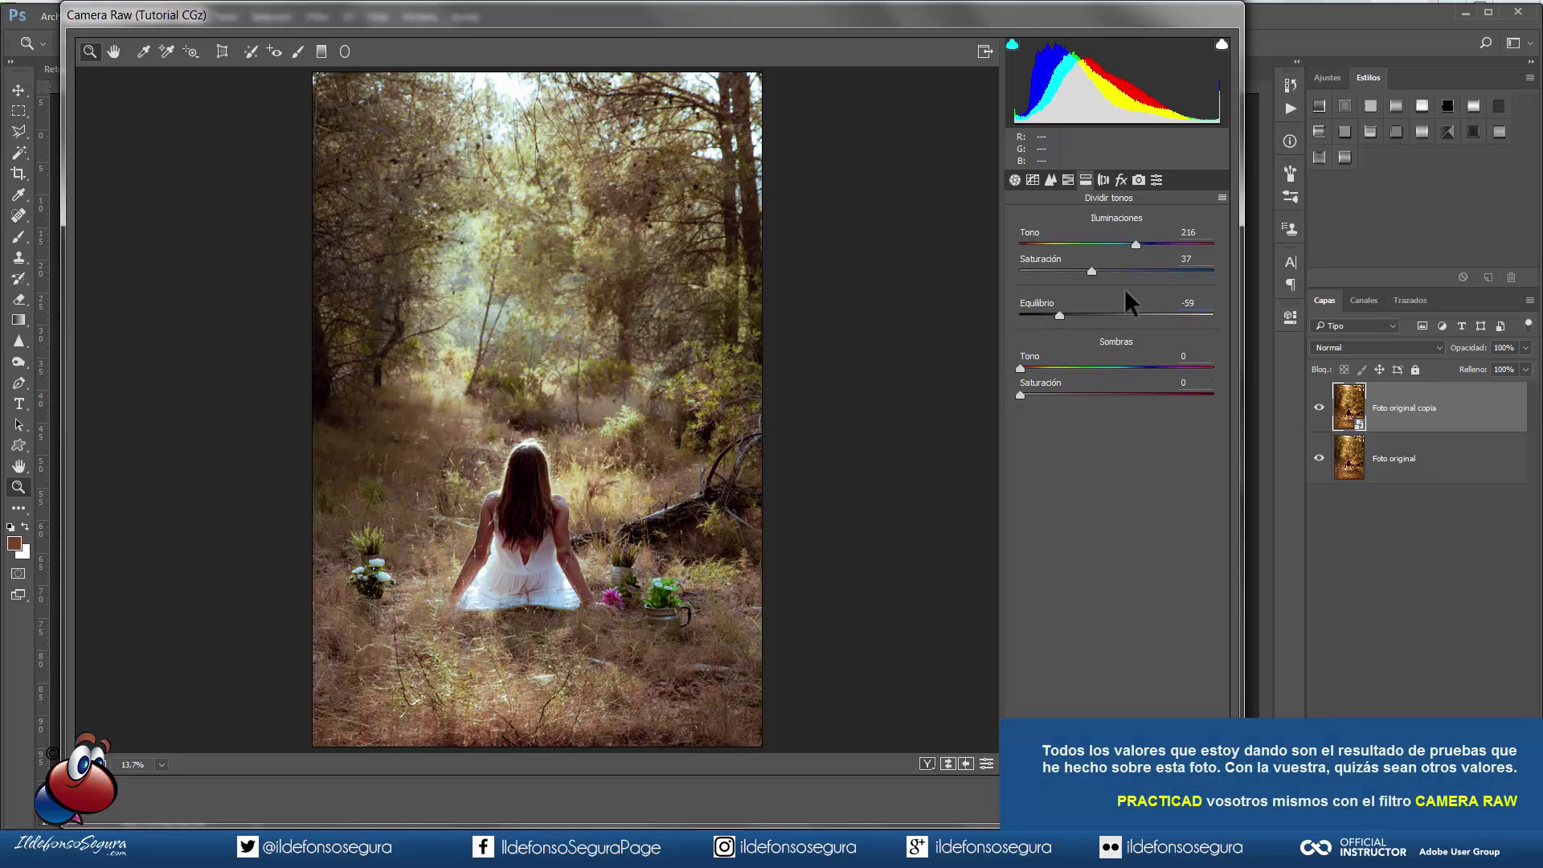
Step: Add a lens-correction vignette with Cantidad -64 and Punto medio 34
left_click(1104, 180)
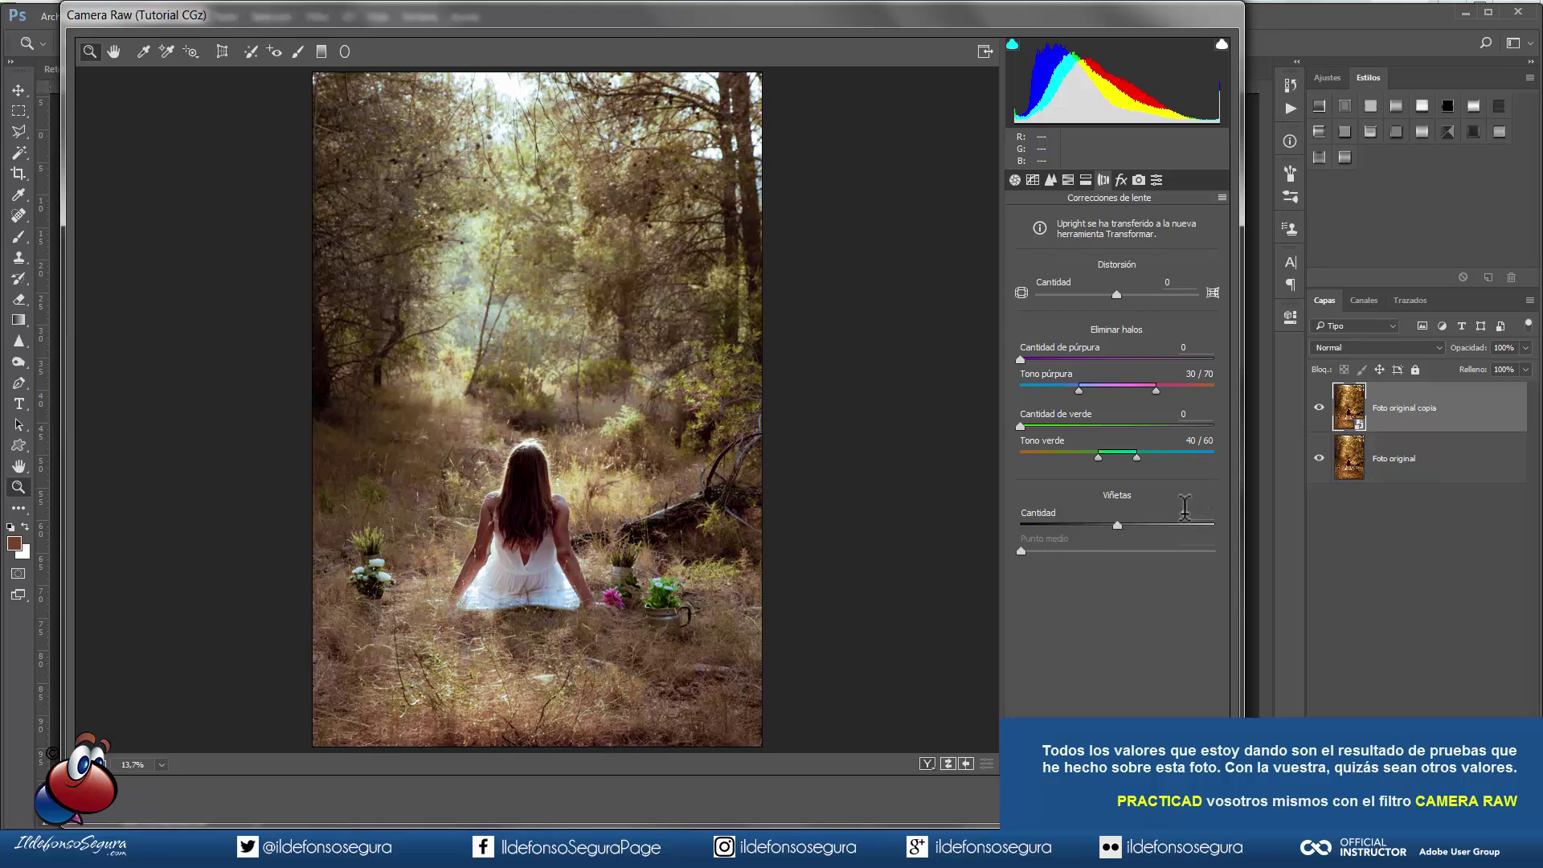
left_click(1185, 513)
type("-64")
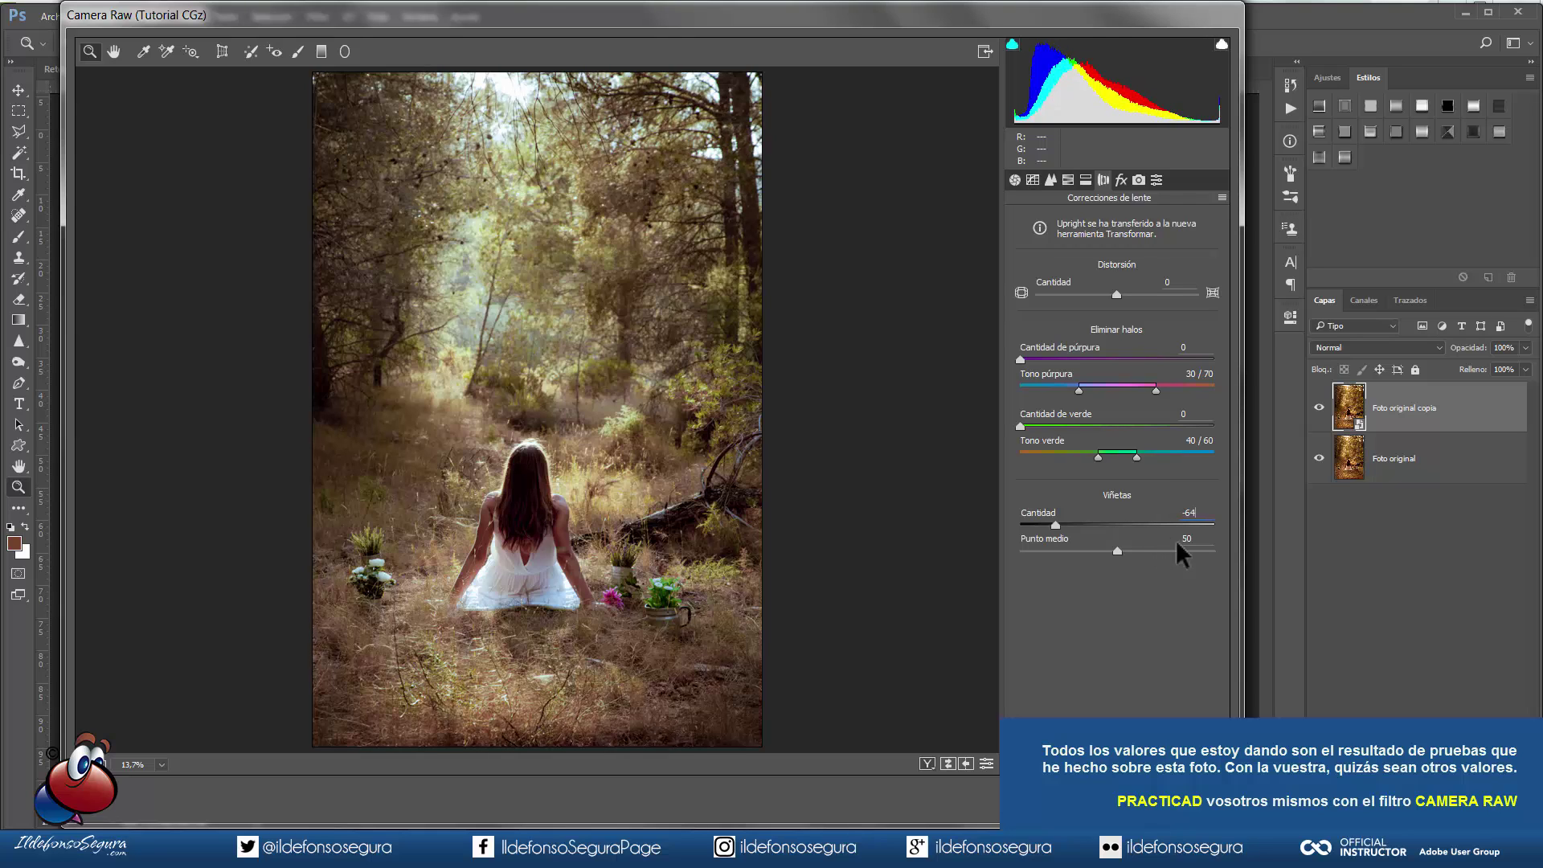
left_click(1200, 542)
type("34")
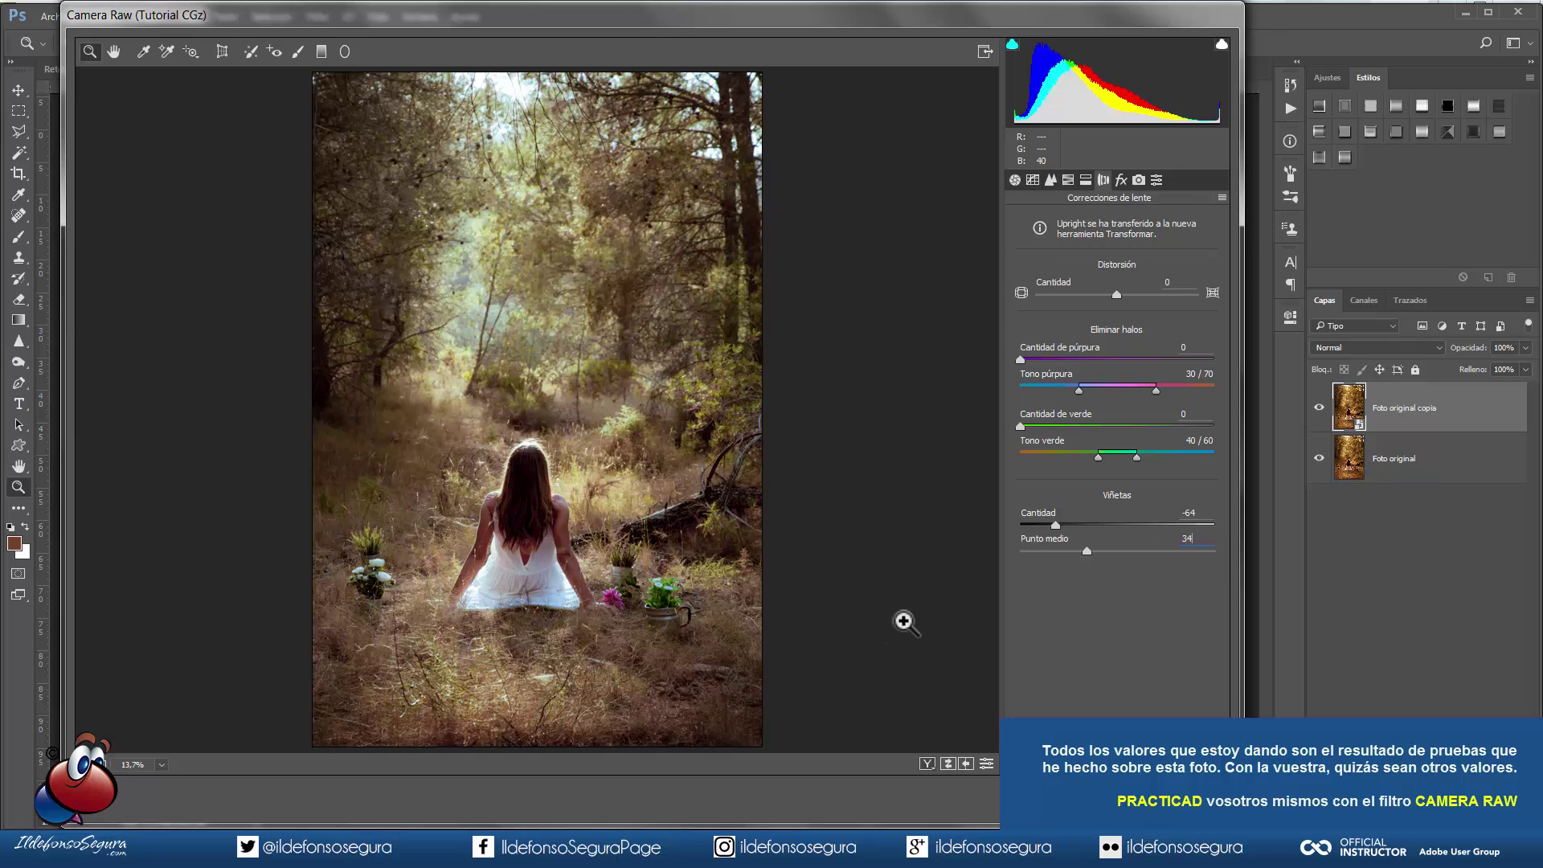
Step: Add a post-crop vignette with Cantidad -3 and Punto medio 82
left_click(1121, 180)
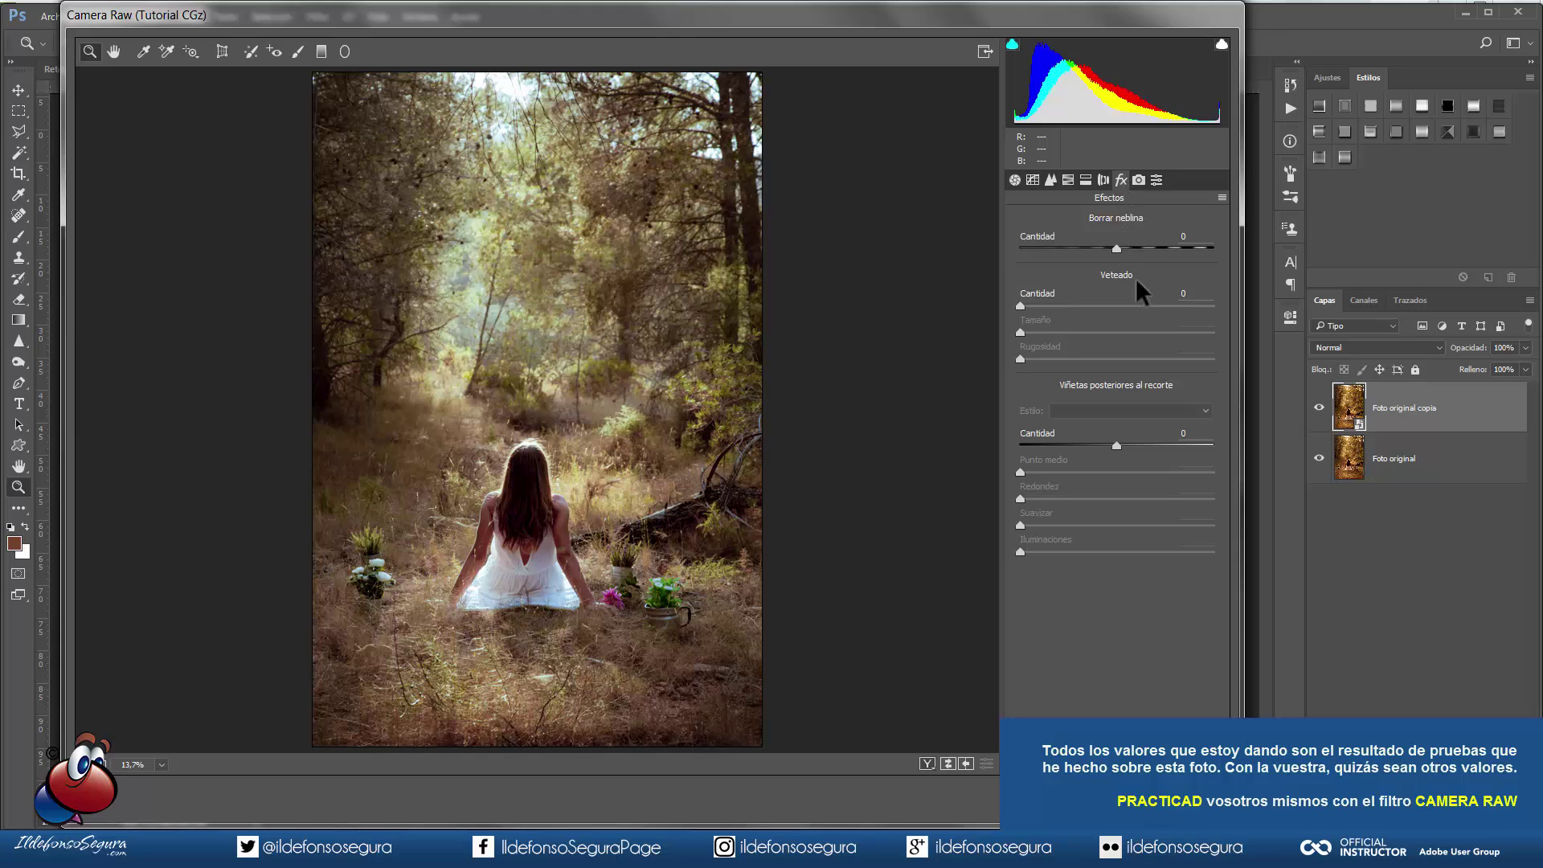
left_click(1181, 433)
type("-3")
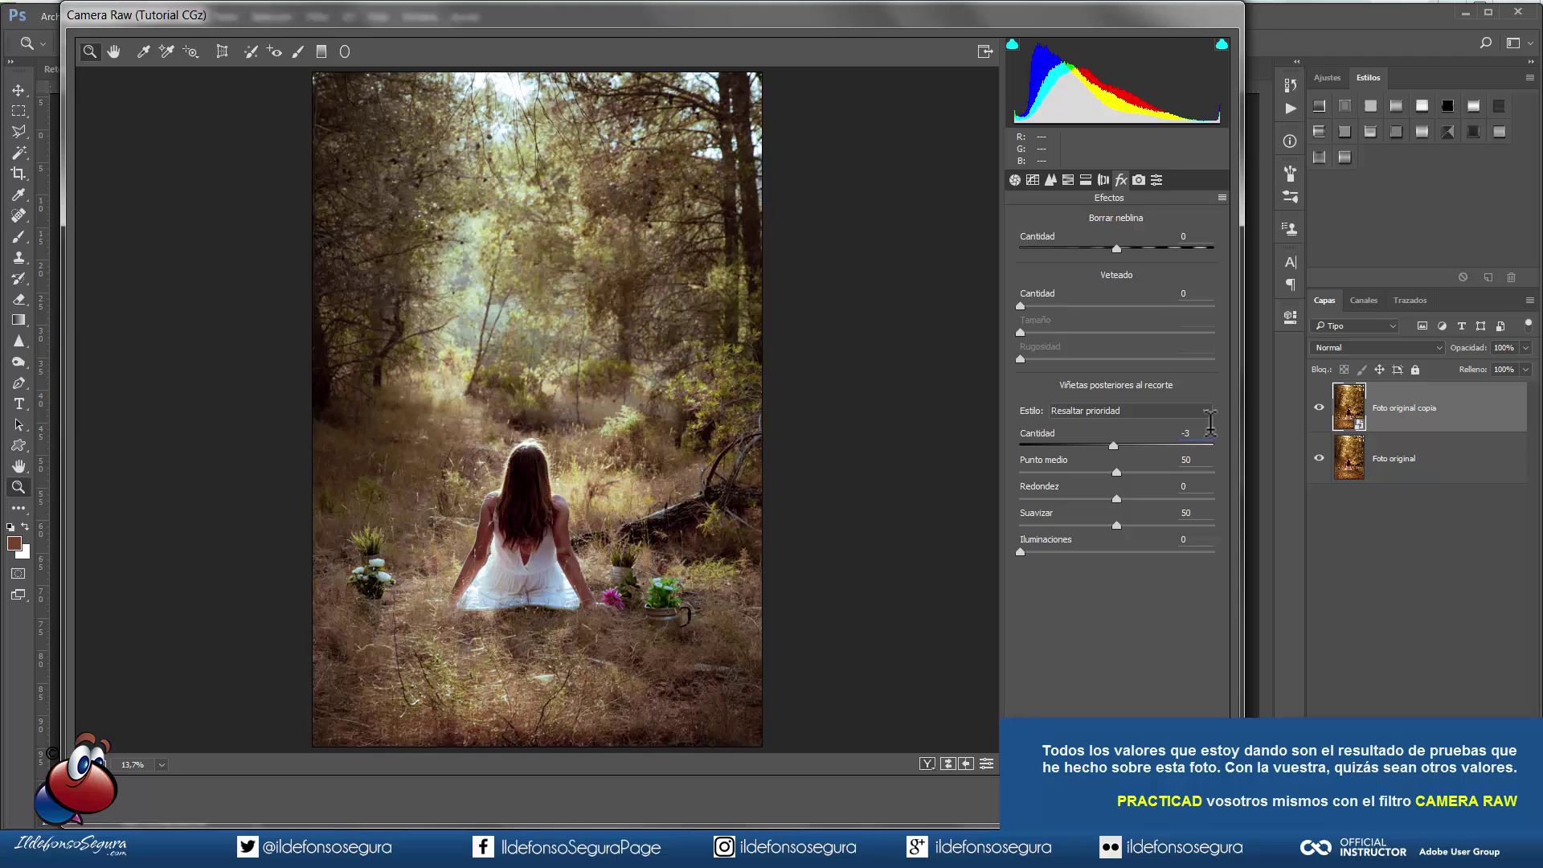
left_click(1184, 460)
left_click_drag(1196, 460, 1134, 462)
type("82")
Step: Save all the Camera Raw adjustments as an .xmp settings file and apply the filter to the layer
left_click(1139, 179)
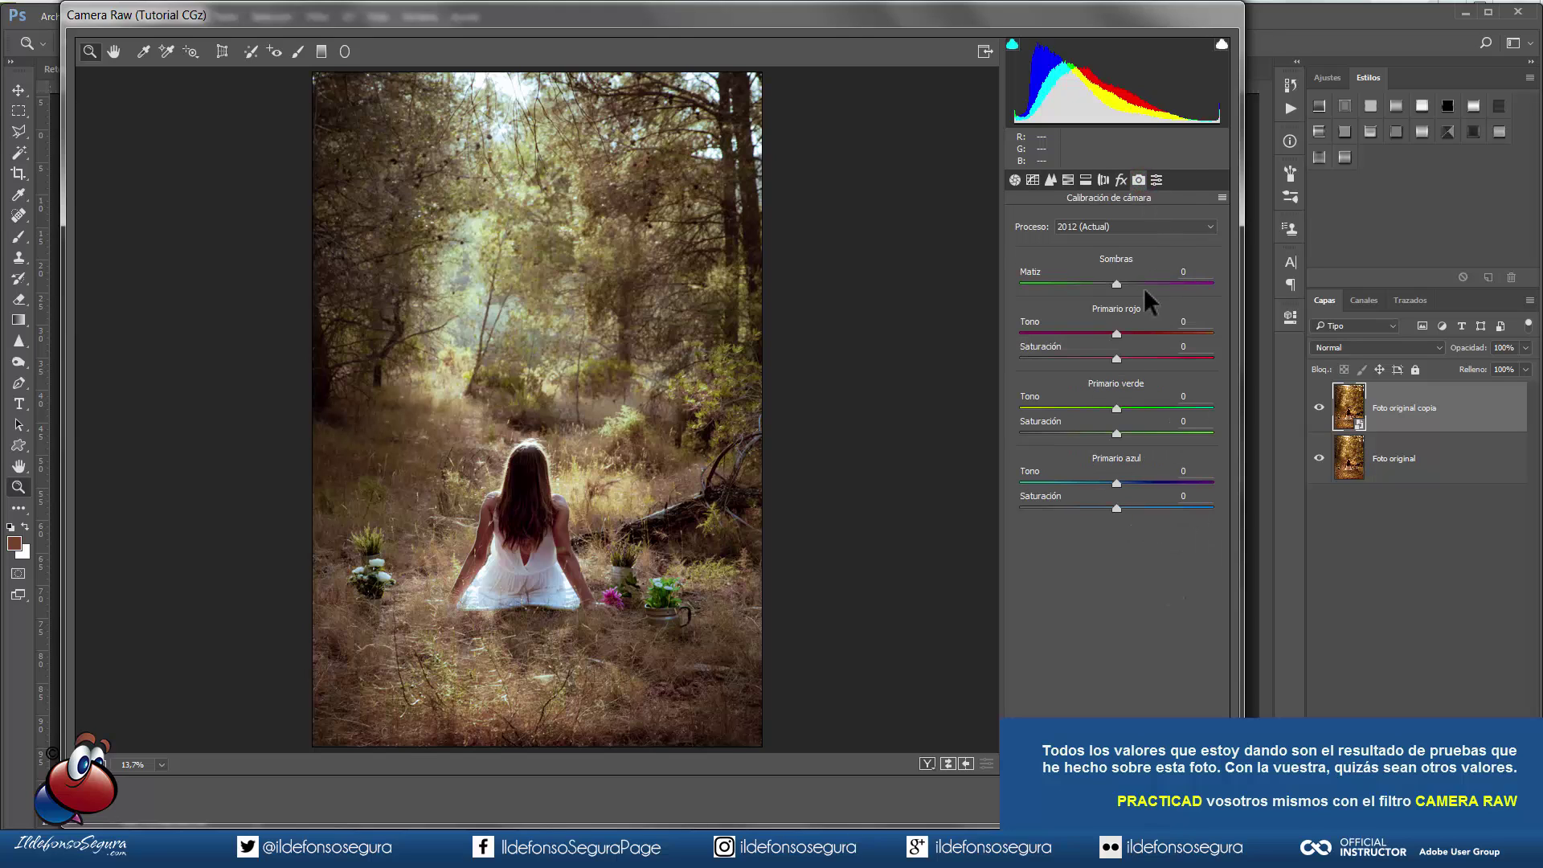
left_click(1157, 179)
left_click(1222, 198)
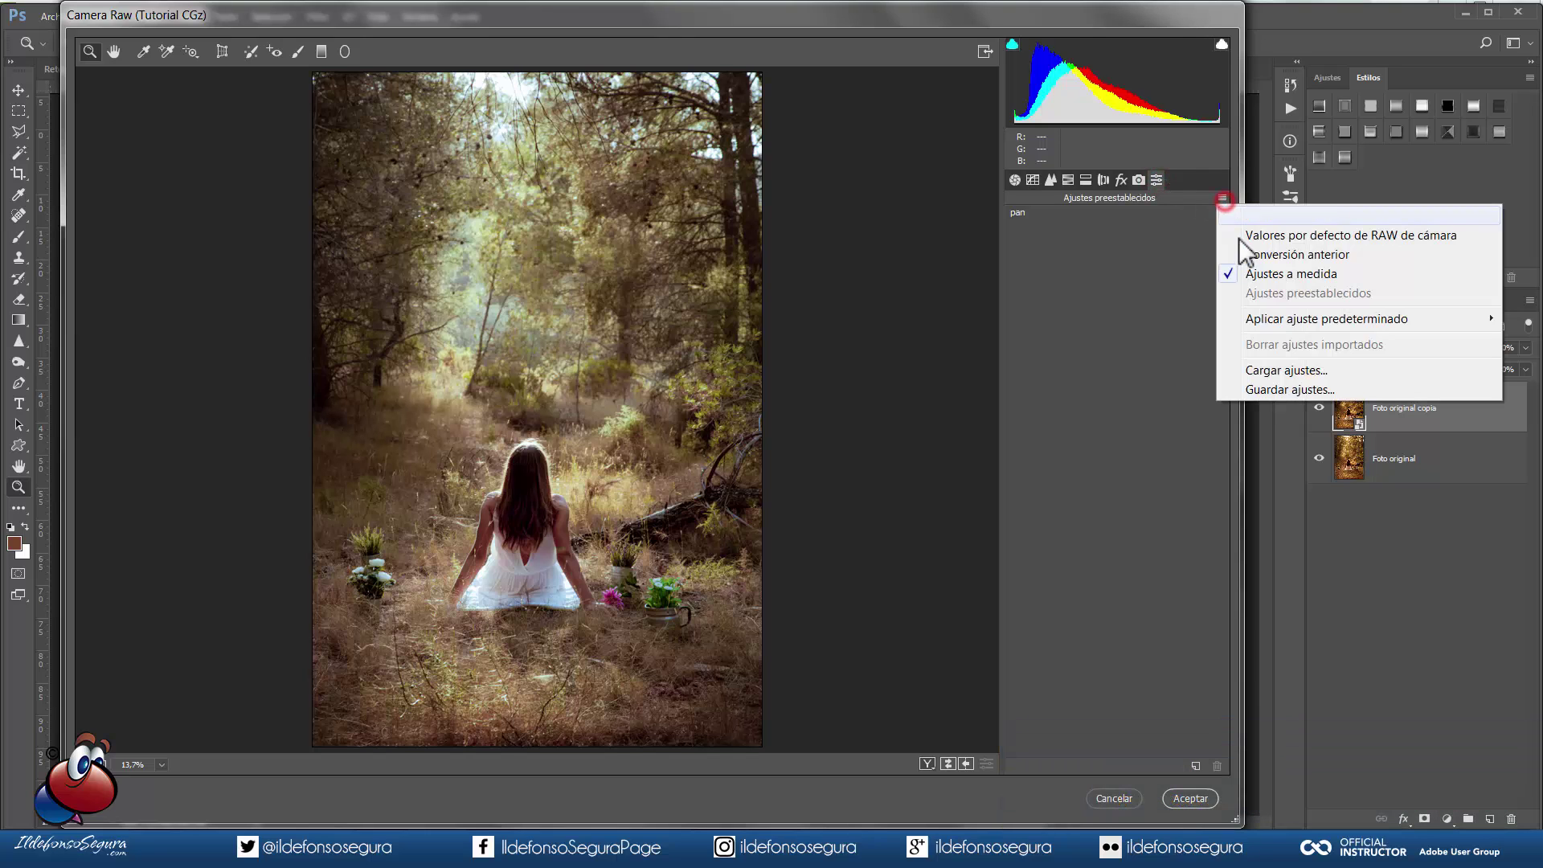
left_click(1272, 388)
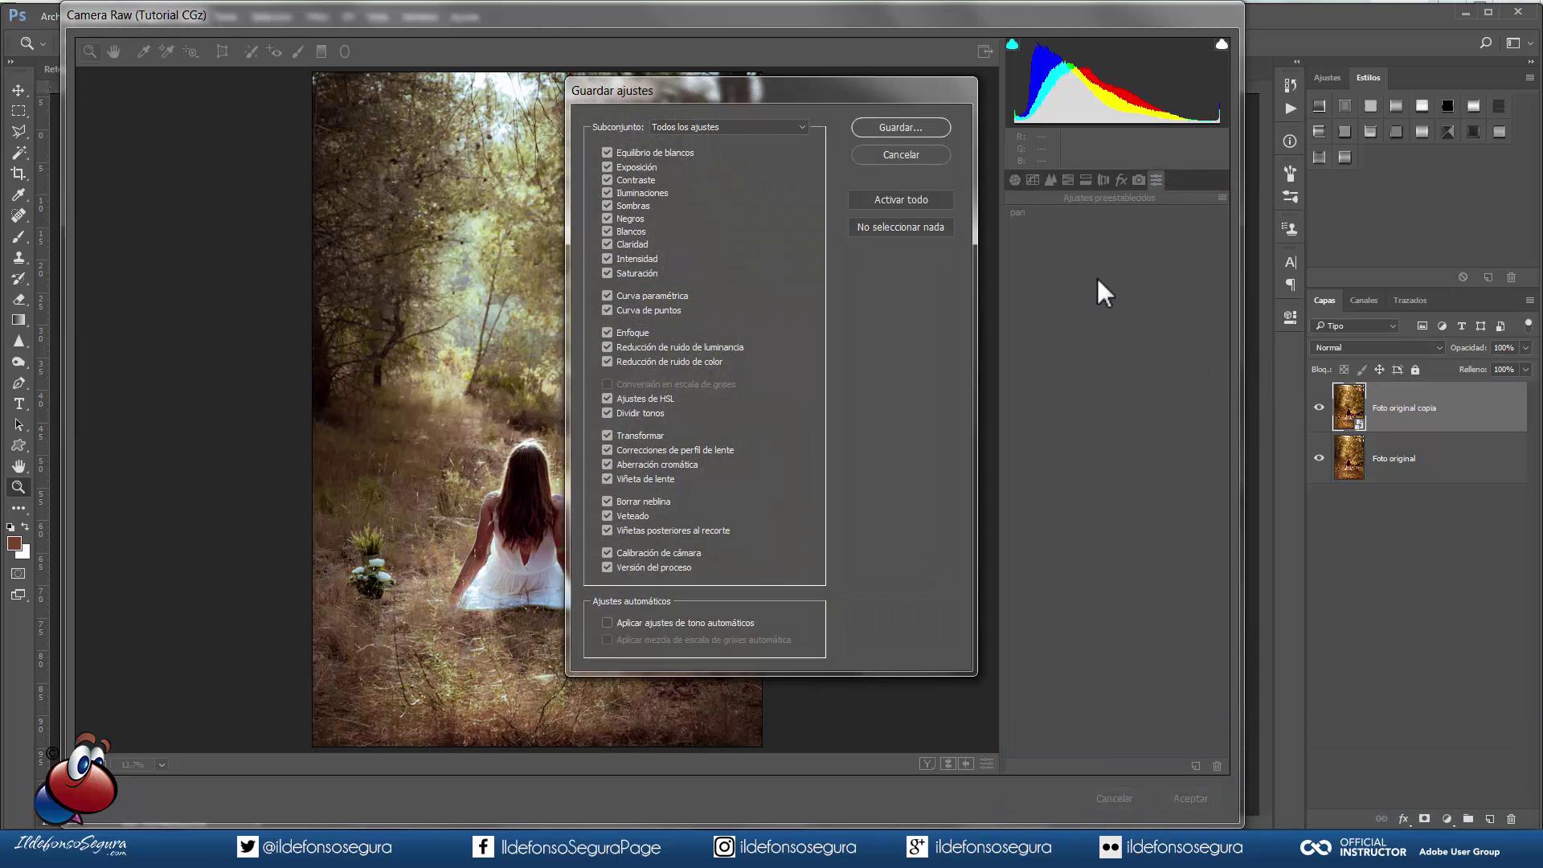
left_click(899, 125)
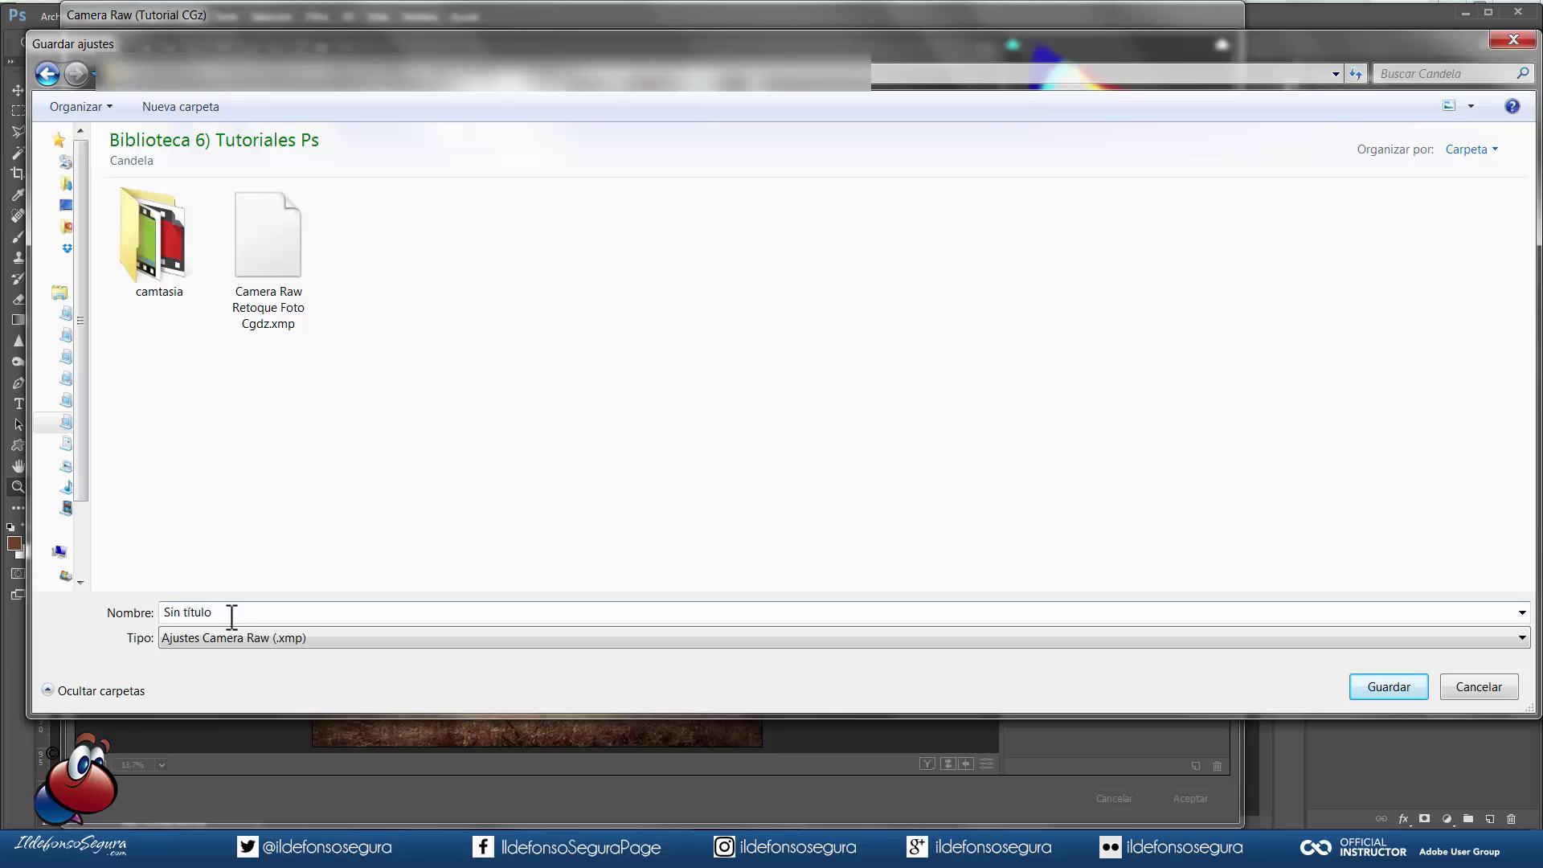
left_click(1383, 685)
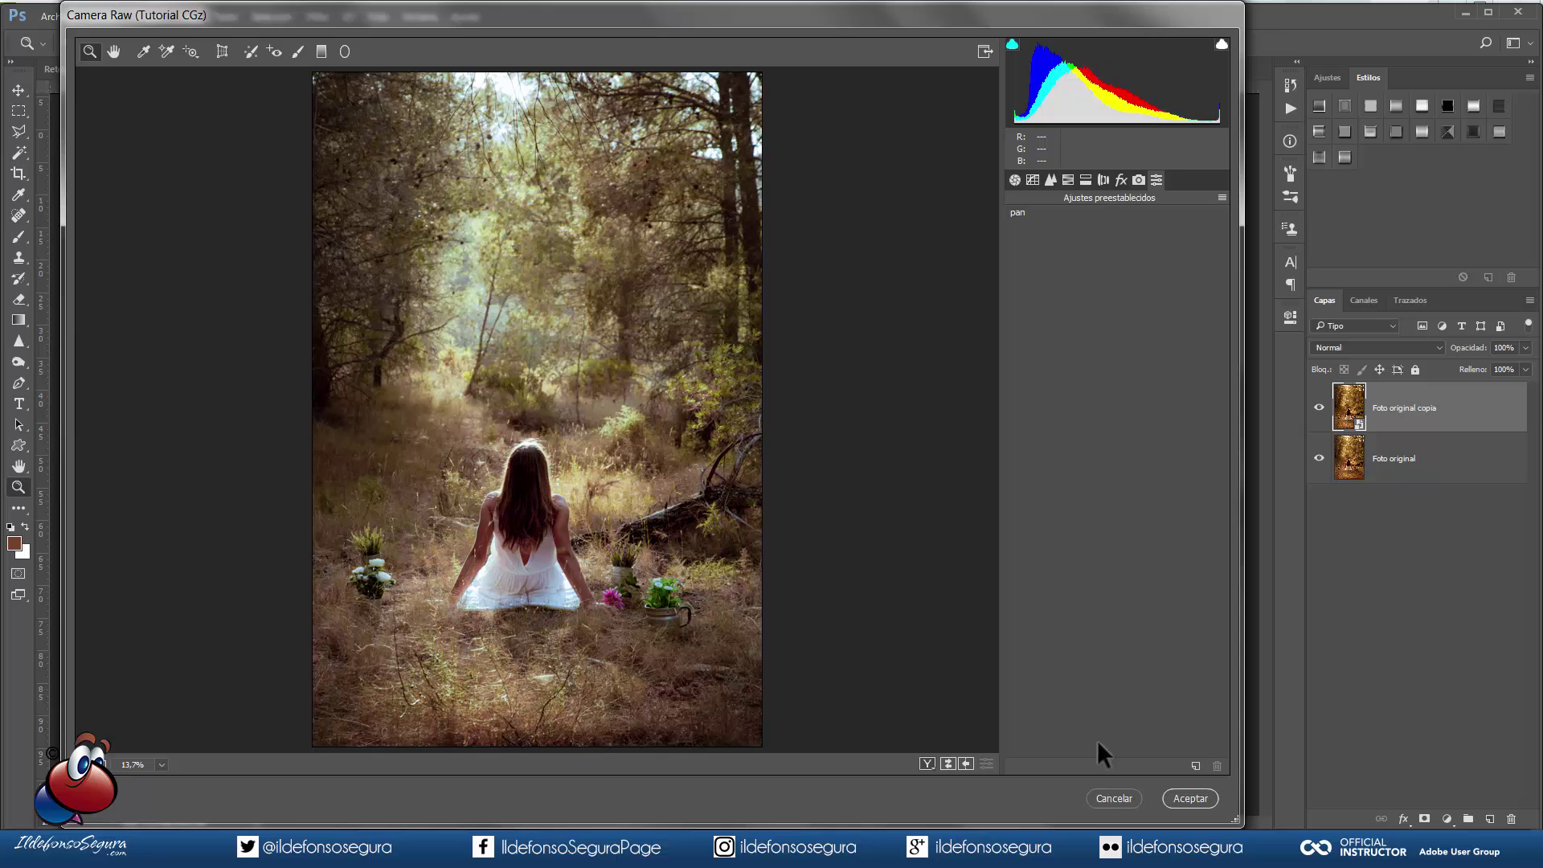
left_click(1190, 798)
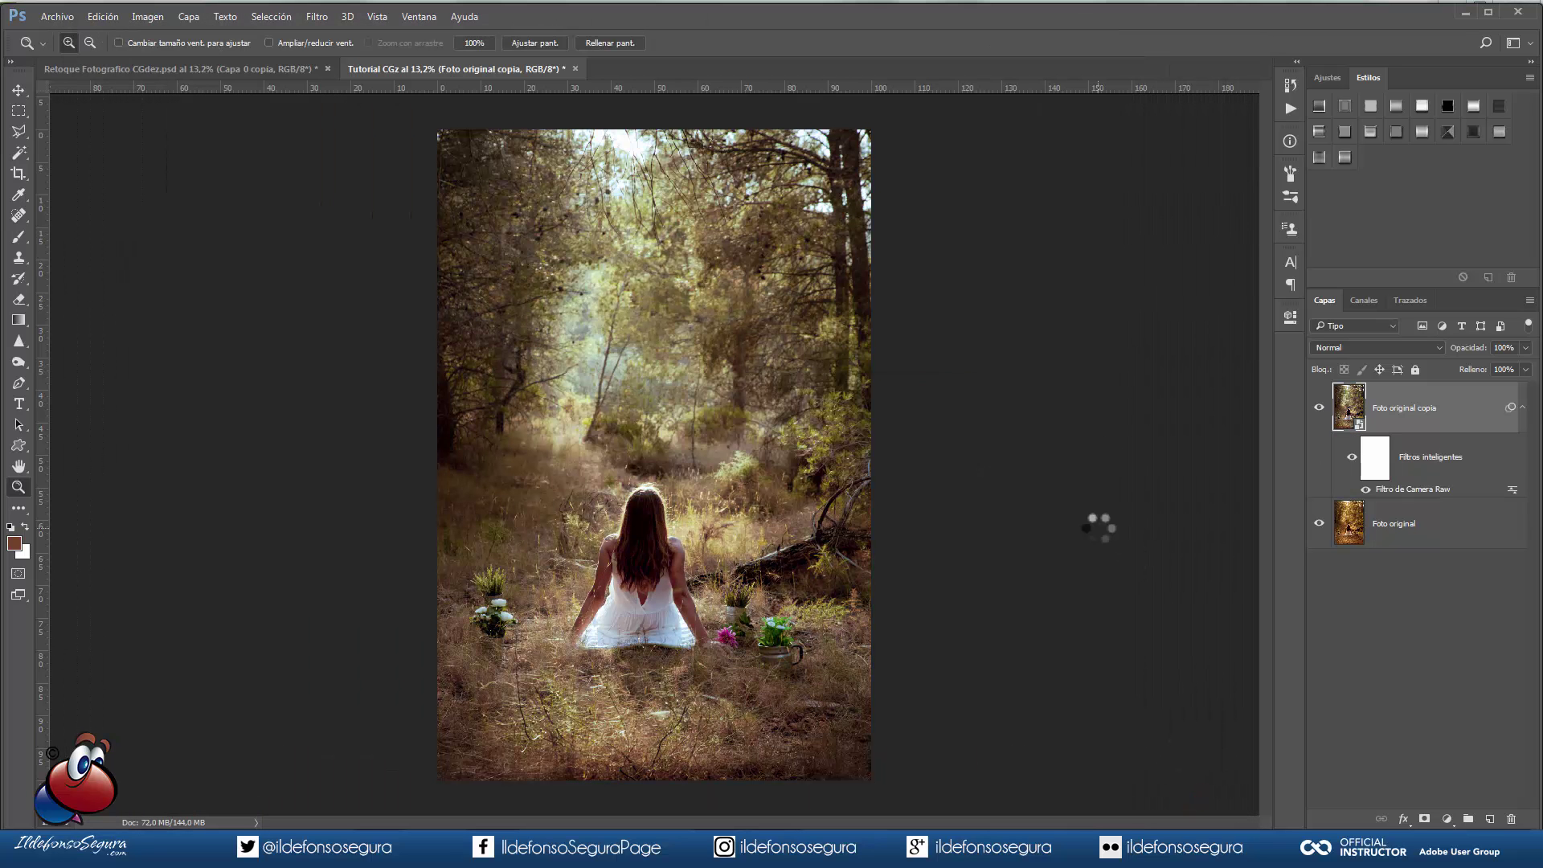
Step: Hide the Foto original copia layer and load the Sin título.xmp settings into a Camera Raw filter on Foto original
left_click(1319, 408)
left_click(1379, 534)
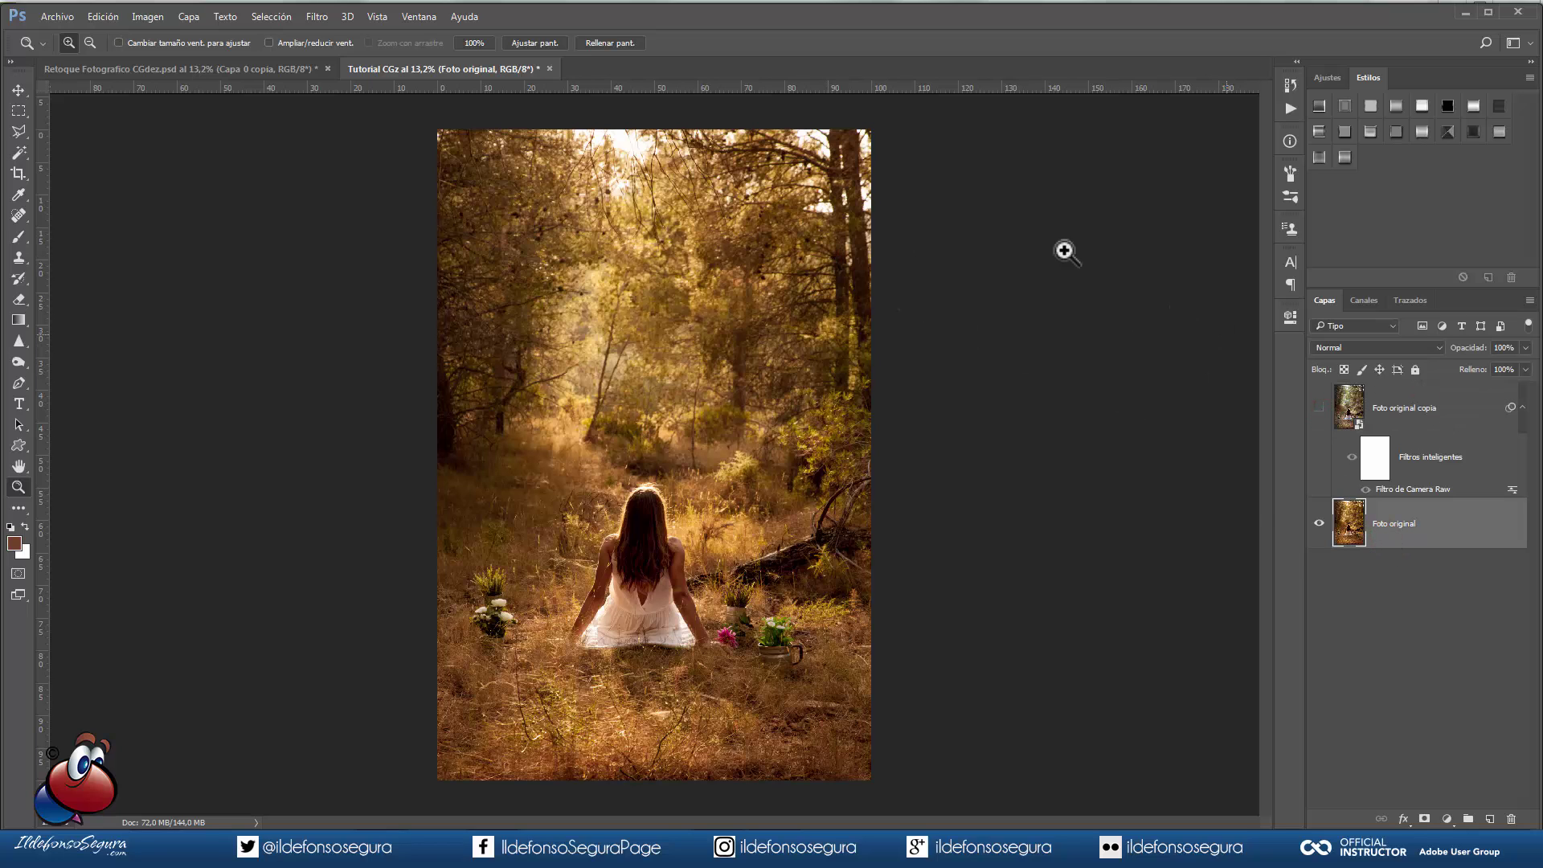
left_click(313, 16)
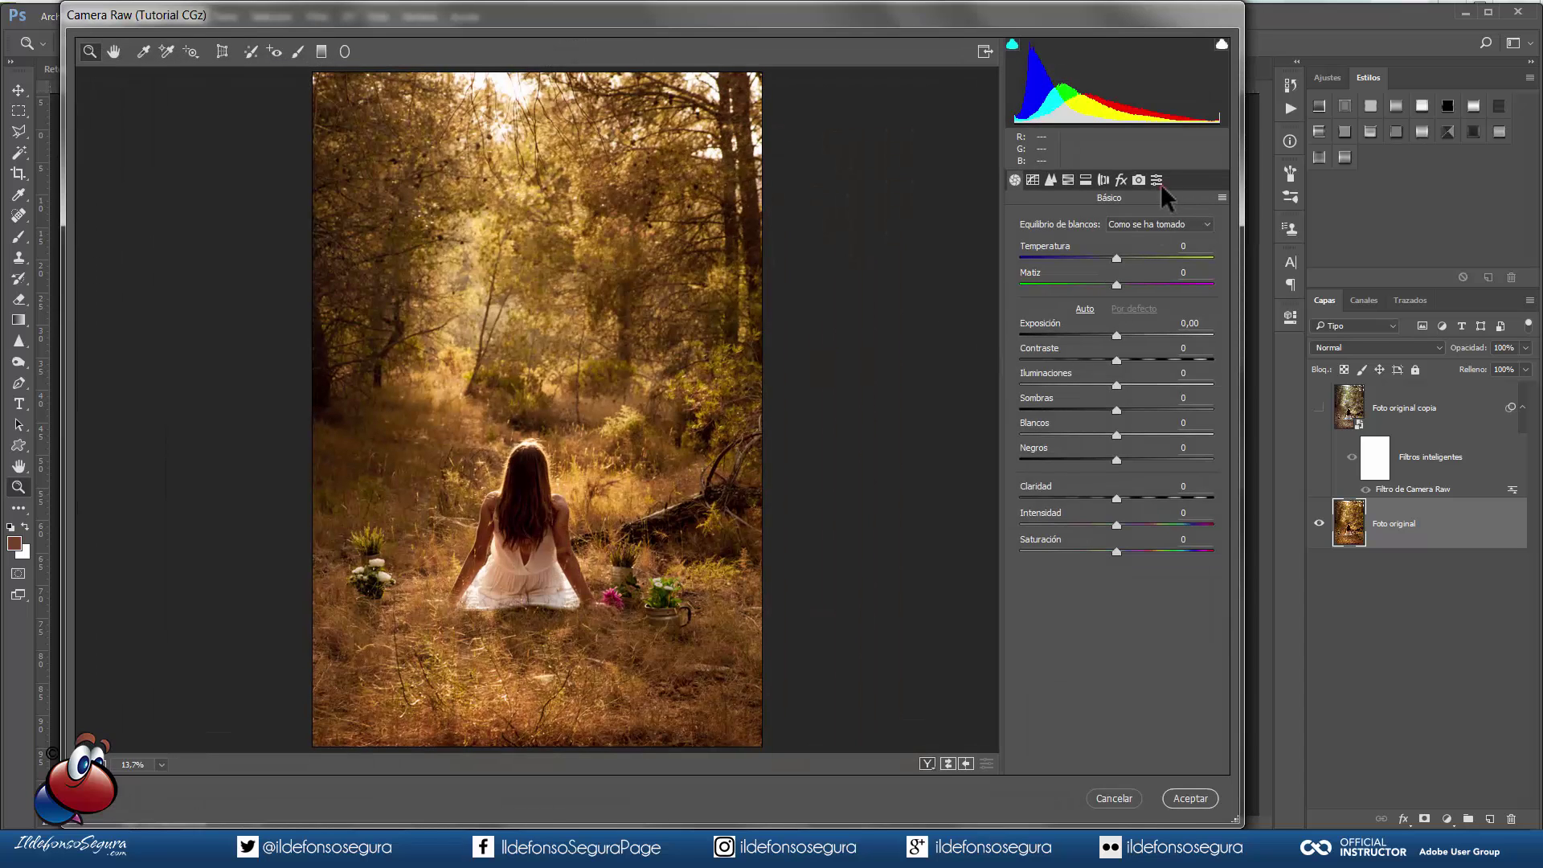
left_click(1158, 181)
left_click(1222, 197)
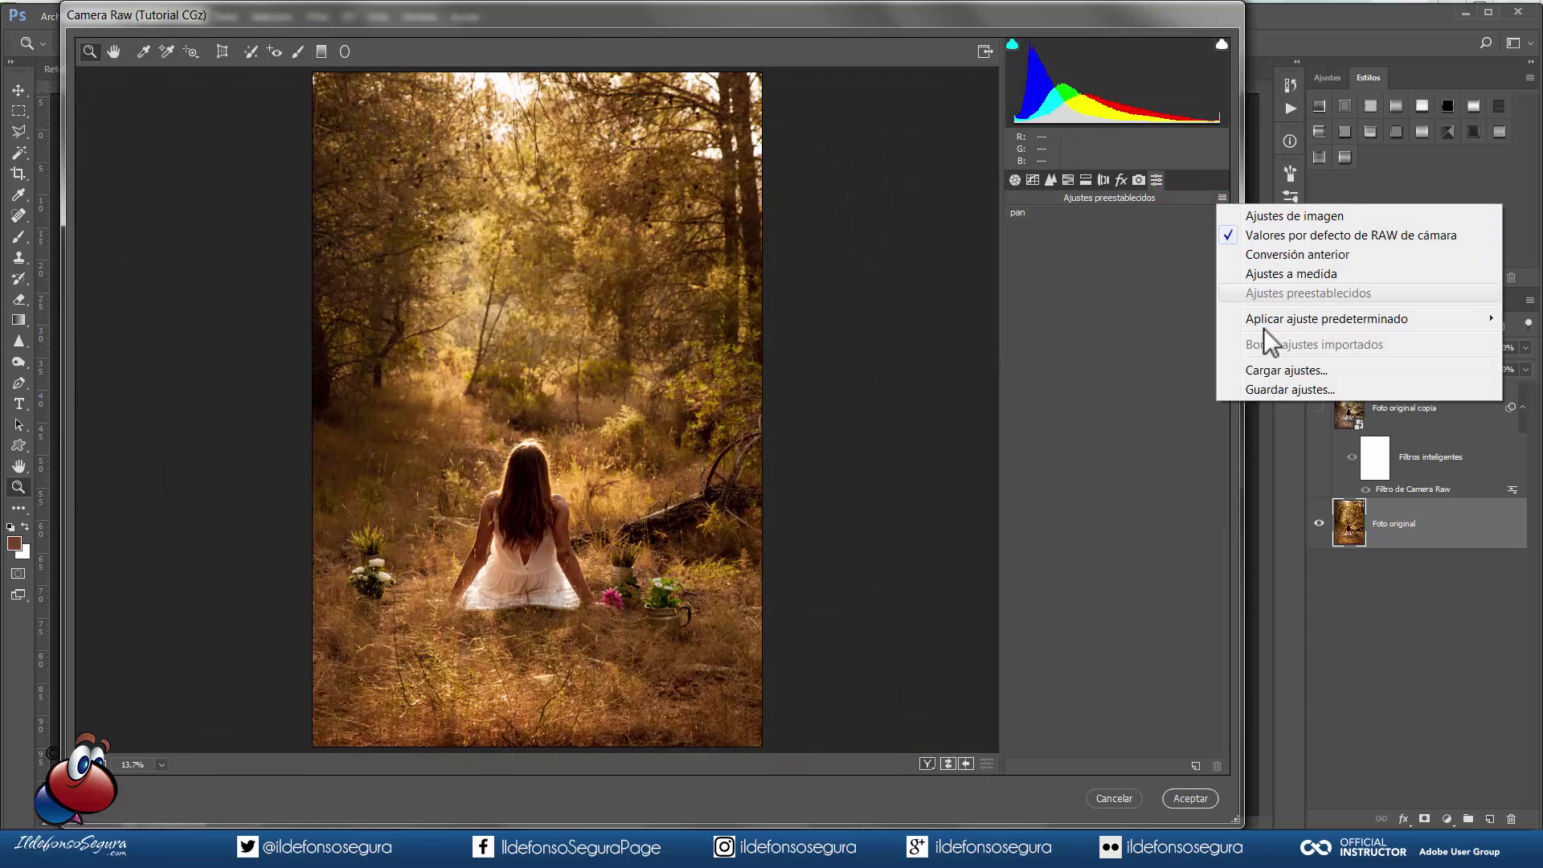
left_click(1273, 373)
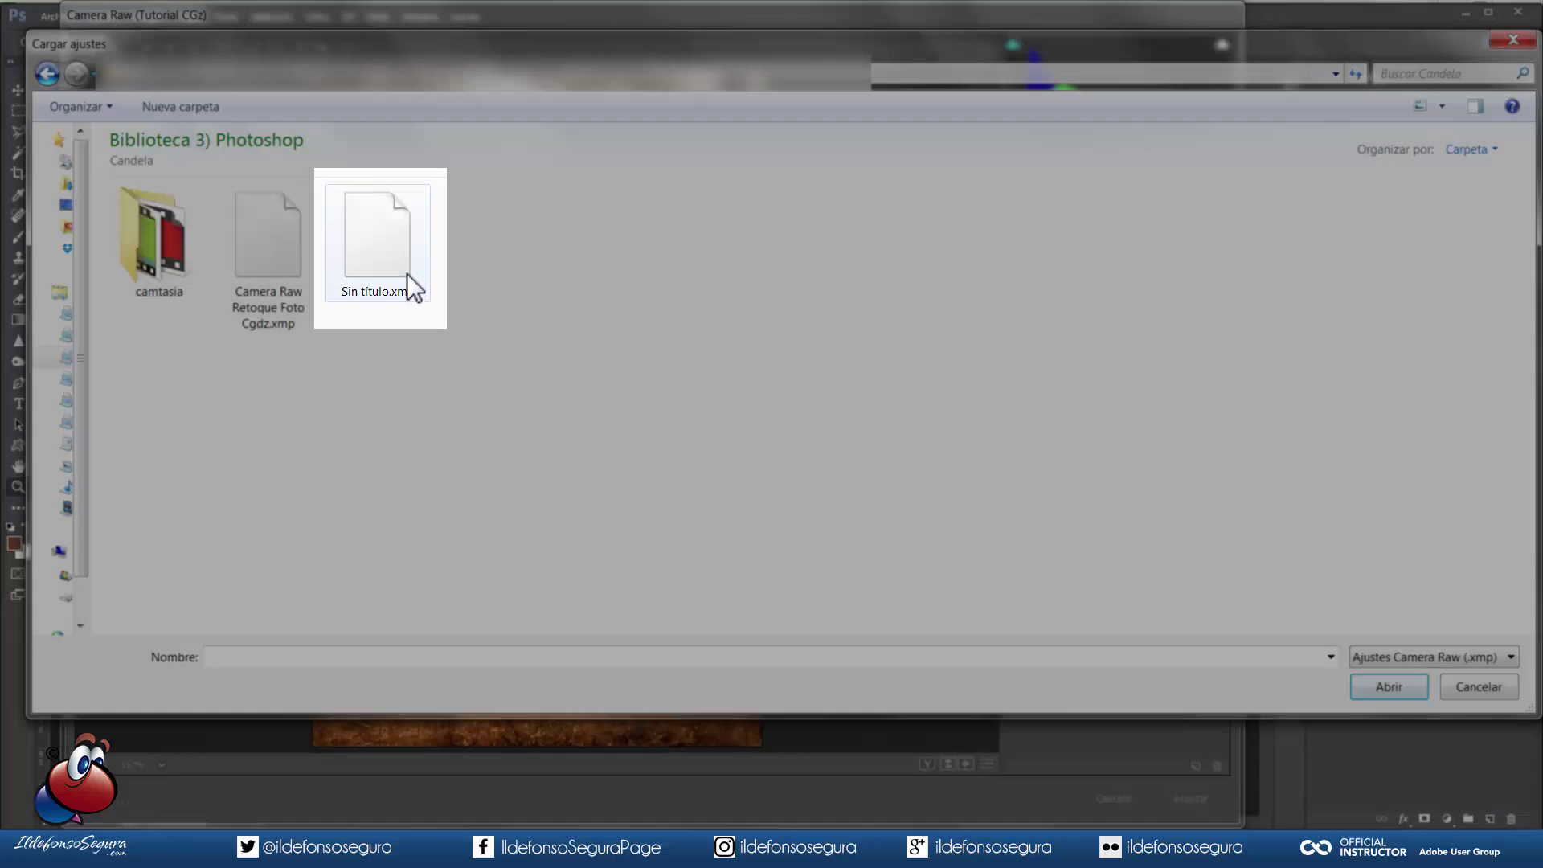
left_click(402, 266)
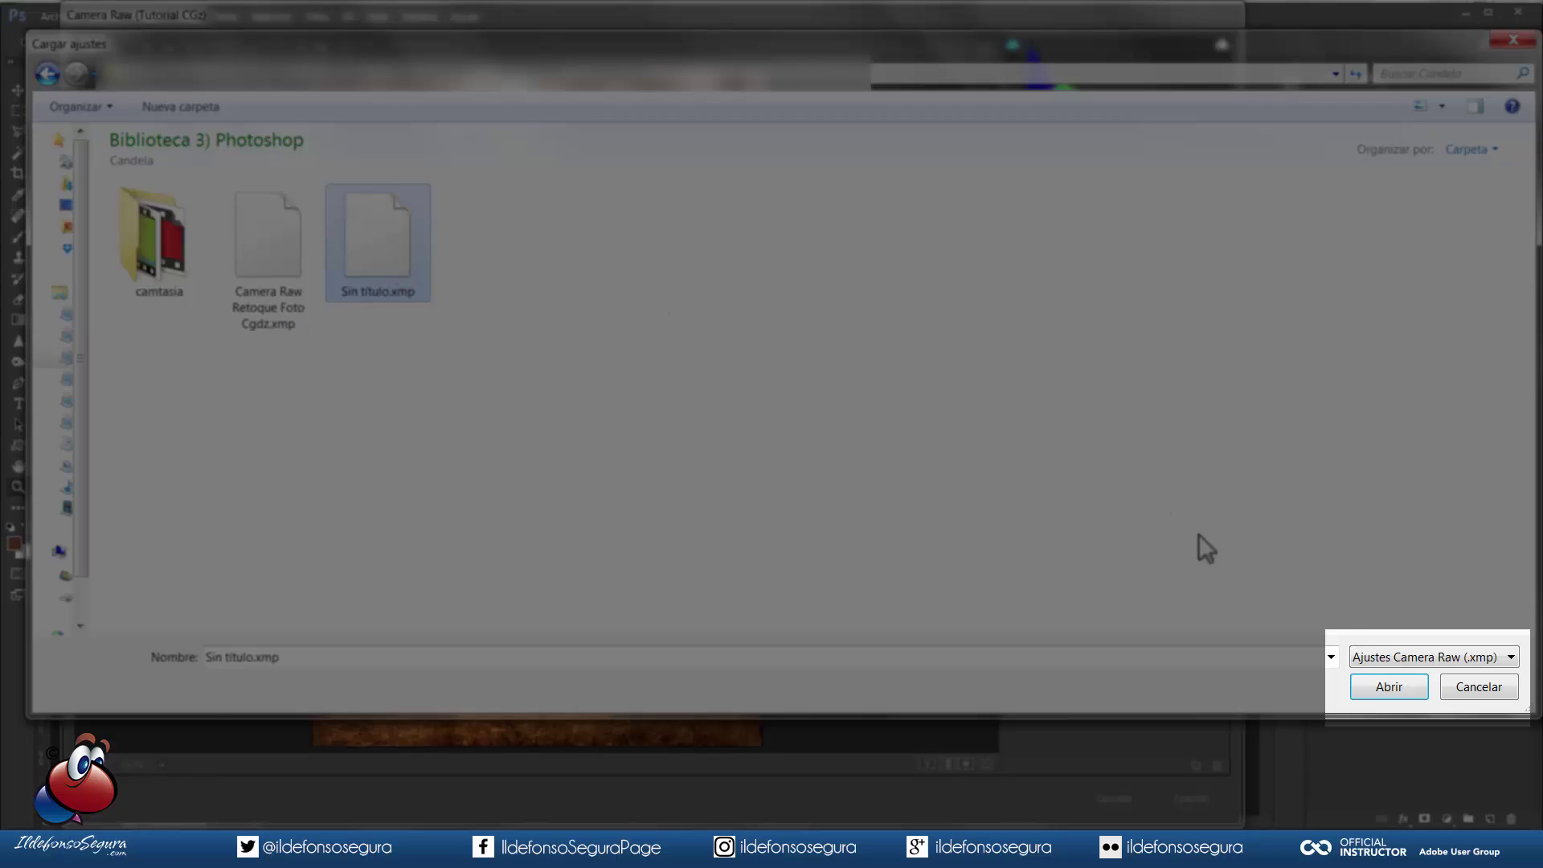
left_click(1376, 679)
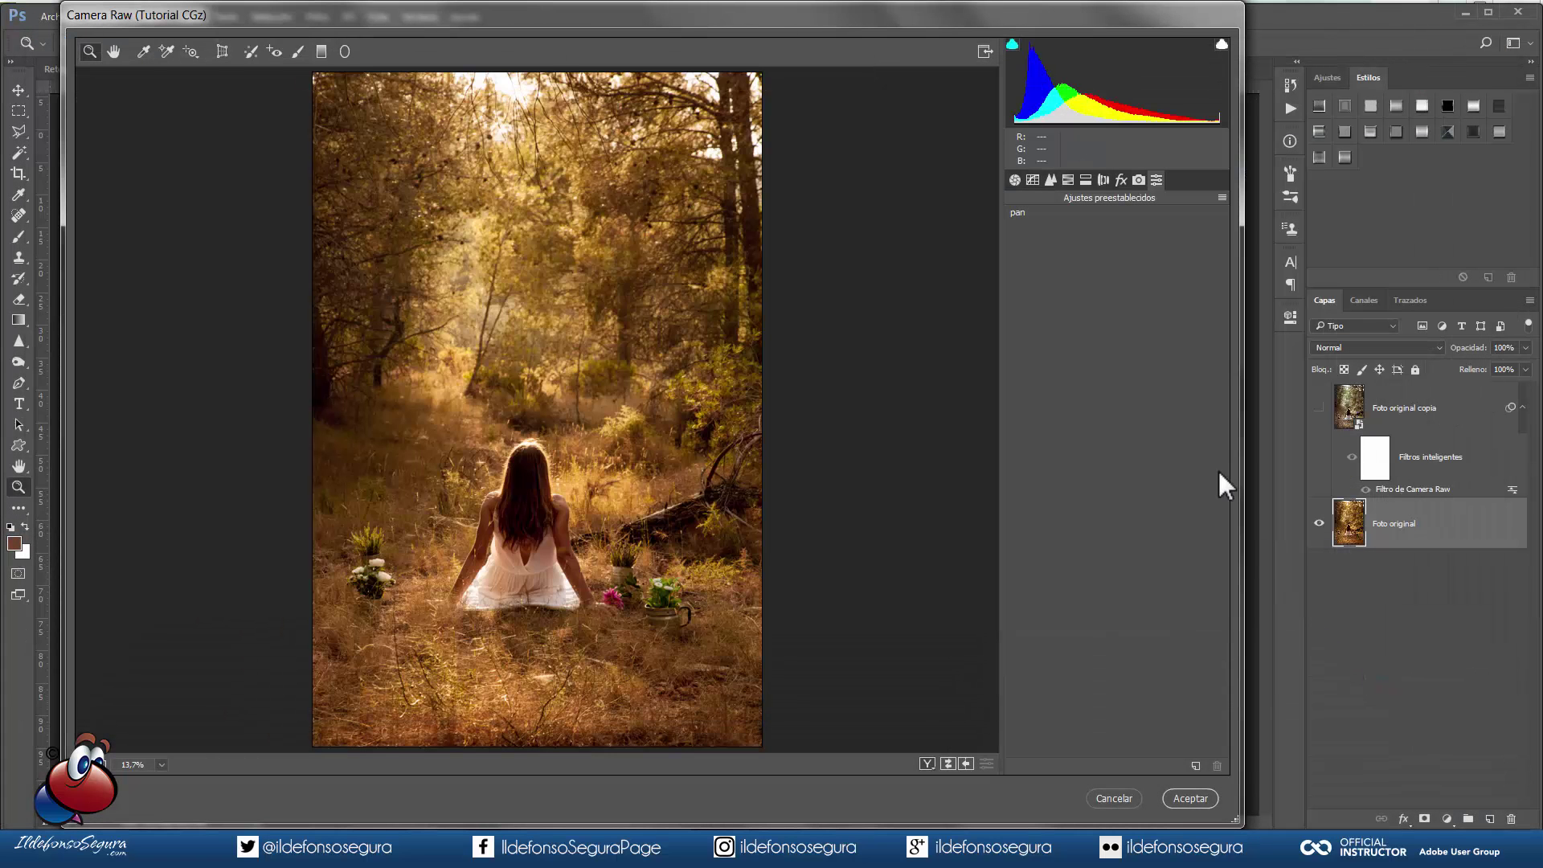
Step: Compare the loaded basic settings with the Camera Raw defaults, and cancel the filter
left_click(1014, 180)
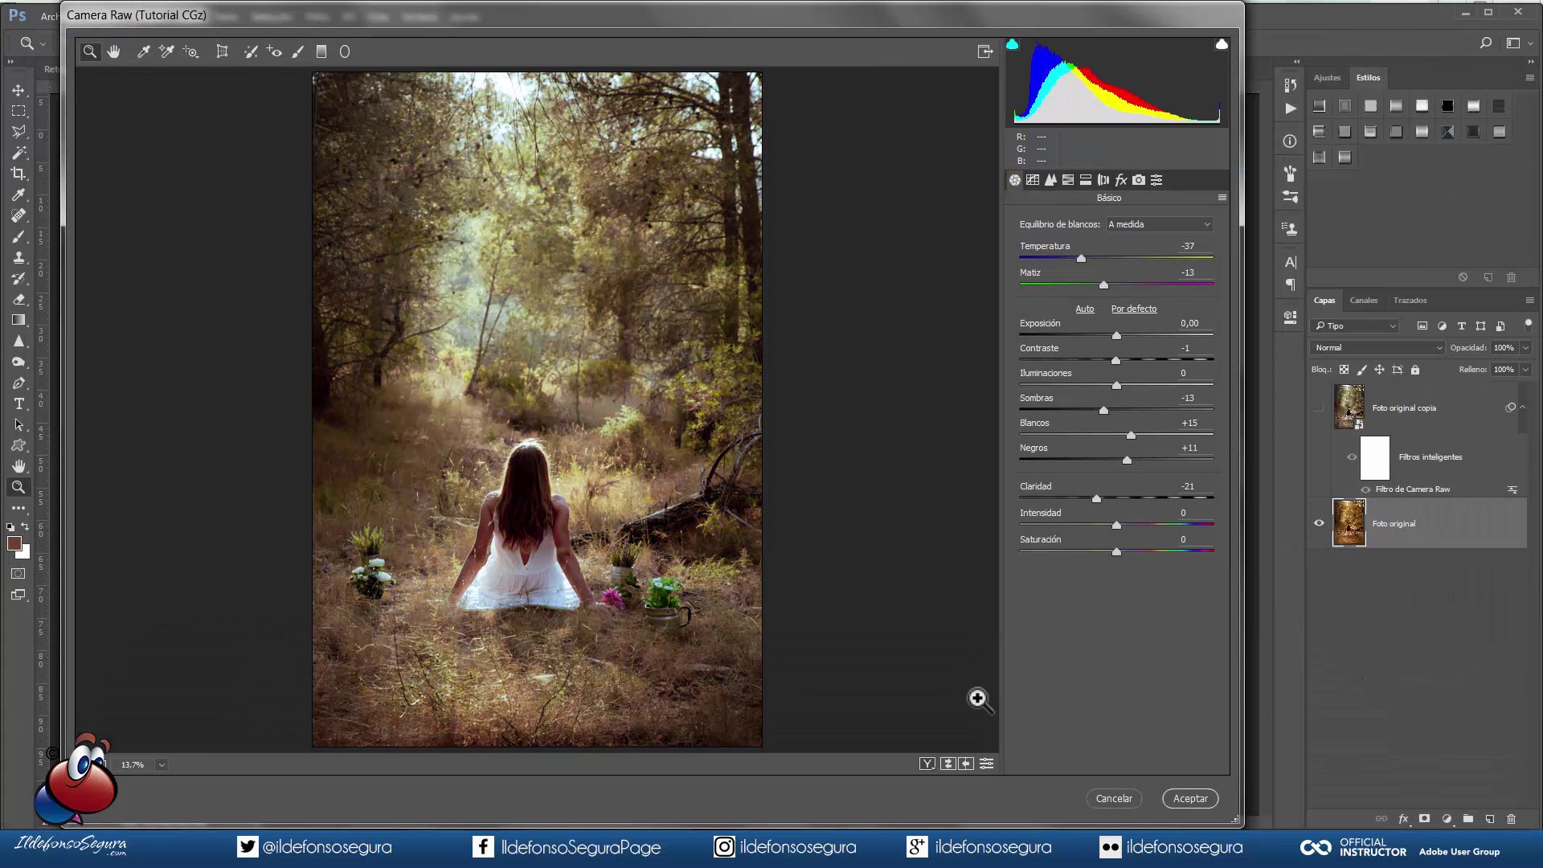
left_click(987, 764)
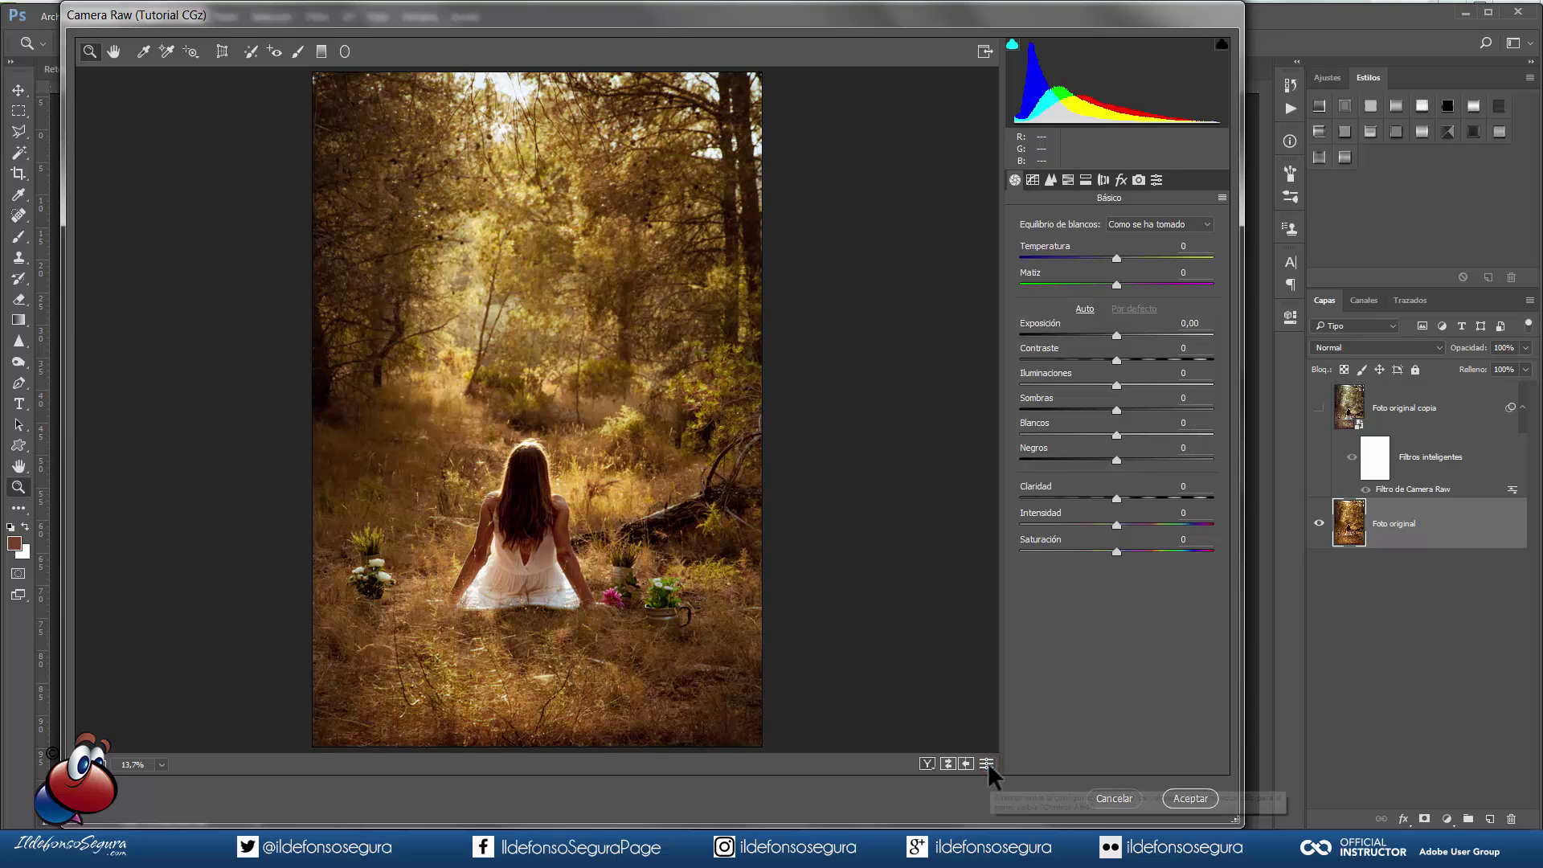
left_click(986, 762)
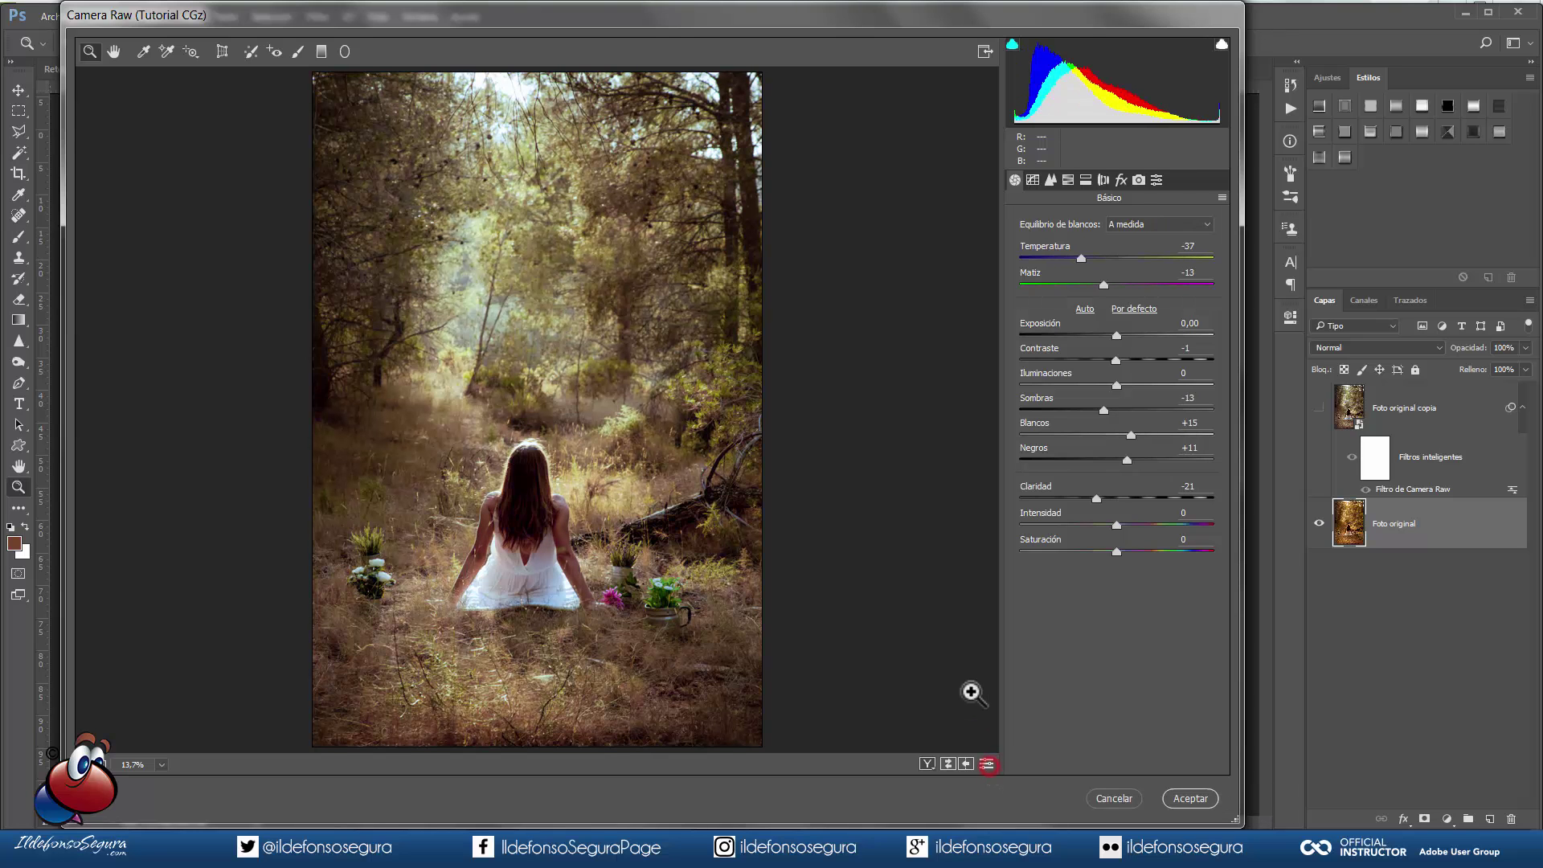
left_click(1112, 799)
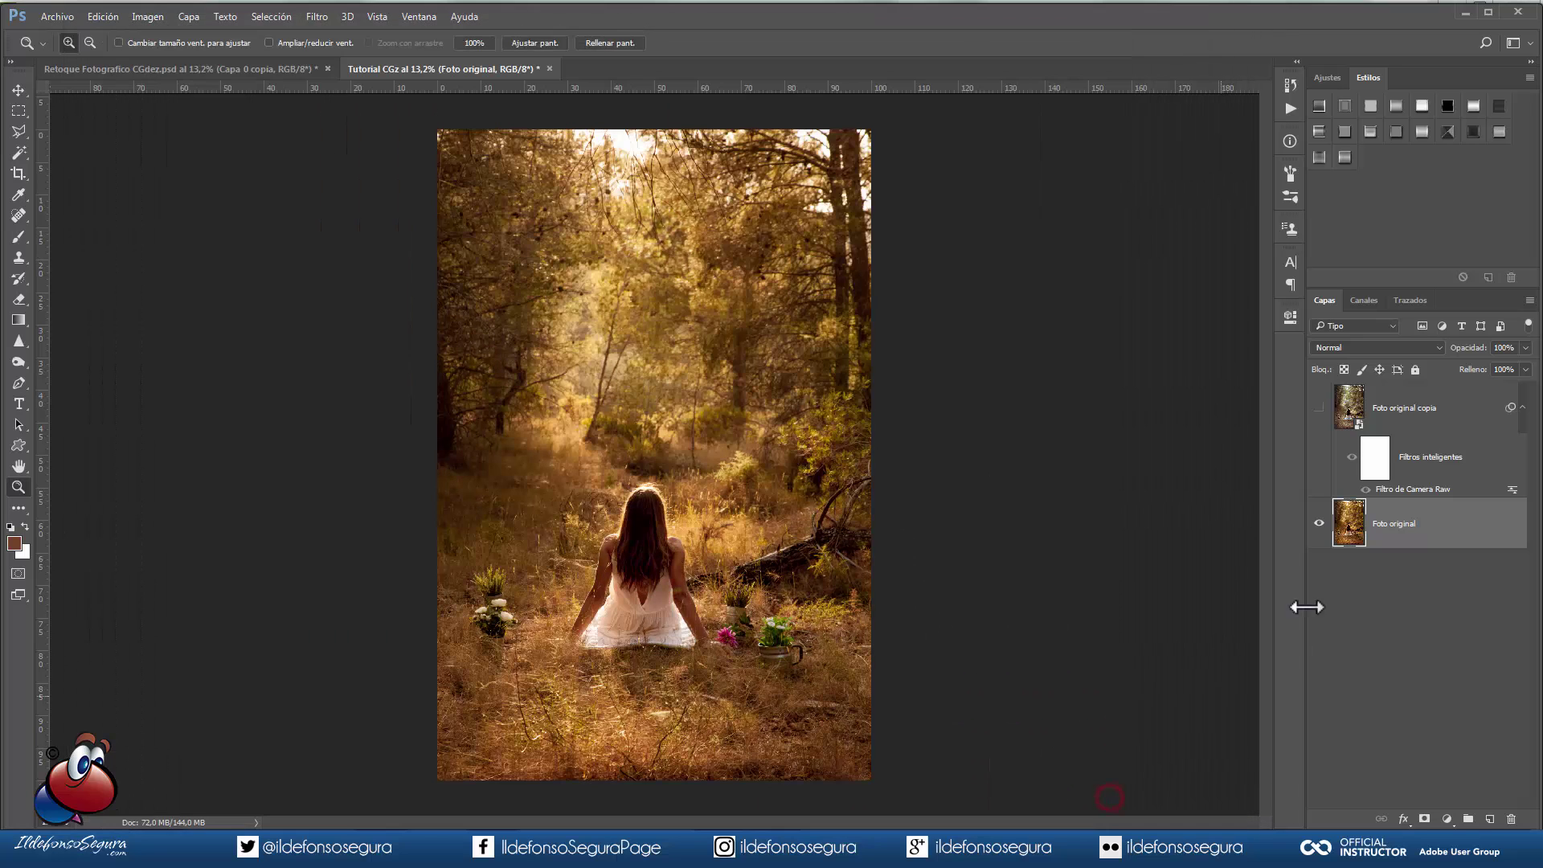
Step: Add a gradient fill layer above Foto original copia with the style Ángulo
left_click(1348, 409)
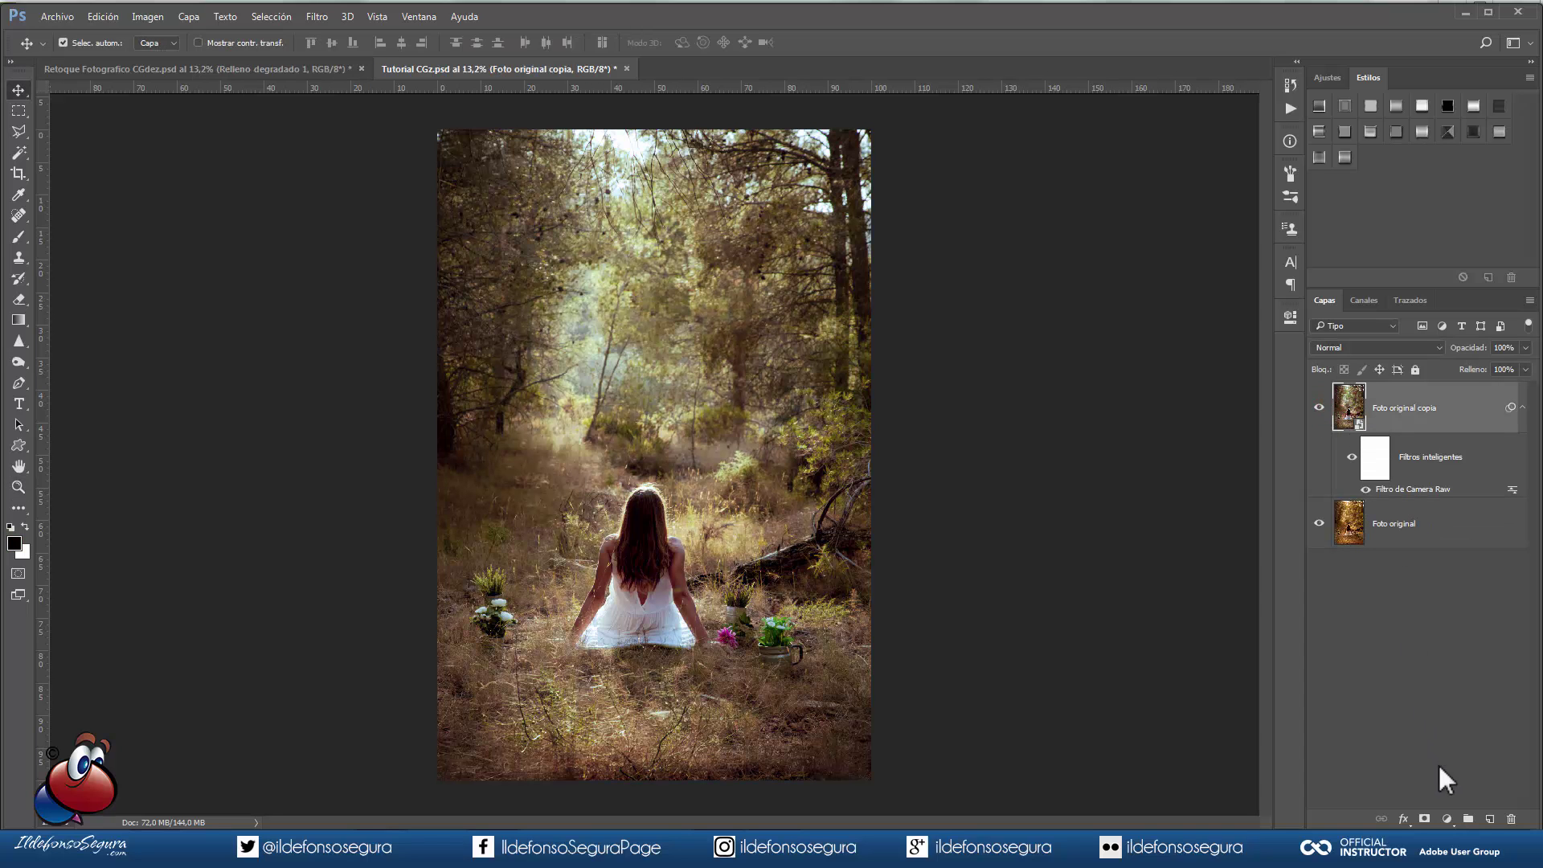
left_click(1446, 818)
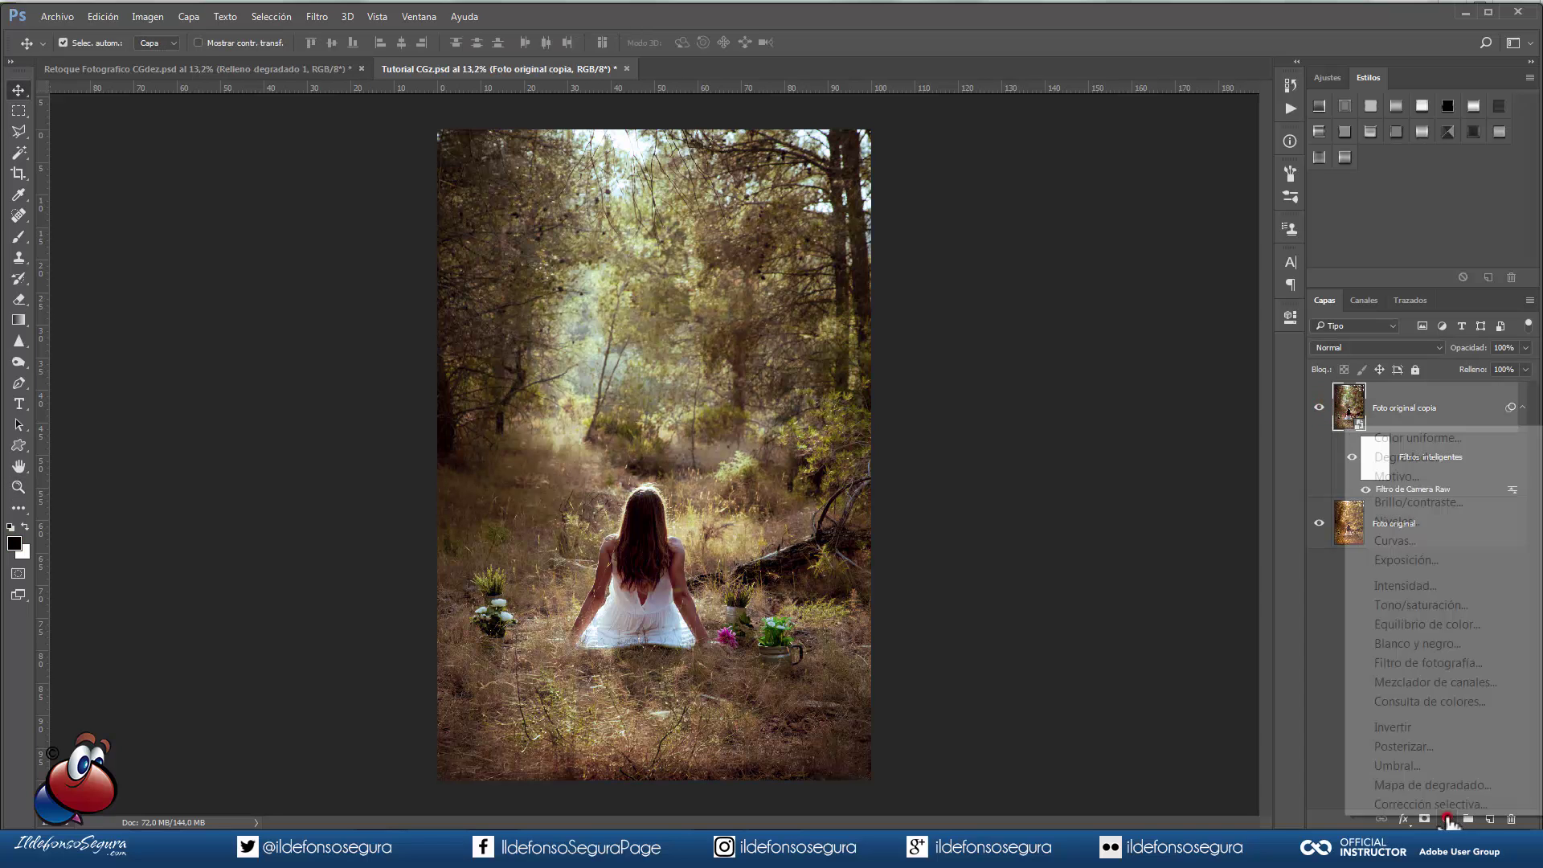
left_click(1415, 458)
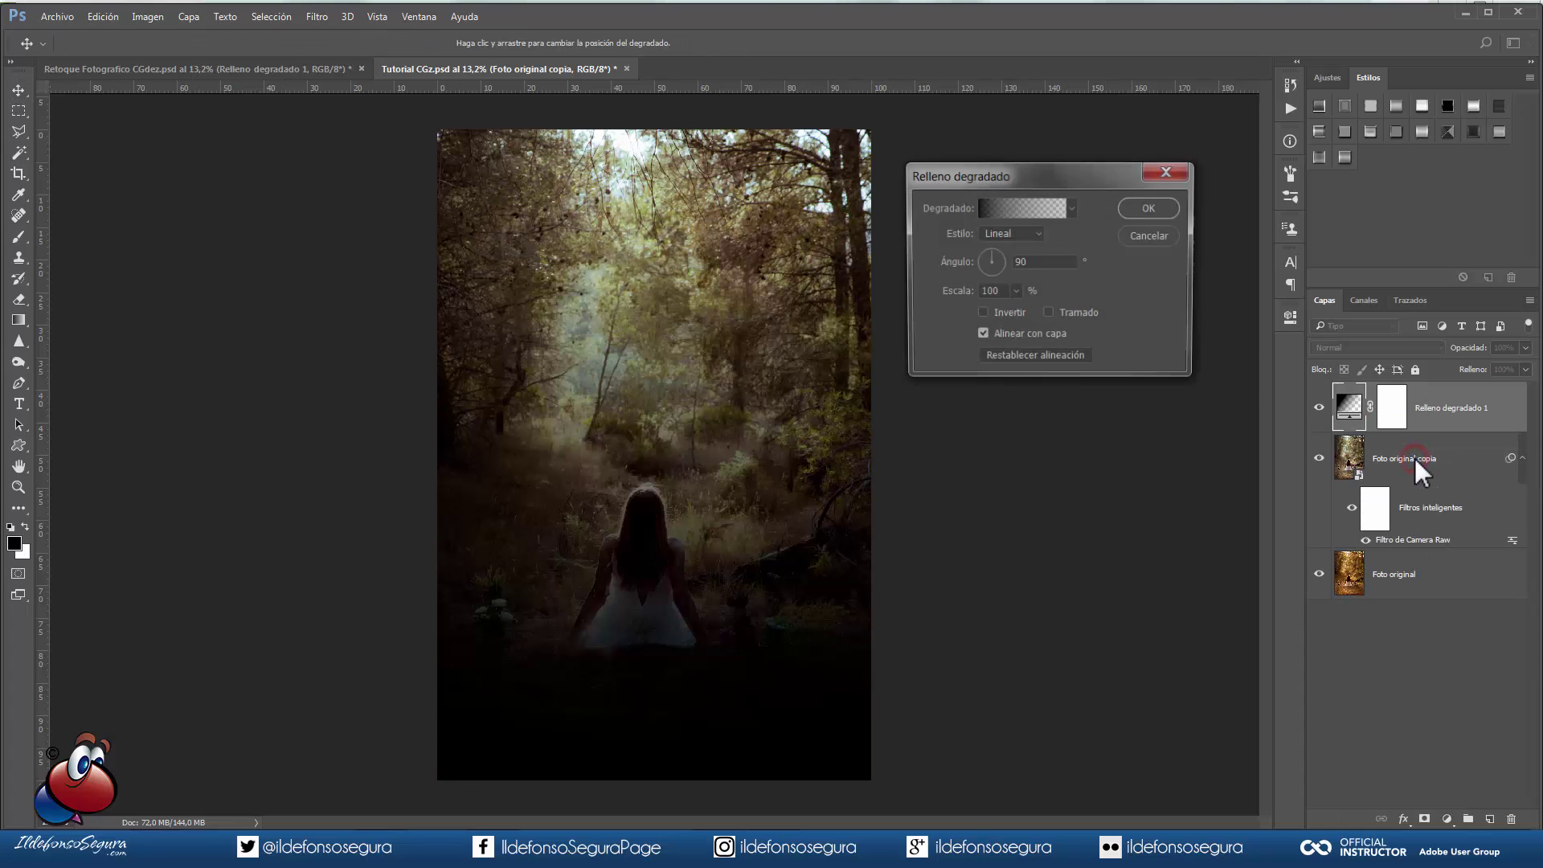
left_click(1032, 230)
left_click(1012, 269)
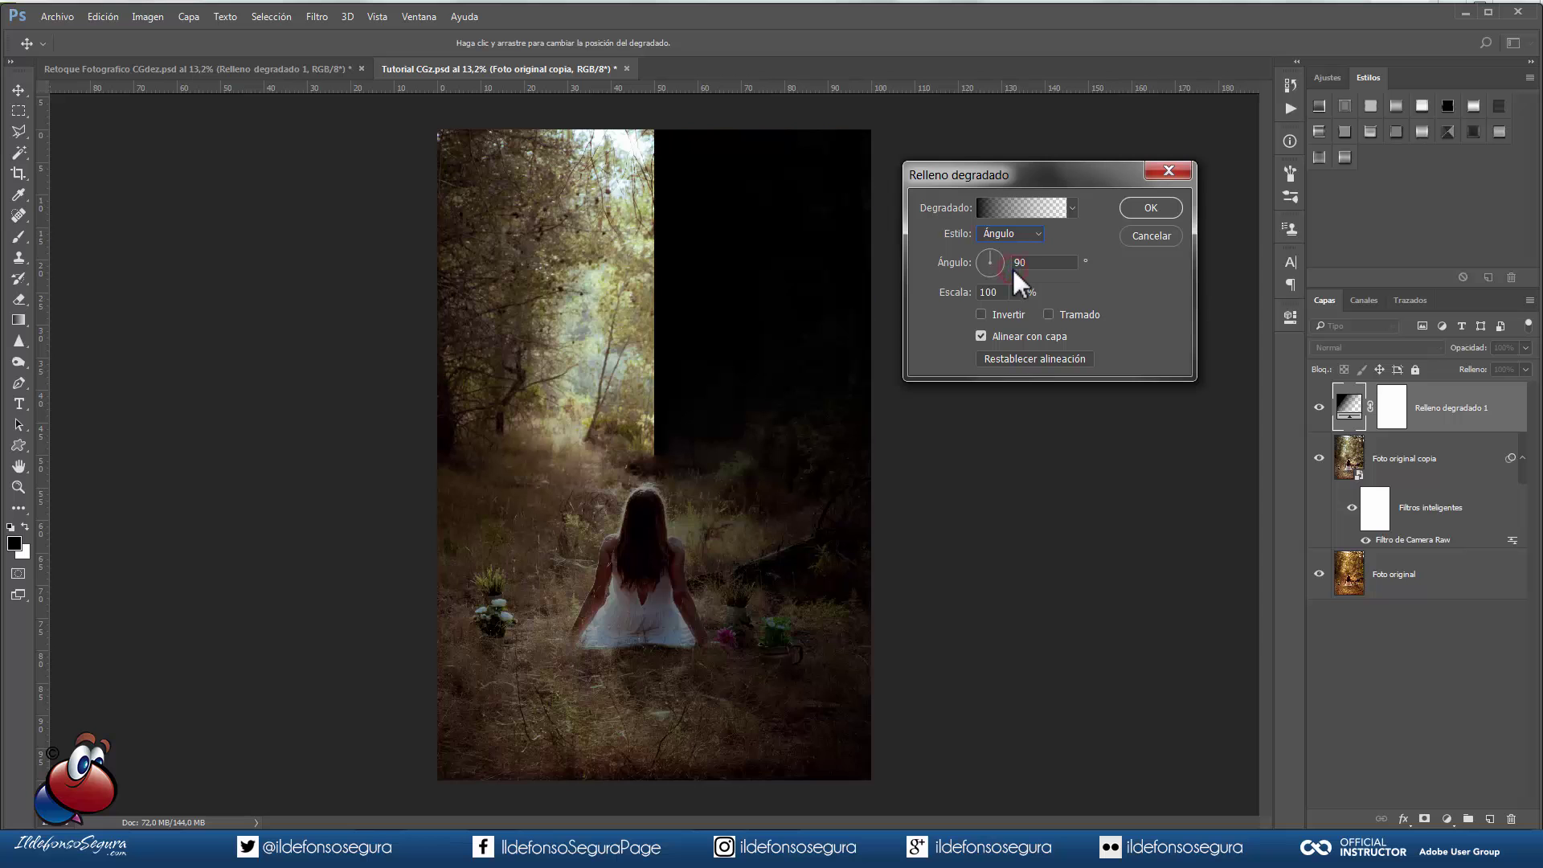
Step: Change the fill's gradient type to Ruido and set its Rugosidad to 100%
left_click(1017, 207)
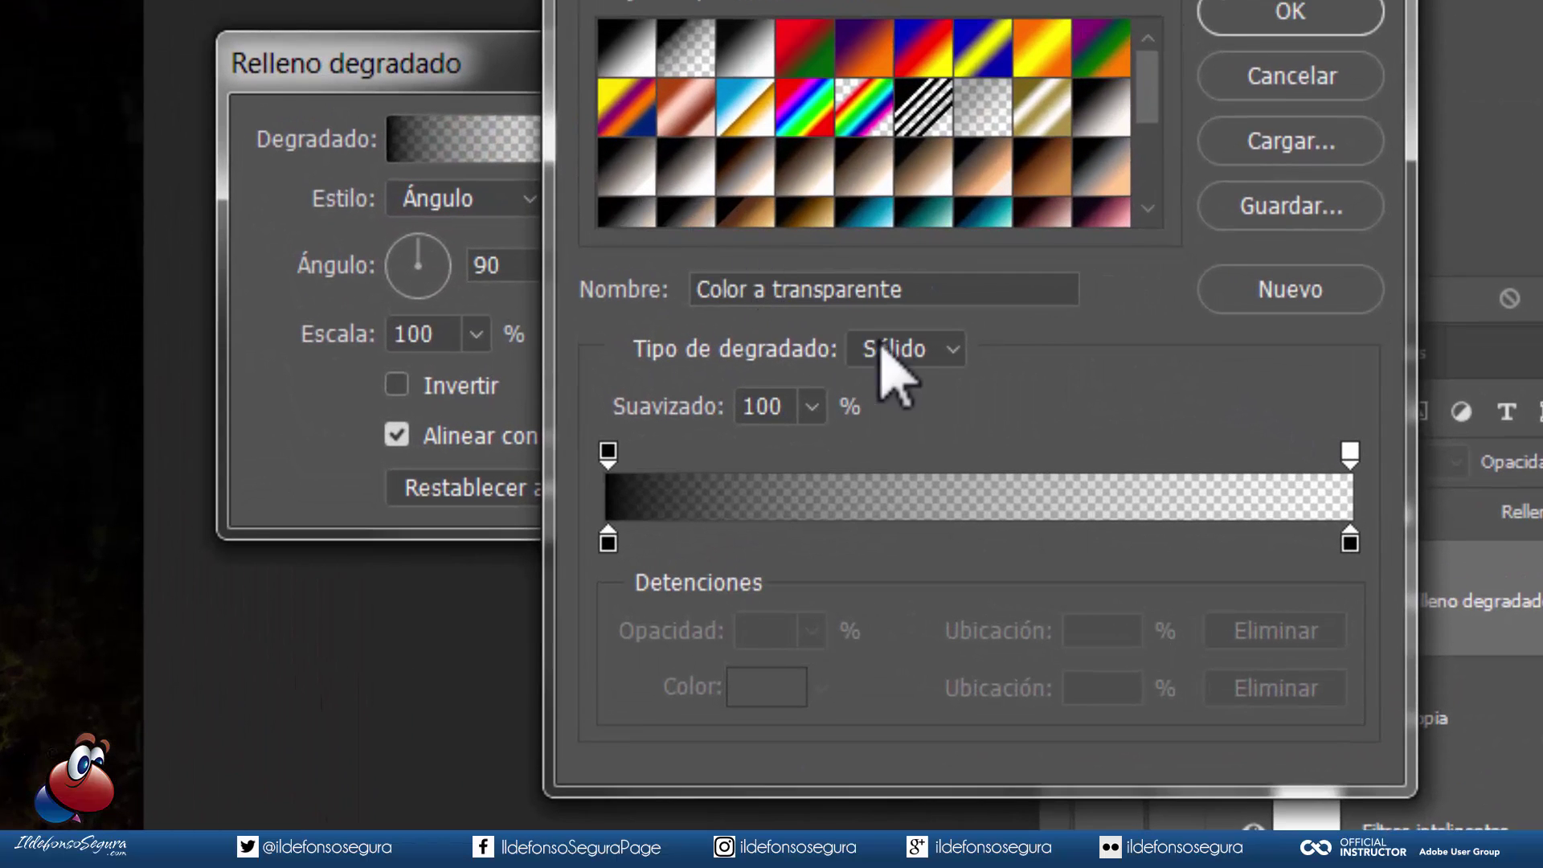
left_click(951, 350)
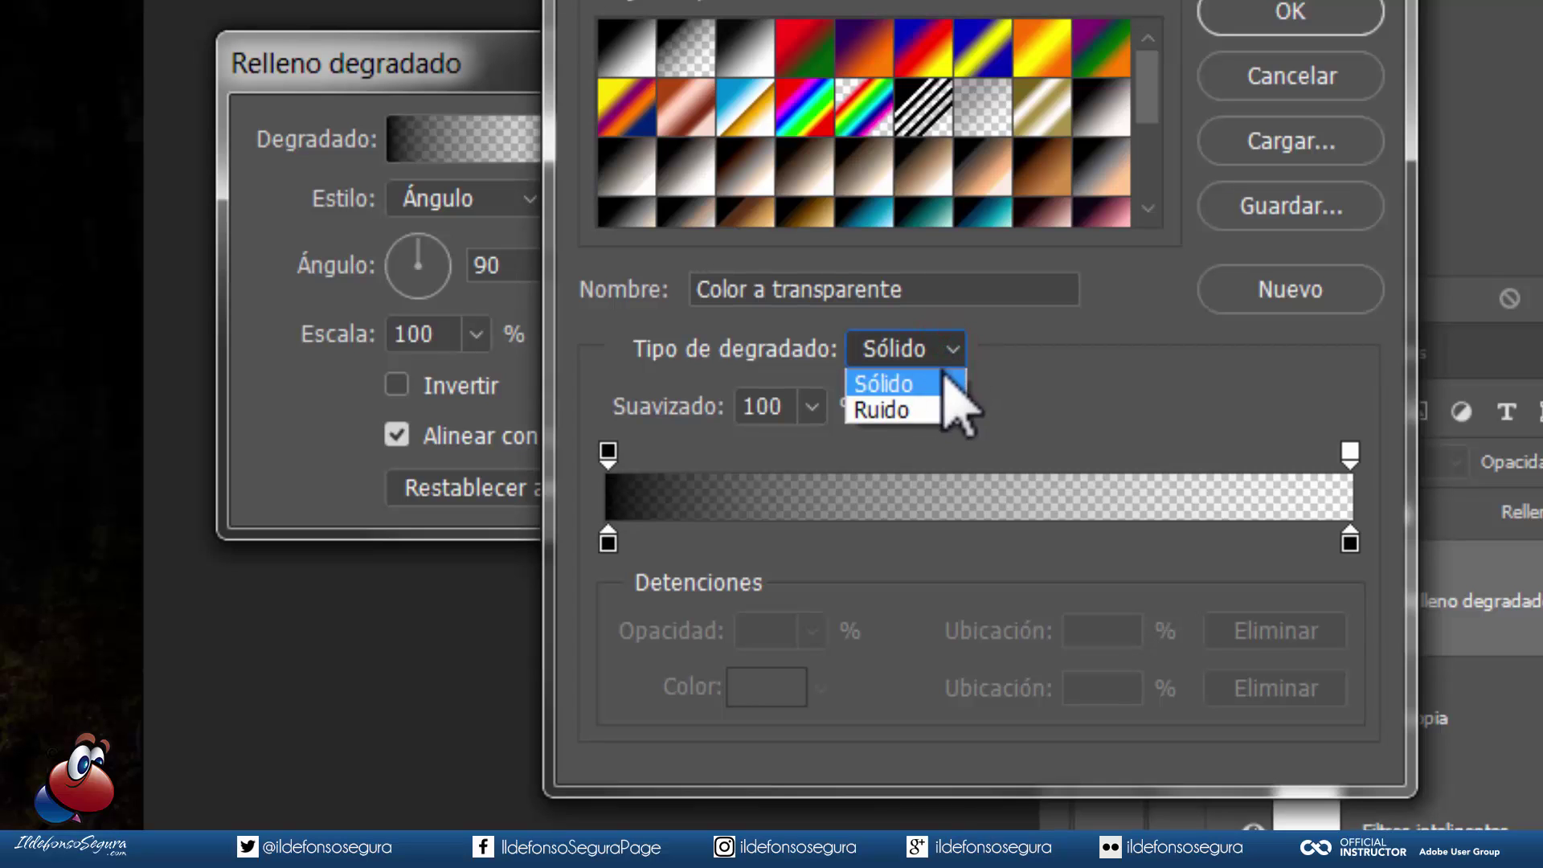
left_click(935, 412)
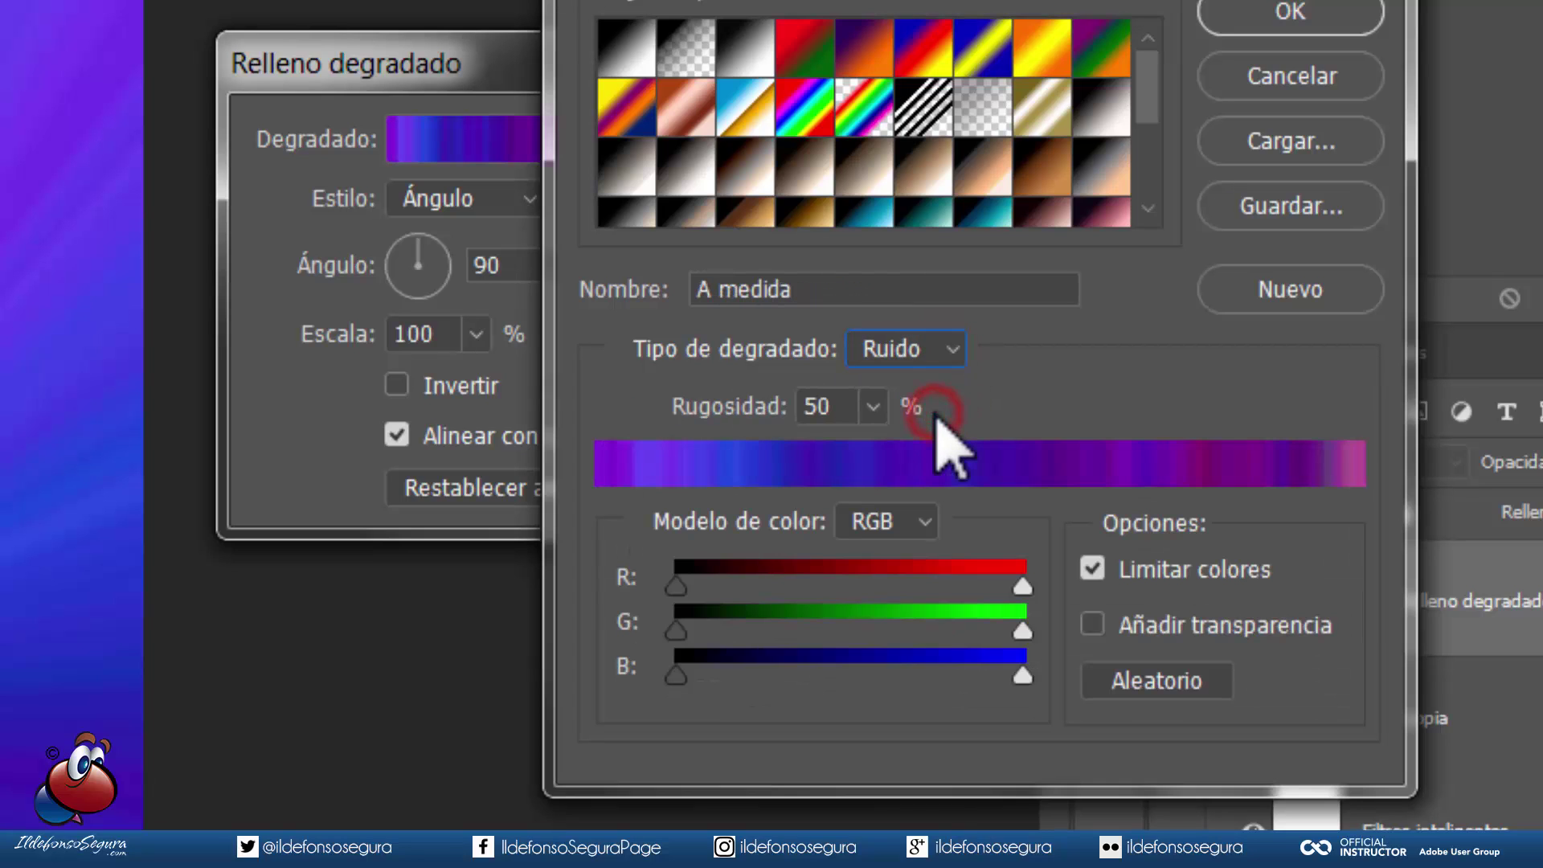
left_click(873, 408)
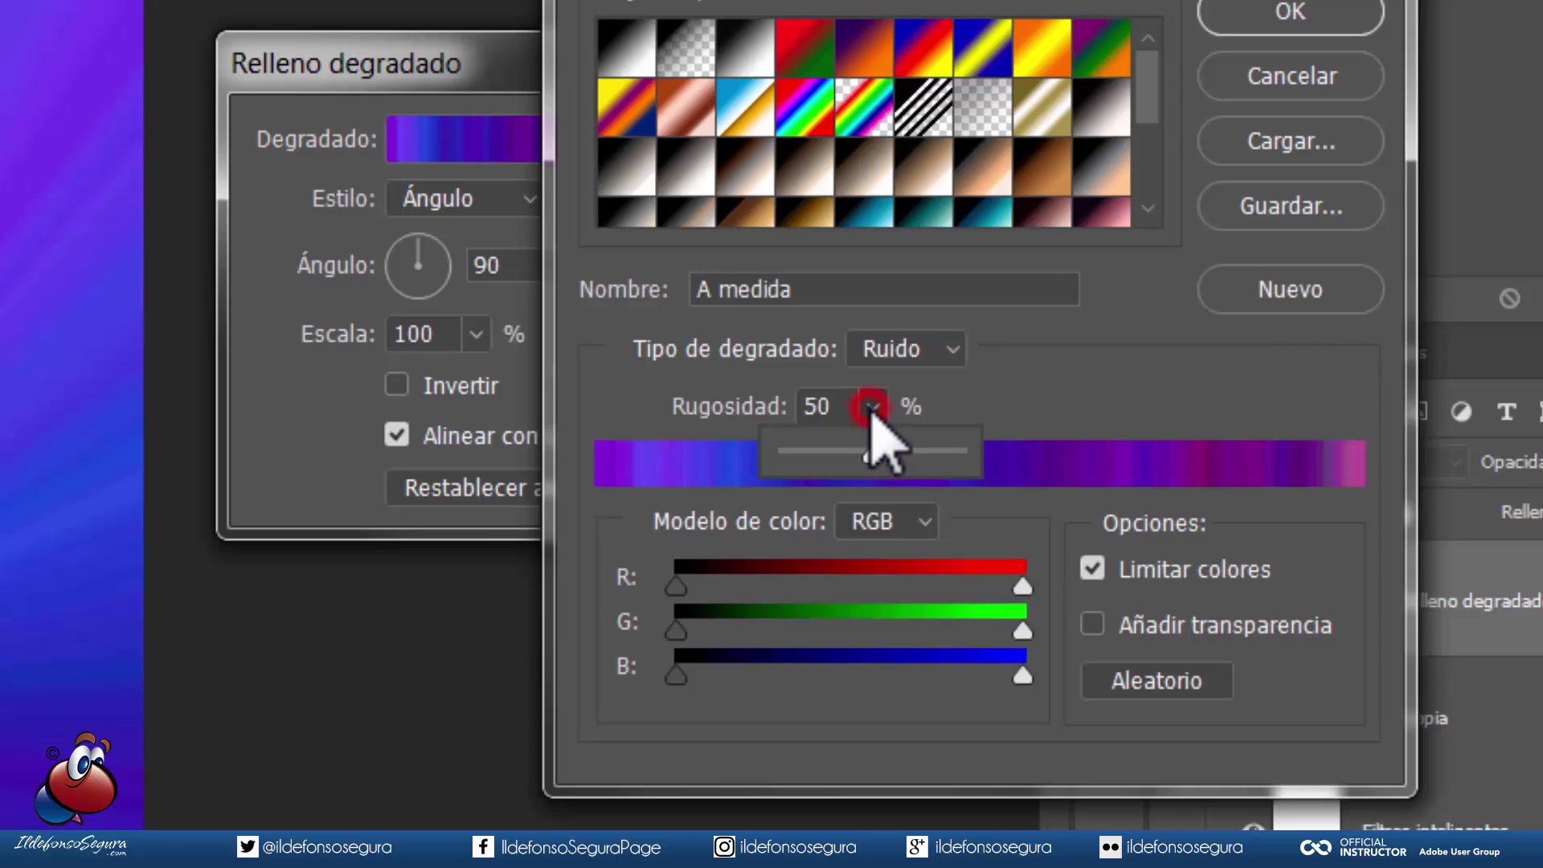
left_click_drag(884, 458, 1005, 482)
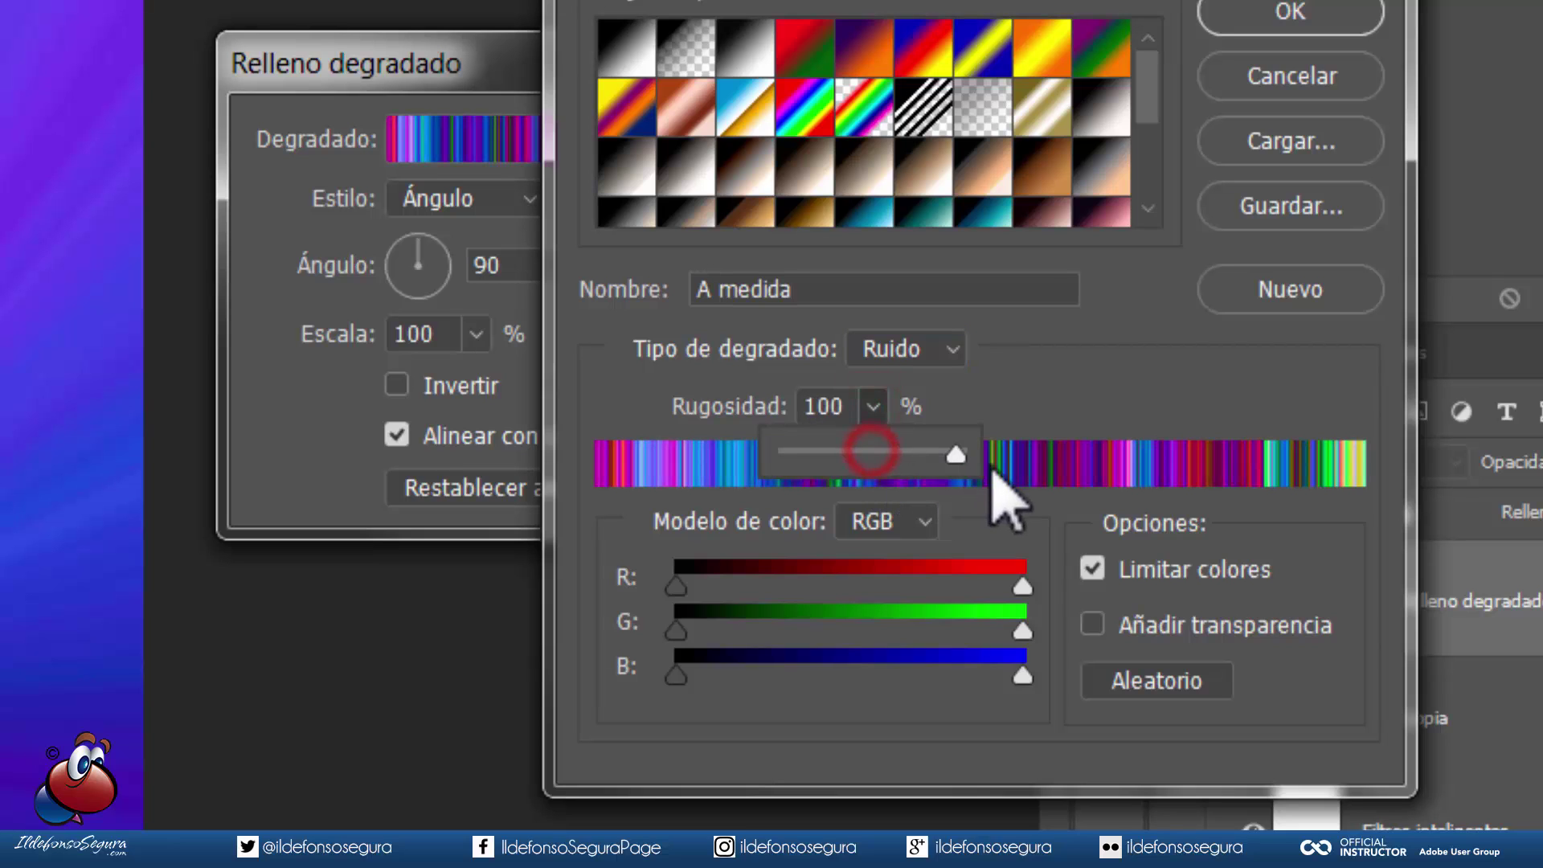
left_click(1031, 406)
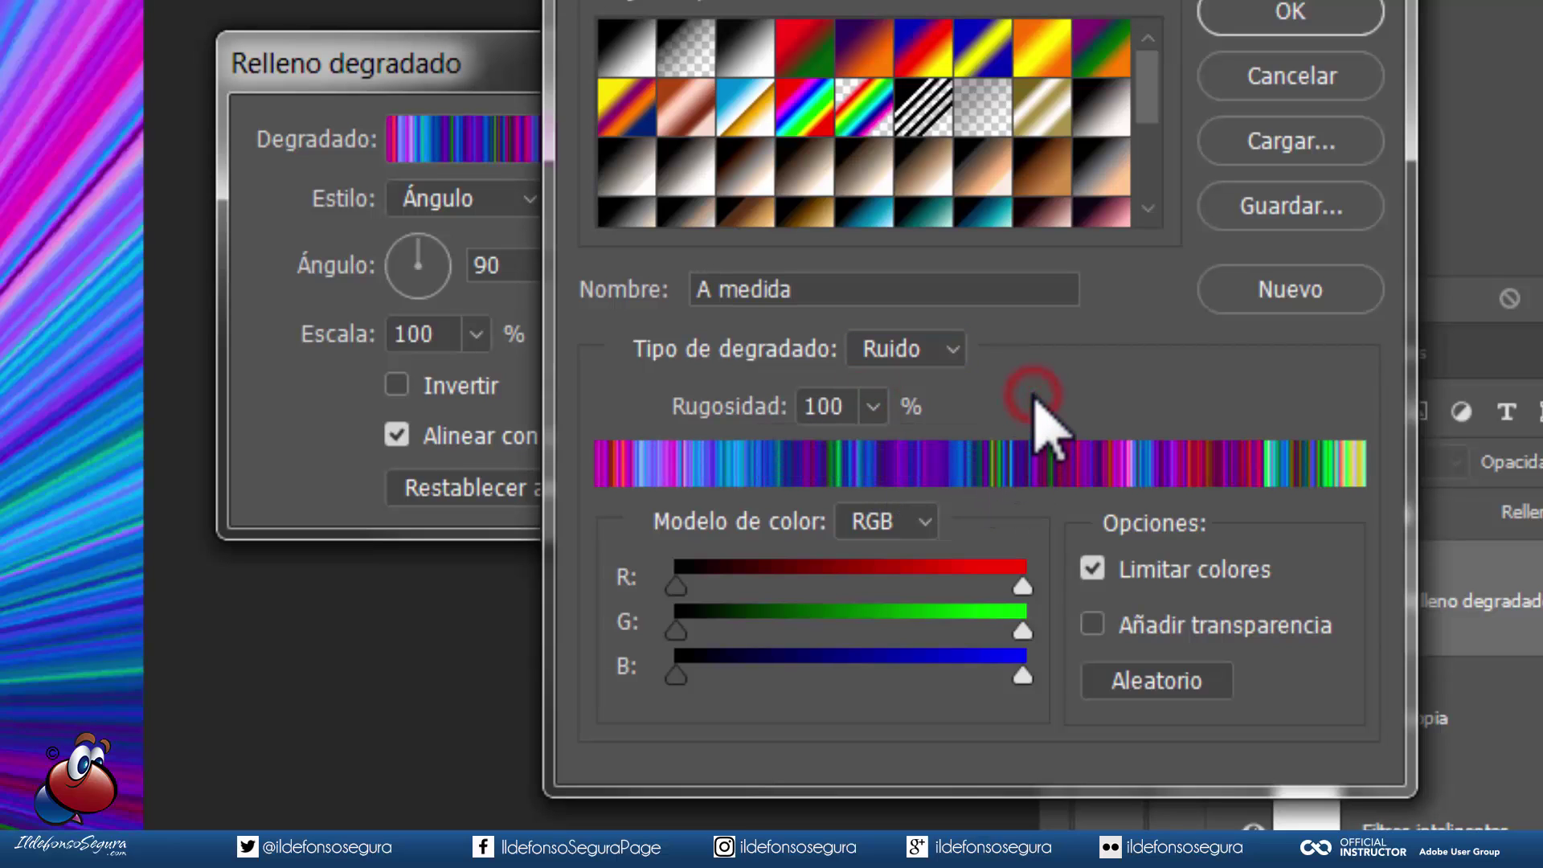
Step: Switch the noise gradient's colour model to HSB and reduce its maximum saturation to zero for greyscale rays
left_click(920, 522)
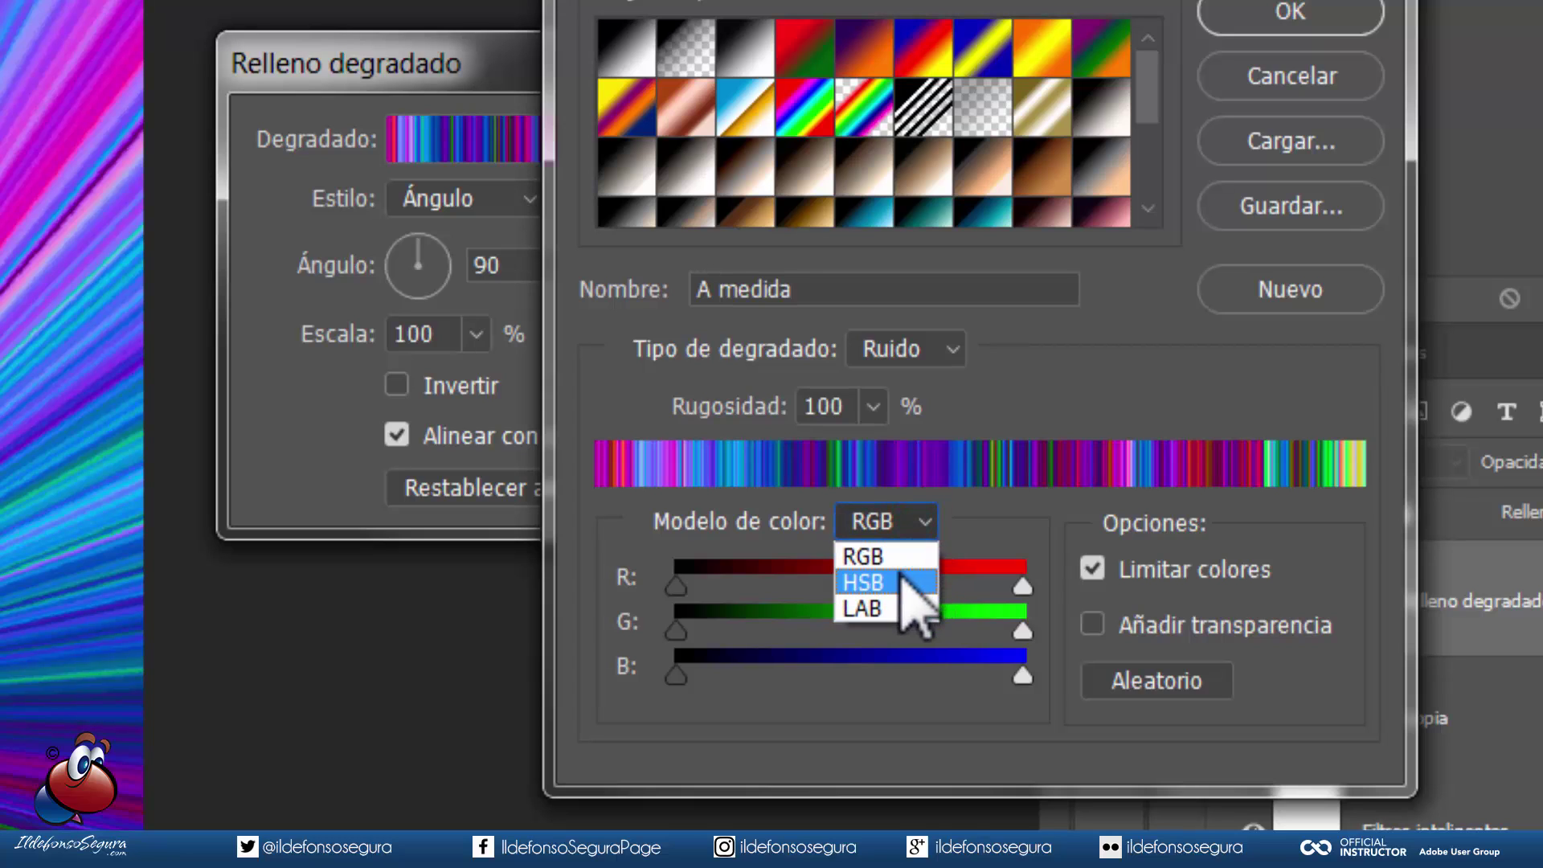
left_click(919, 577)
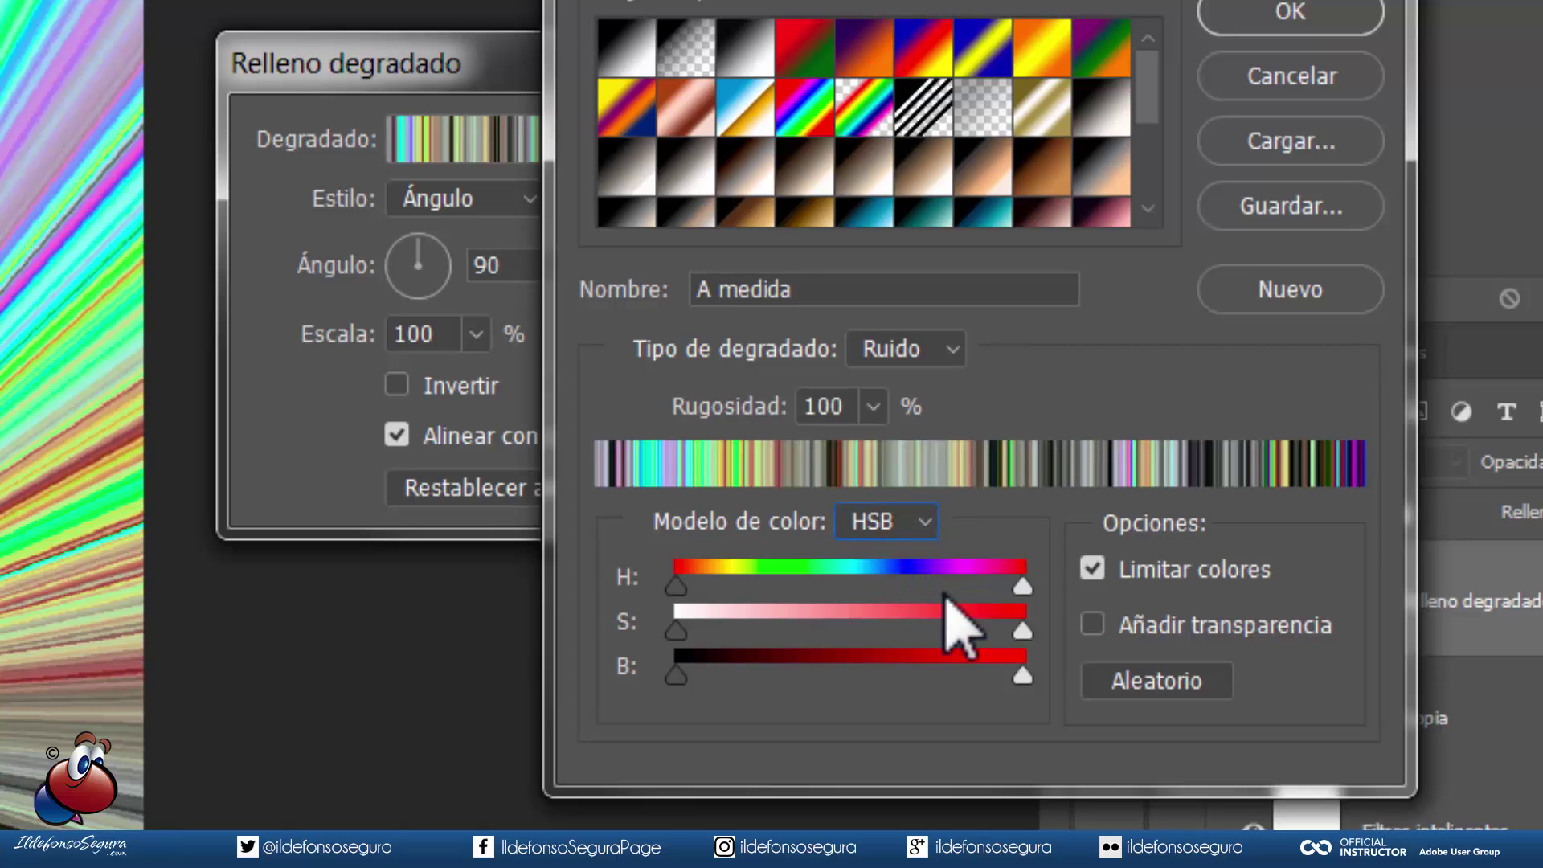
left_click_drag(1023, 635, 673, 636)
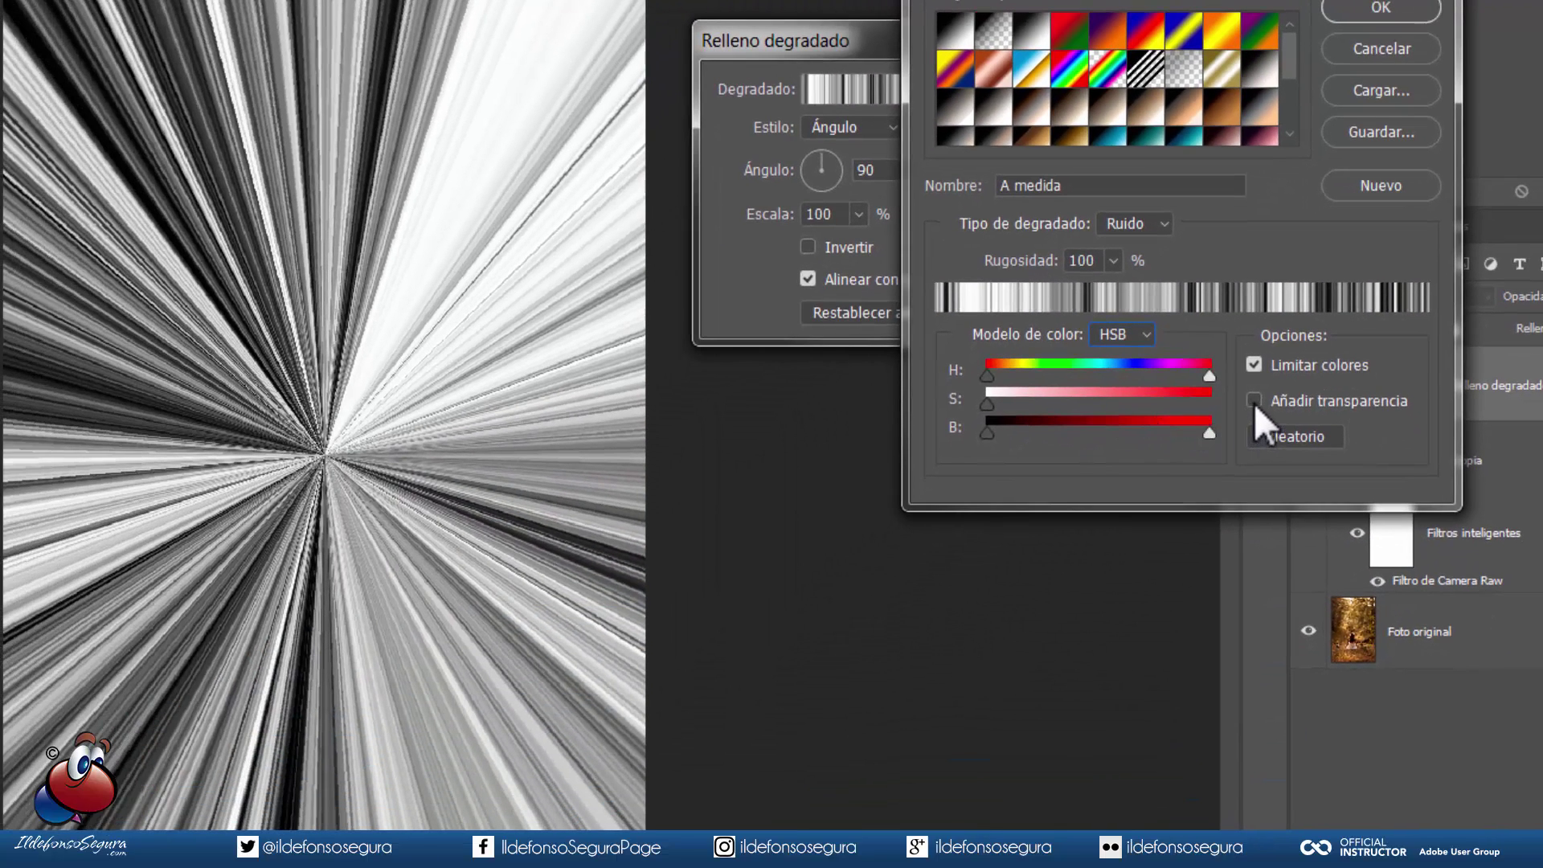
Step: Add transparency to the noise gradient and randomize it repeatedly to get a suitable pattern of light rays
left_click(1253, 402)
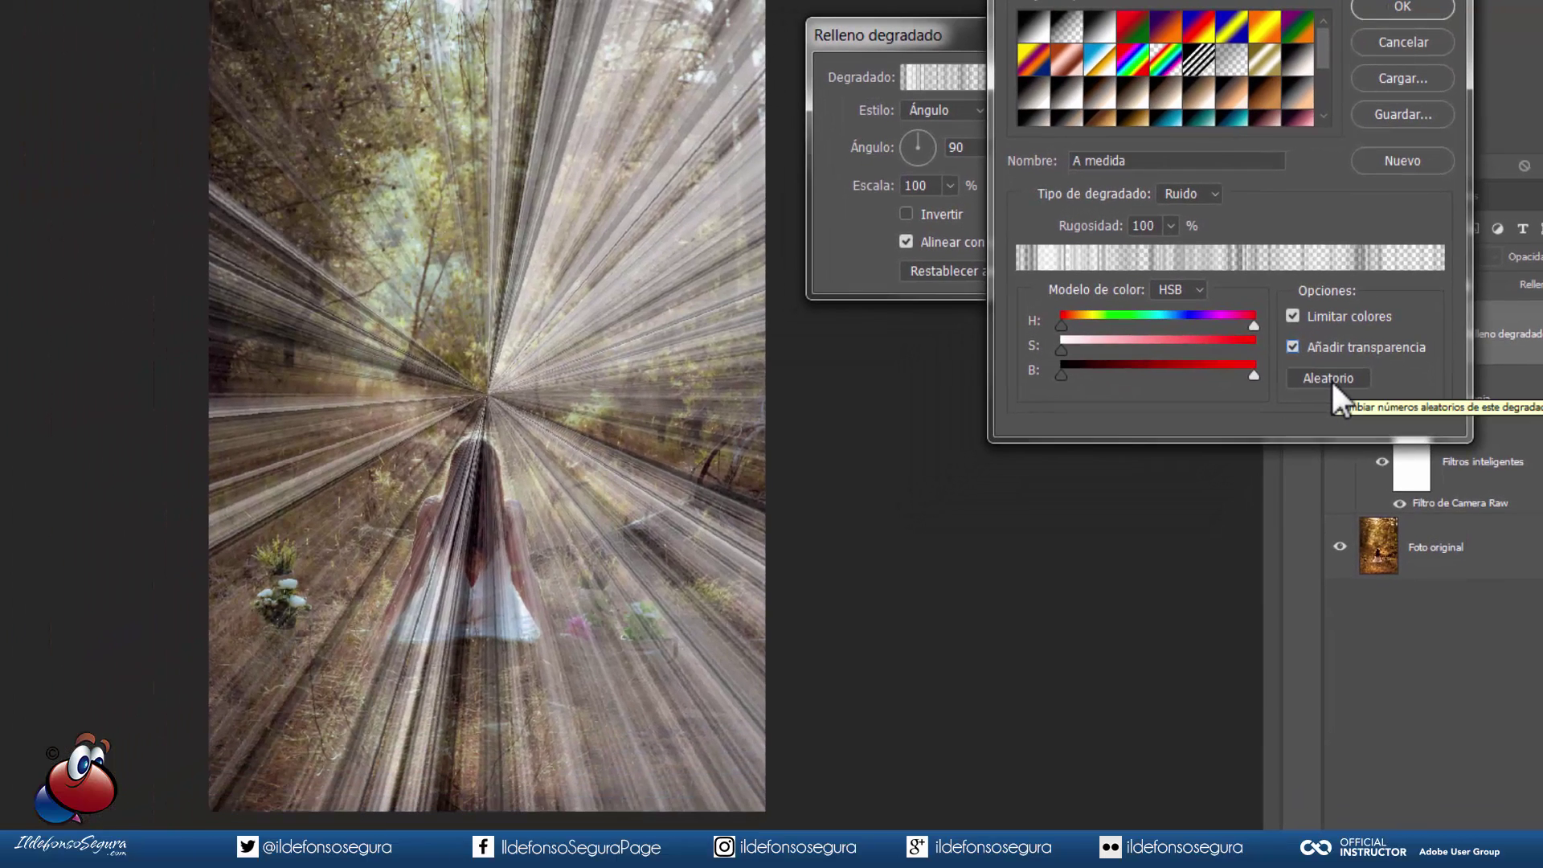
left_click(1331, 379)
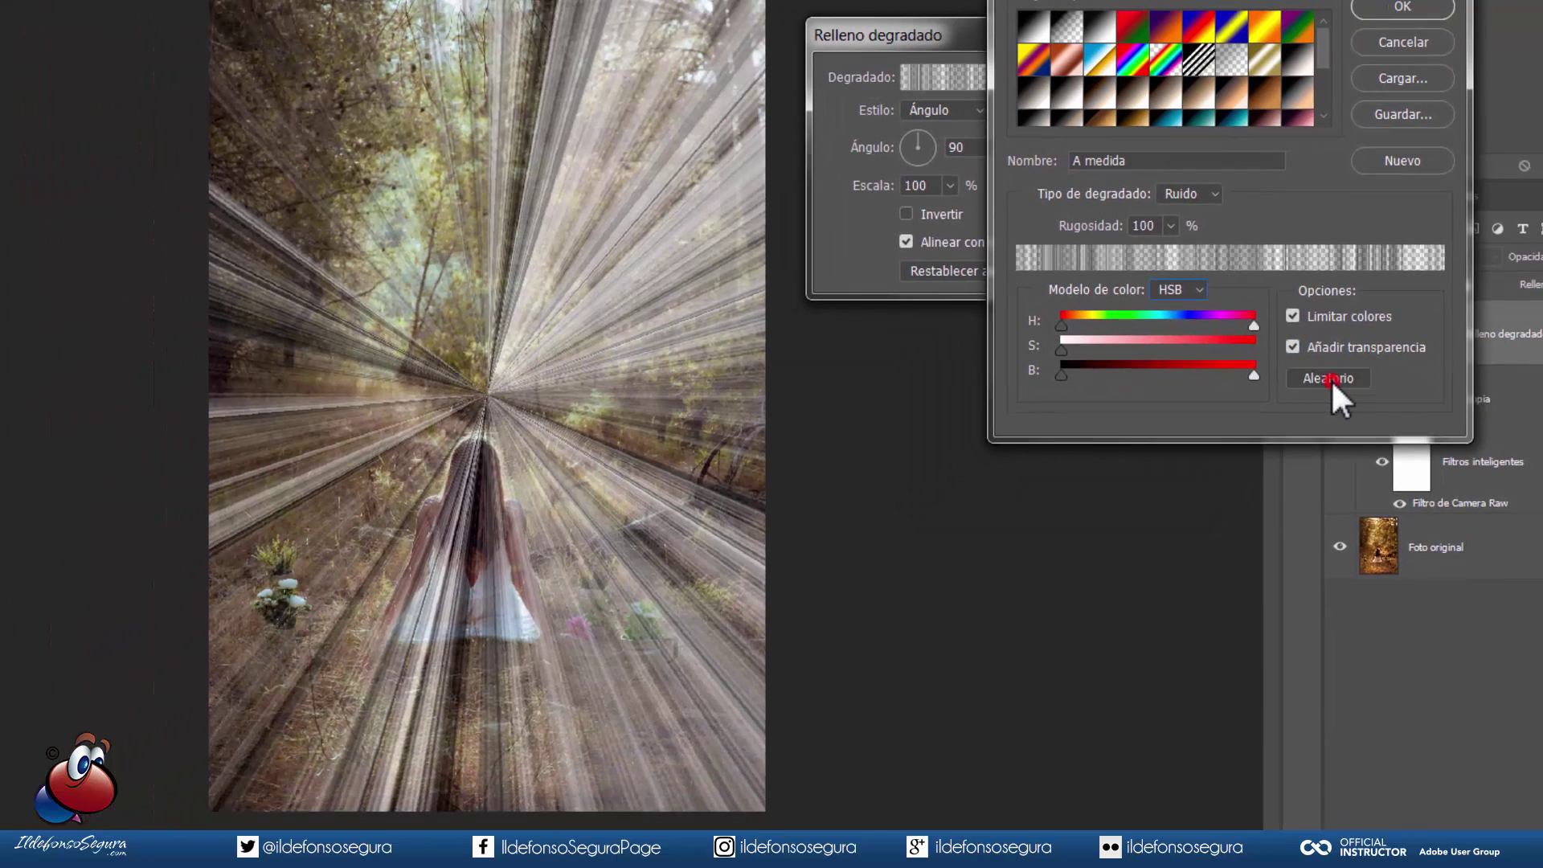
left_click(1330, 379)
left_click(1331, 379)
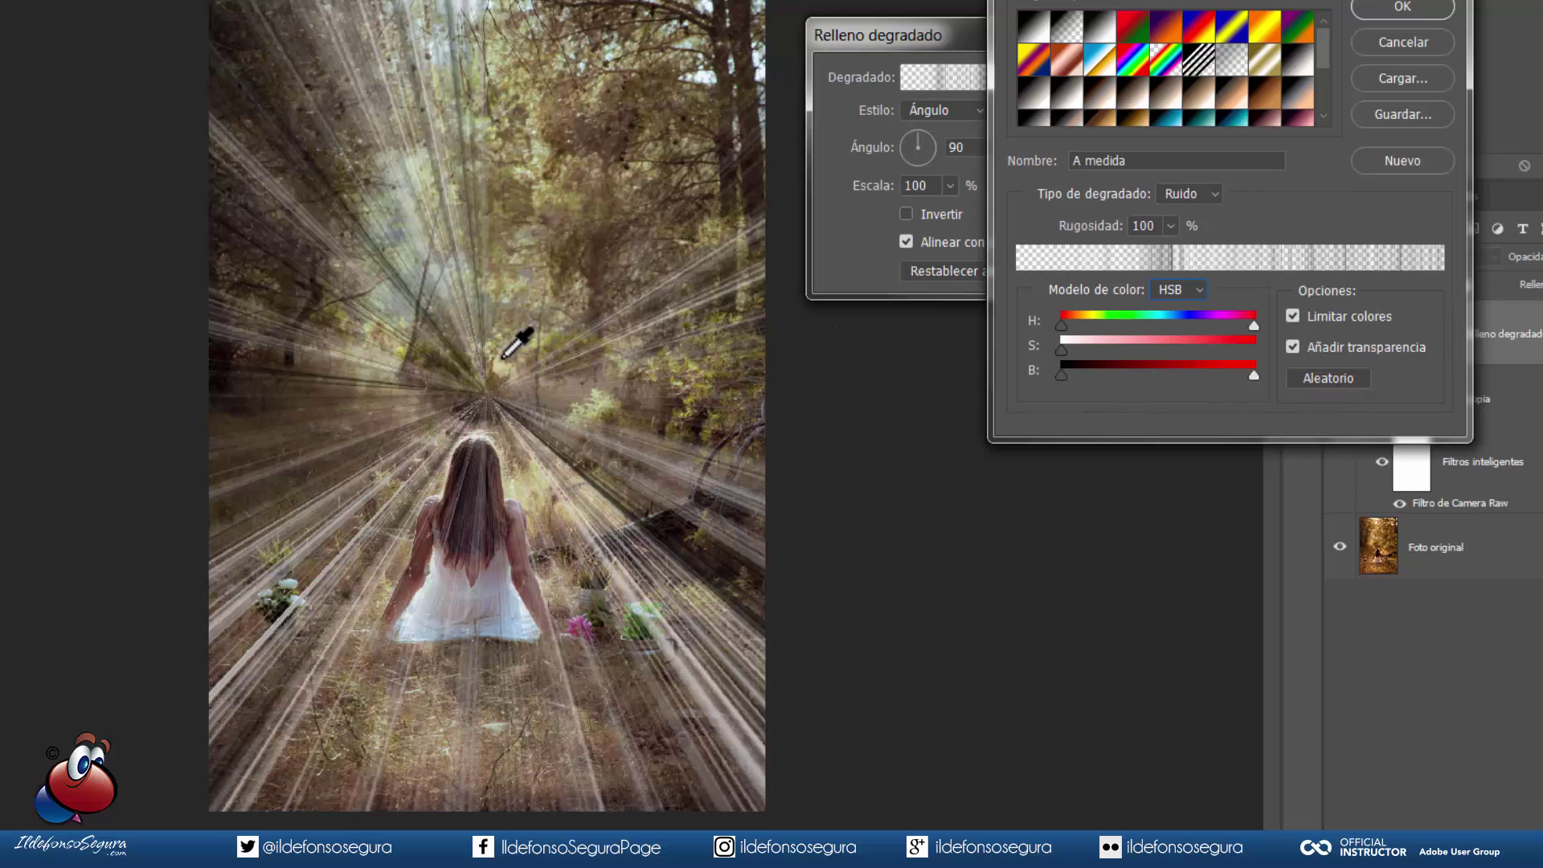
left_click(1331, 378)
left_click(1330, 379)
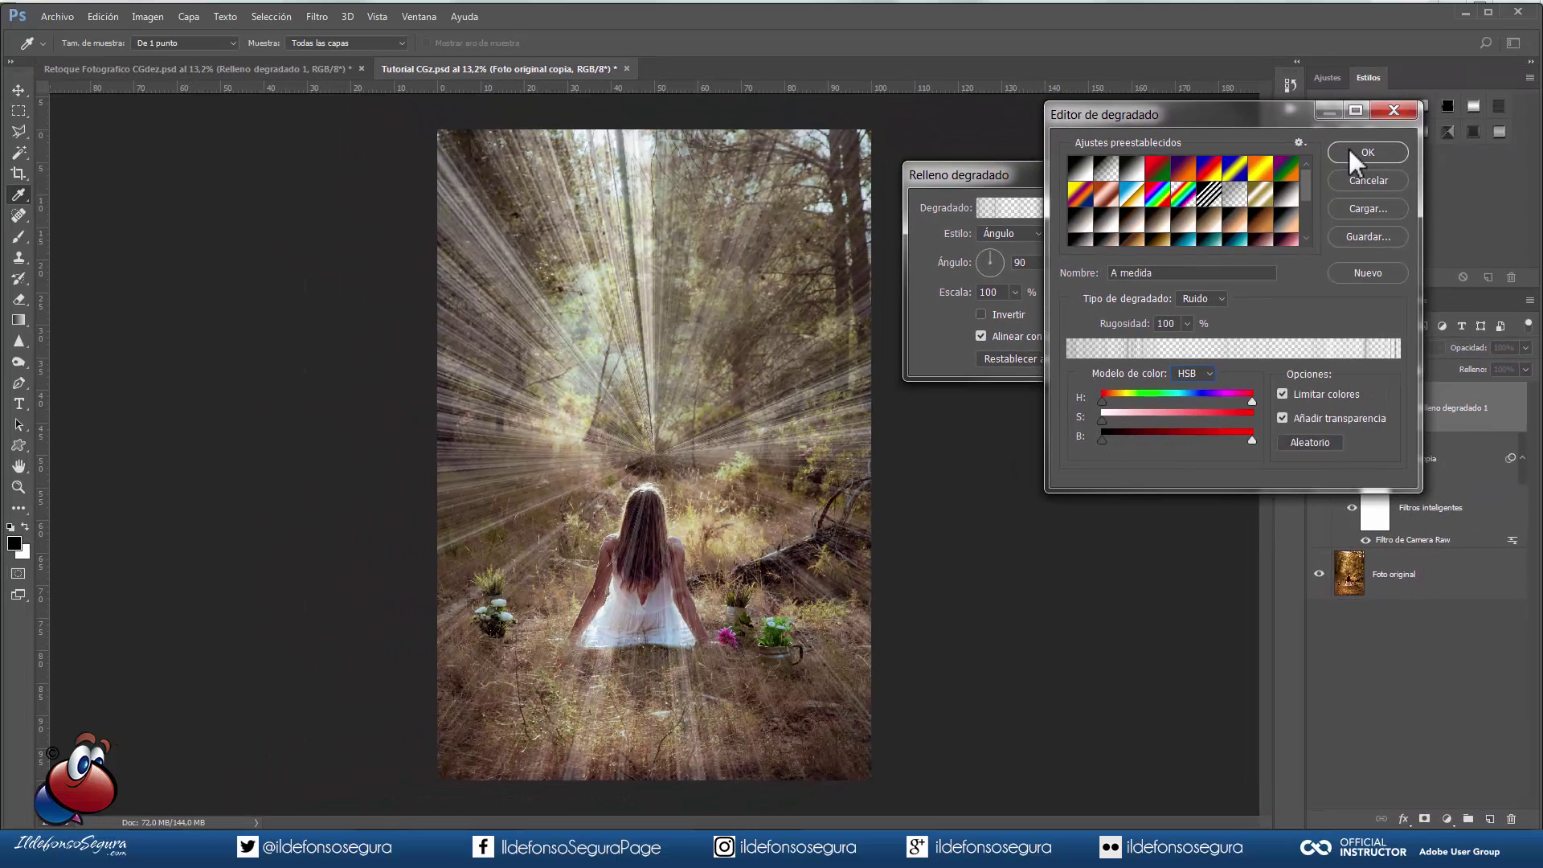
Step: Accept the noise gradient, move the rays' origin to the bright sky at the photo's upper edge, and confirm the fill
left_click(1350, 151)
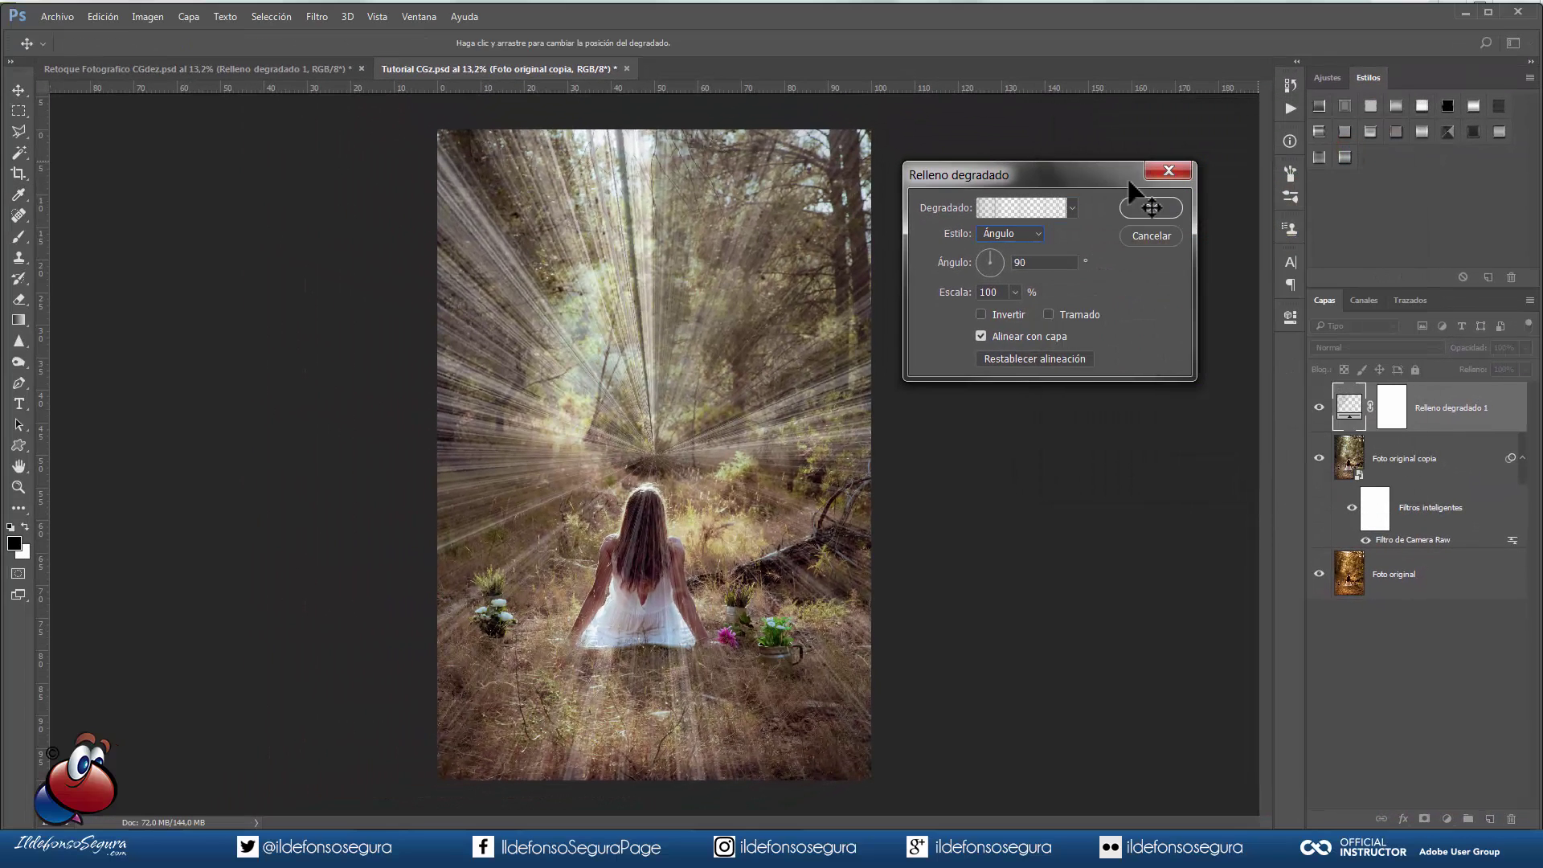
left_click_drag(651, 443, 625, 139)
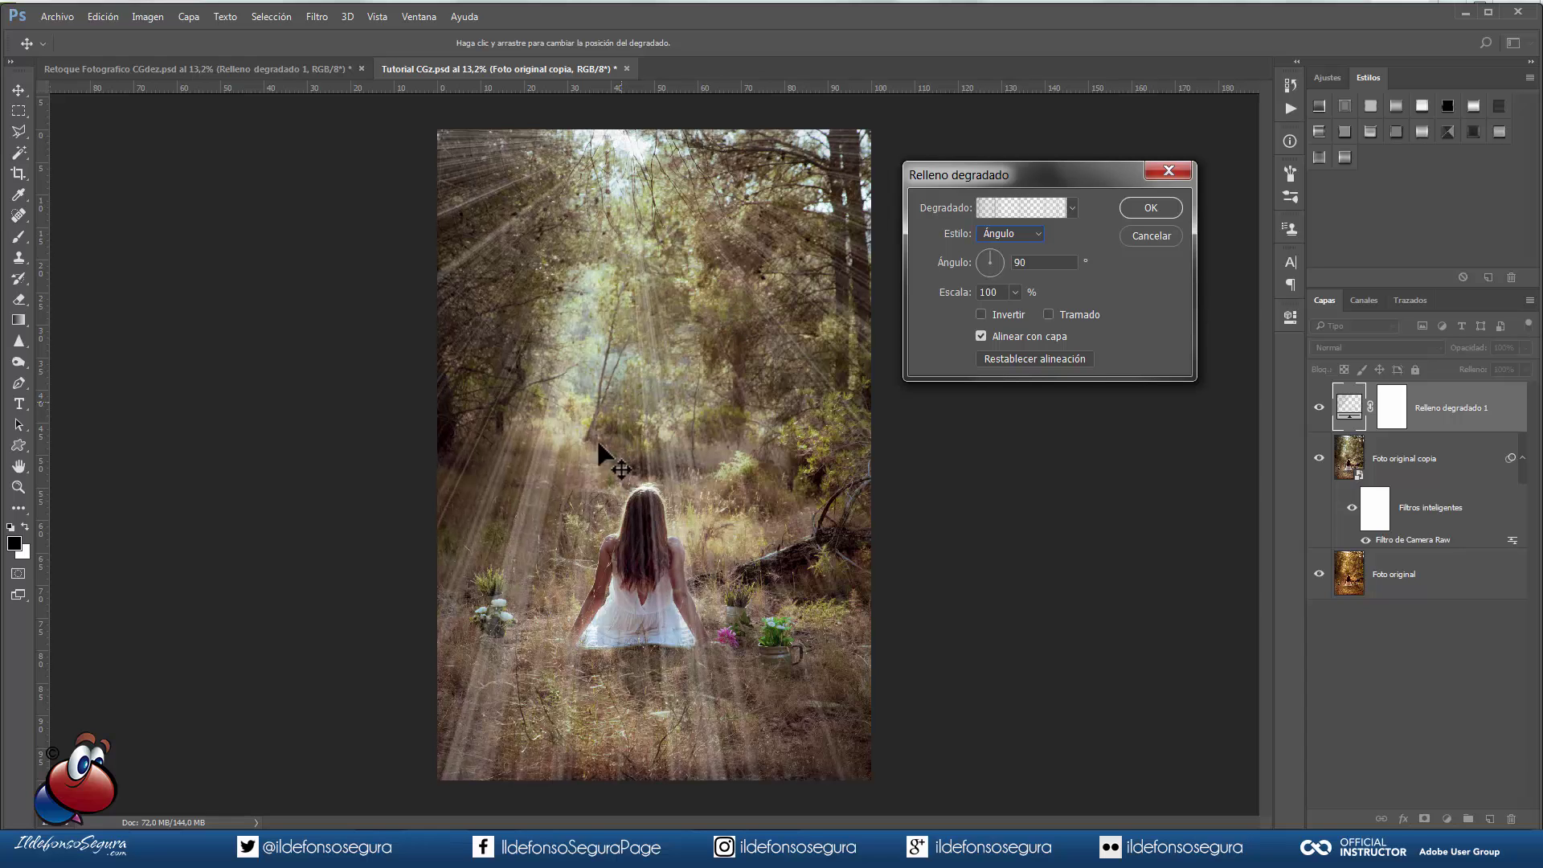
left_click(1149, 208)
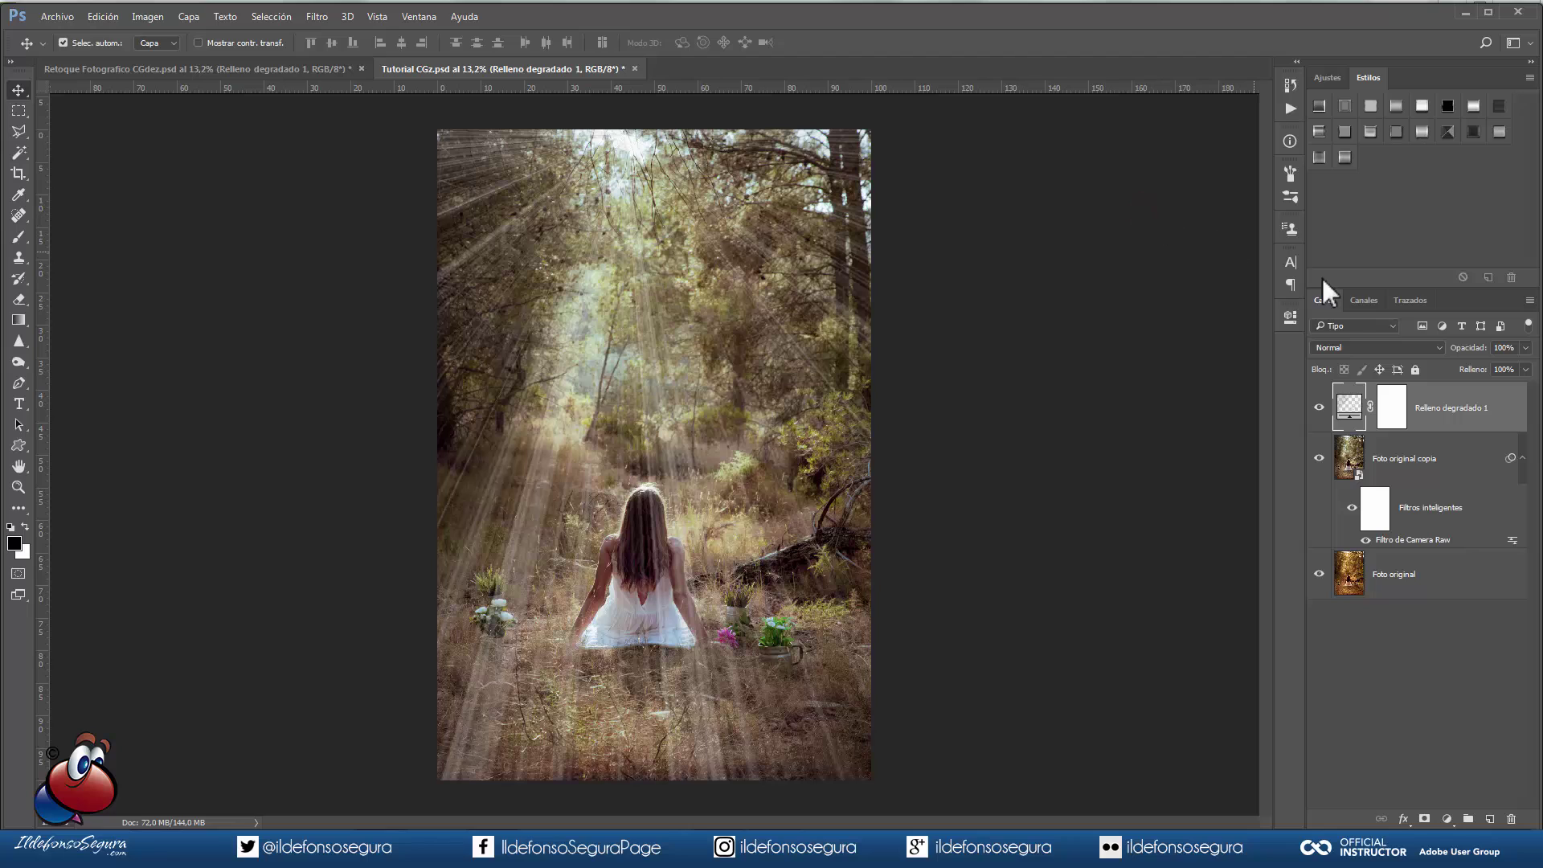
Step: Fade the rays on the fill layer's mask with a white-to-black radial gradient from the upper trees to below the photo
left_click(1390, 409)
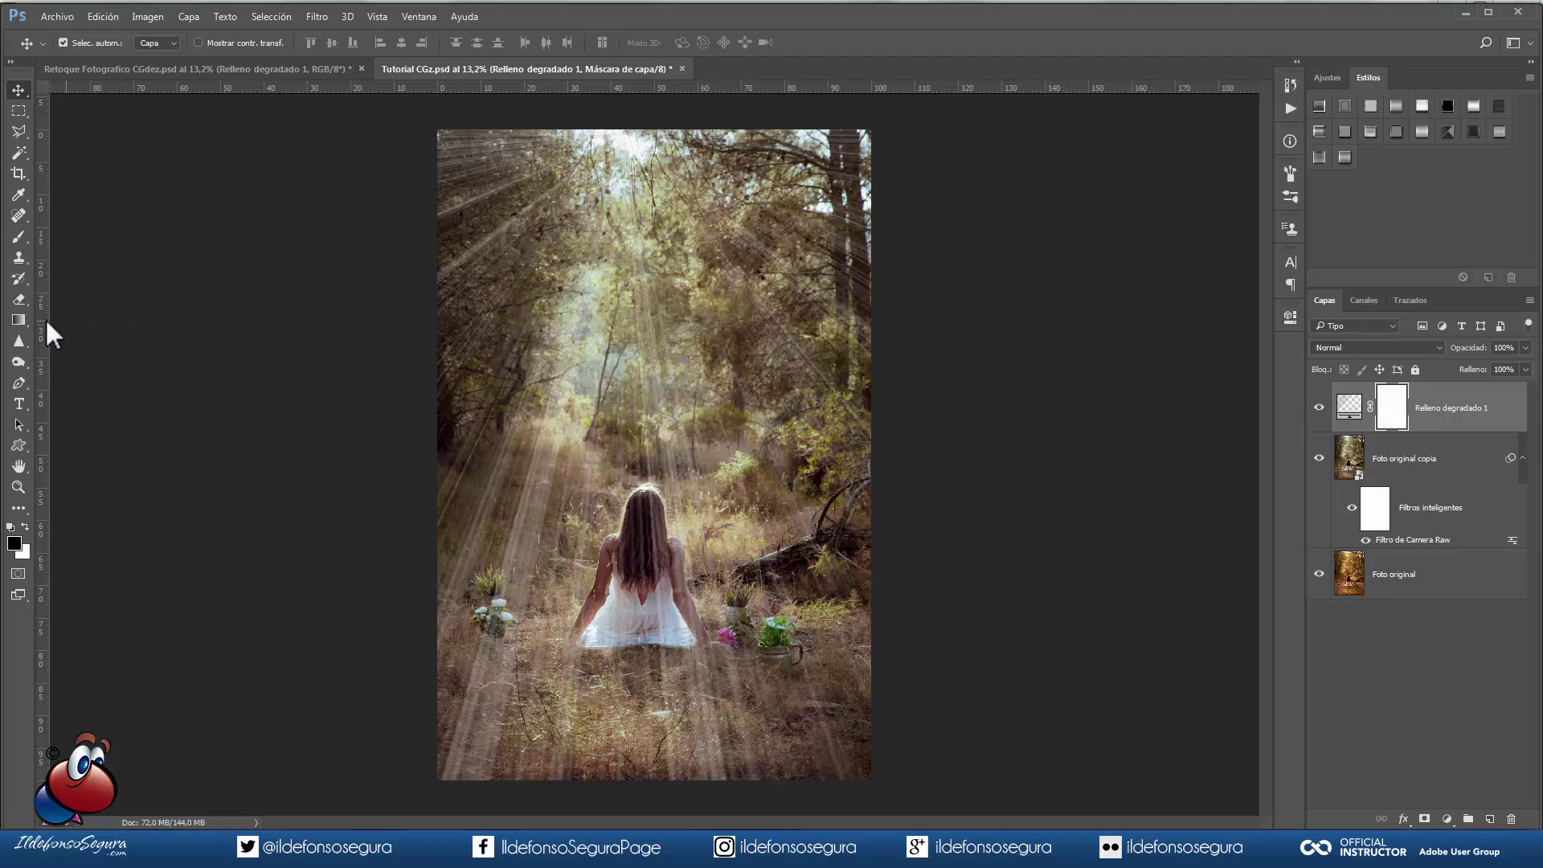
left_click(19, 320)
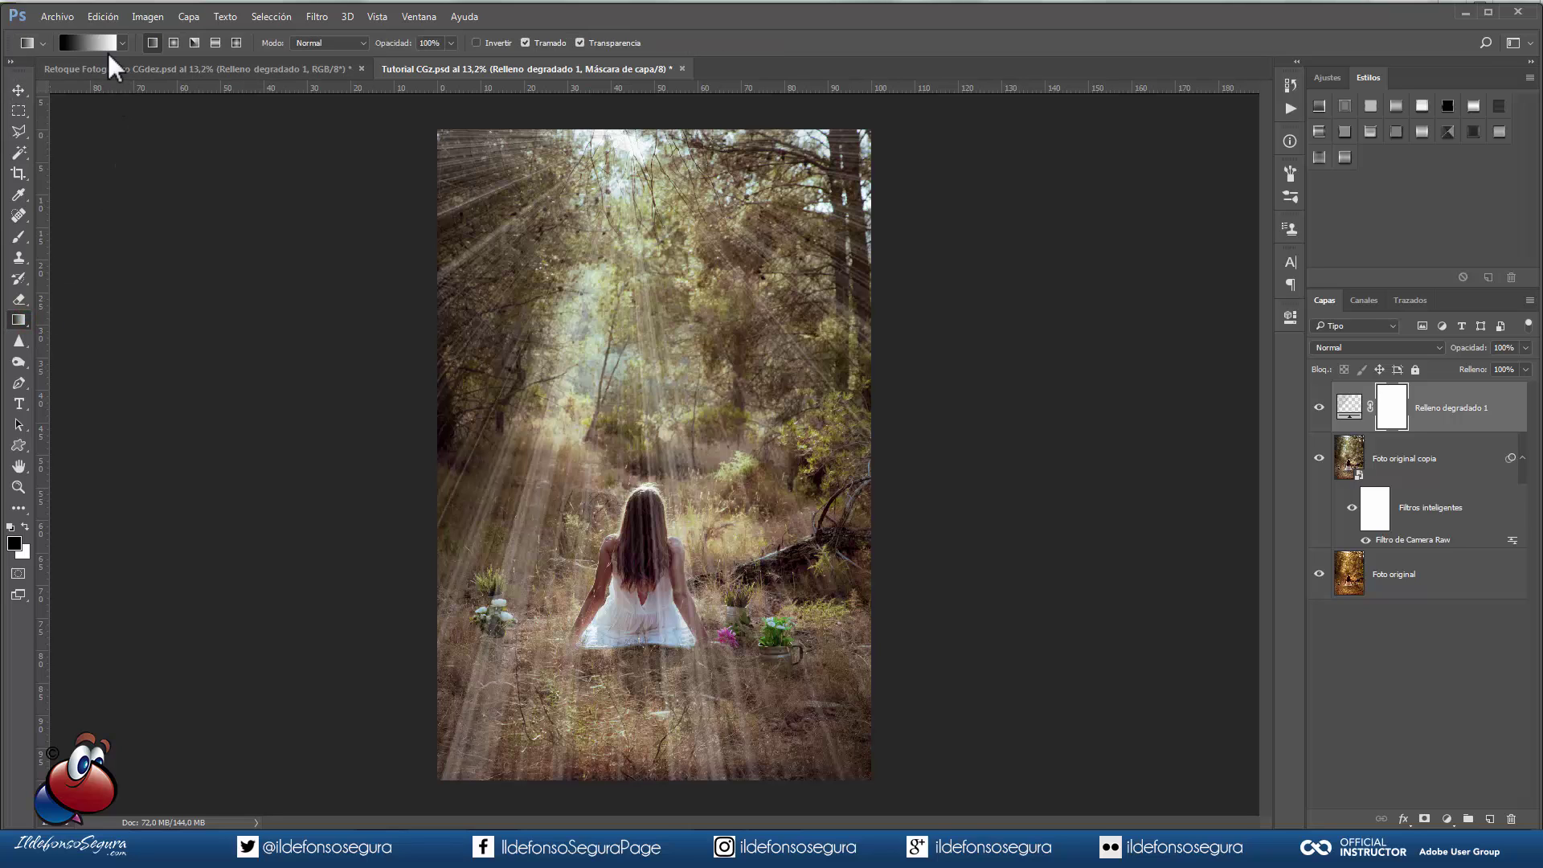
left_click(25, 526)
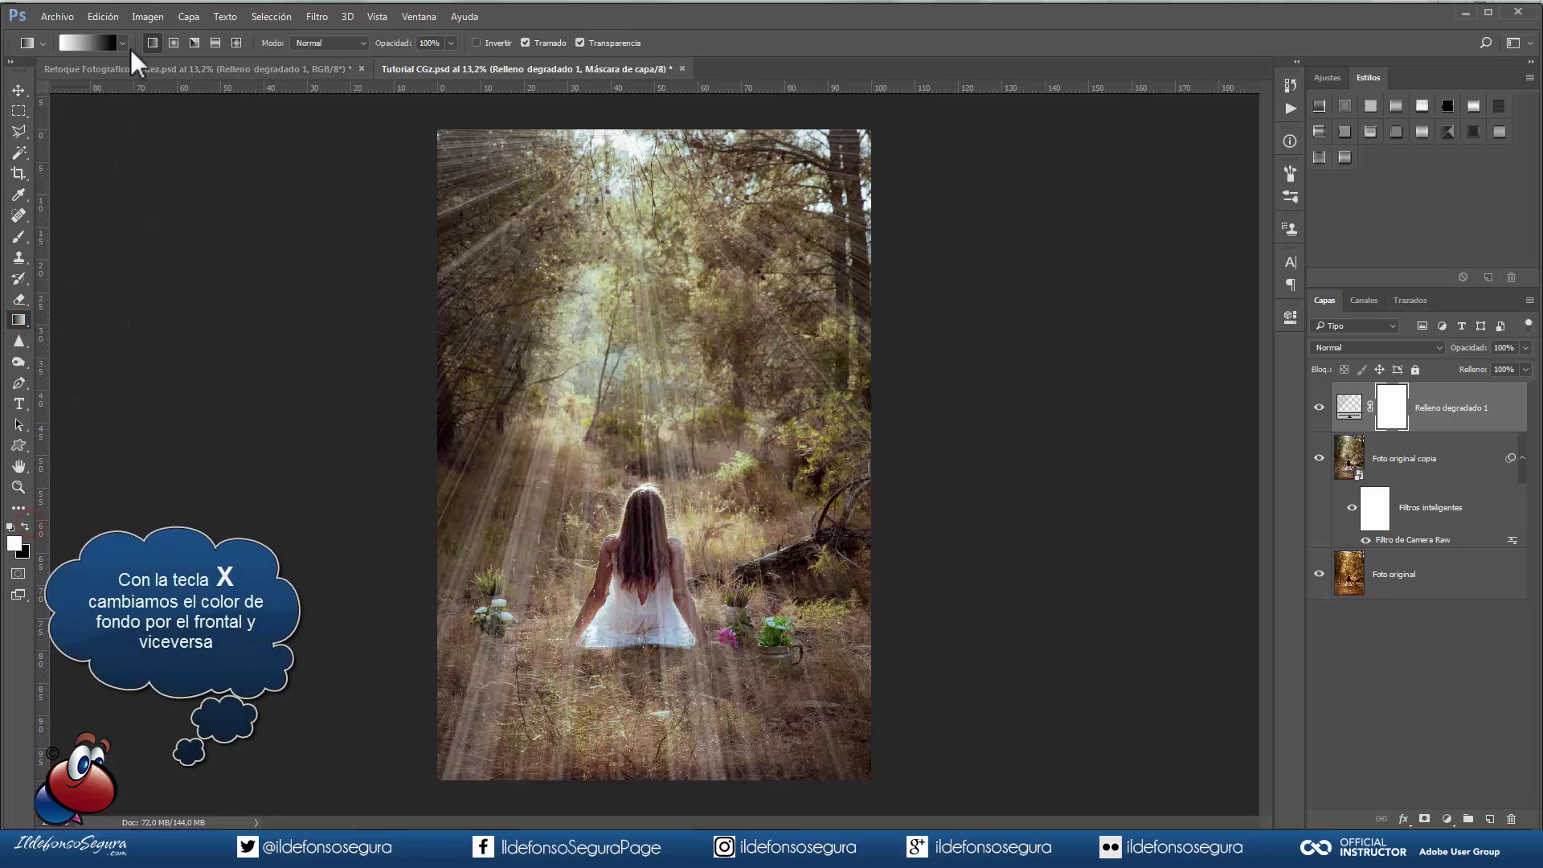
left_click(173, 42)
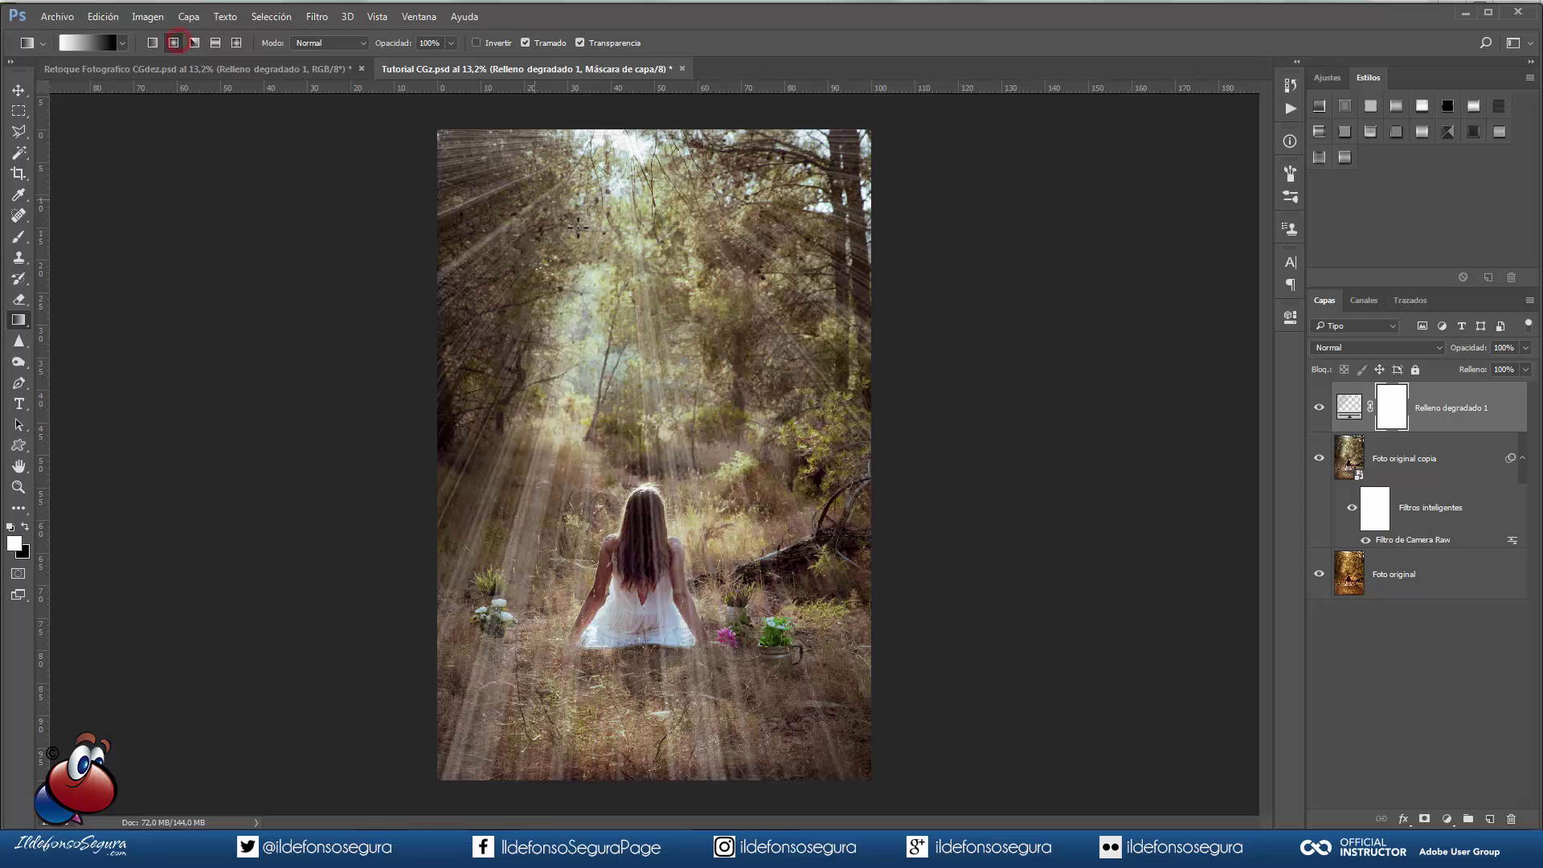
scroll(595, 257, "down", 2)
left_click_drag(626, 228, 624, 813)
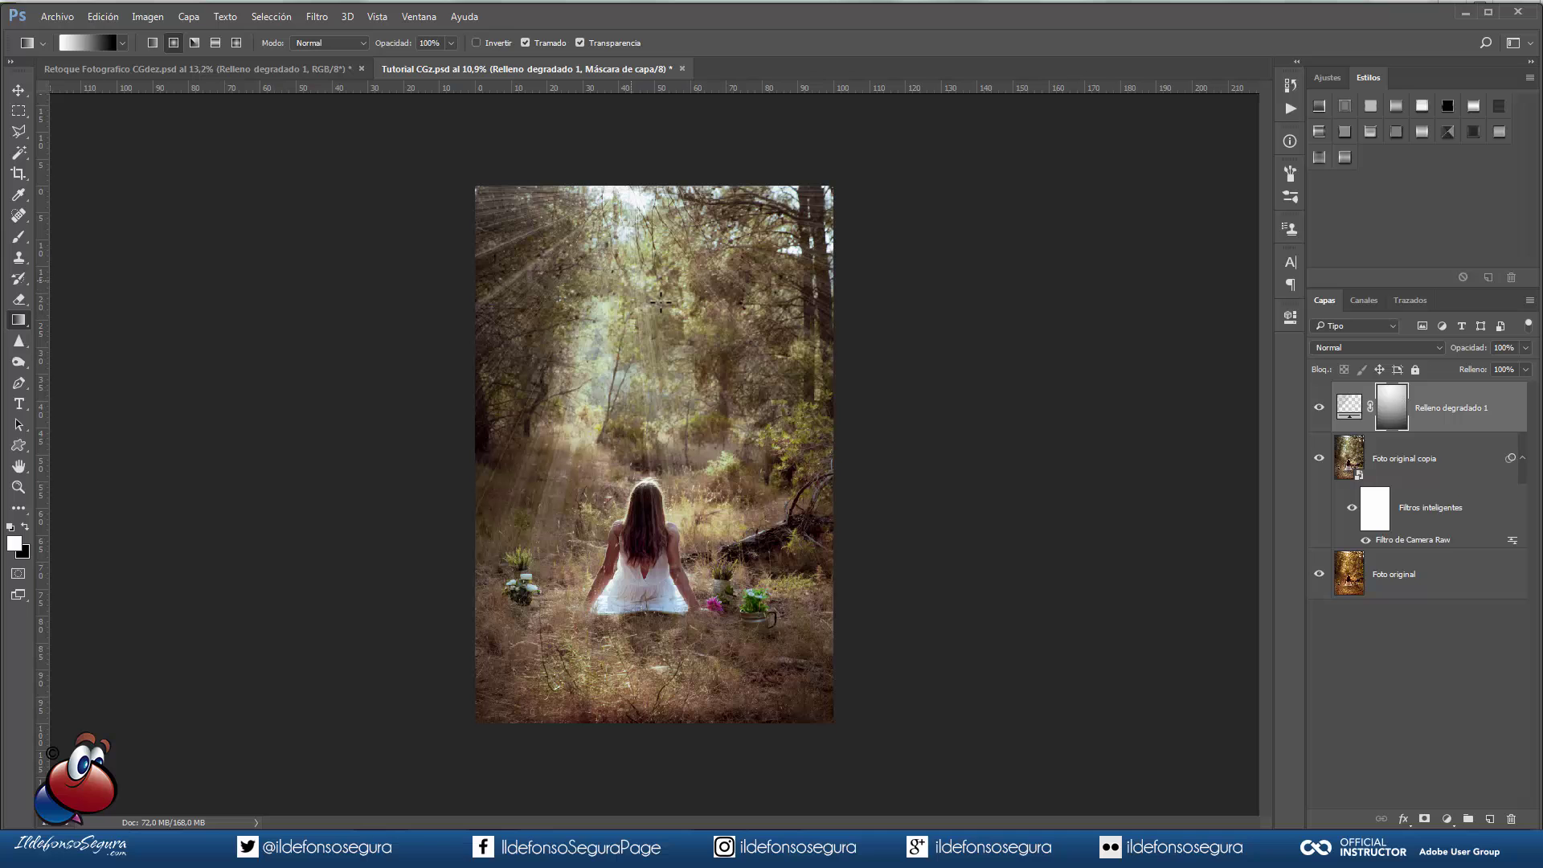
Step: Convert the light-rays gradient fill layer to a smart object and set its blend mode to Trama (Screen)
scroll(668, 303, "up", 2)
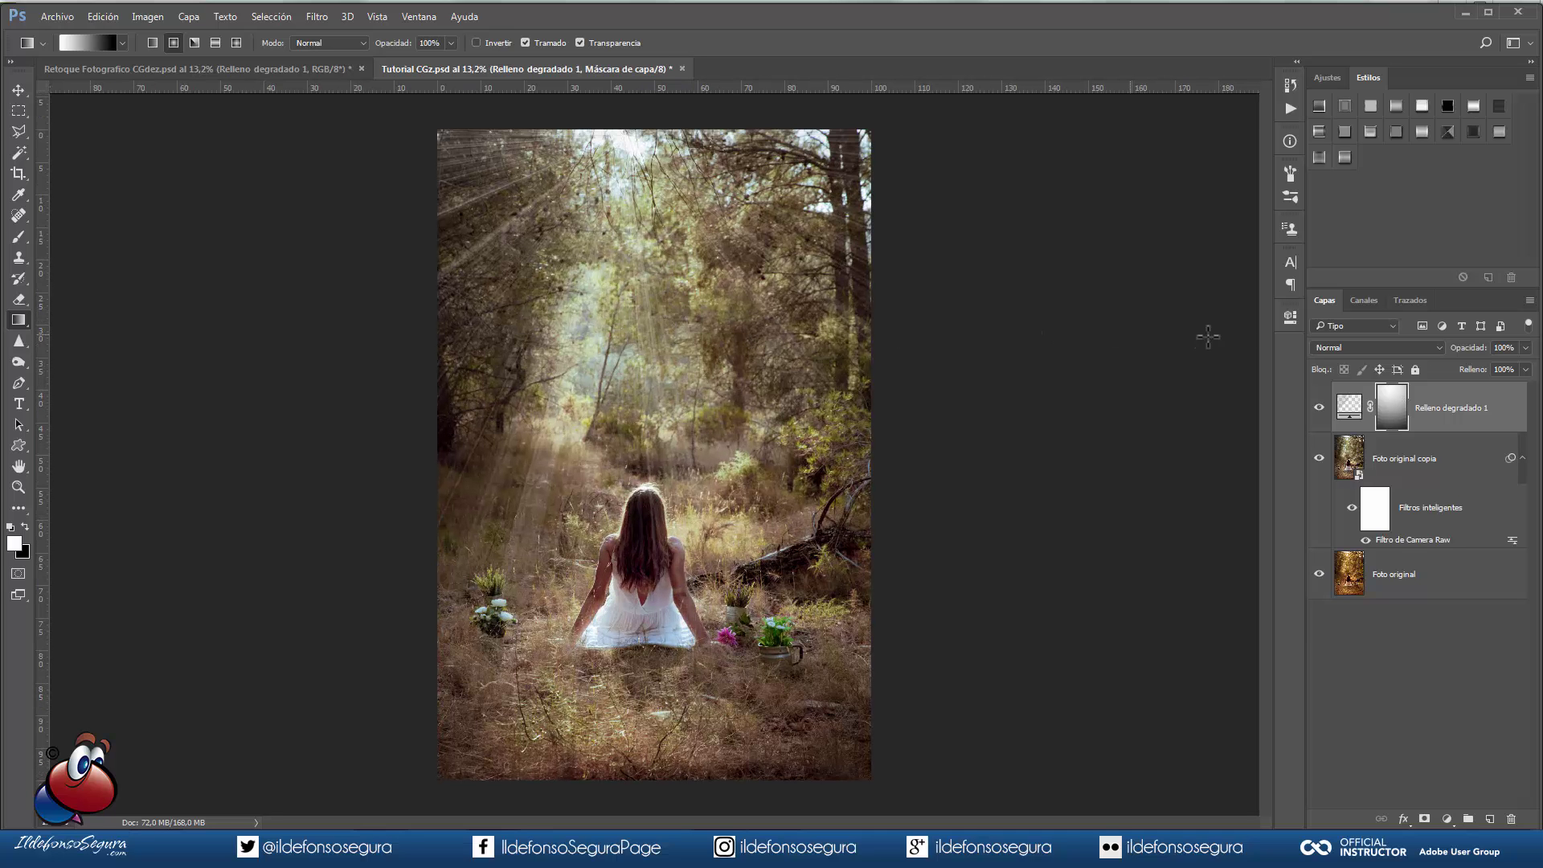
right_click(1440, 411)
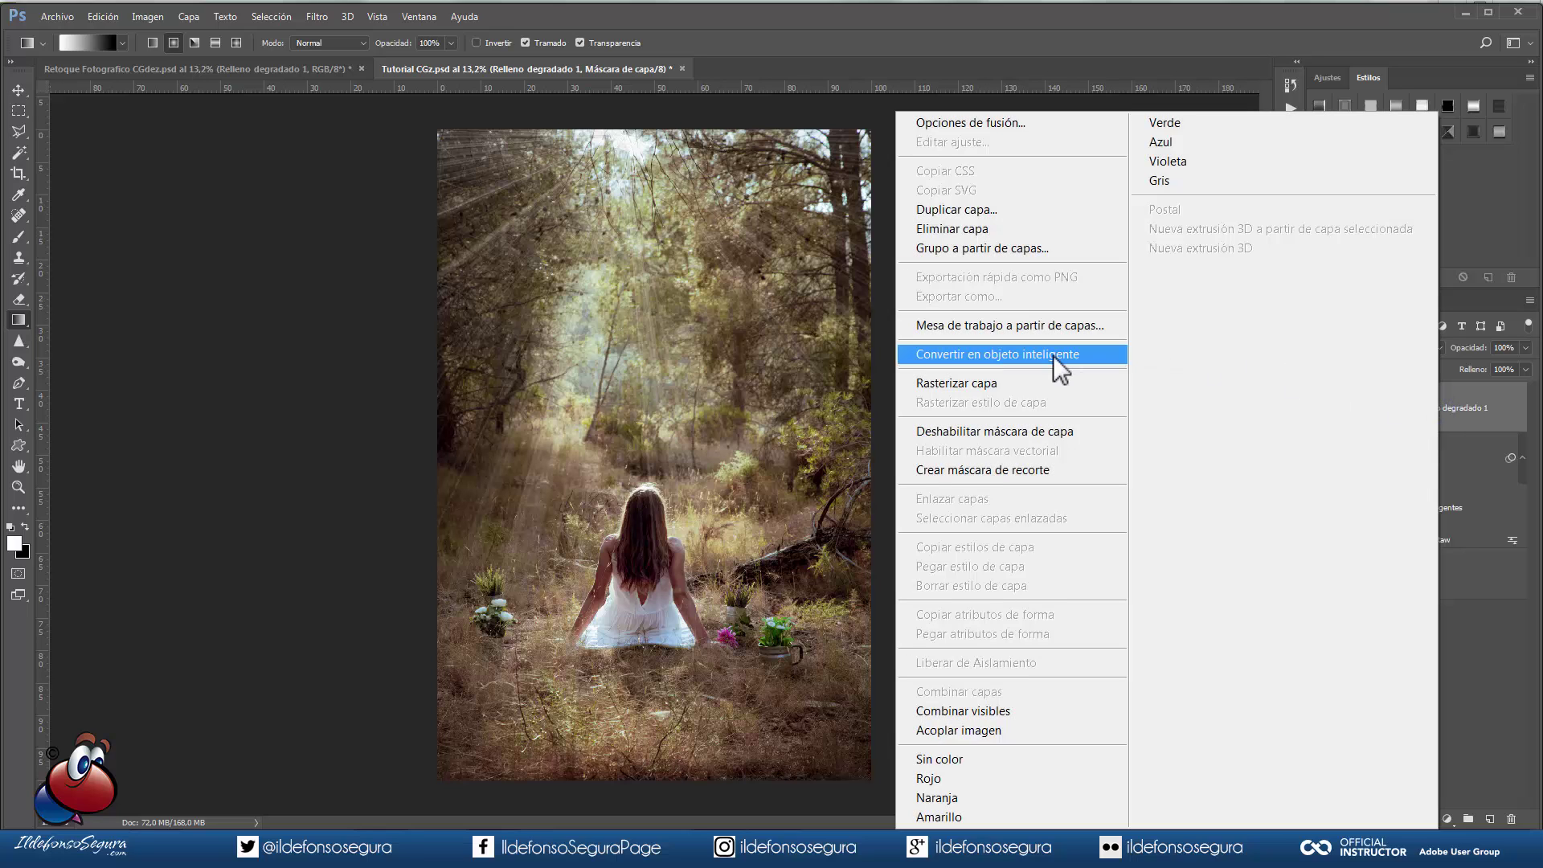
left_click(1052, 356)
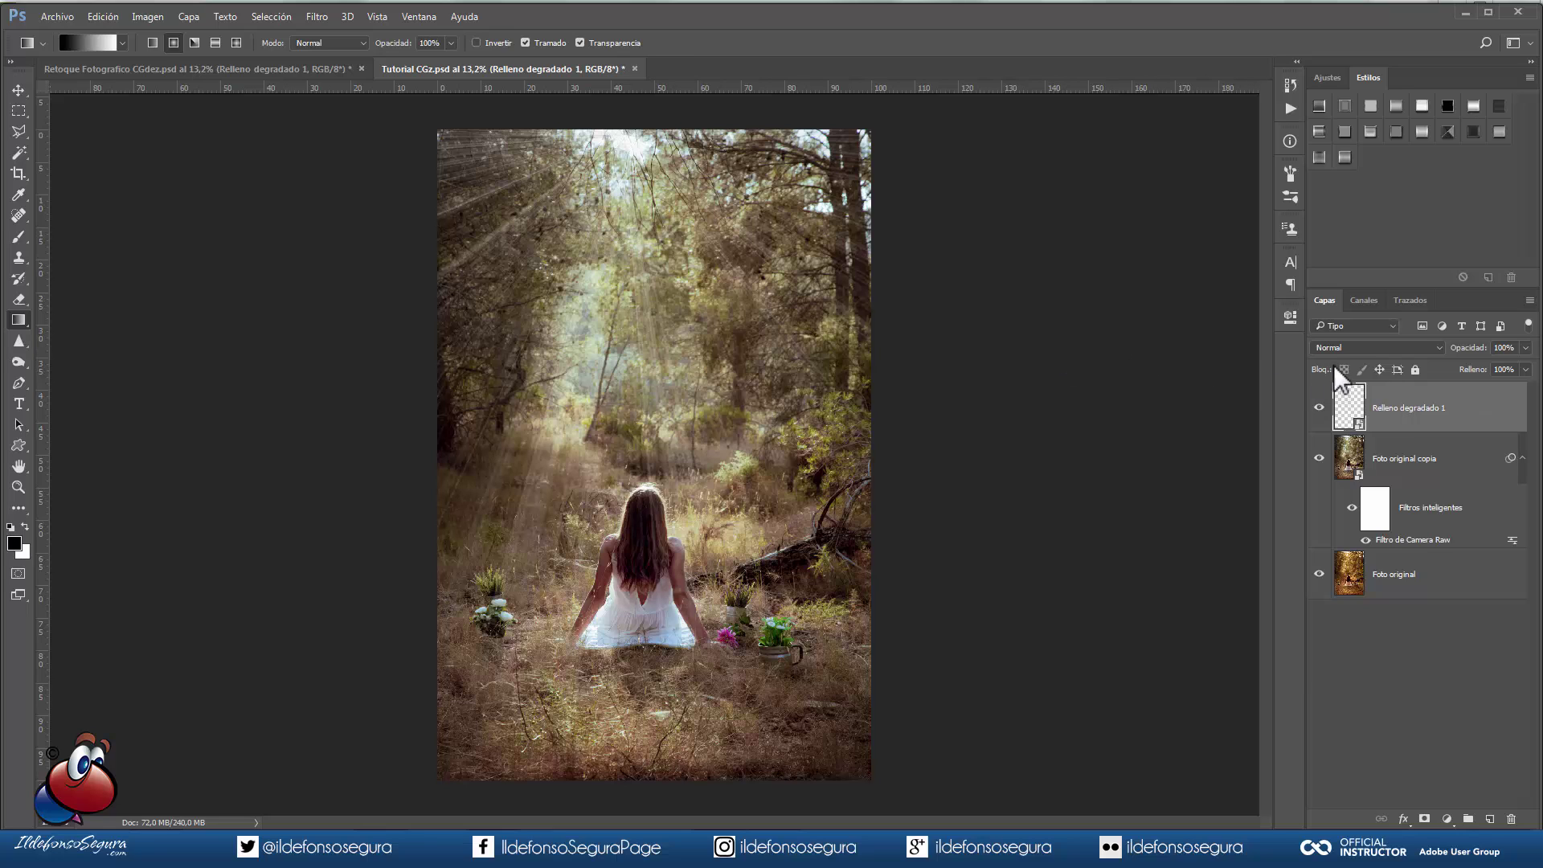
left_click(1348, 347)
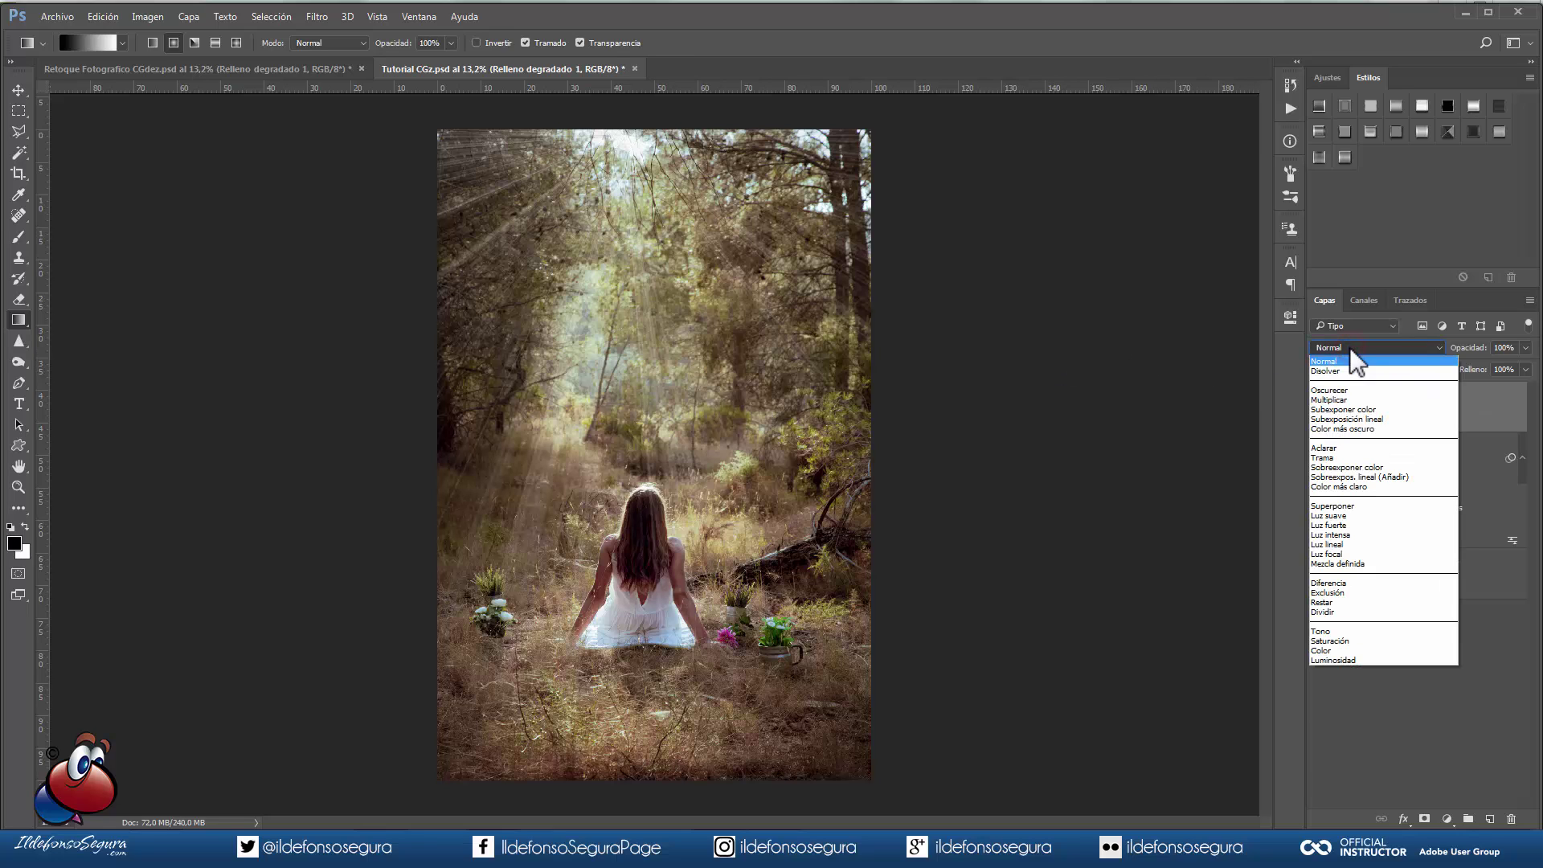
left_click(1332, 458)
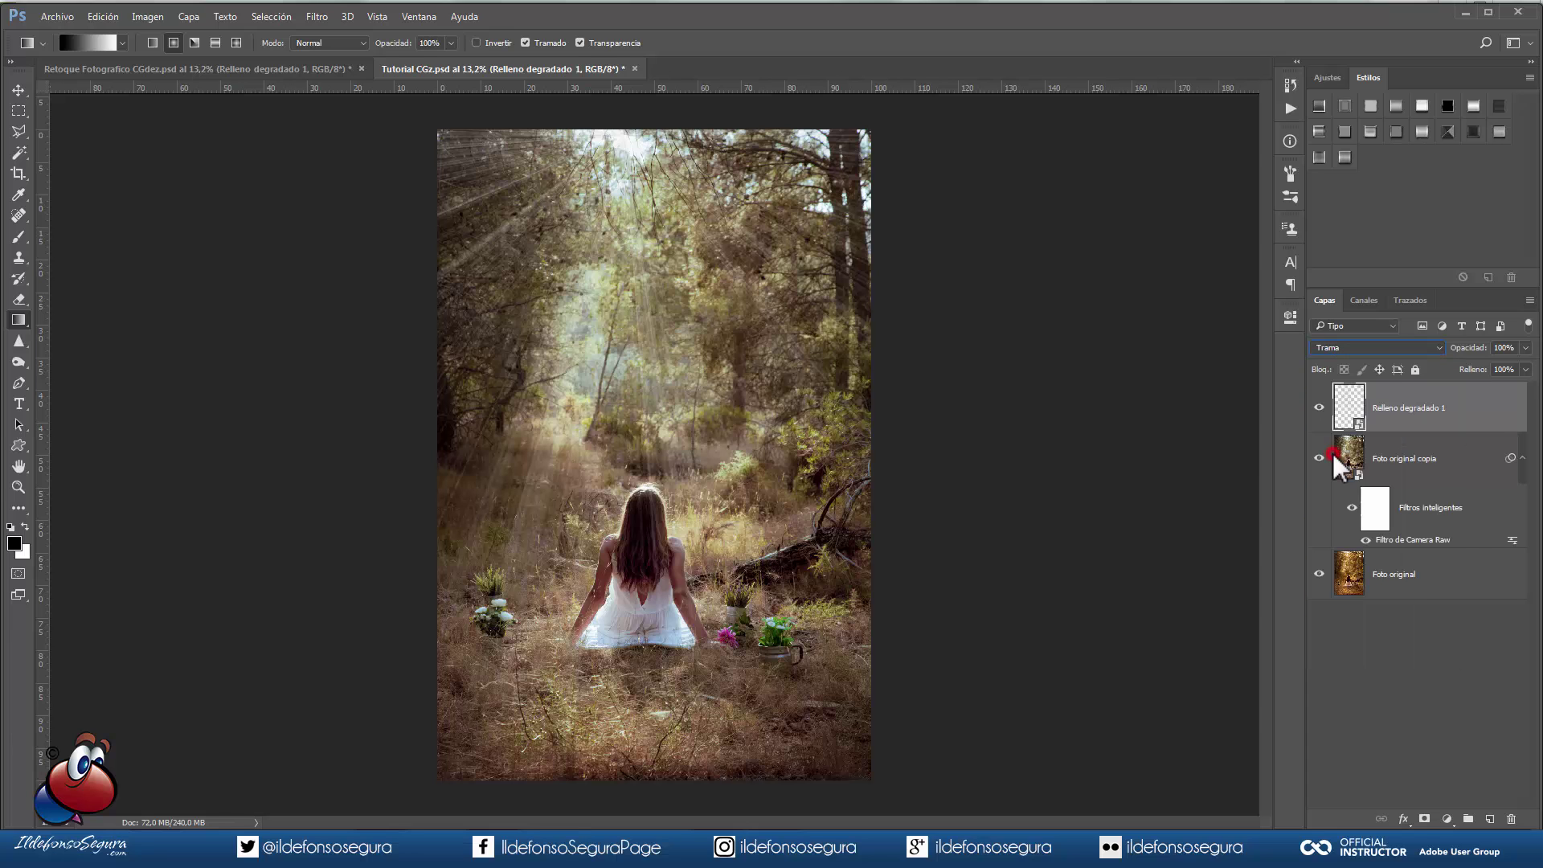
Step: Open the light-rays smart object's contents to check the editable gradient fill and mask, and close that document
double_click(1350, 411)
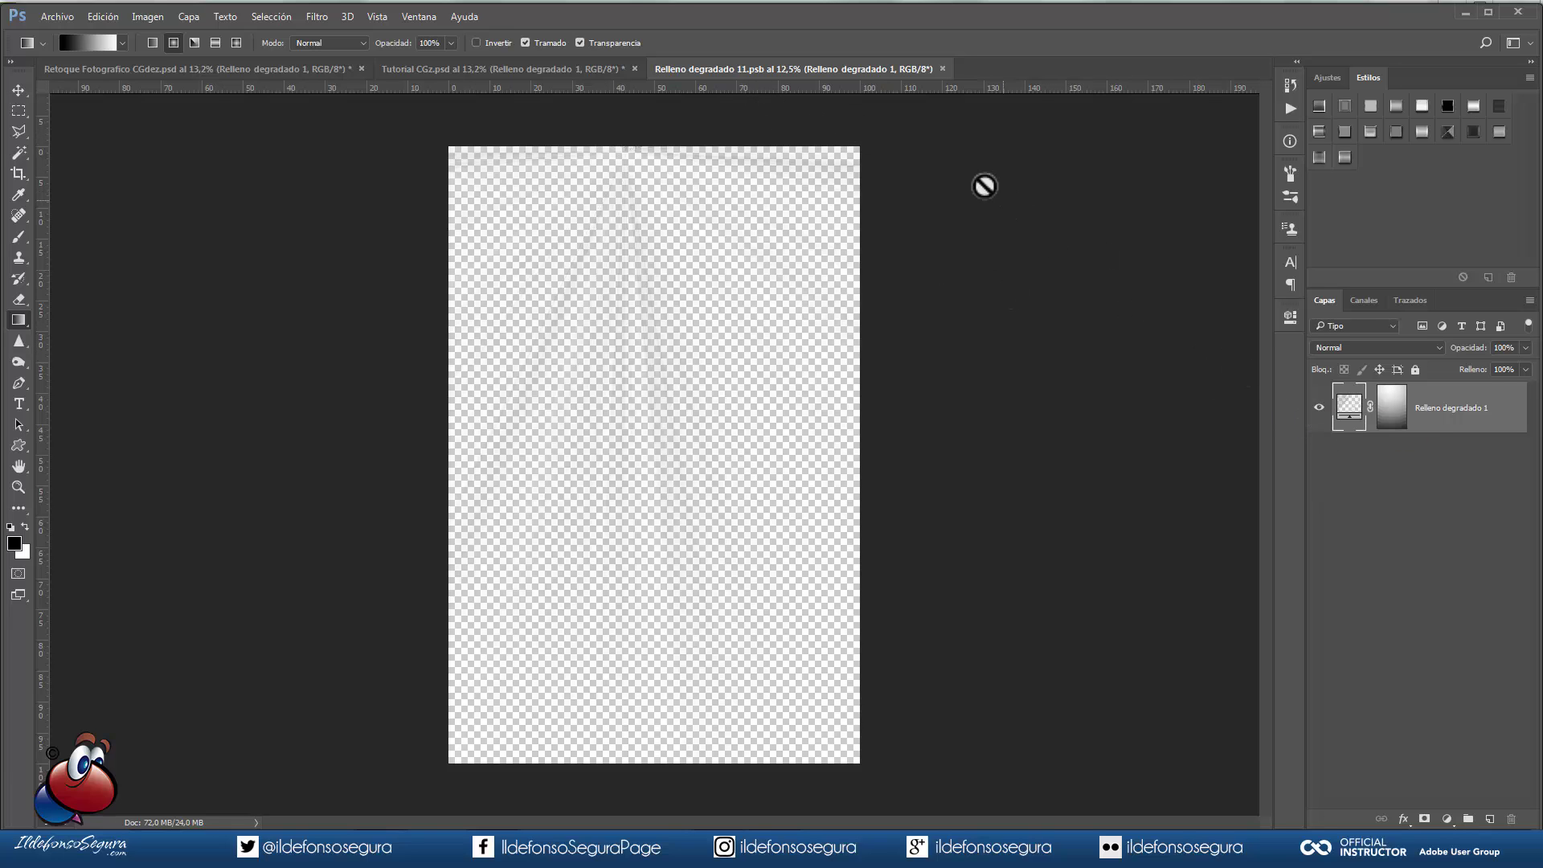
left_click(943, 67)
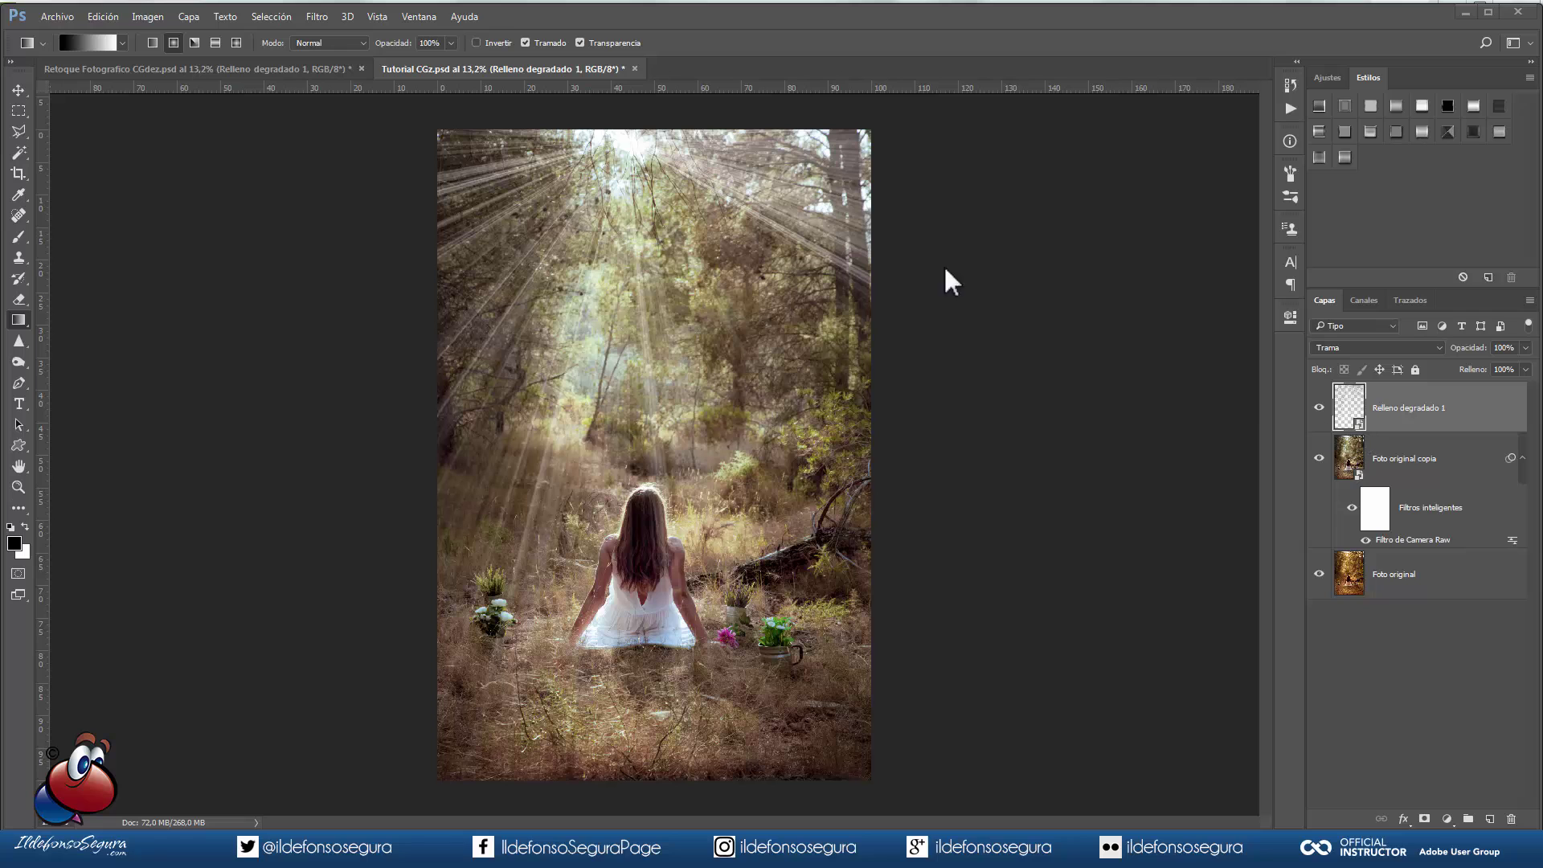
Step: Apply a Gaussian blur with a 75-pixel radius to the light-rays smart object as a smart filter
left_click(316, 18)
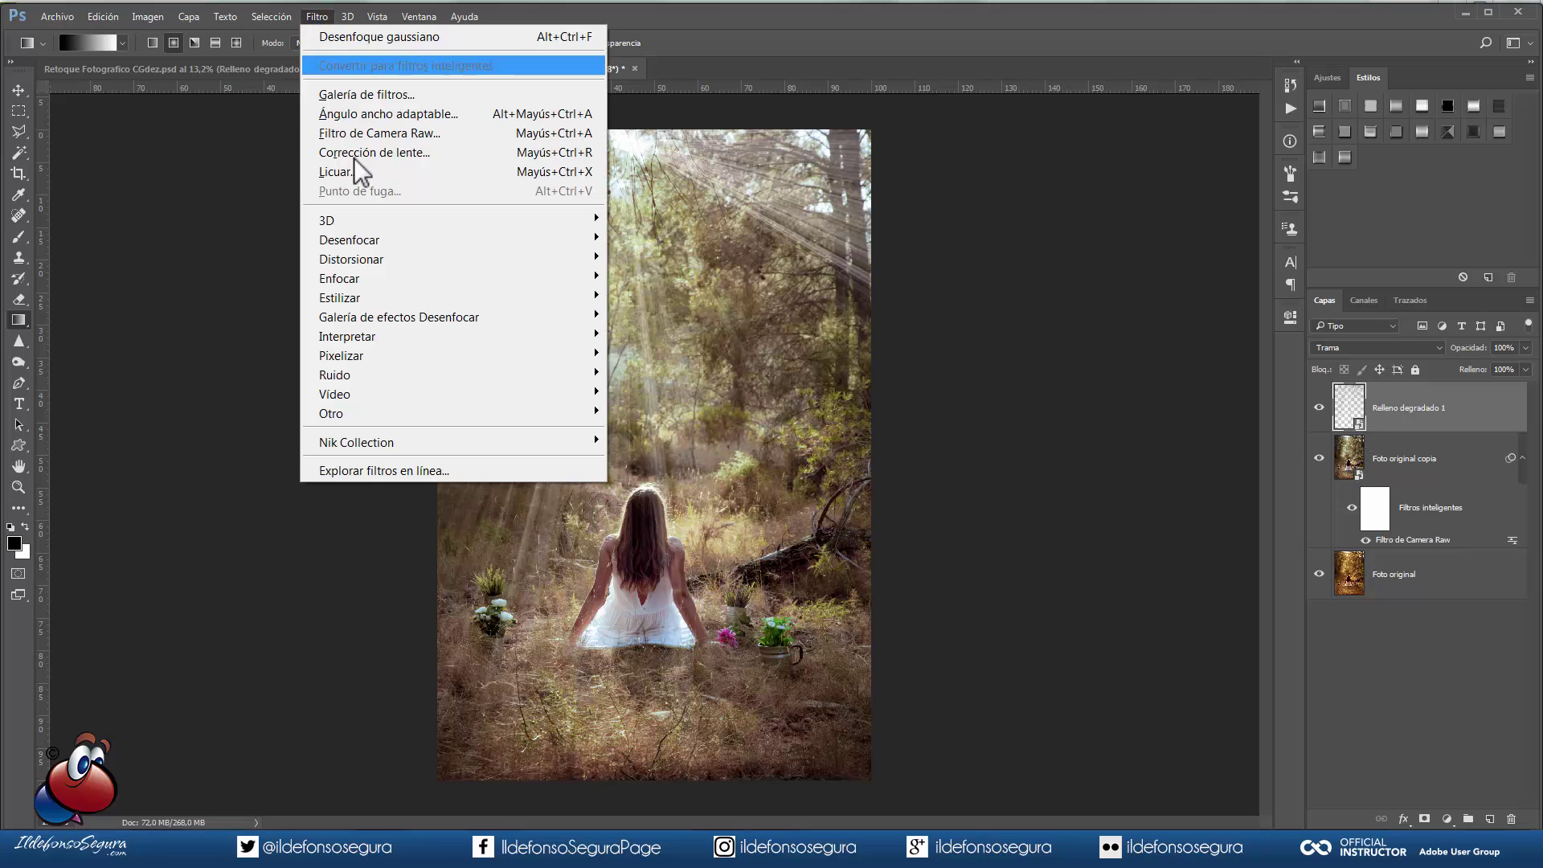
left_click(373, 238)
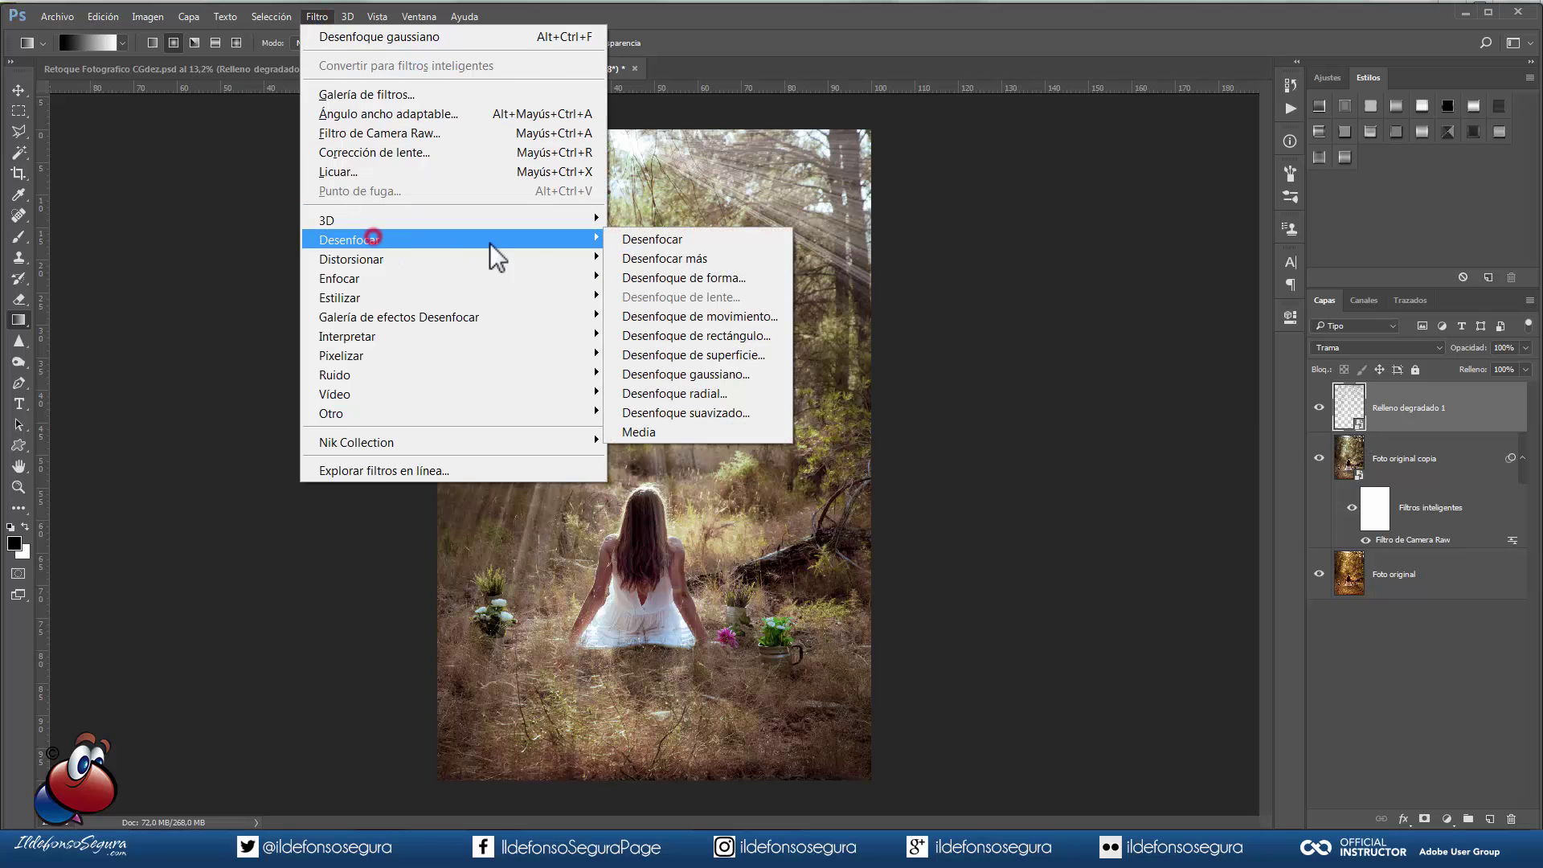
left_click(736, 371)
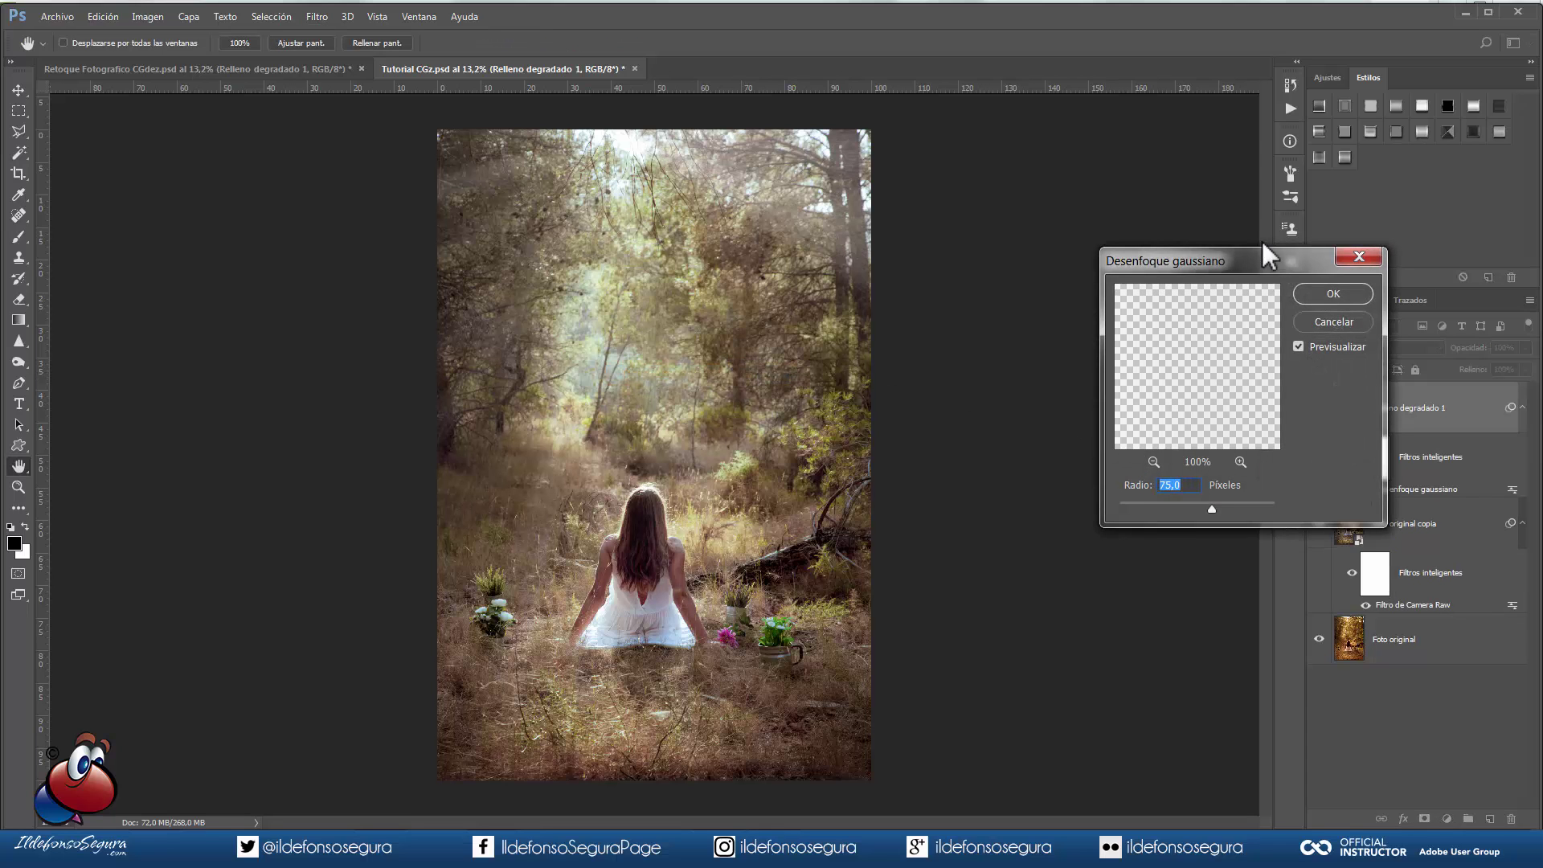
left_click_drag(1252, 260, 1111, 263)
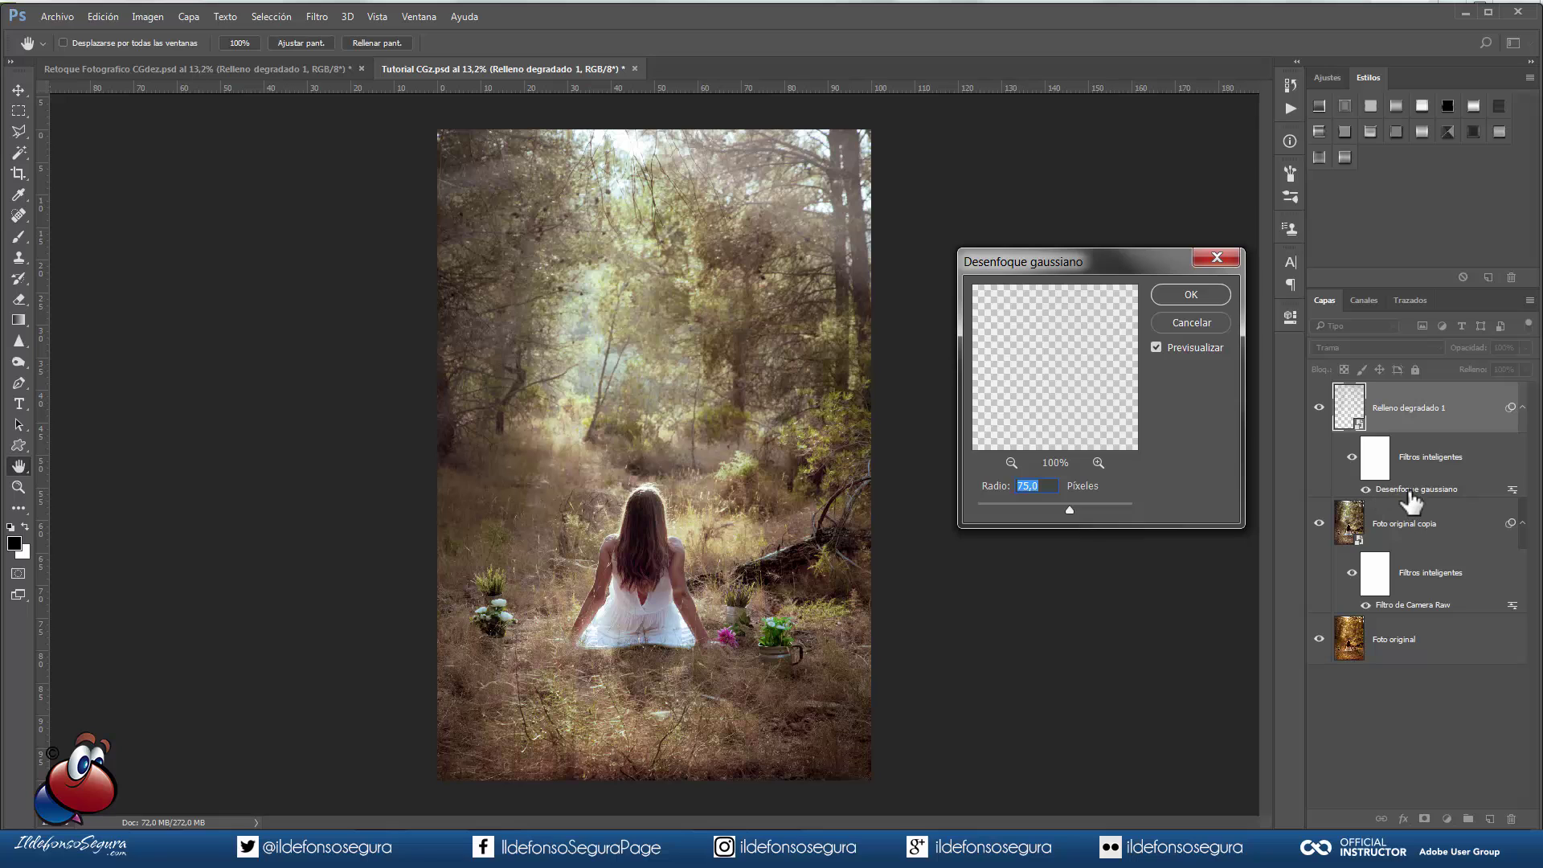
left_click(1178, 291)
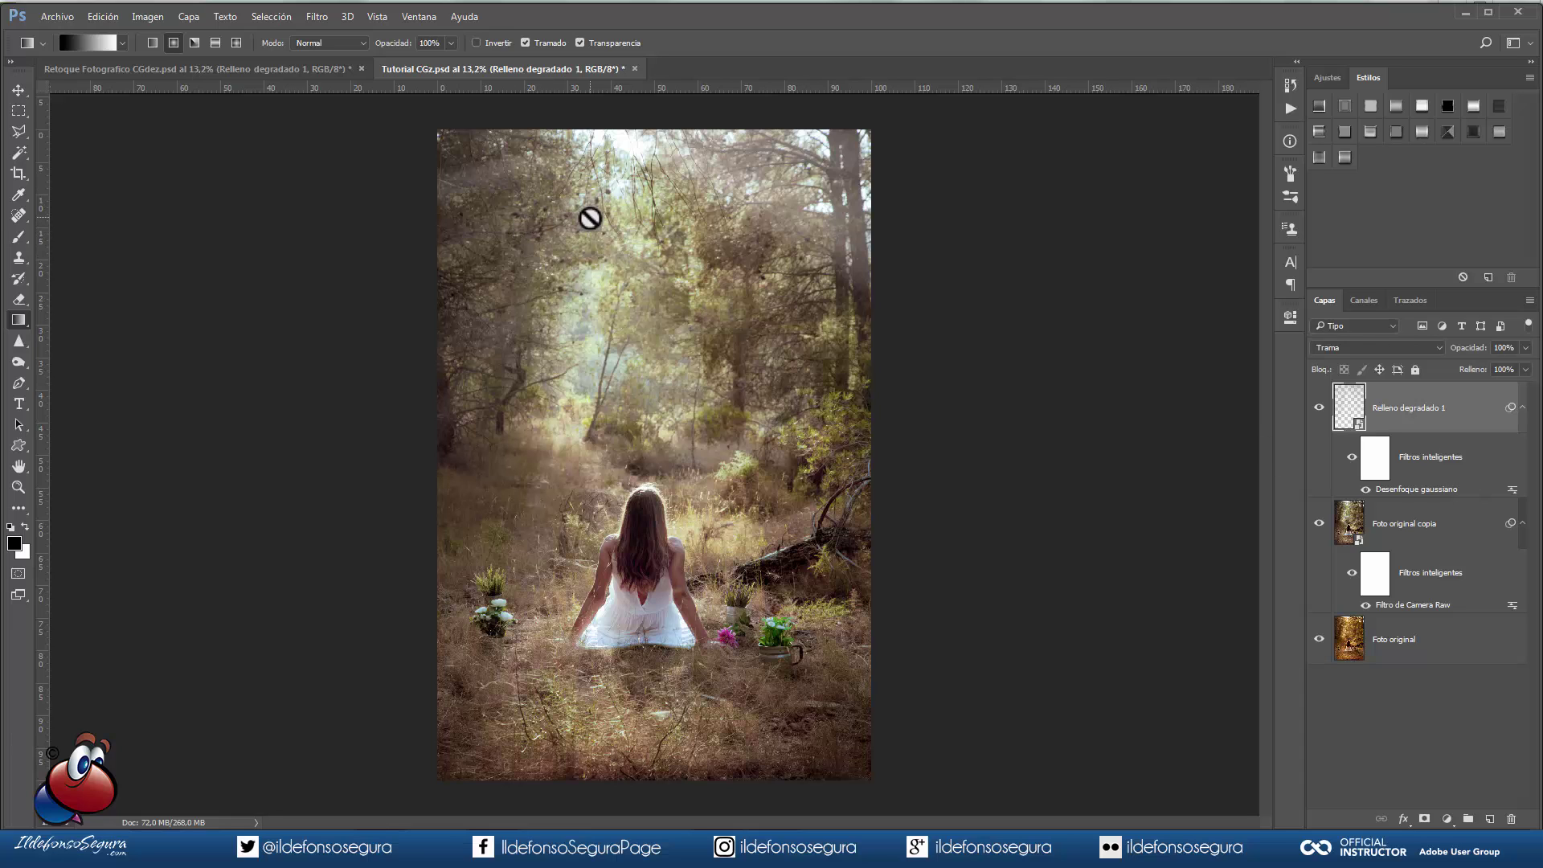
Step: Mask the blur around the seated woman by painting black on the smart filter mask with a very large soft brush
left_click(1367, 464)
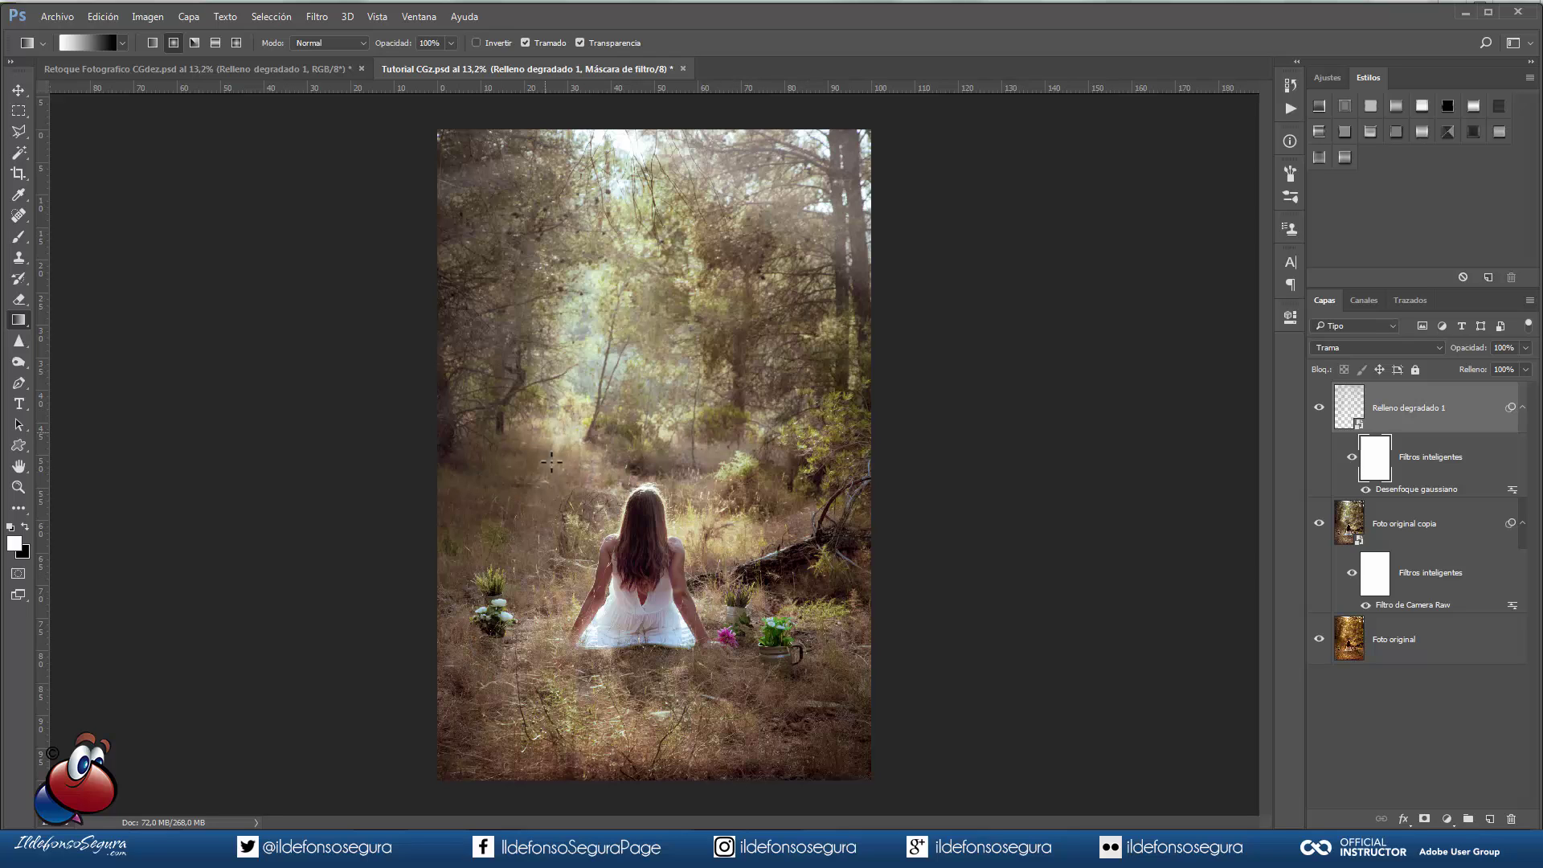
left_click(17, 238)
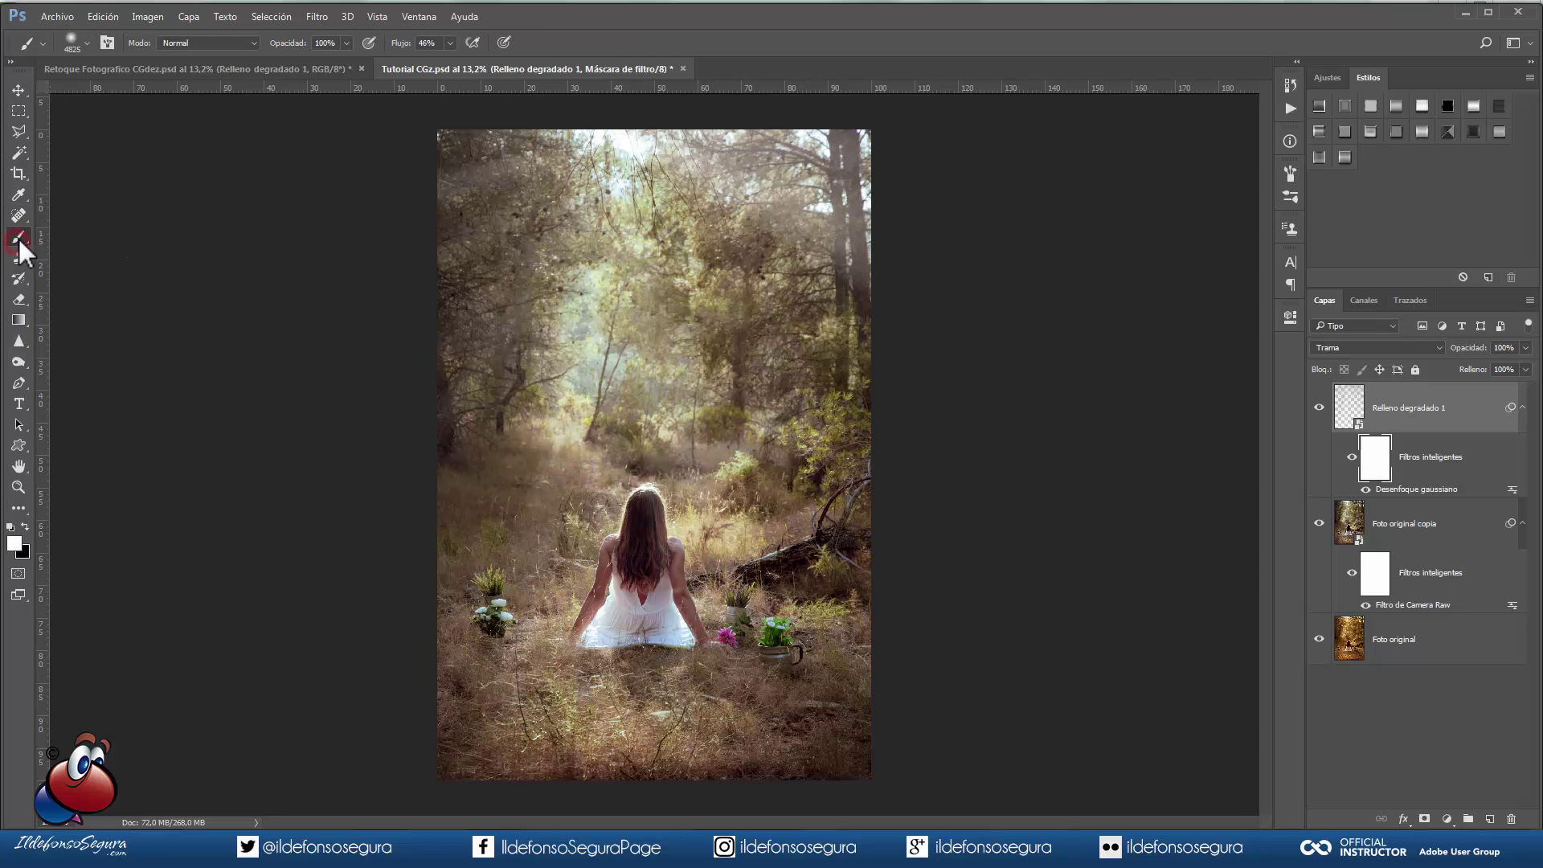
left_click(25, 525)
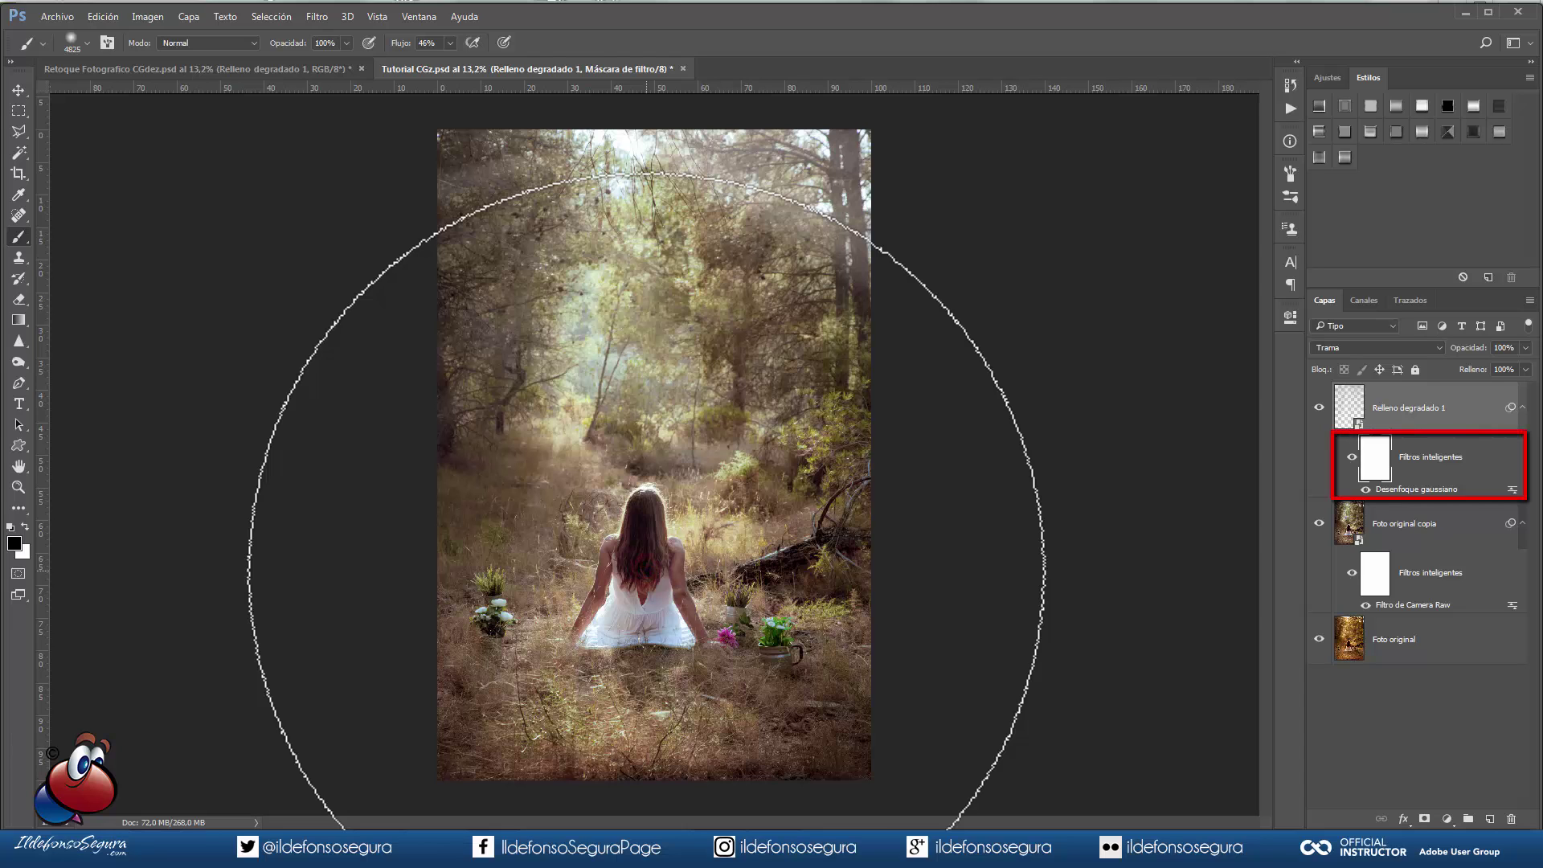
left_click(647, 559)
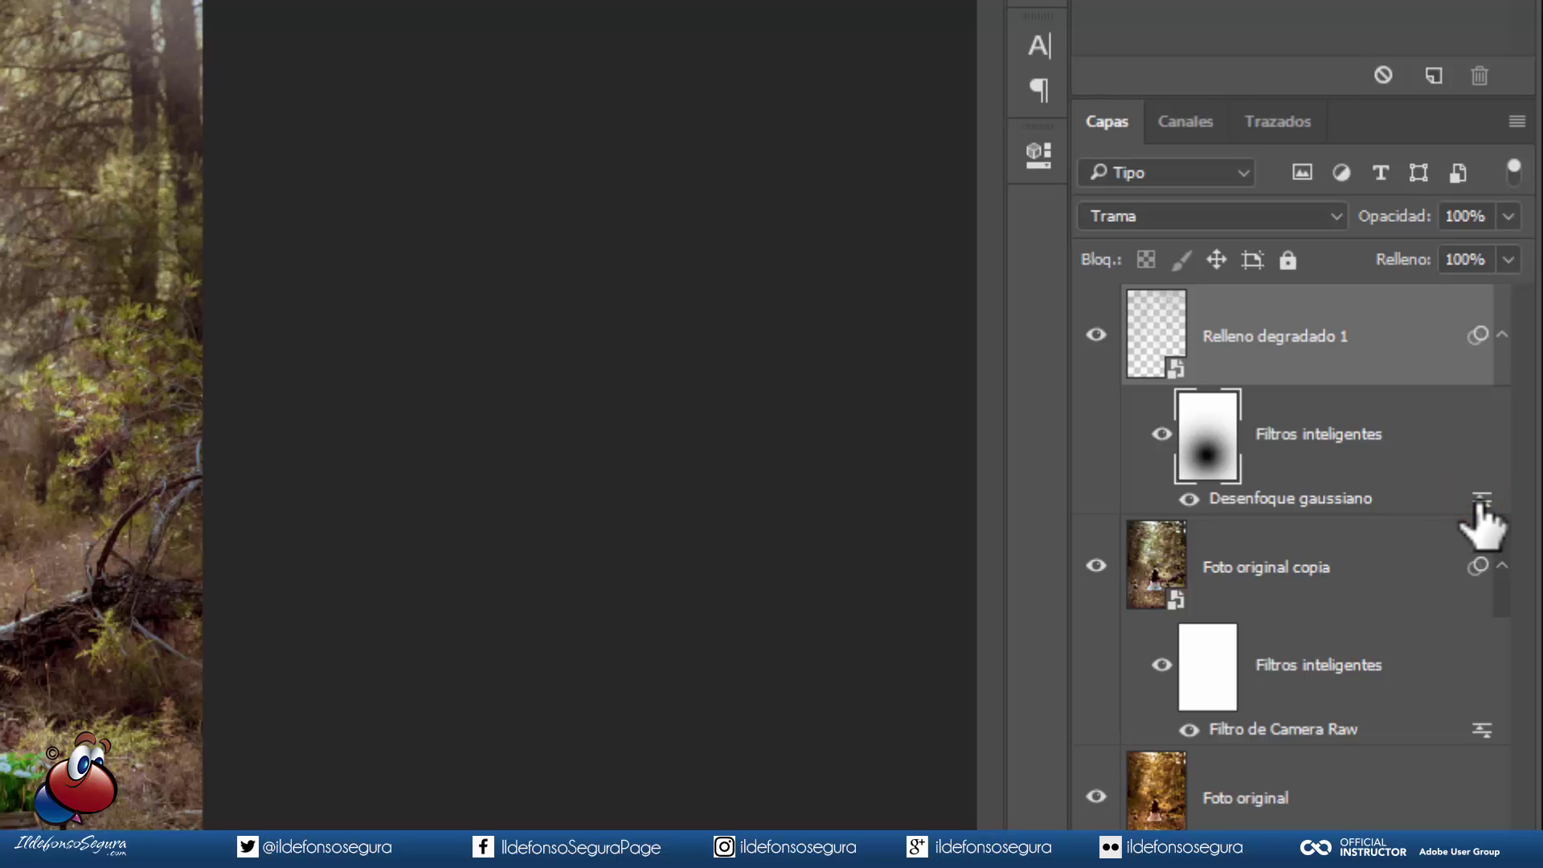
Step: Lower the Gaussian blur smart filter's opacity to 93% in its blending options and confirm
double_click(1481, 500)
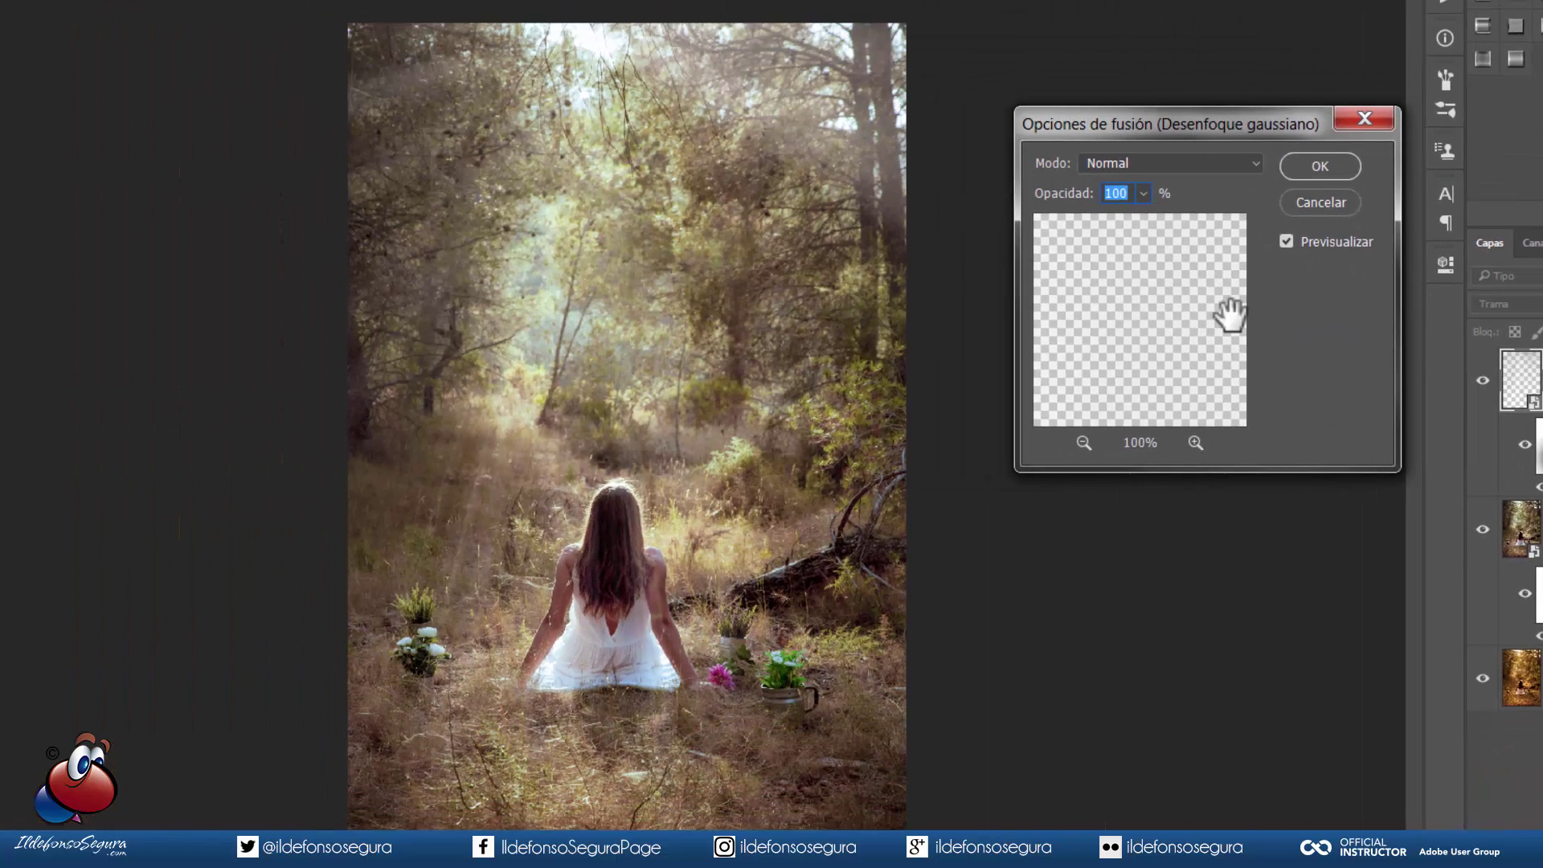
left_click(1143, 194)
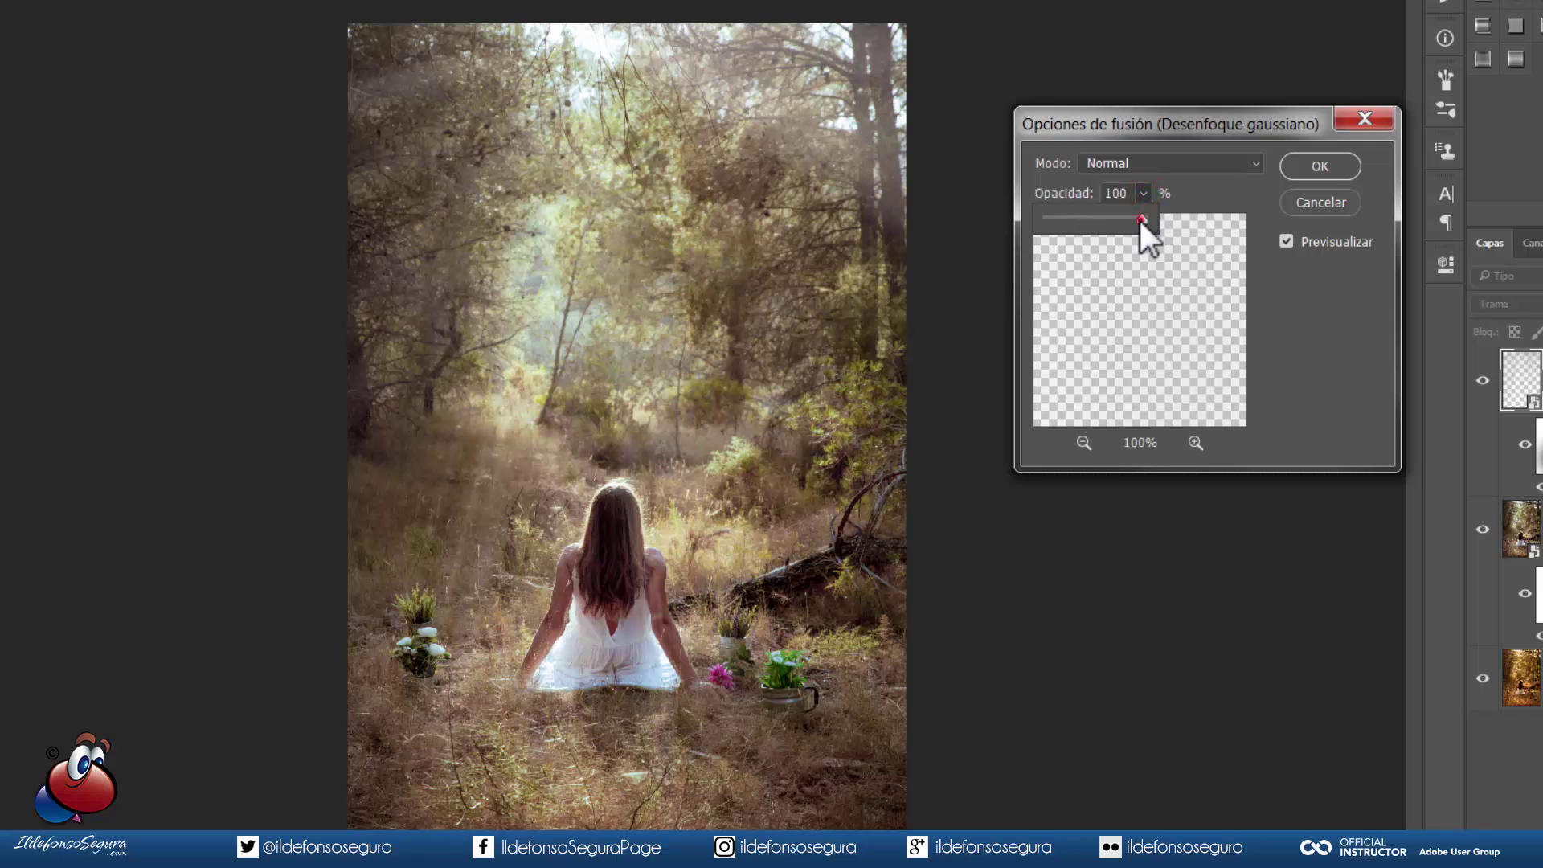
left_click_drag(1115, 221, 1112, 220)
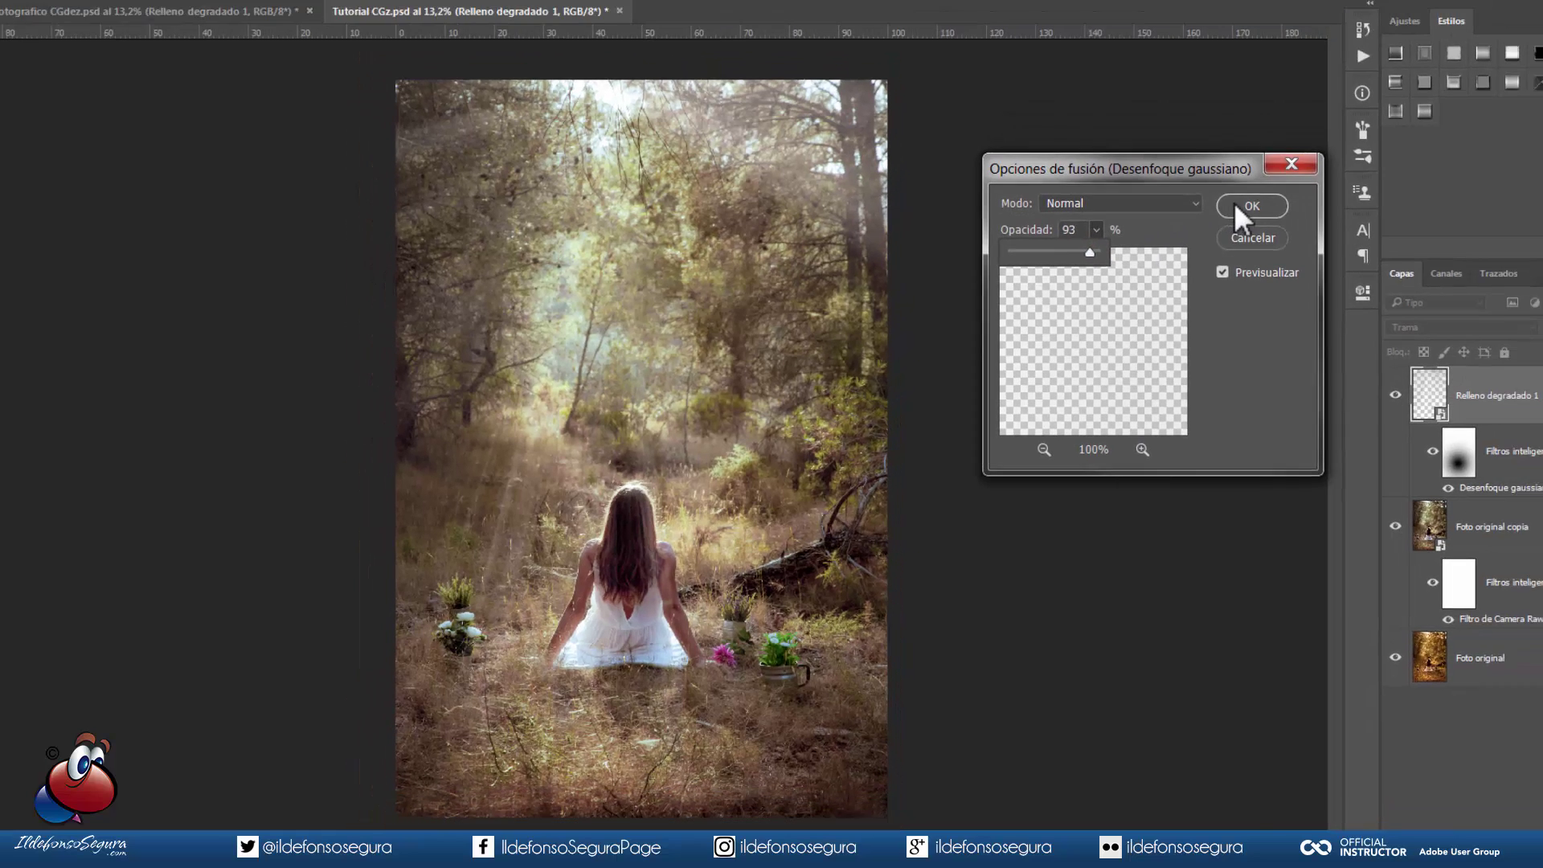
left_click(1238, 206)
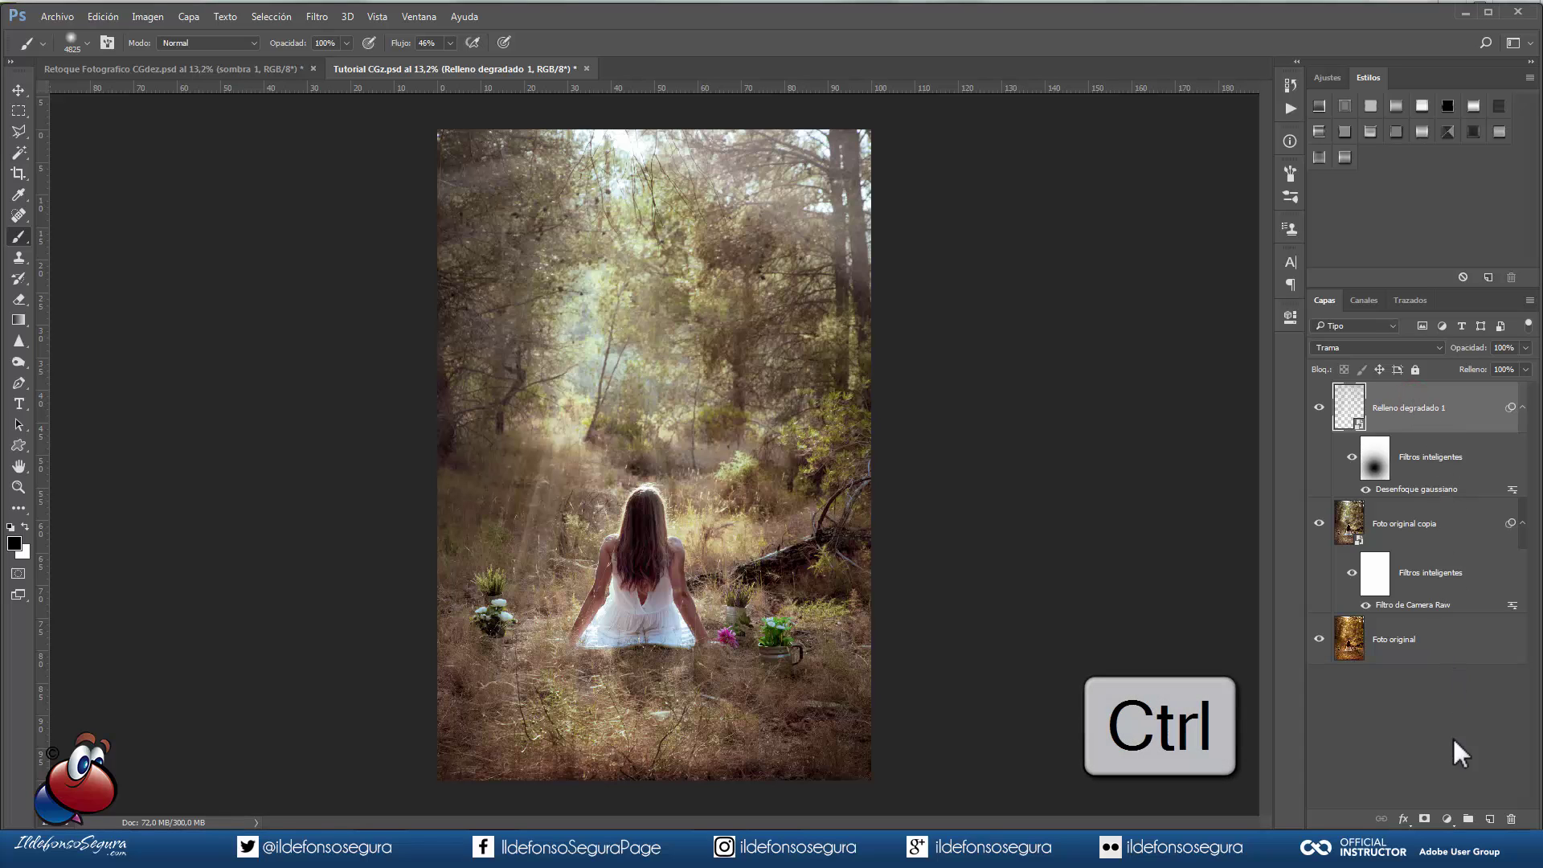
Step: Add an empty layer below the light rays and outline a shadow shape on the ground in front of the dress with the Polygonal Lasso
left_click(1489, 816, "ctrl")
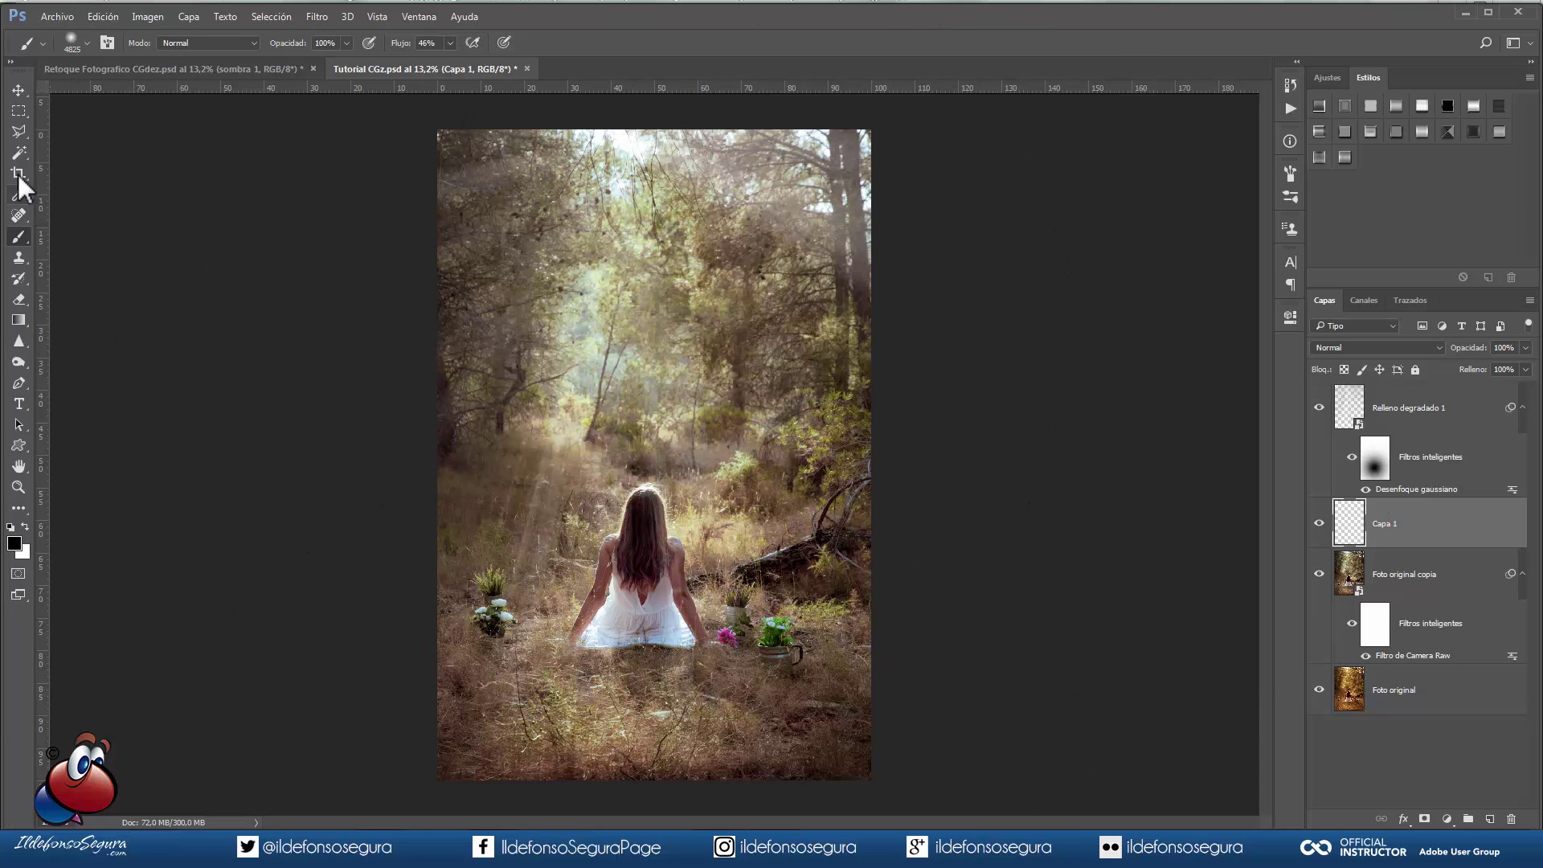
left_click(13, 133)
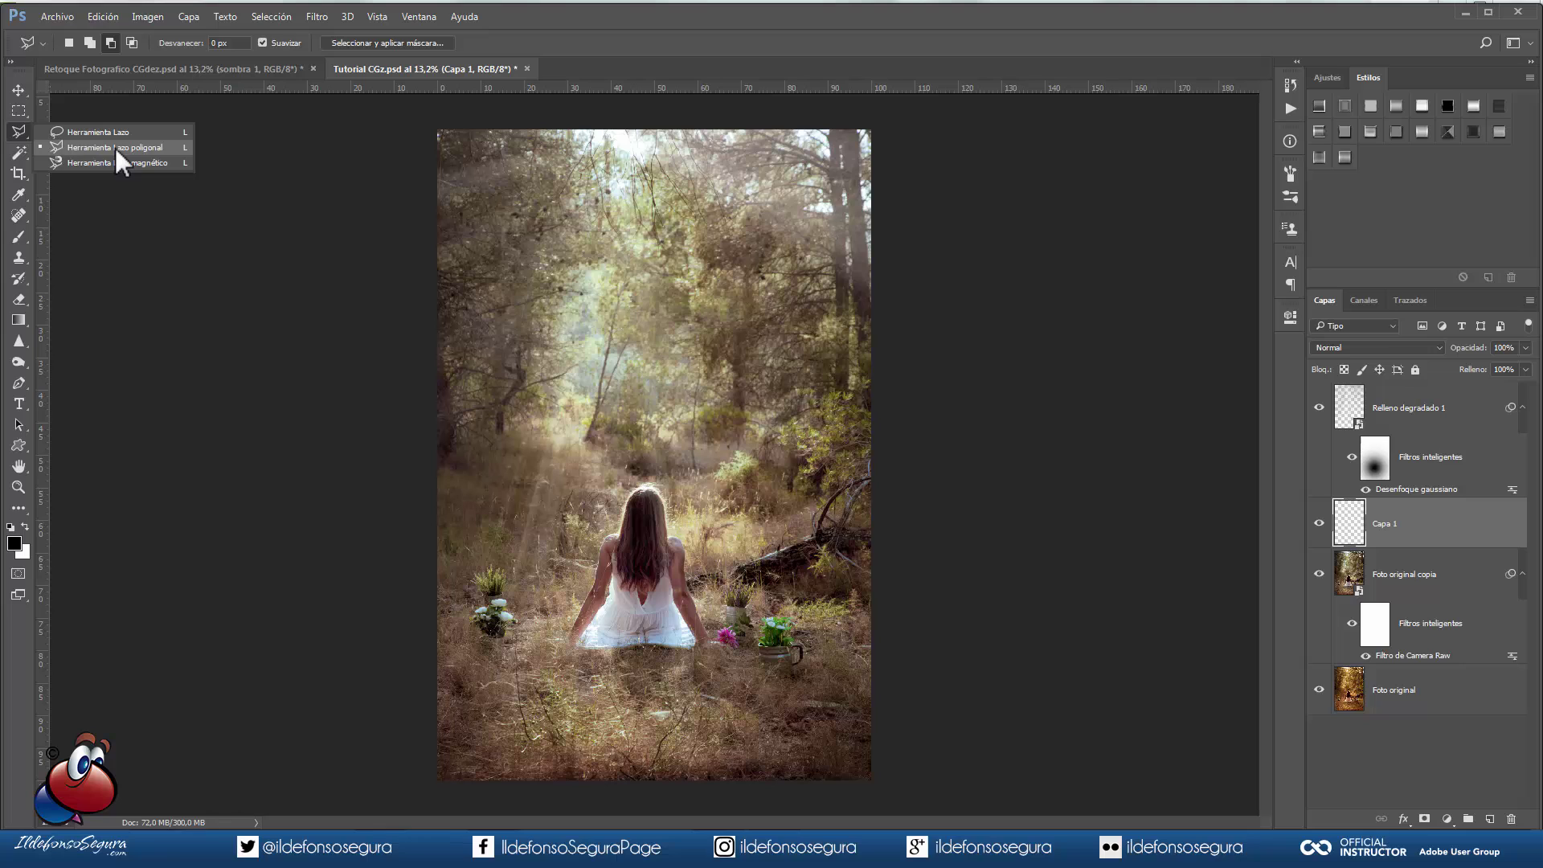
left_click(114, 148)
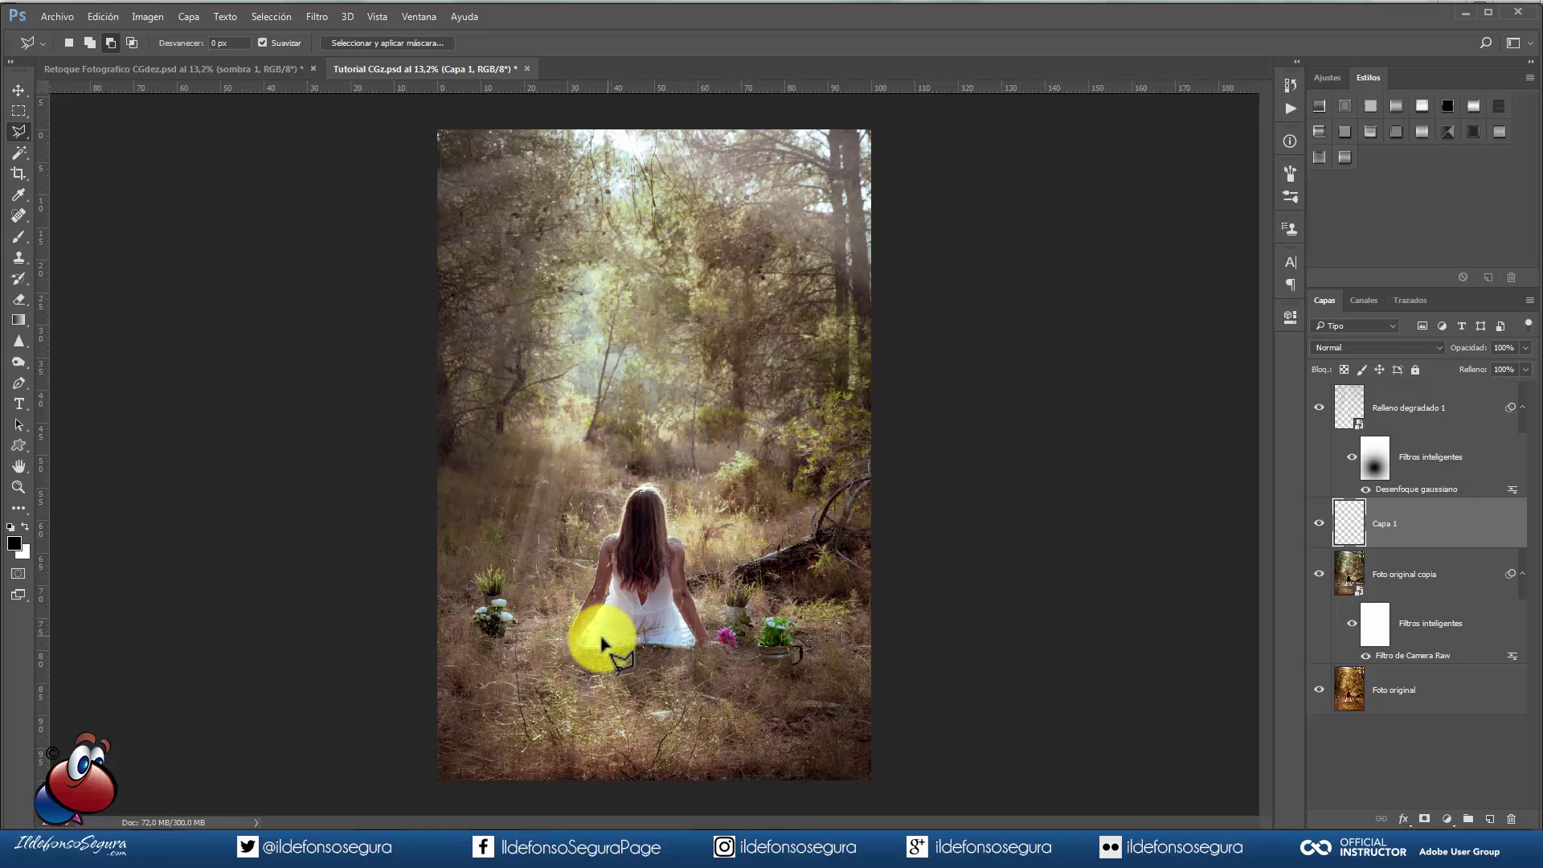
left_click(556, 647)
left_click(528, 693)
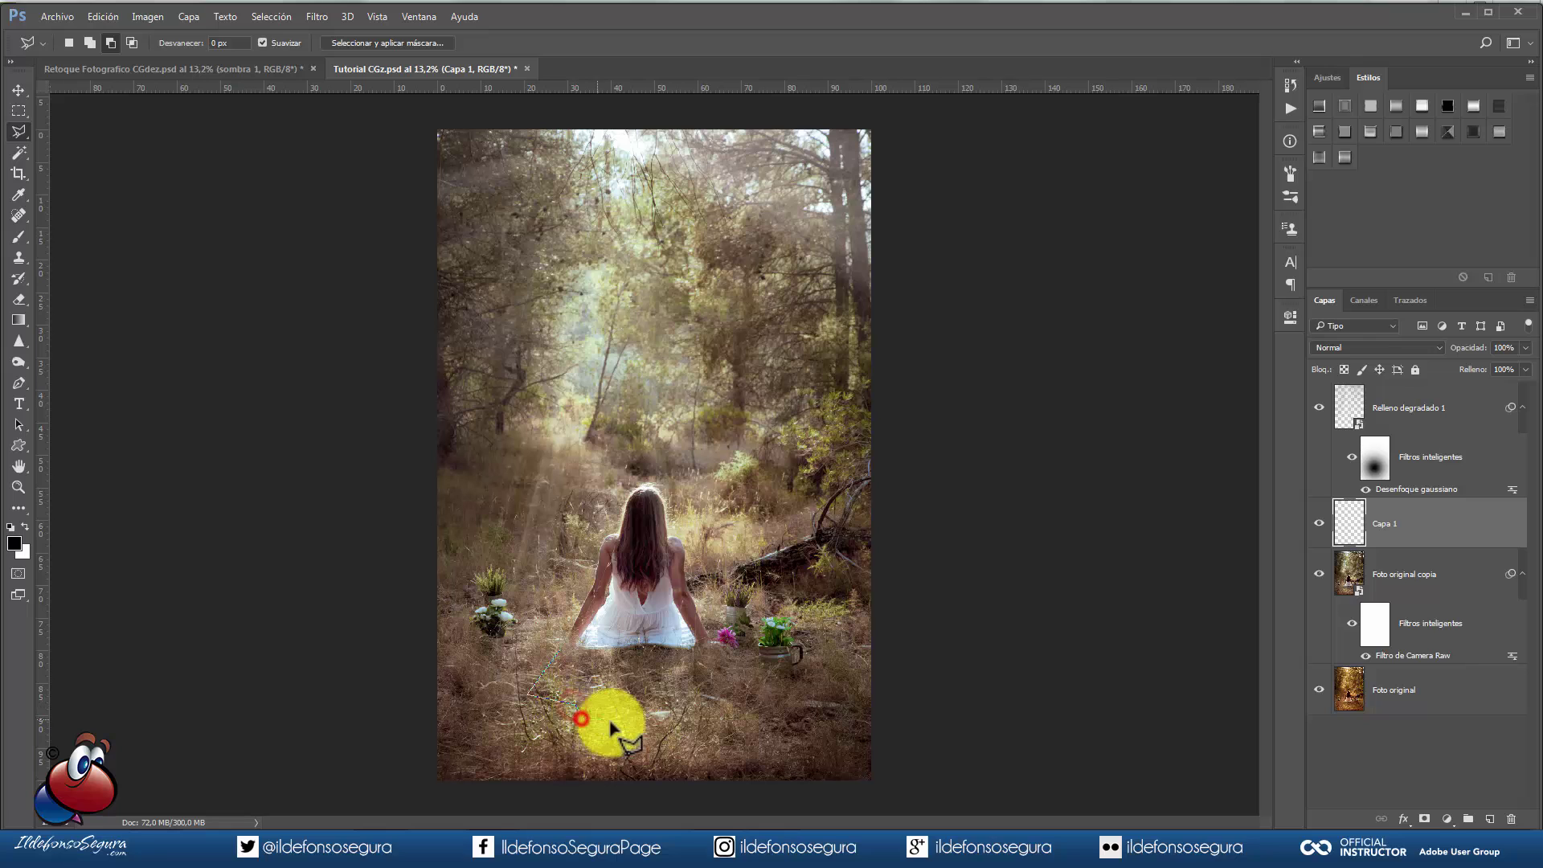
left_click(631, 736)
left_click(655, 736)
left_click(715, 711)
left_click(758, 701)
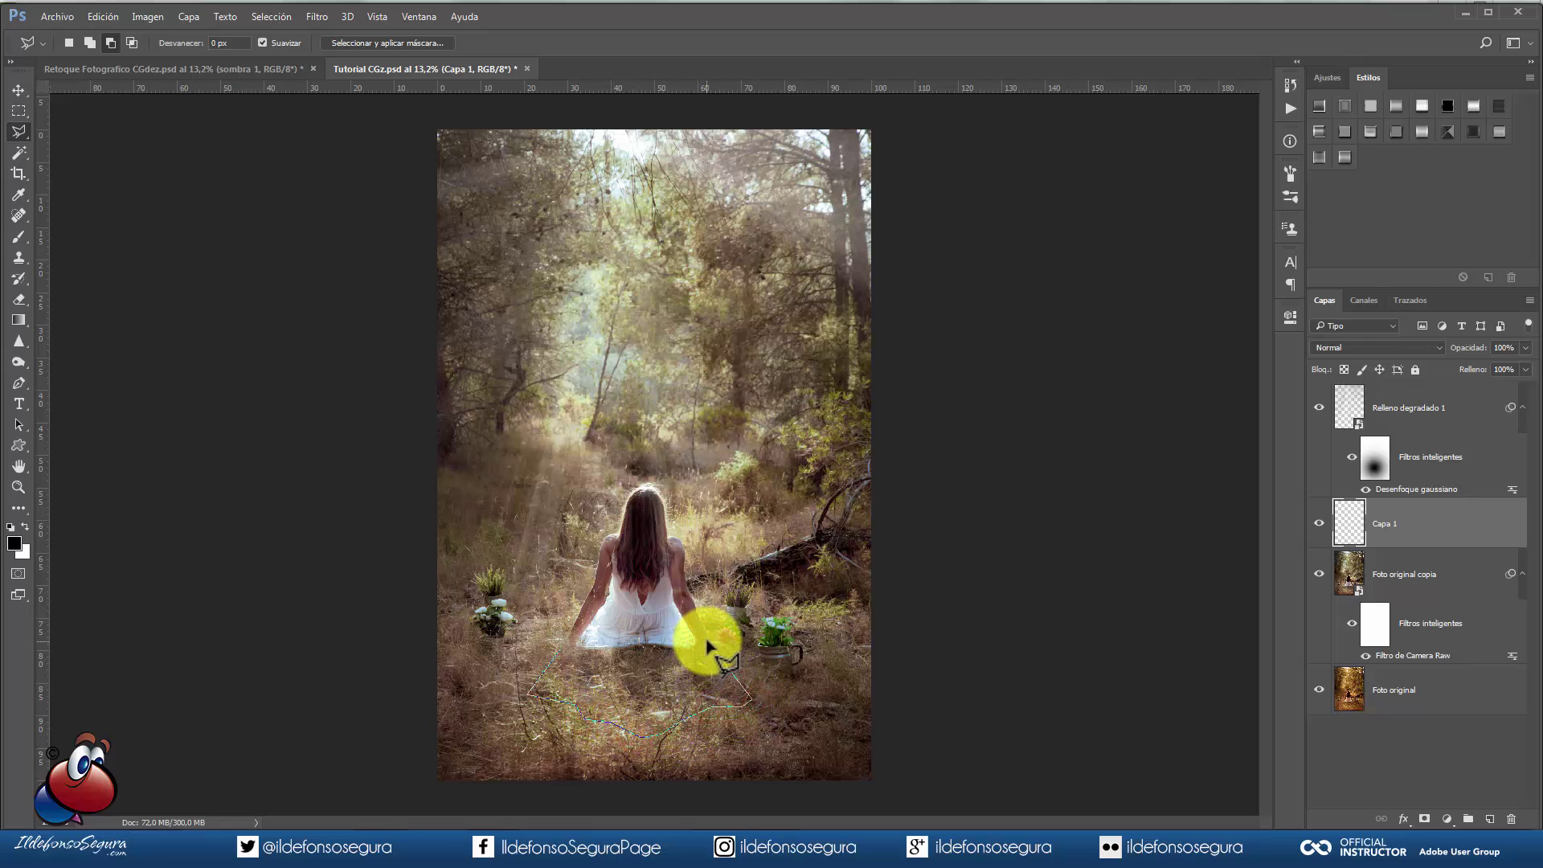
left_click(708, 641)
left_click(679, 642)
left_click(657, 641)
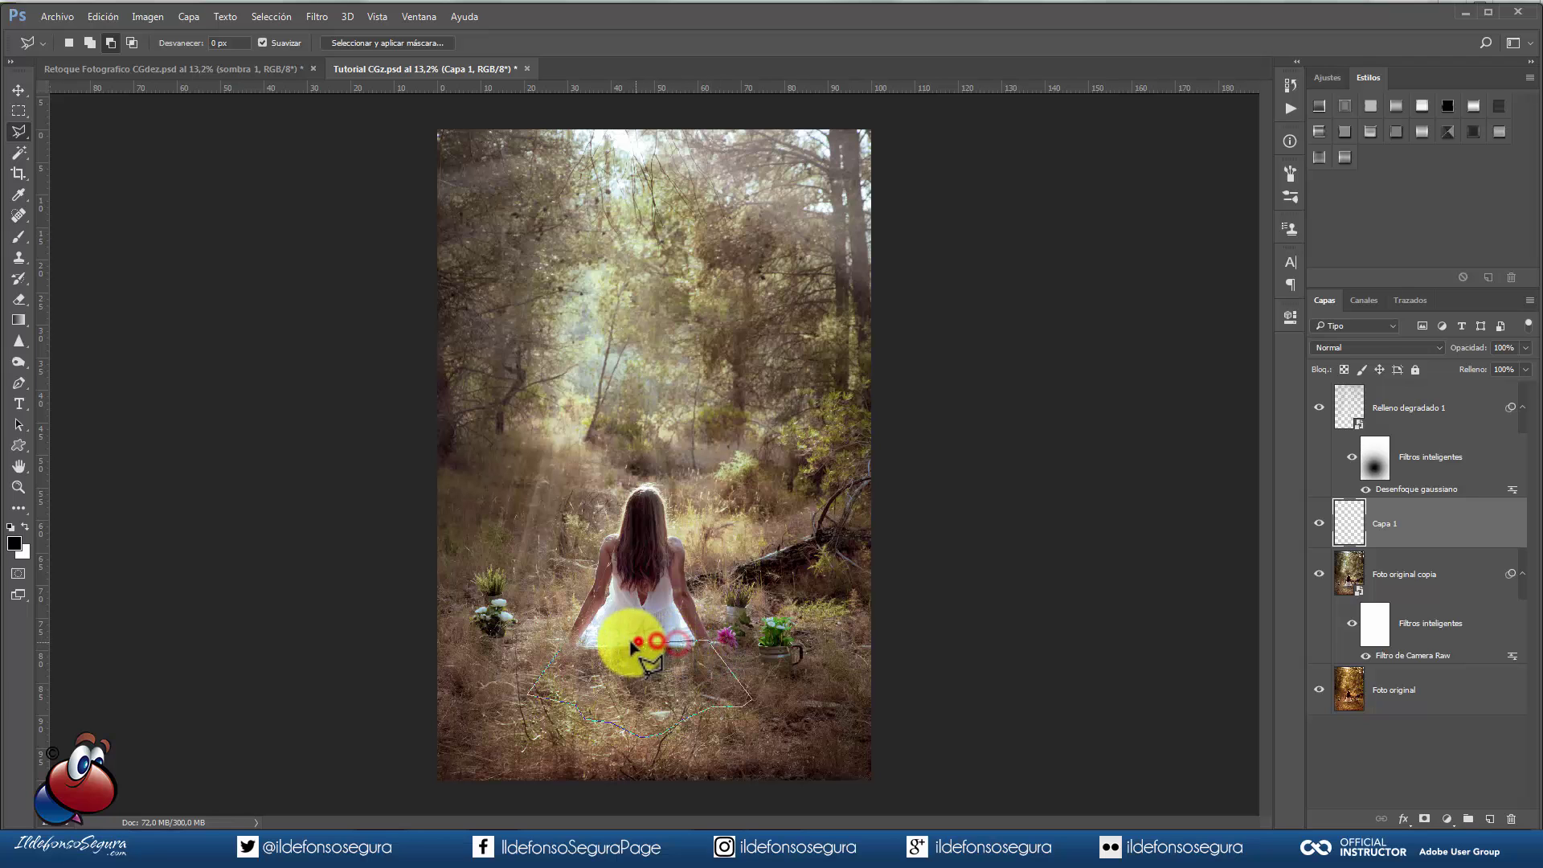
double_click(557, 642)
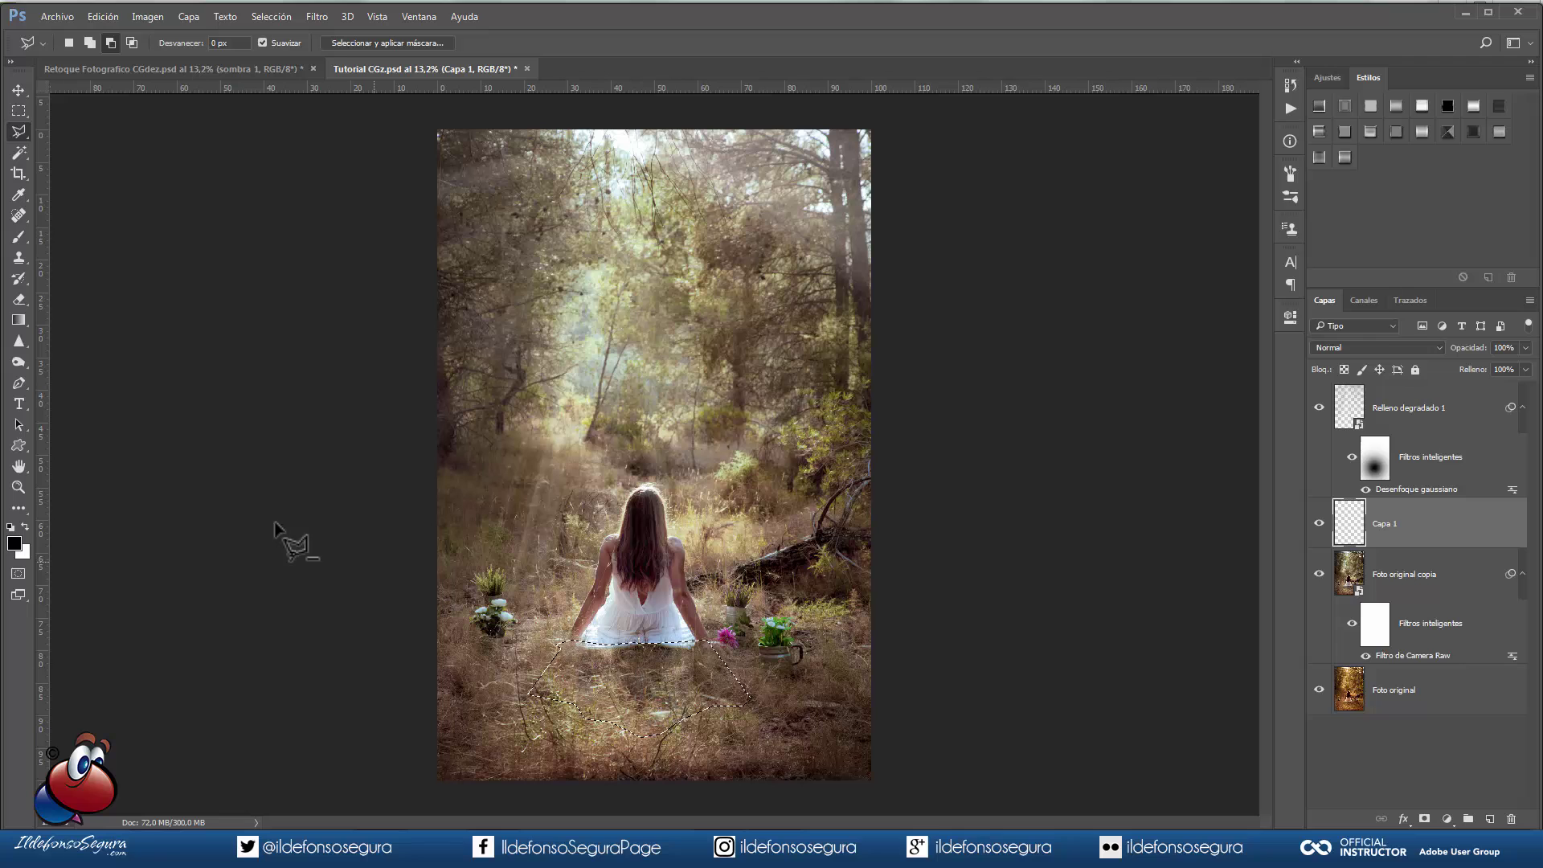
Step: Set the foreground colour to dark brown 3f2d22, sampled from the ground beside the selection
left_click(15, 545)
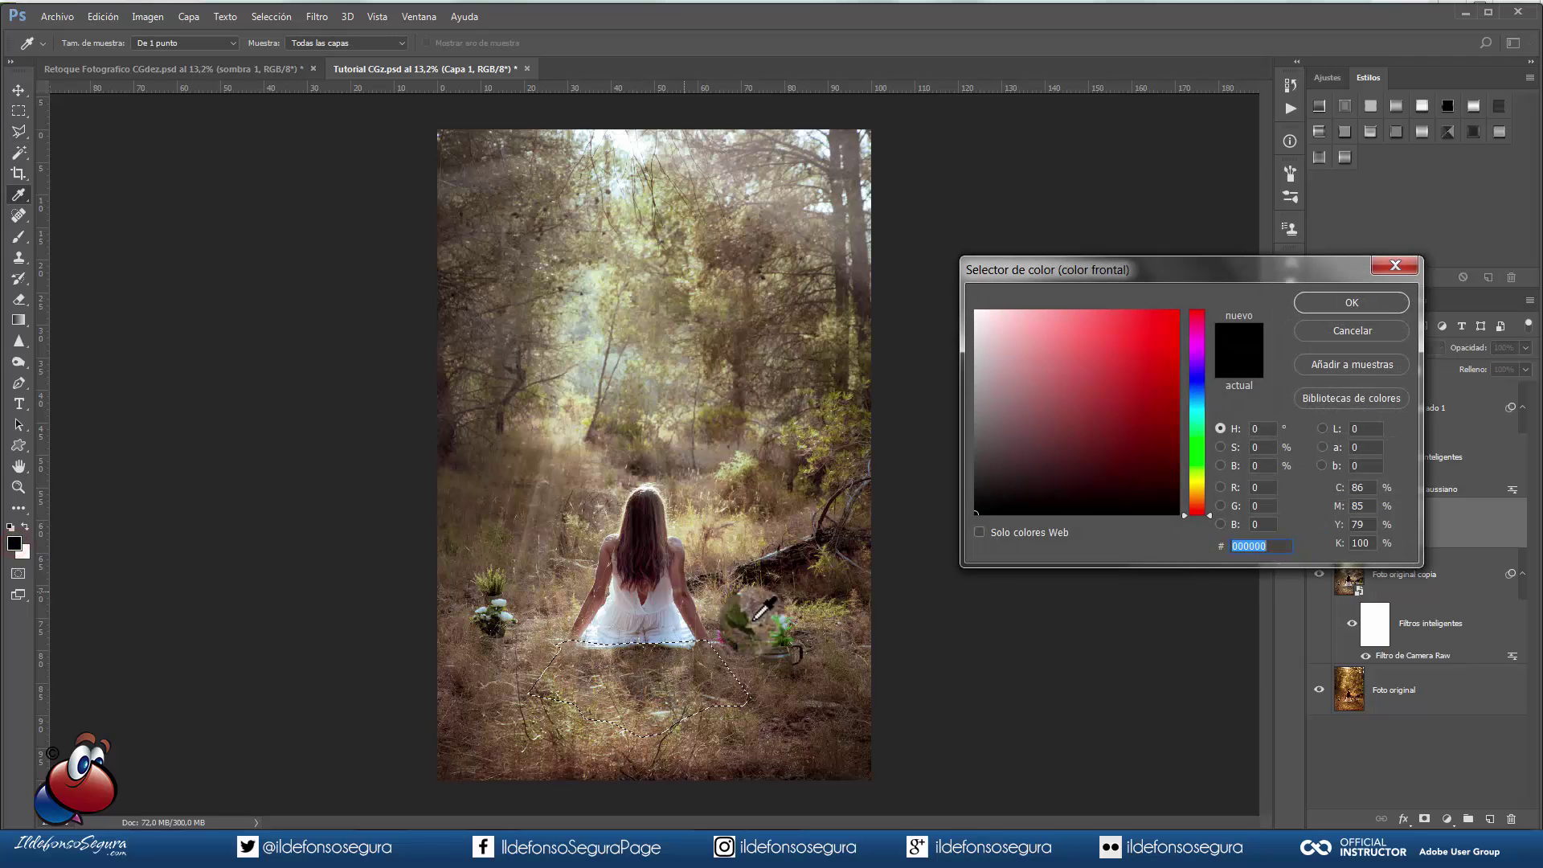
left_click(802, 705)
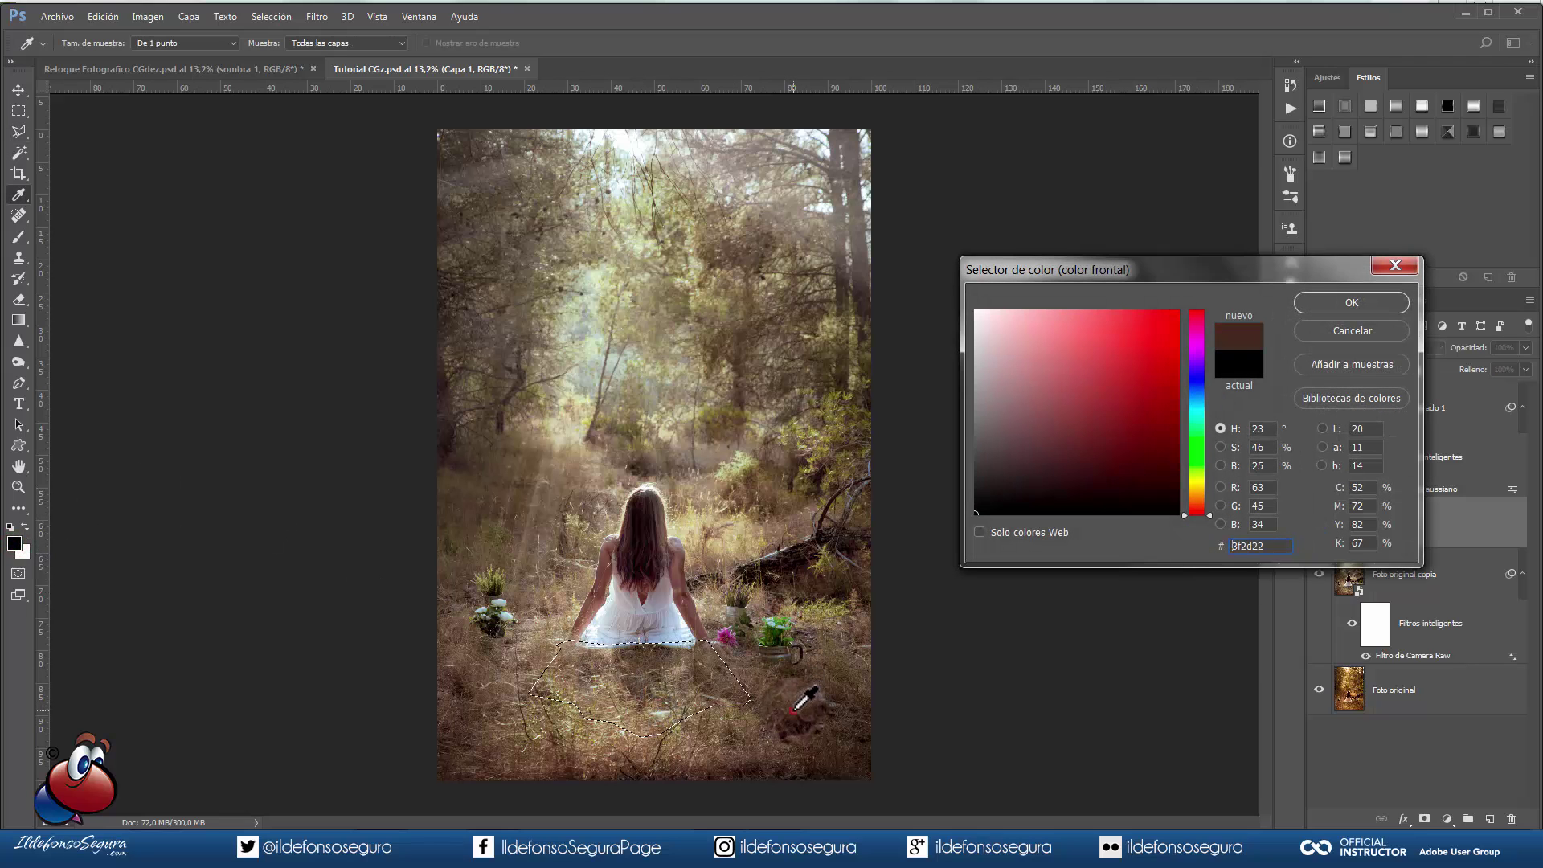
left_click(1328, 302)
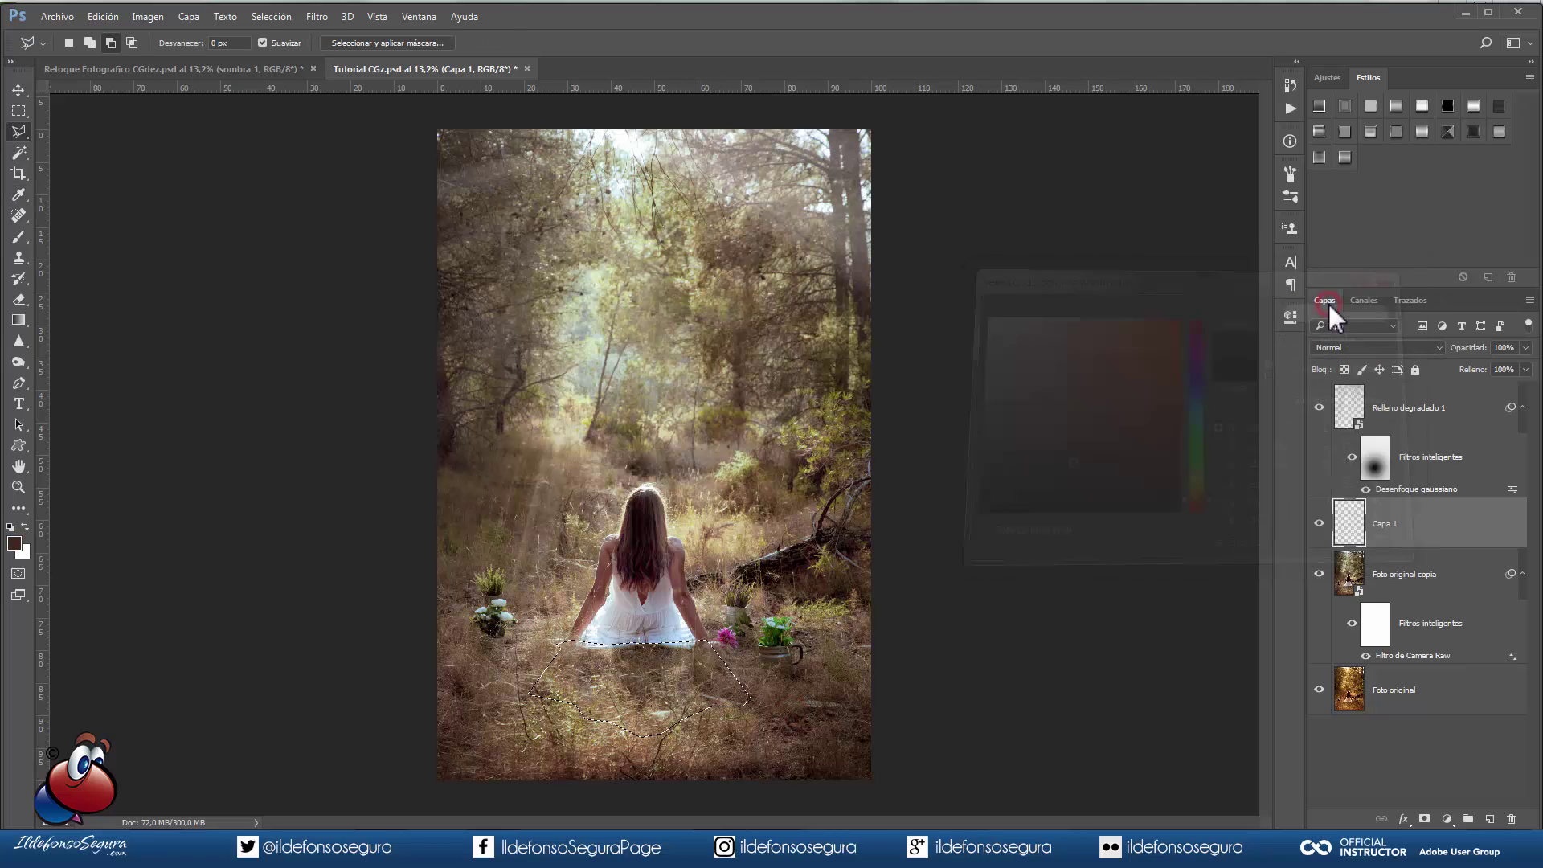
Step: Fill the shadow selection with the dark brown using the Paint Bucket, deselect, and set the layer's blend mode to Multiplicar (Multiply)
left_click(24, 325)
left_click(74, 335)
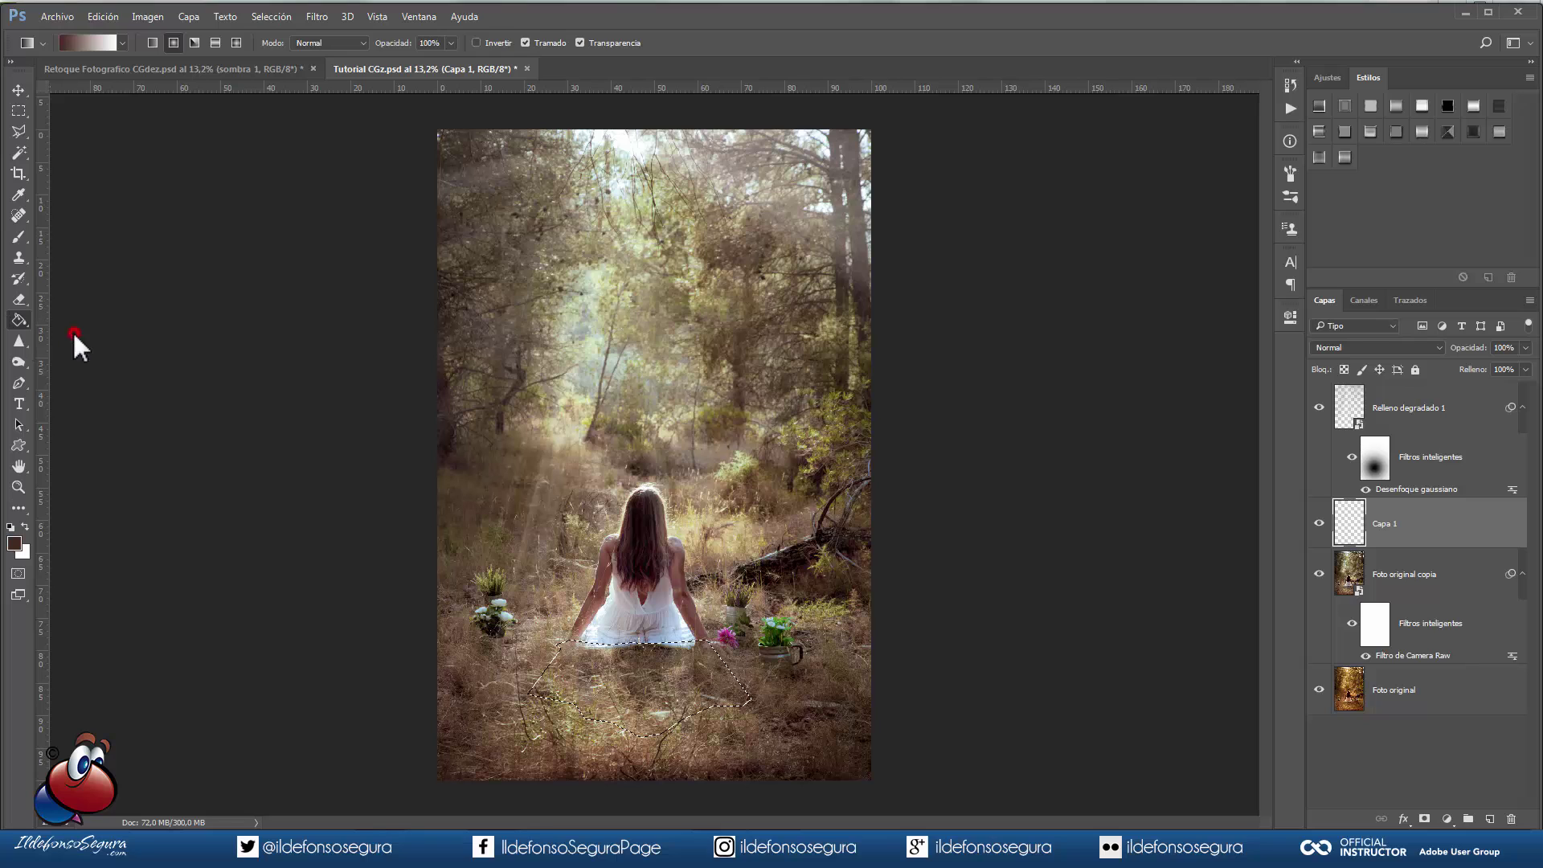
left_click(614, 682)
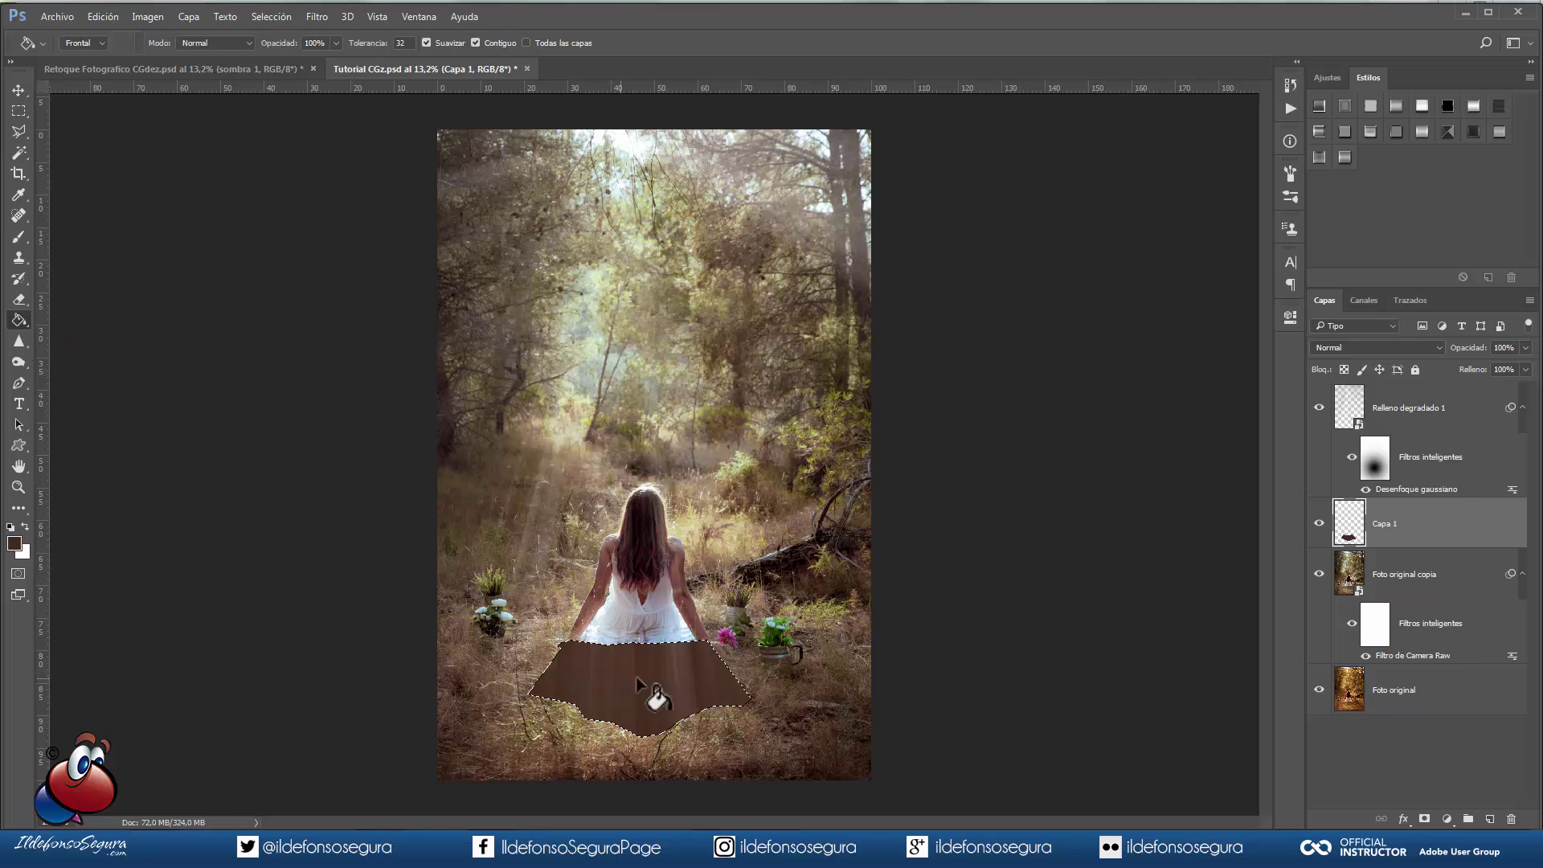
key("ctrl+d")
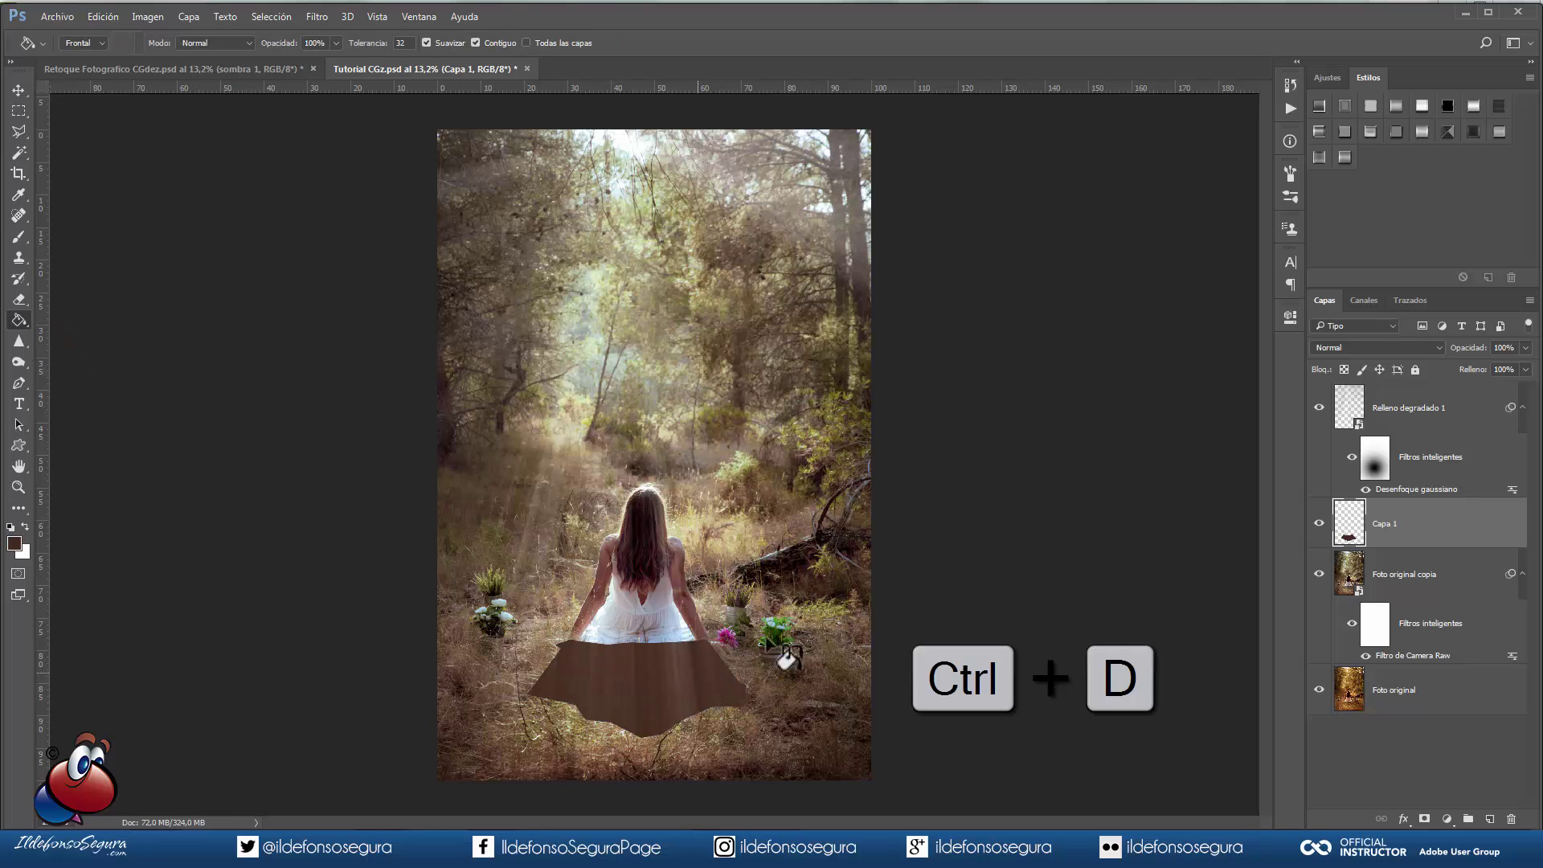
left_click(1361, 350)
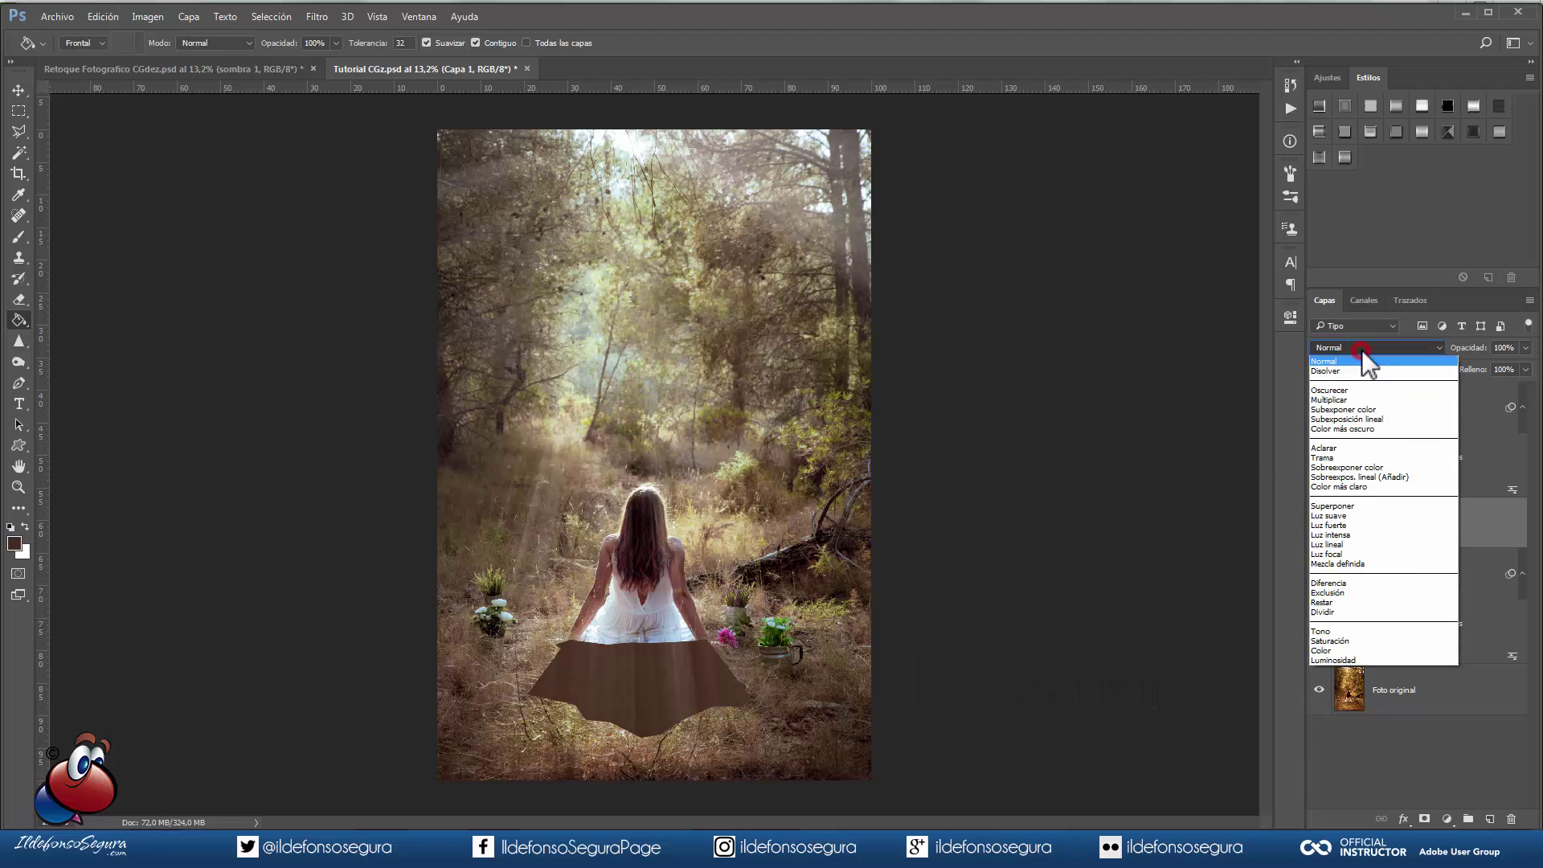
left_click(1347, 398)
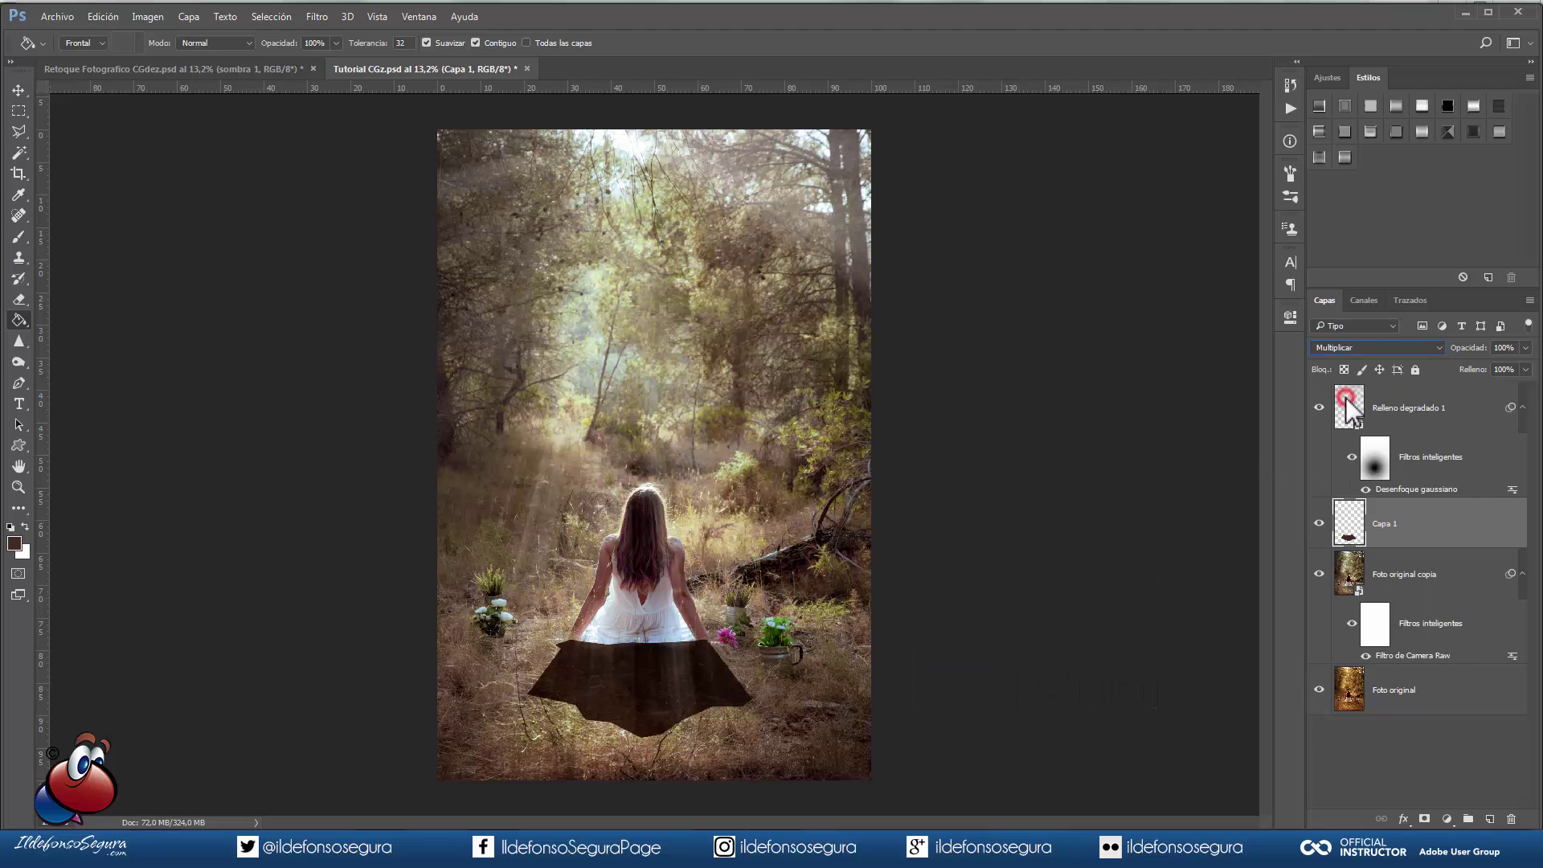
Step: Soften the shadow layer with a 50-pixel Gaussian blur and lower its layer opacity to 35%
left_click(319, 17)
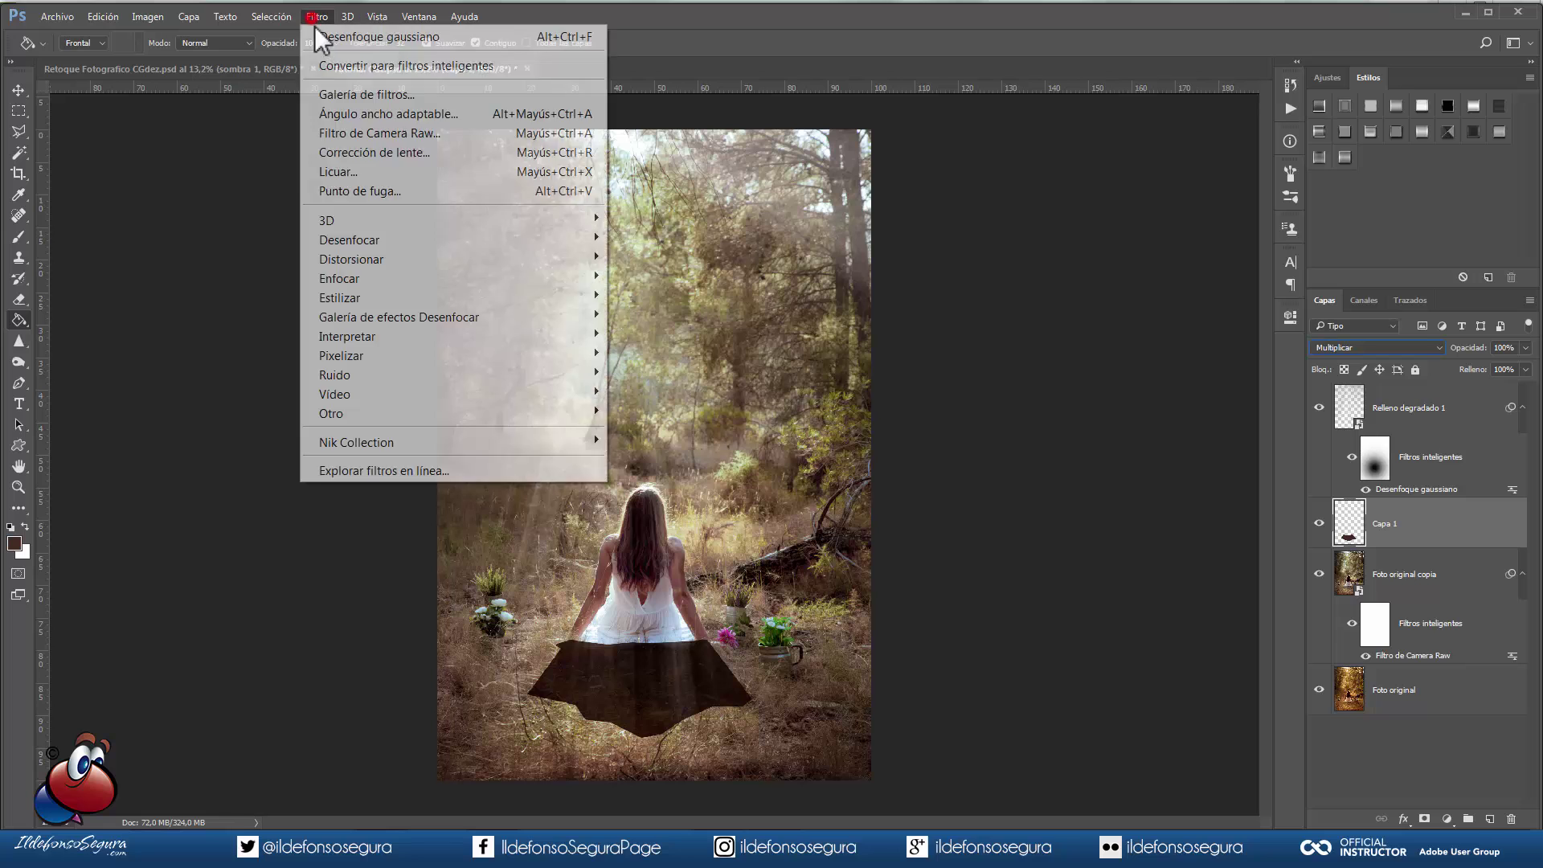
left_click(369, 233)
left_click(749, 374)
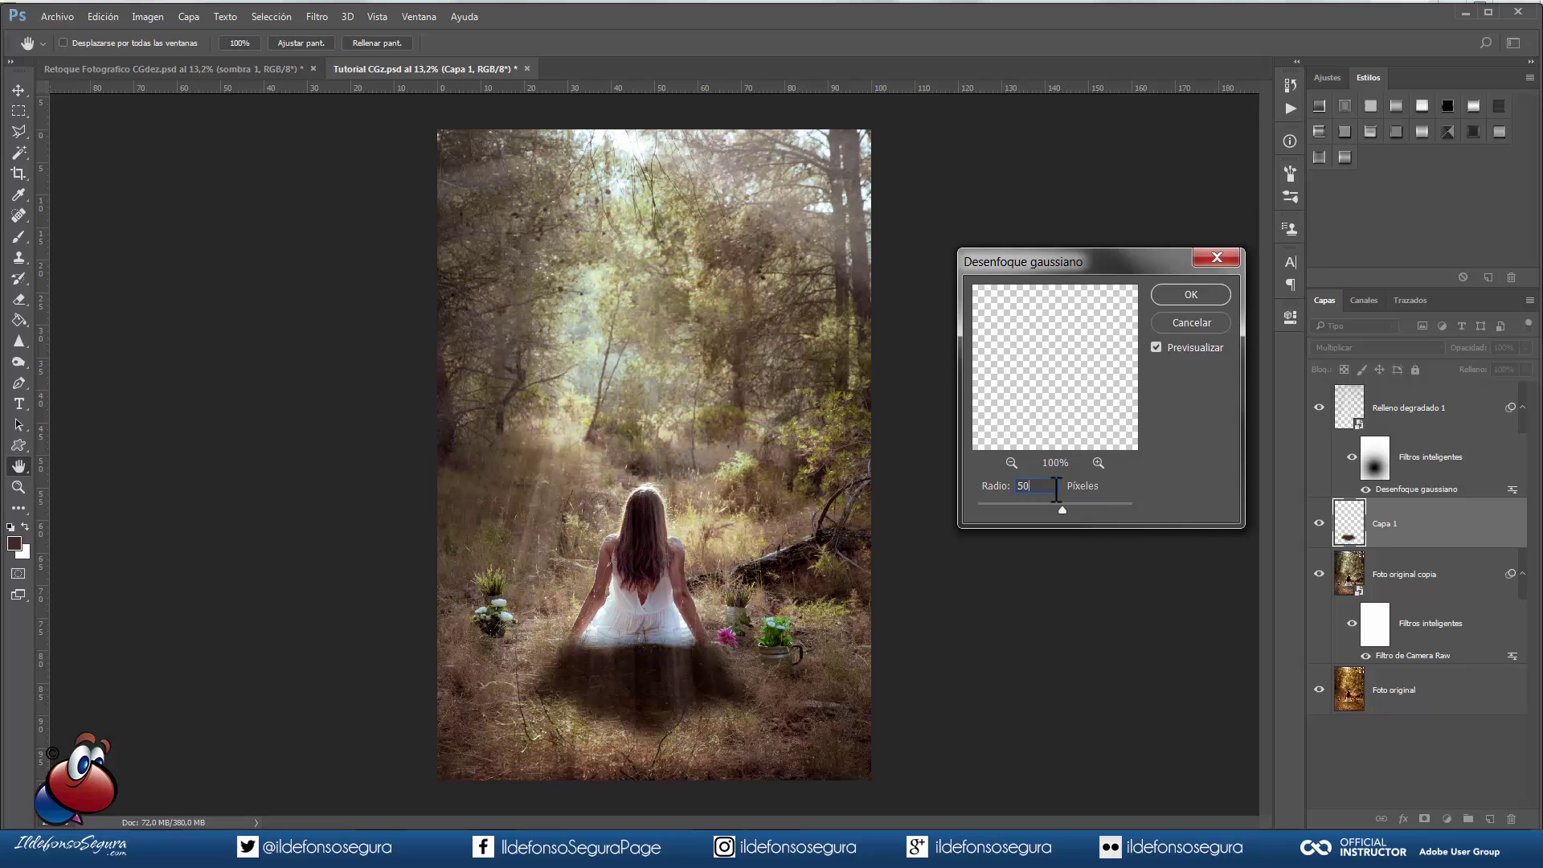
left_click(1190, 295)
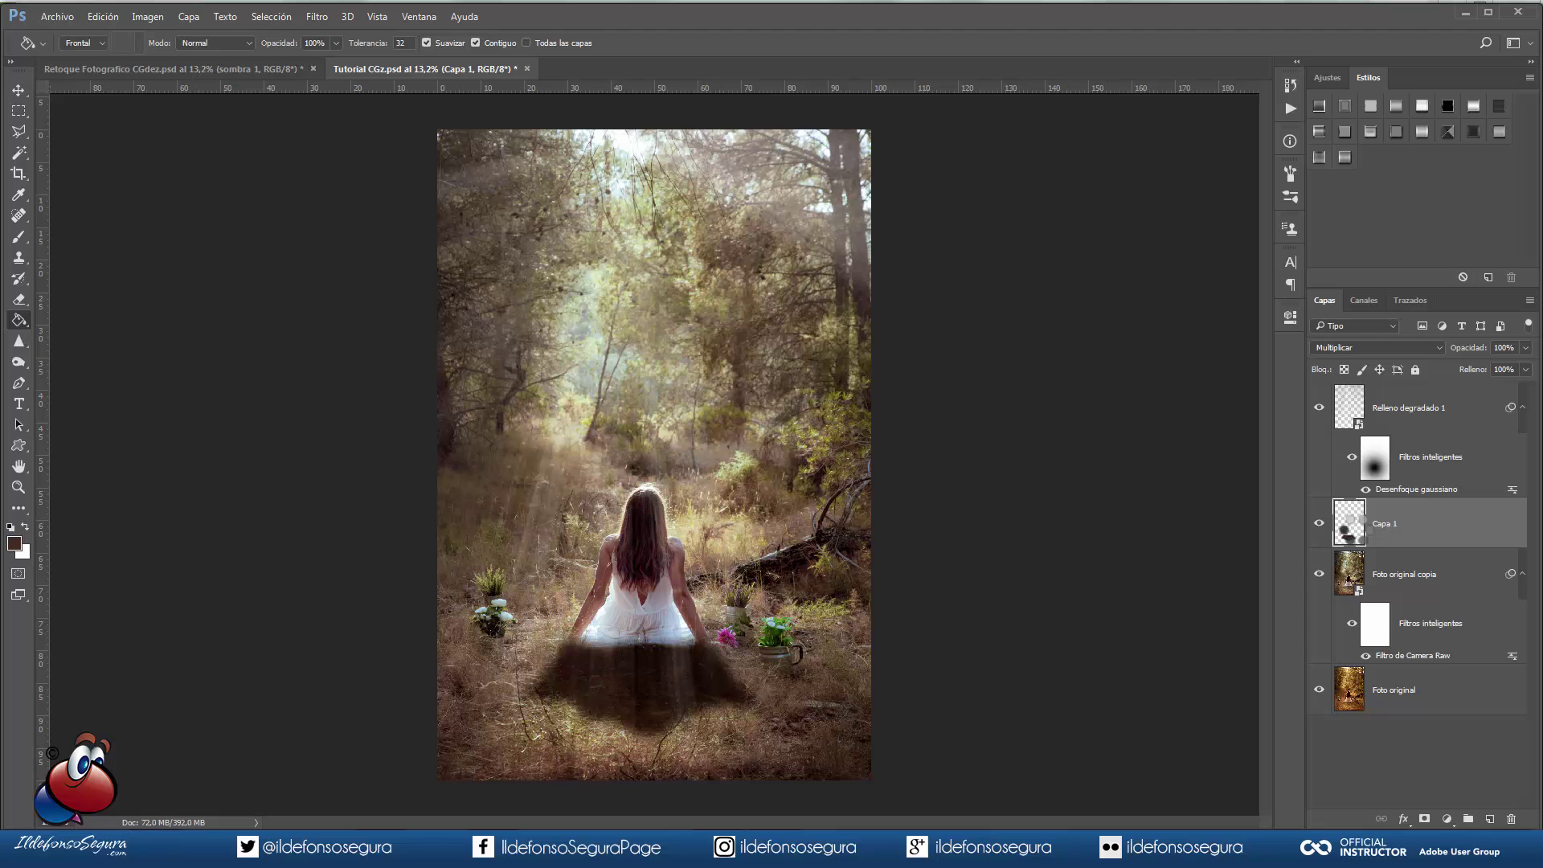
type("35")
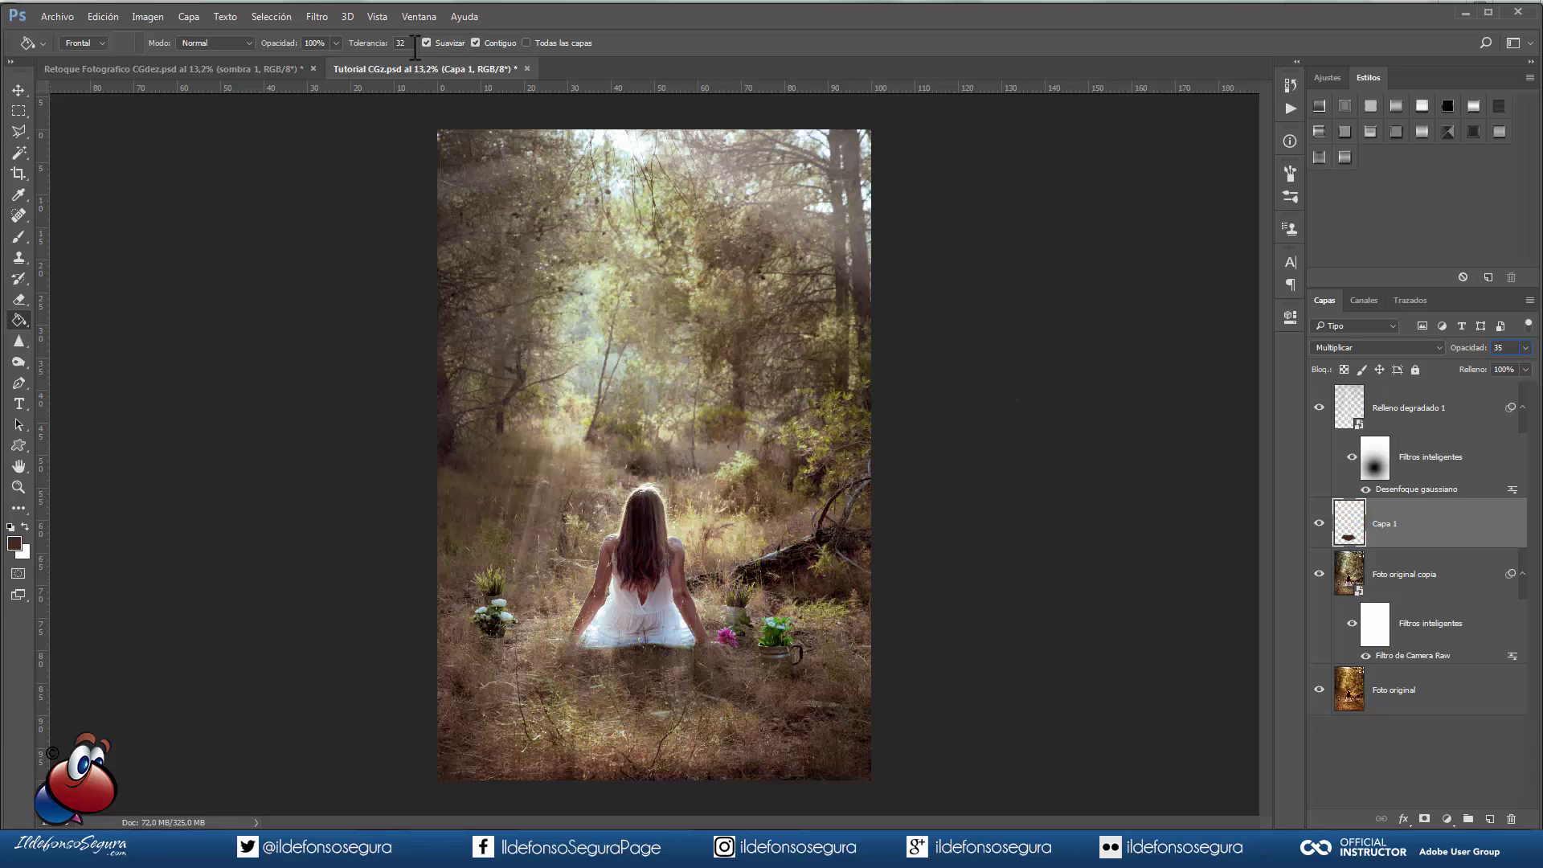
Step: Apply a Motion Blur at a 0° angle to the shadow layer, adjusting the distance, and compare the image without the shadow
left_click(319, 14)
mouse_move(402, 239)
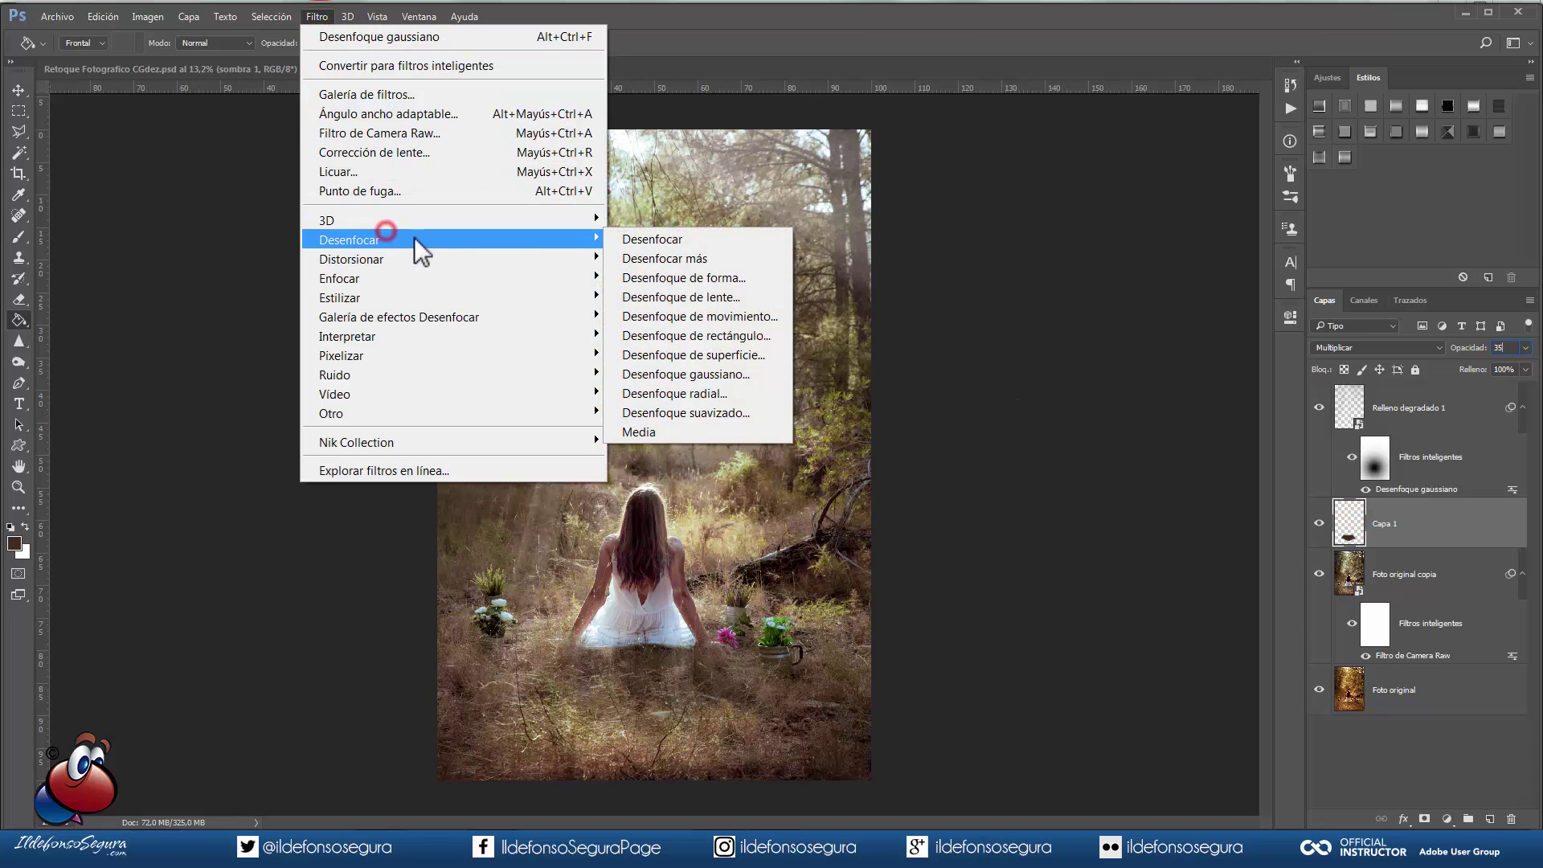
left_click(711, 316)
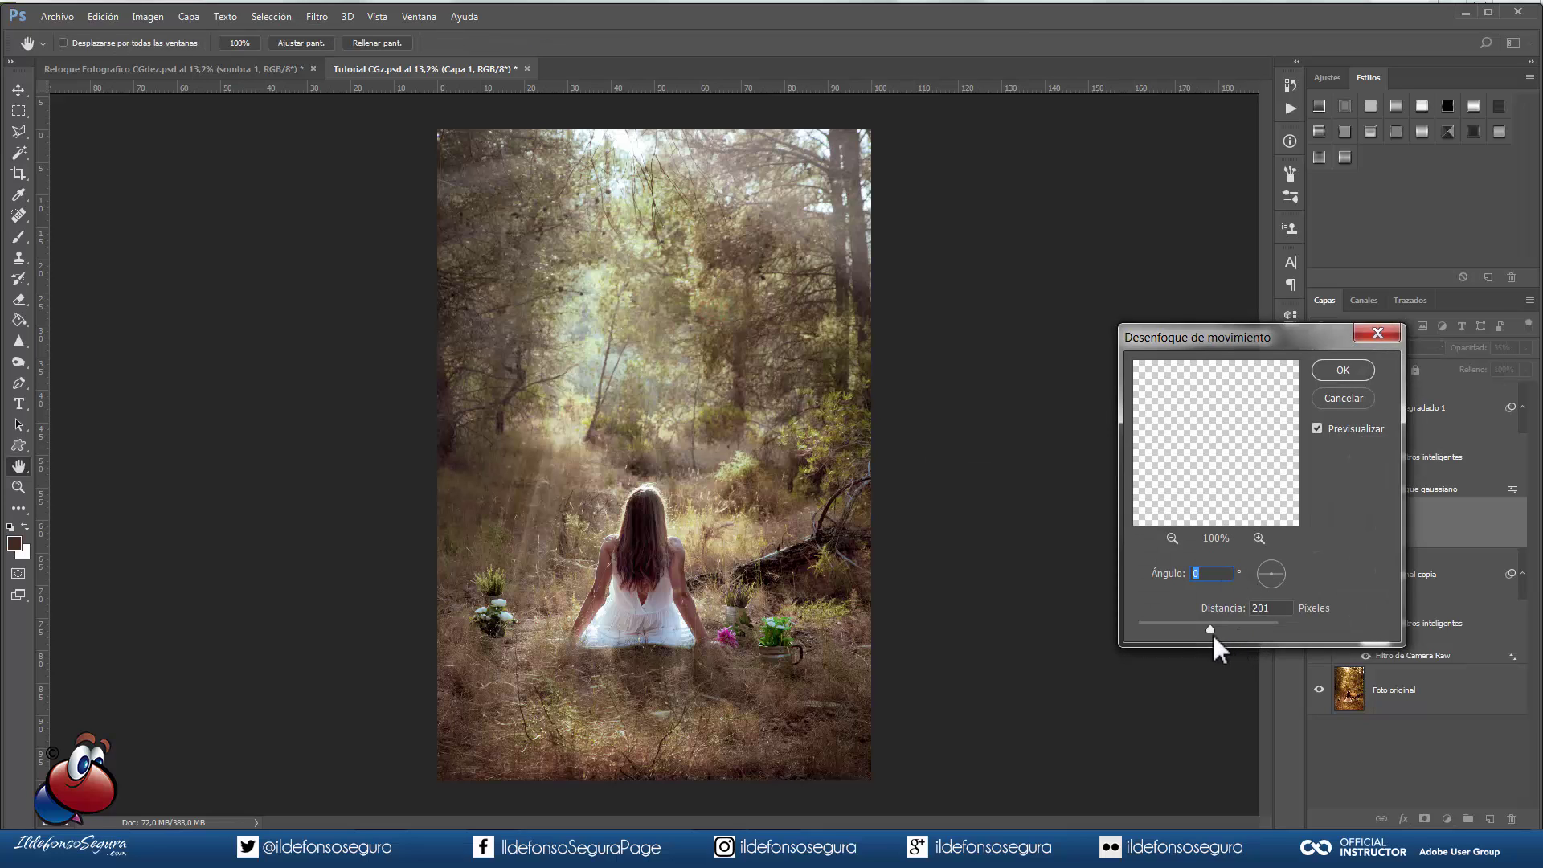
left_click_drag(1209, 625, 1198, 629)
left_click(1360, 371)
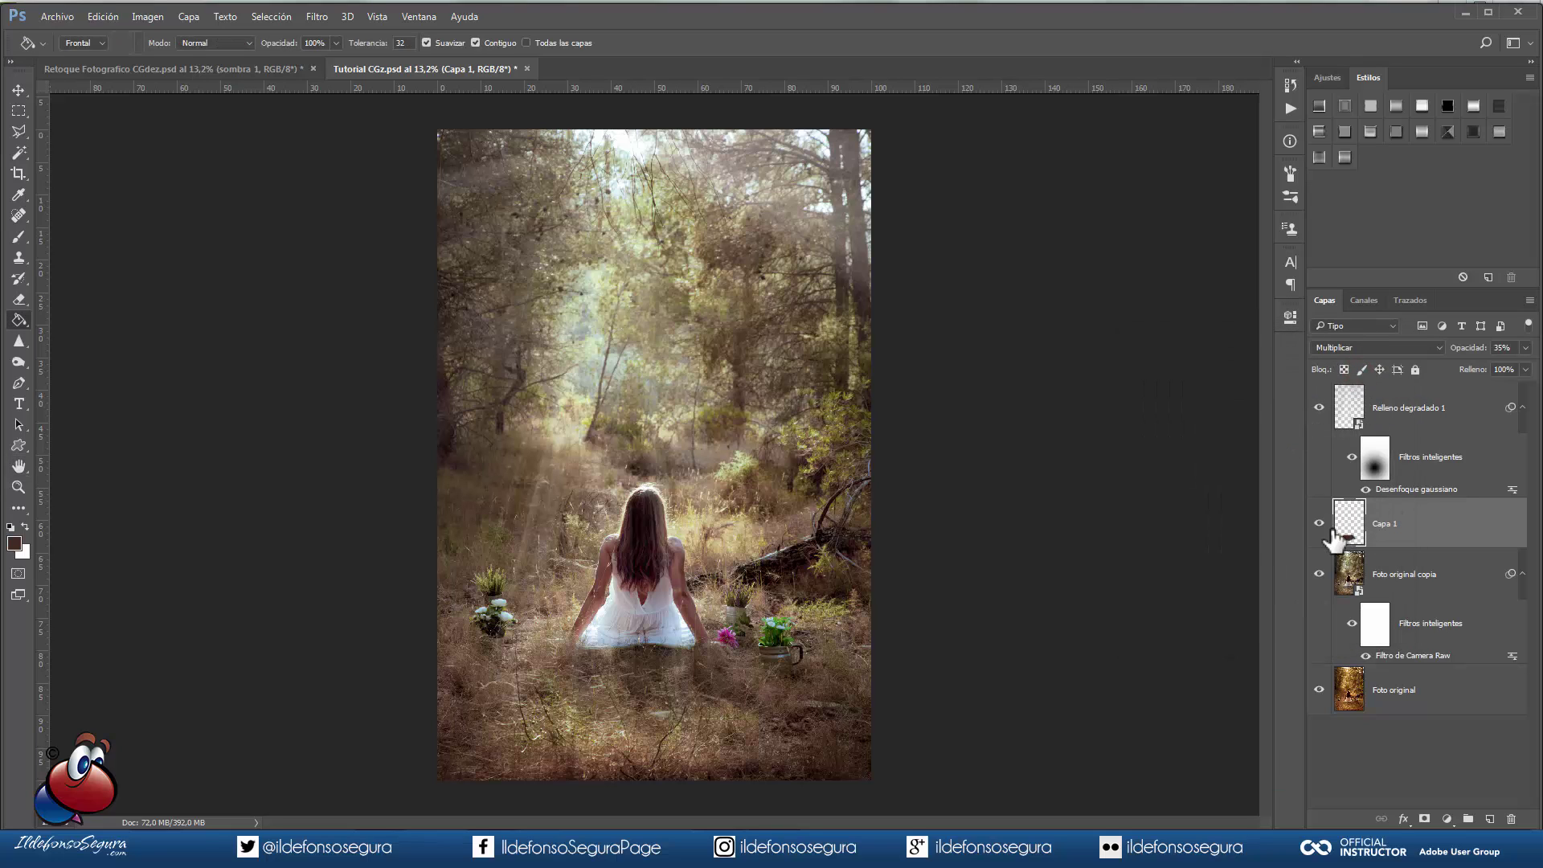
left_click(1319, 523)
Step: Duplicate the shadow layer and set the copy's opacity to 40%
left_click(1359, 523)
key("ctrl+j")
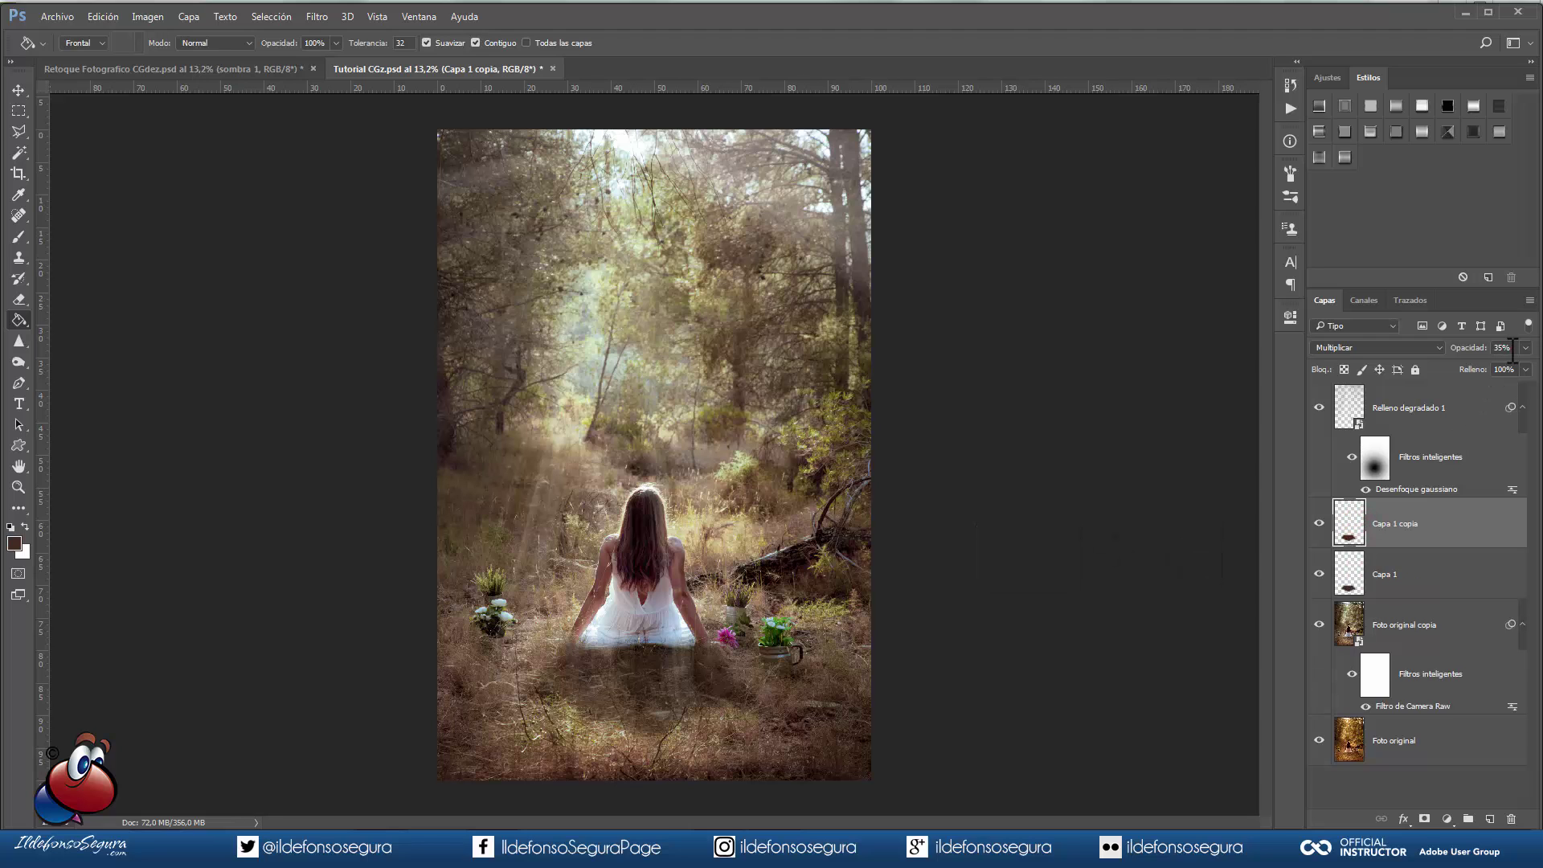
type("40")
Step: Mask the original shadow layer with a linear black-to-white gradient running up from the shadow's lower edge to the dress, and check its effect alone
left_click(1388, 576)
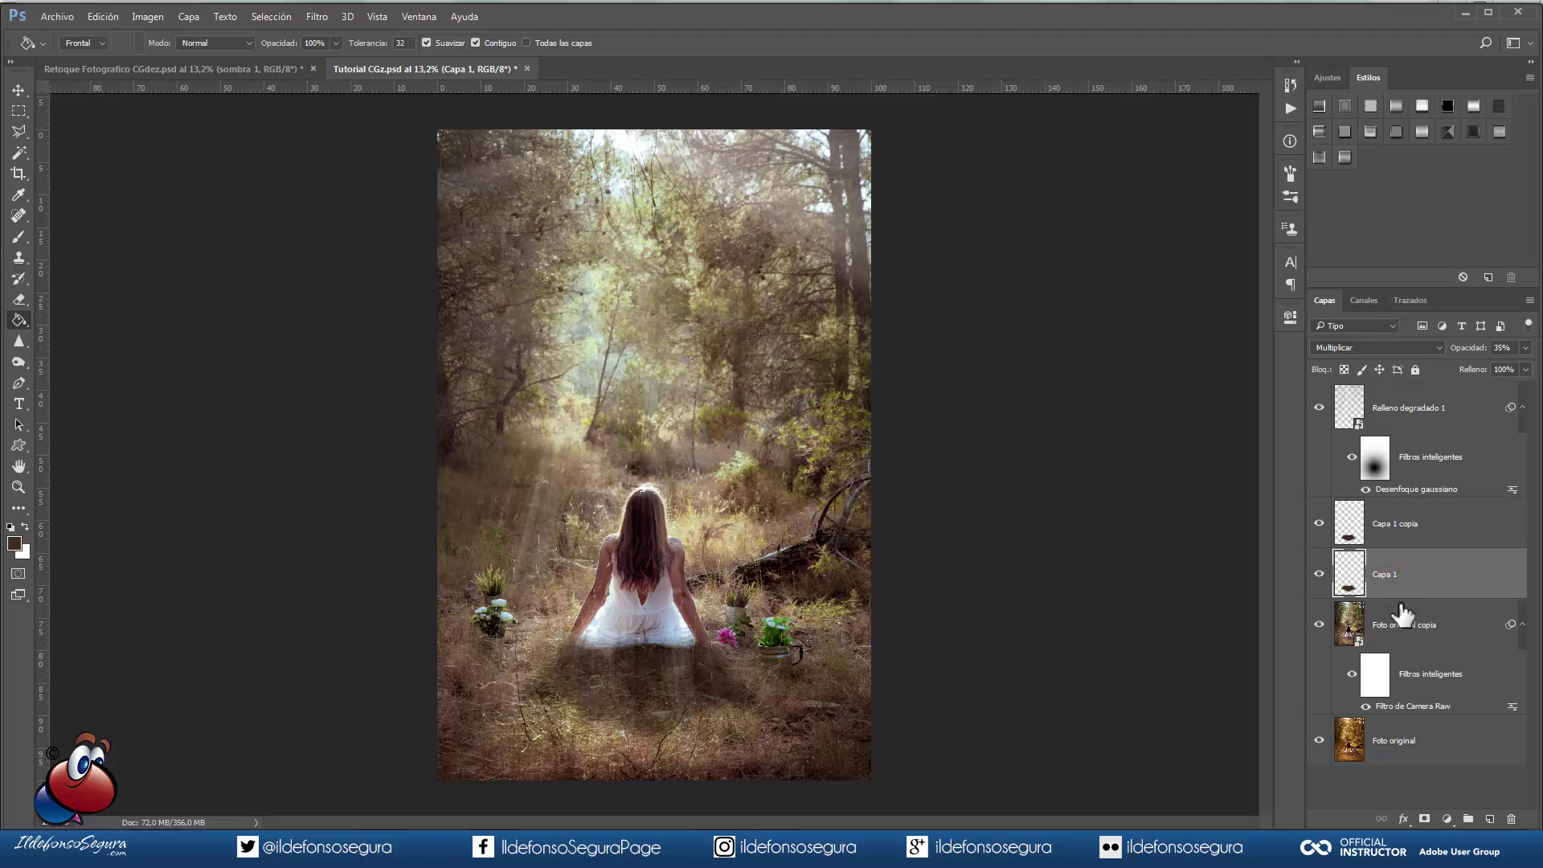
left_click(1425, 819)
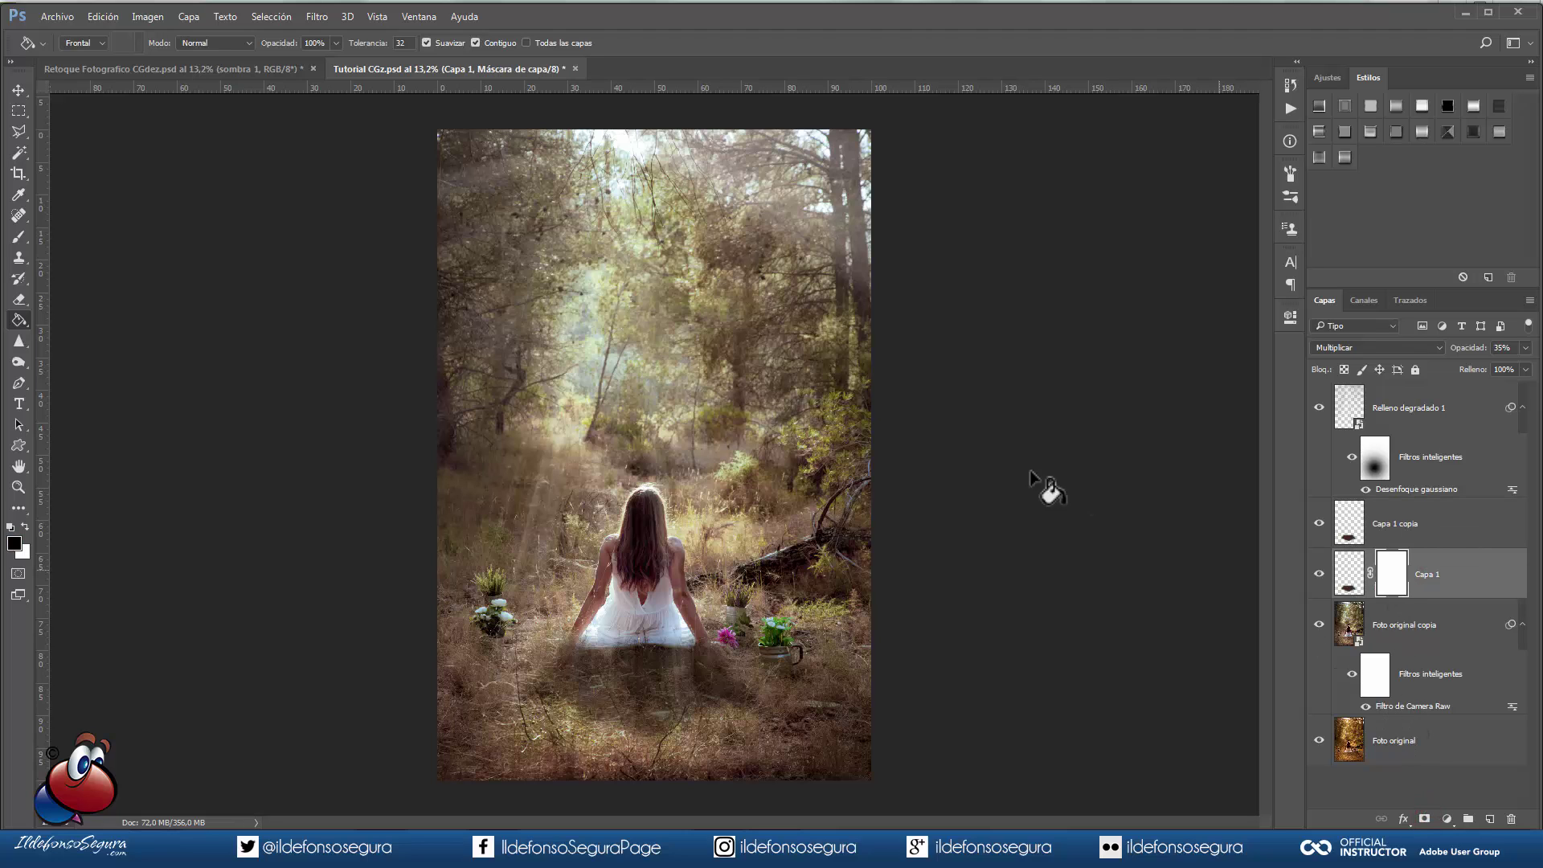
right_click(22, 319)
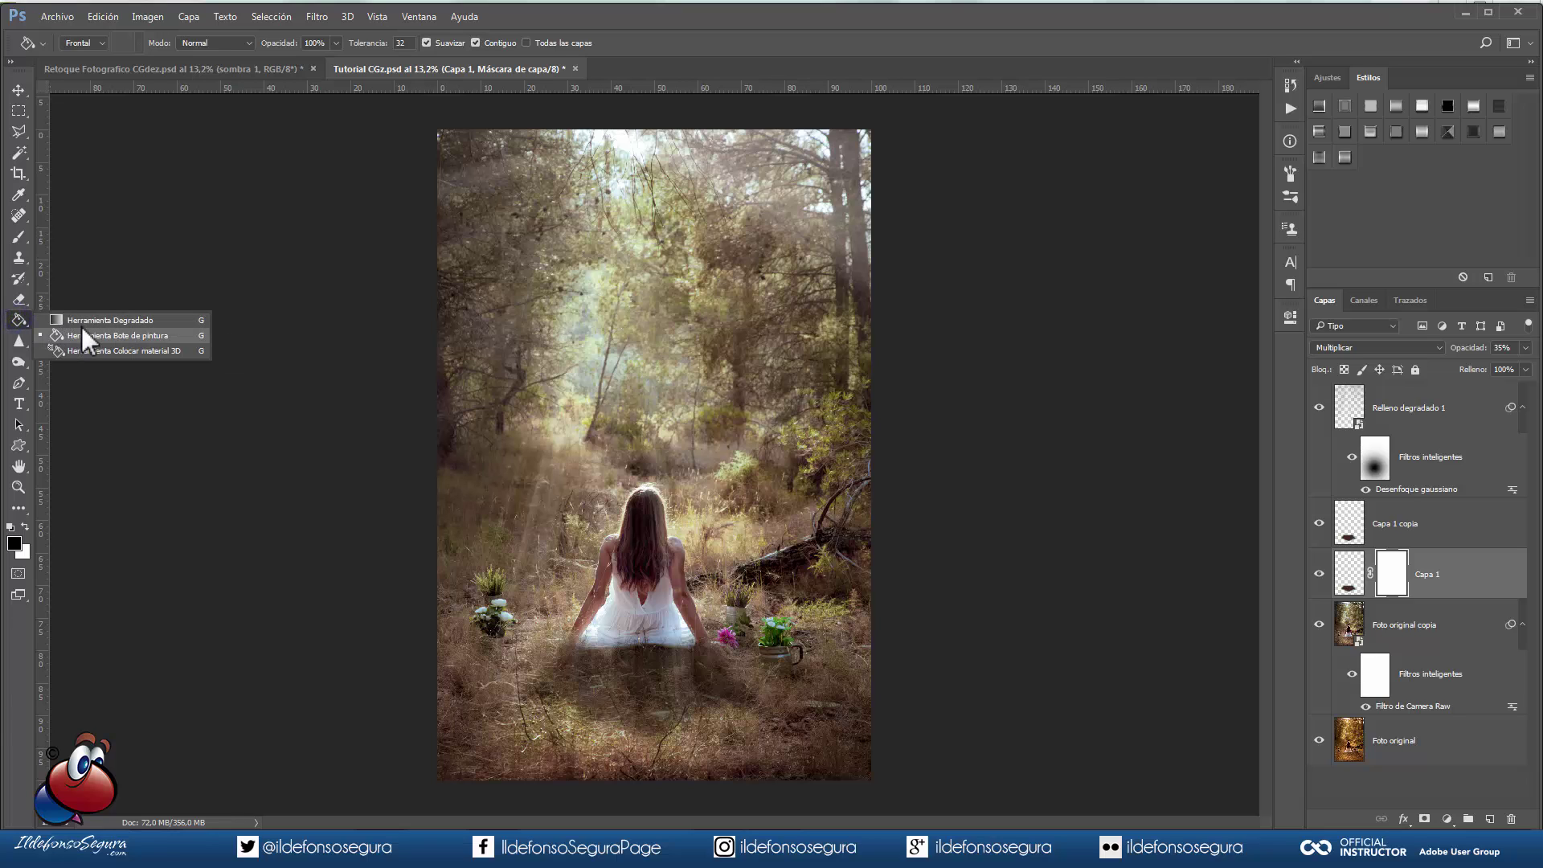
left_click(84, 320)
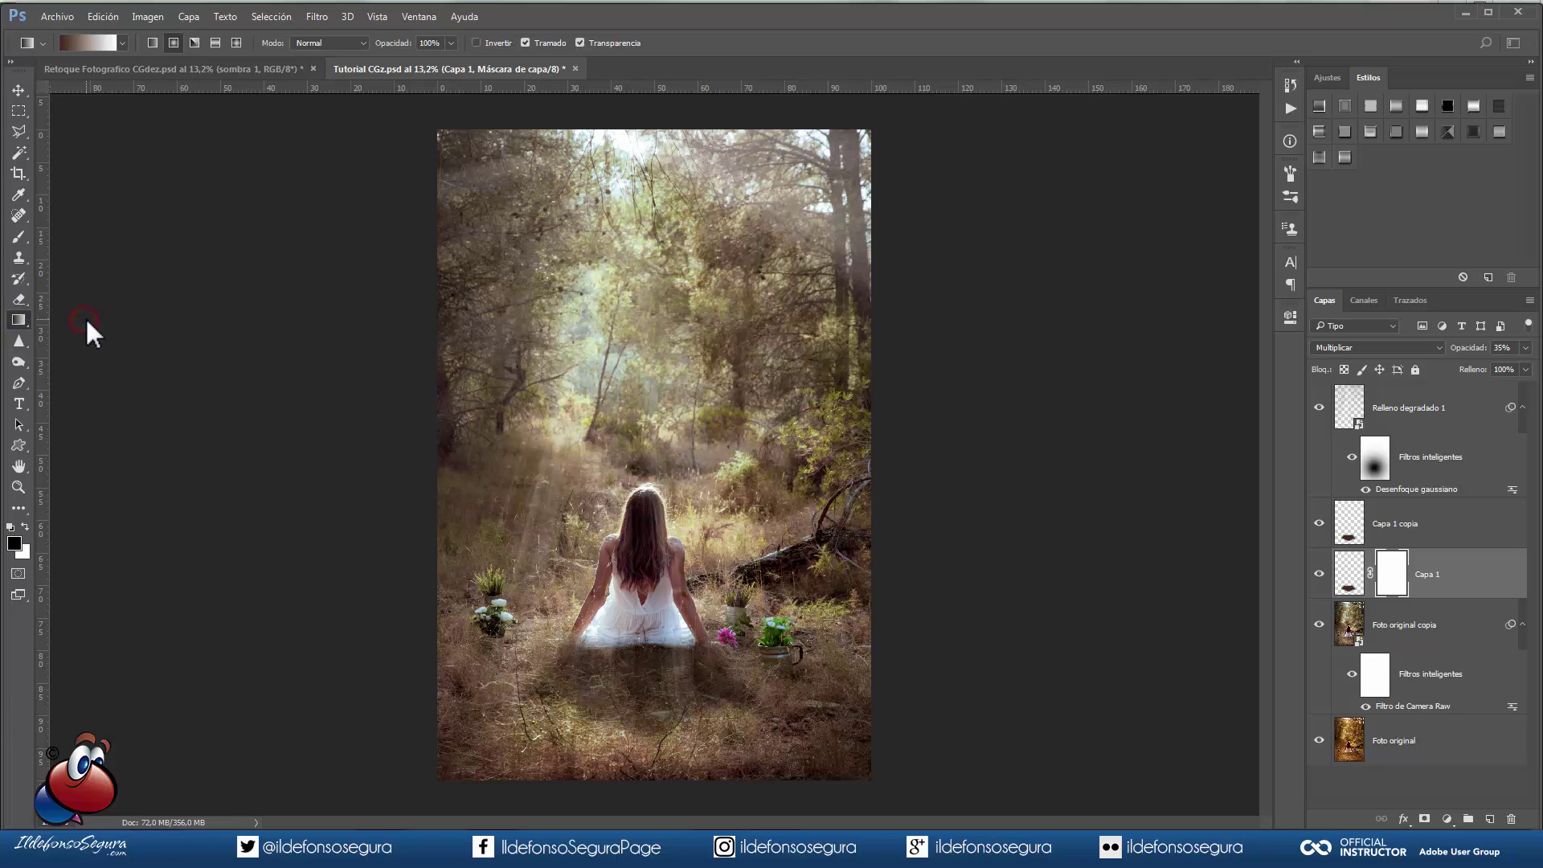
left_click(122, 41)
left_click(37, 75)
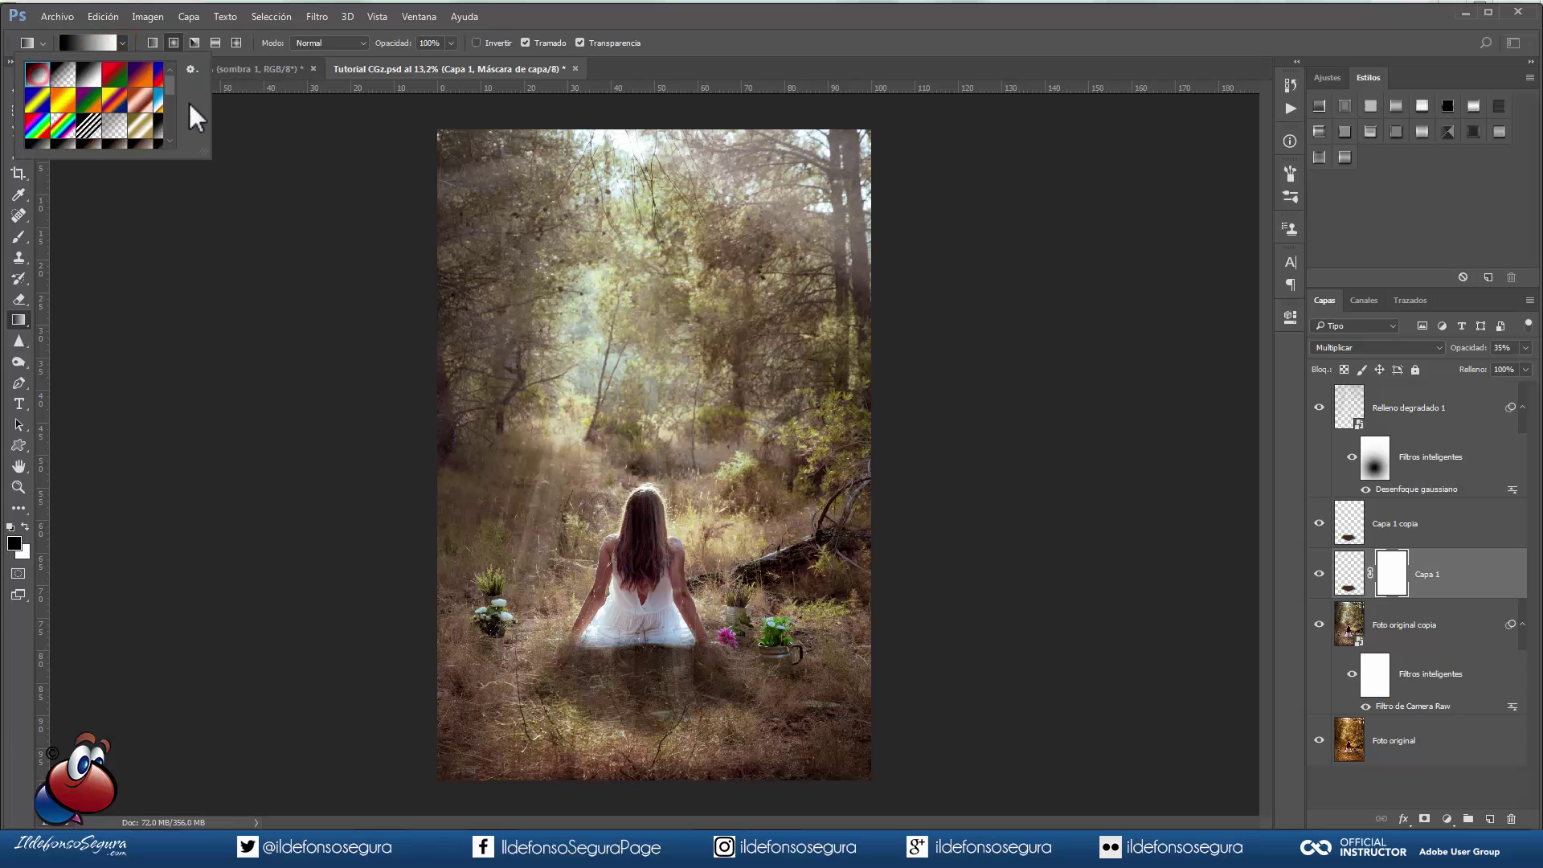
left_click(152, 42)
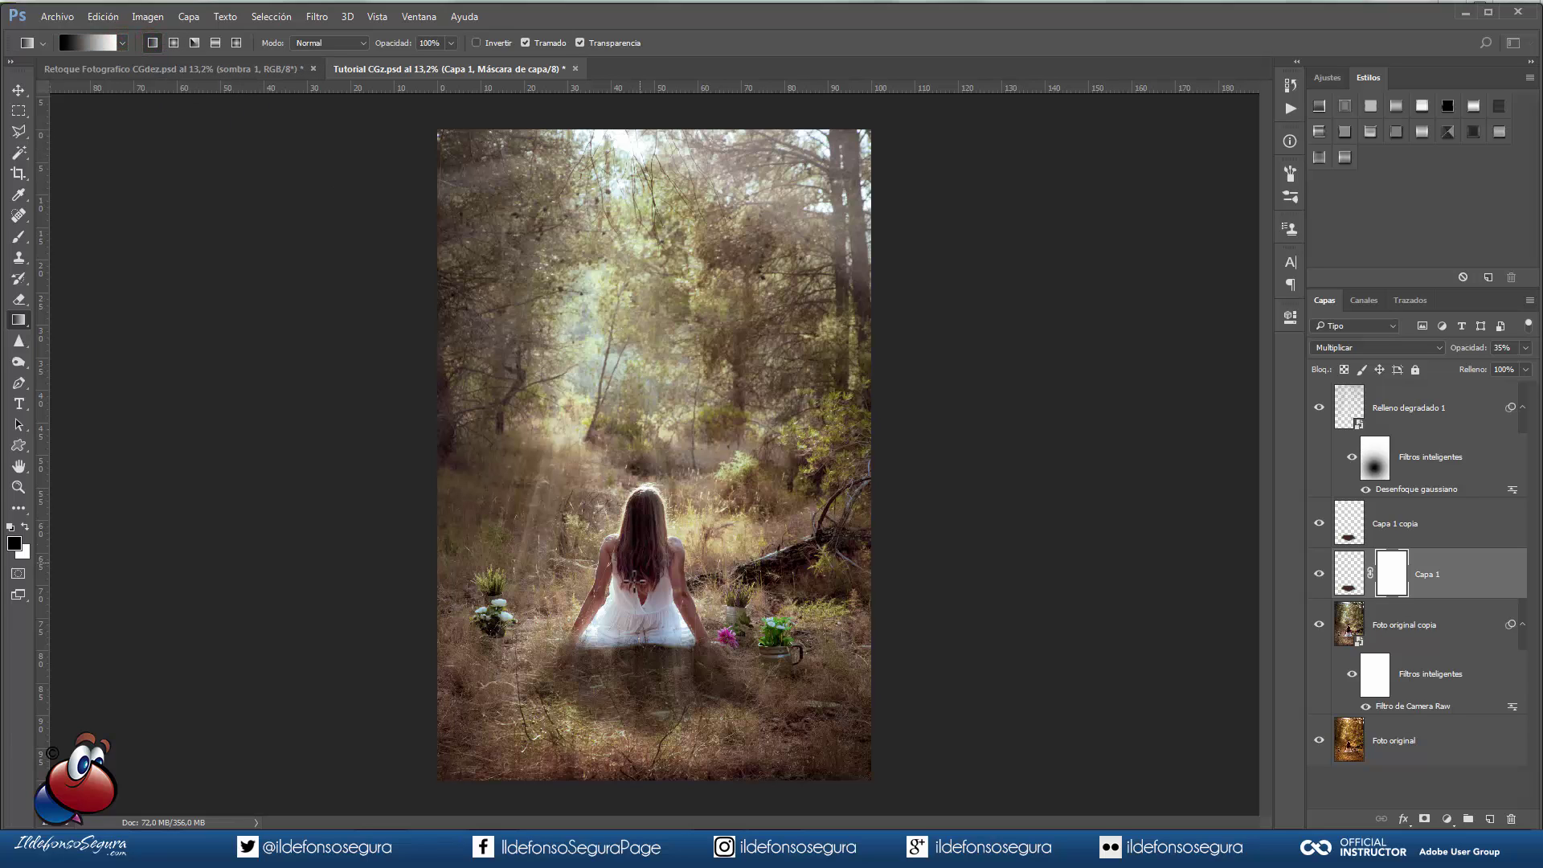
left_click_drag(637, 713, 641, 629)
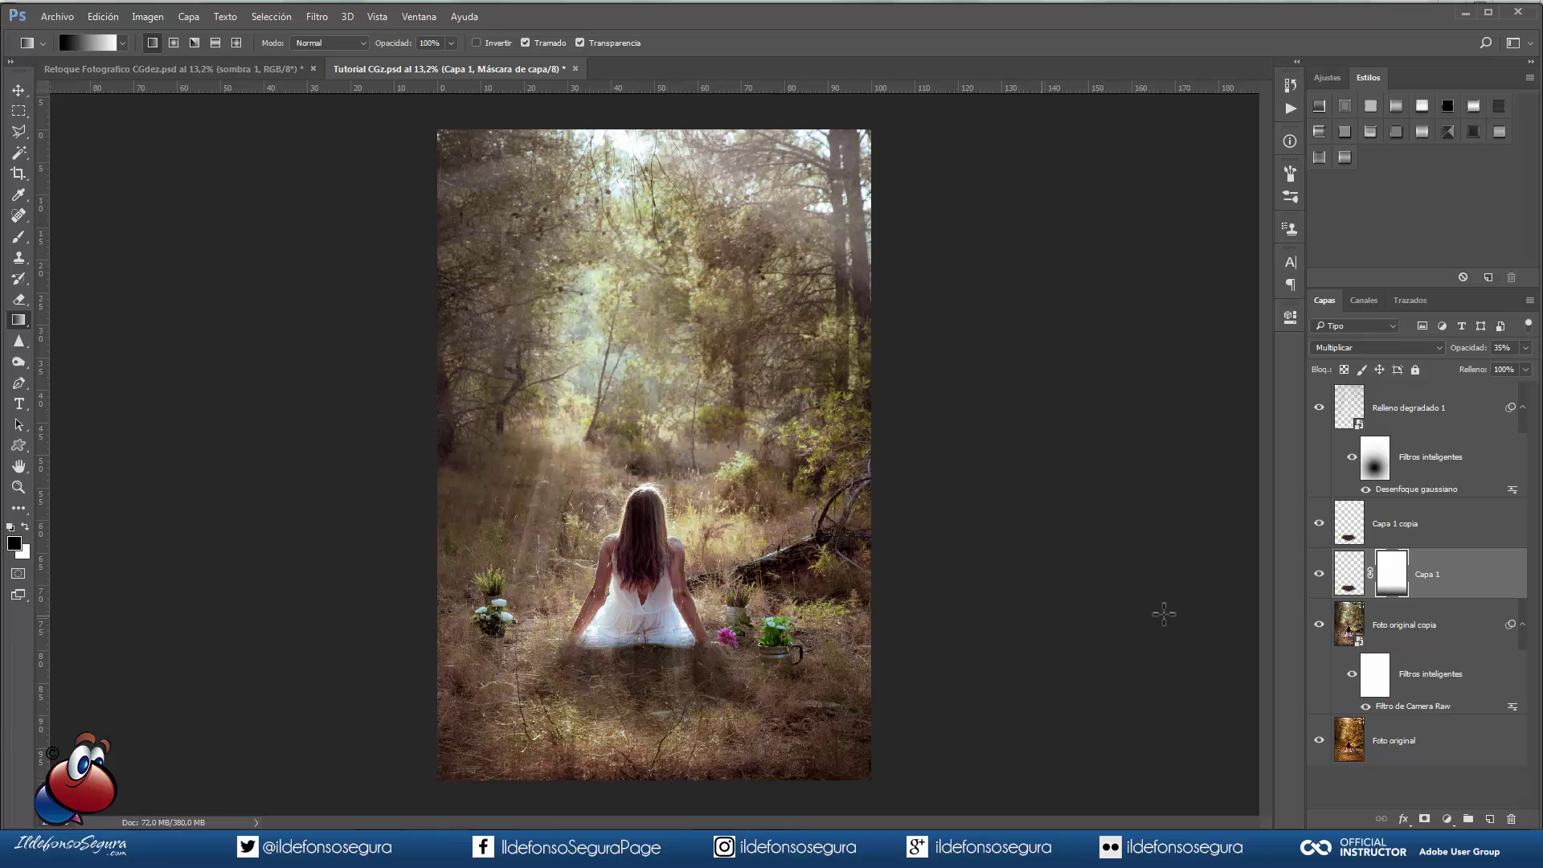
left_click(1319, 524)
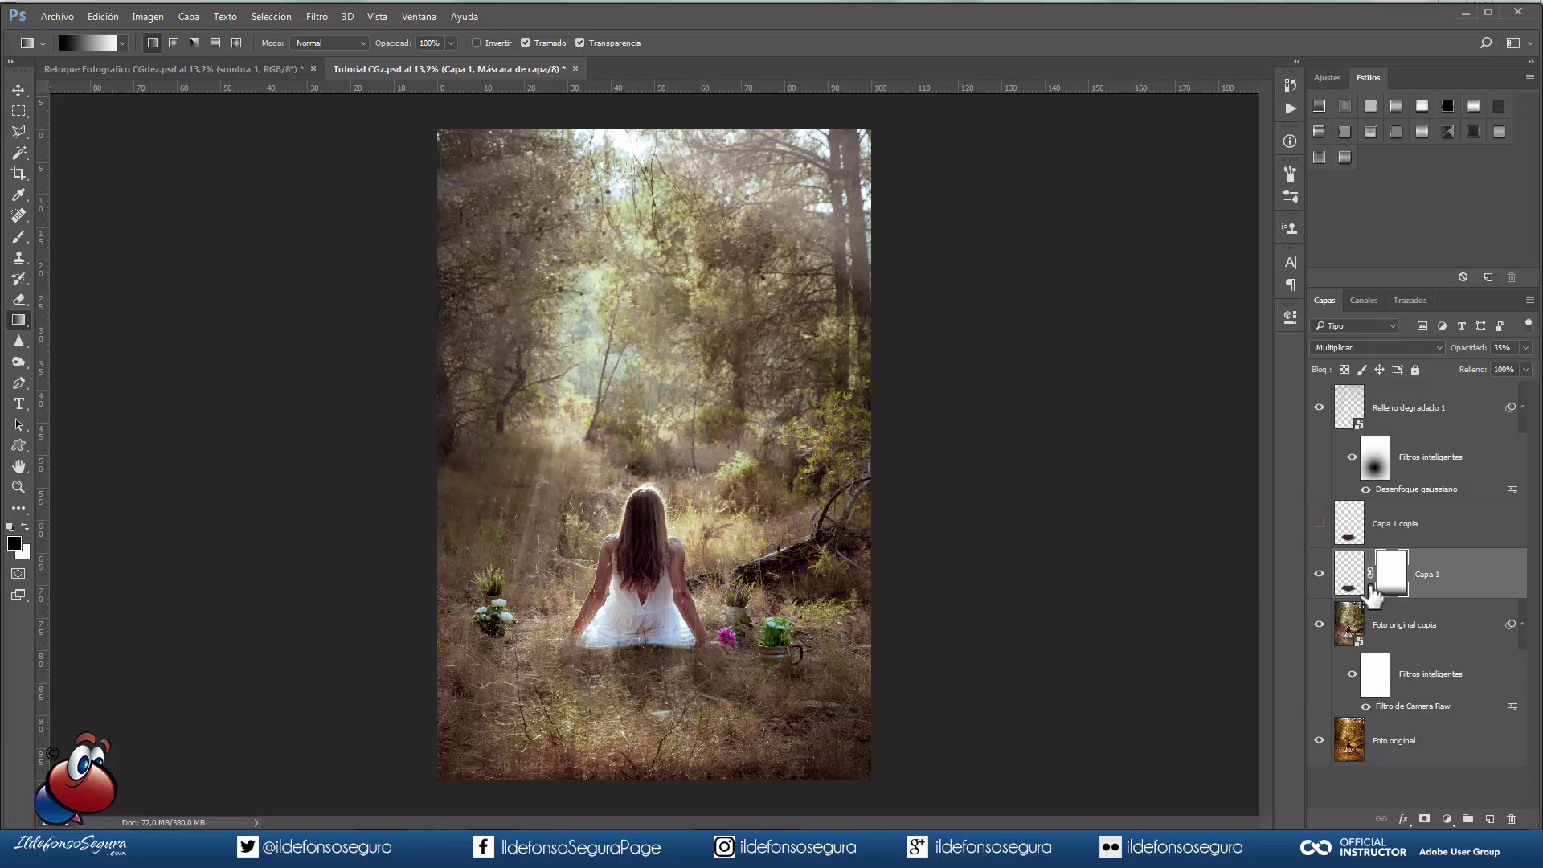
left_click(1318, 574)
left_click(1318, 574)
Step: Show the shadow copy again, mask it with the same upward linear gradient to fade its lower edge, and compare the result
left_click(1334, 530)
left_click(1320, 524)
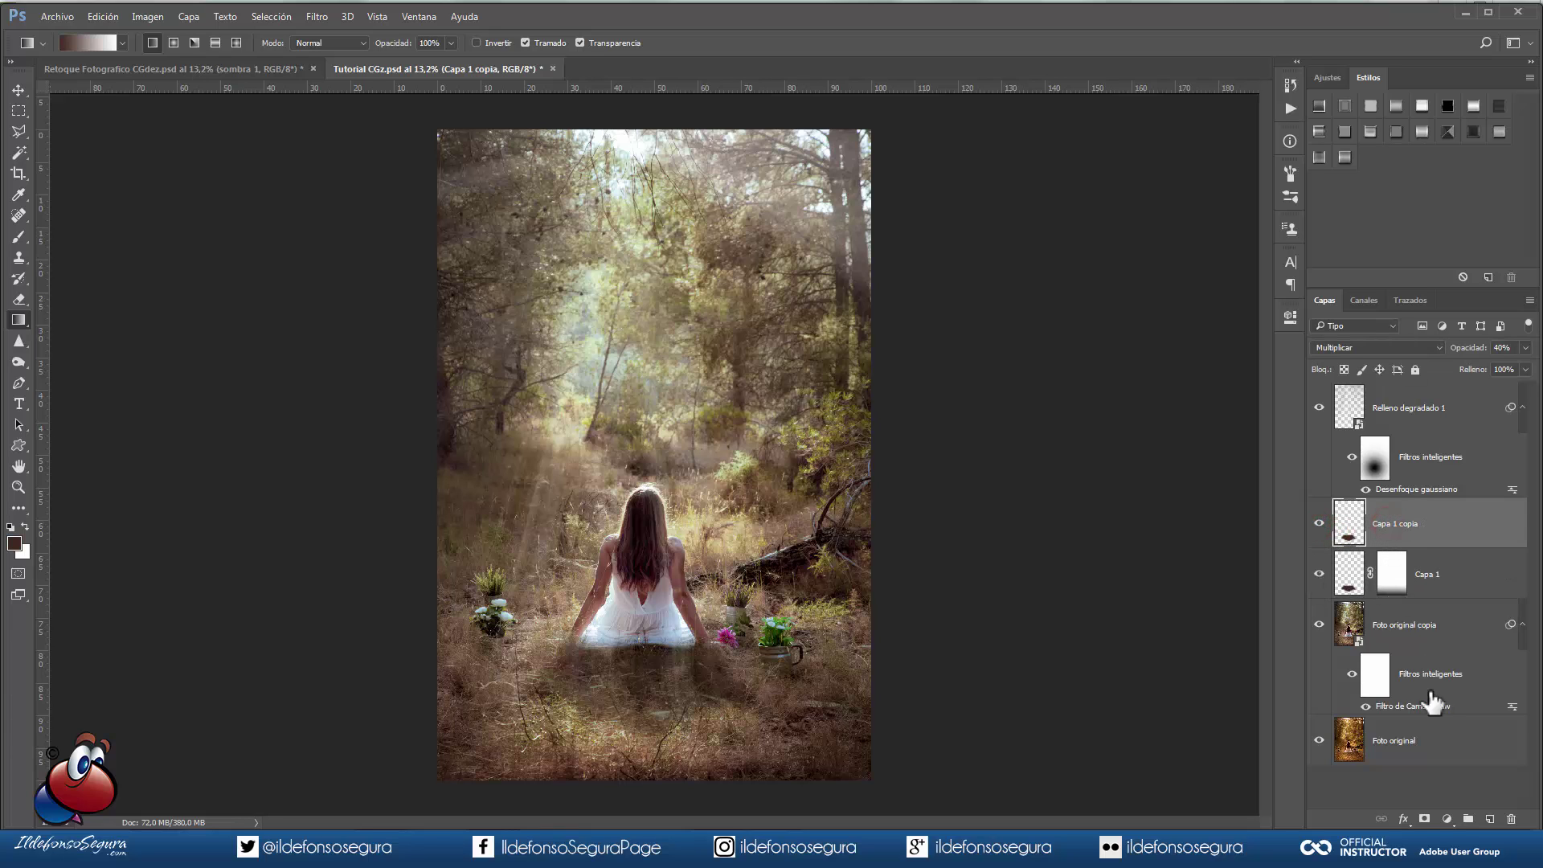
left_click(1424, 819)
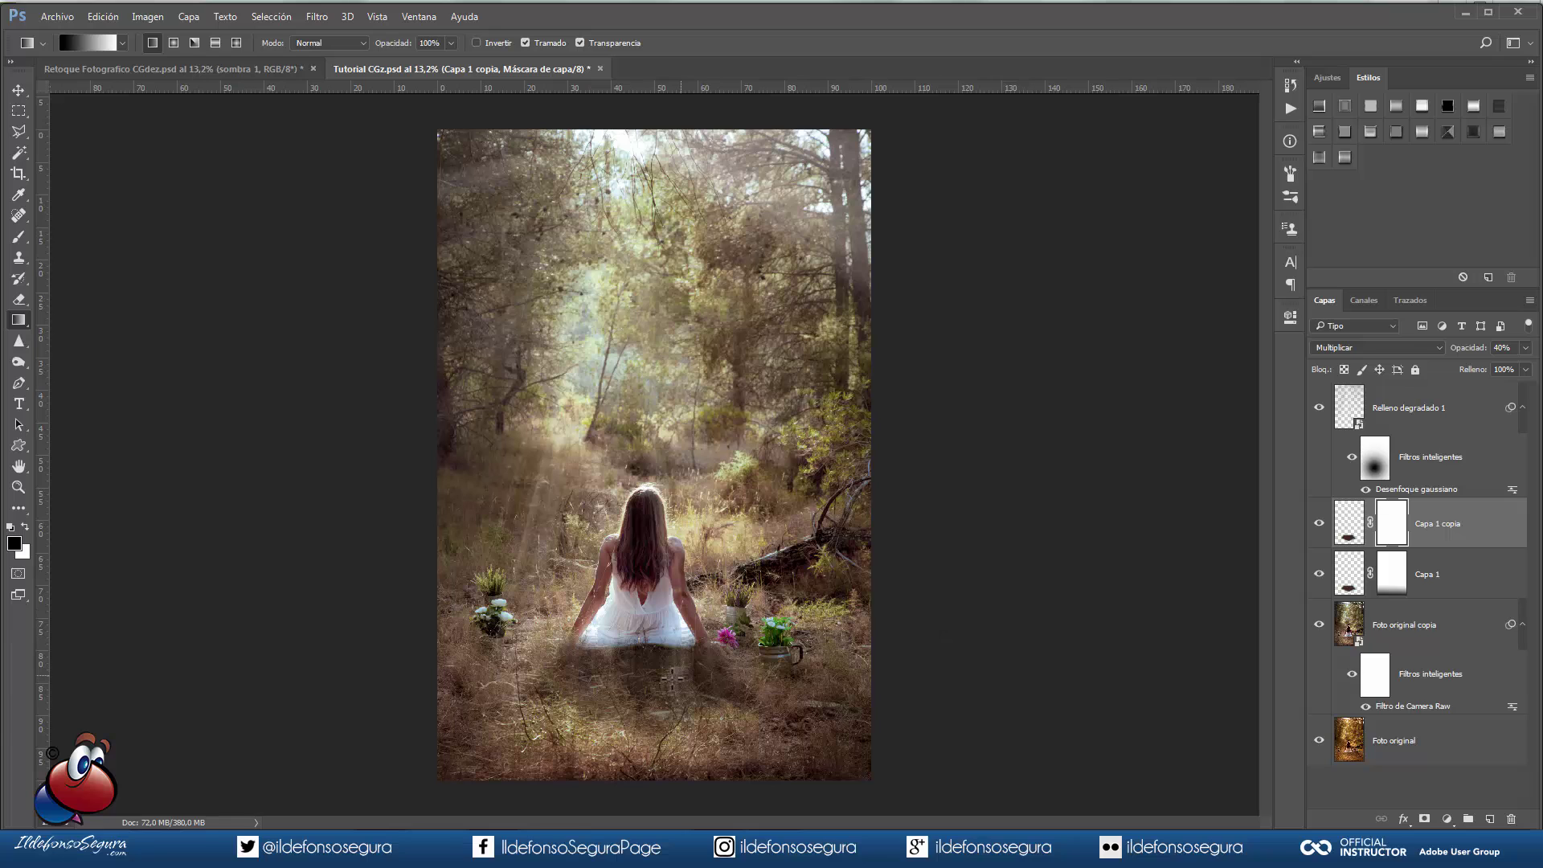
left_click_drag(633, 709, 634, 619)
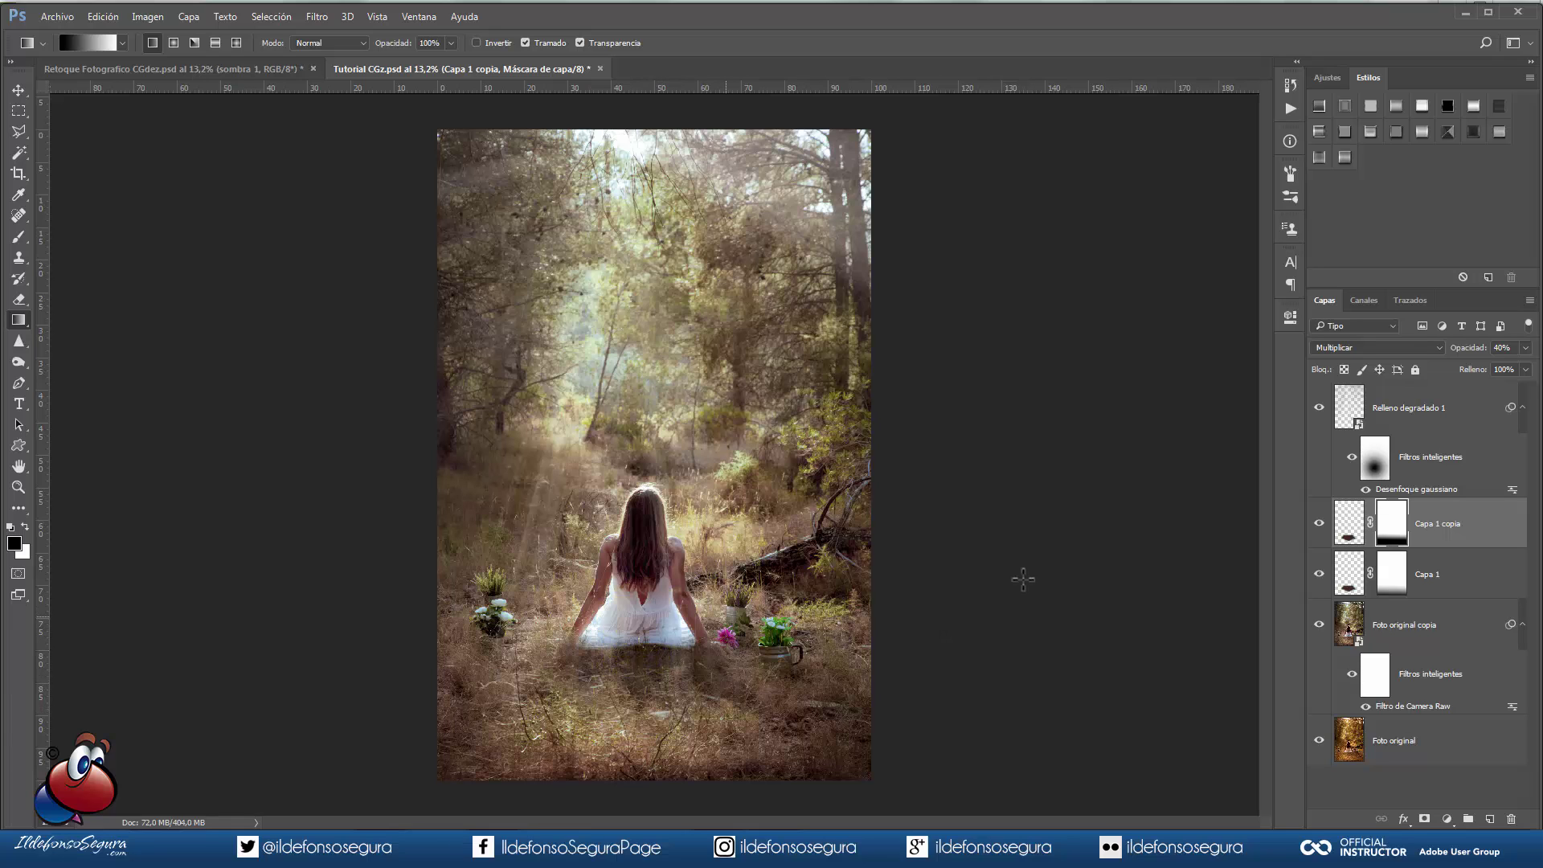
left_click(1318, 524)
left_click(1319, 524)
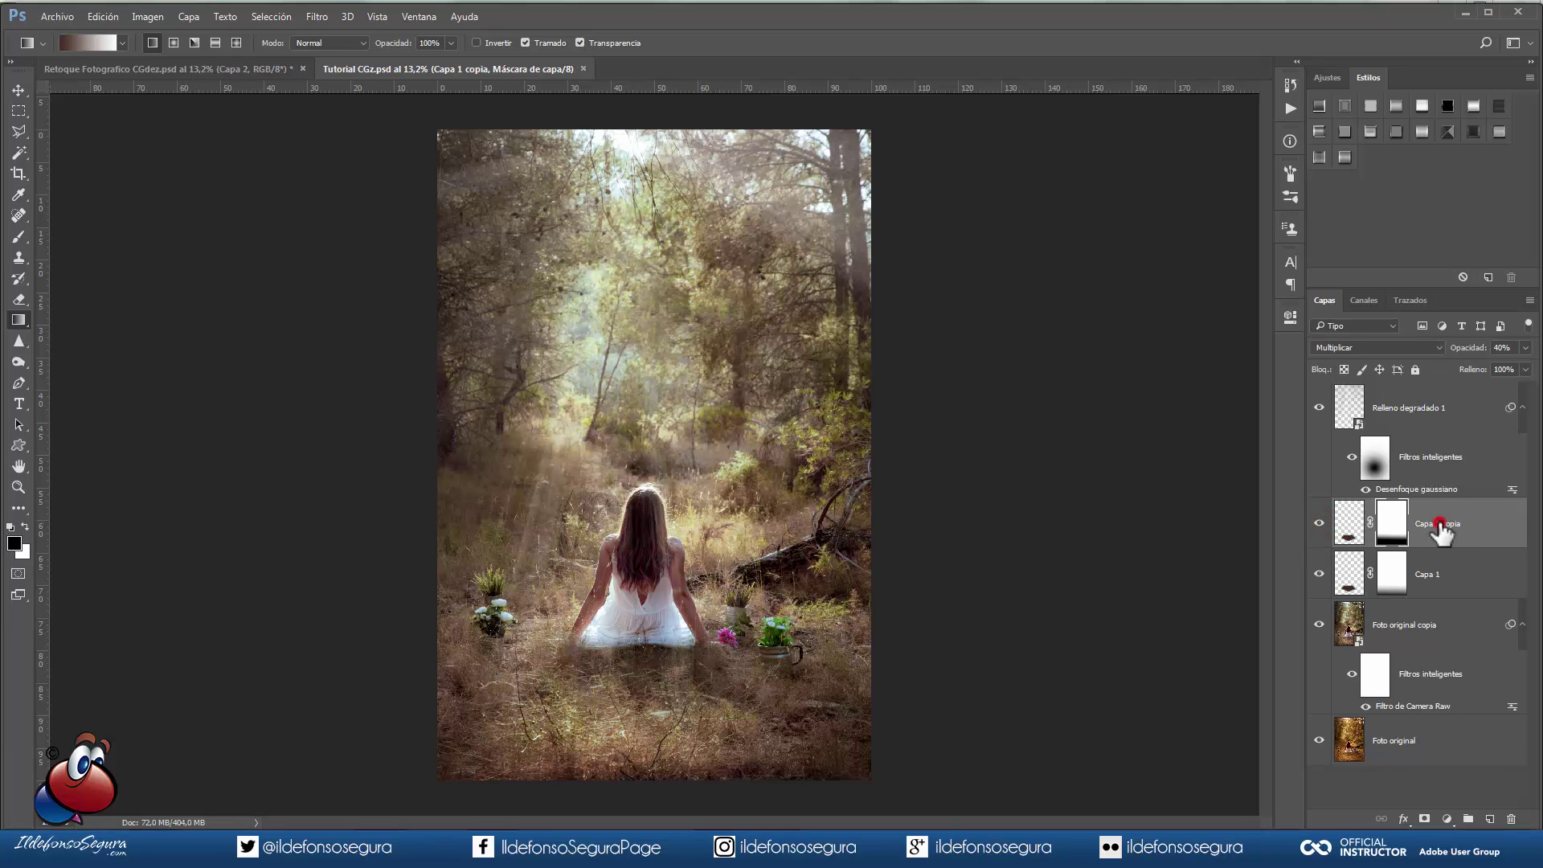
Step: Add a new layer above the shadow copy and fill it with the merged image using Apply Image, Multiplicar blending at 100% opacity
left_click(1439, 524)
left_click(1489, 819)
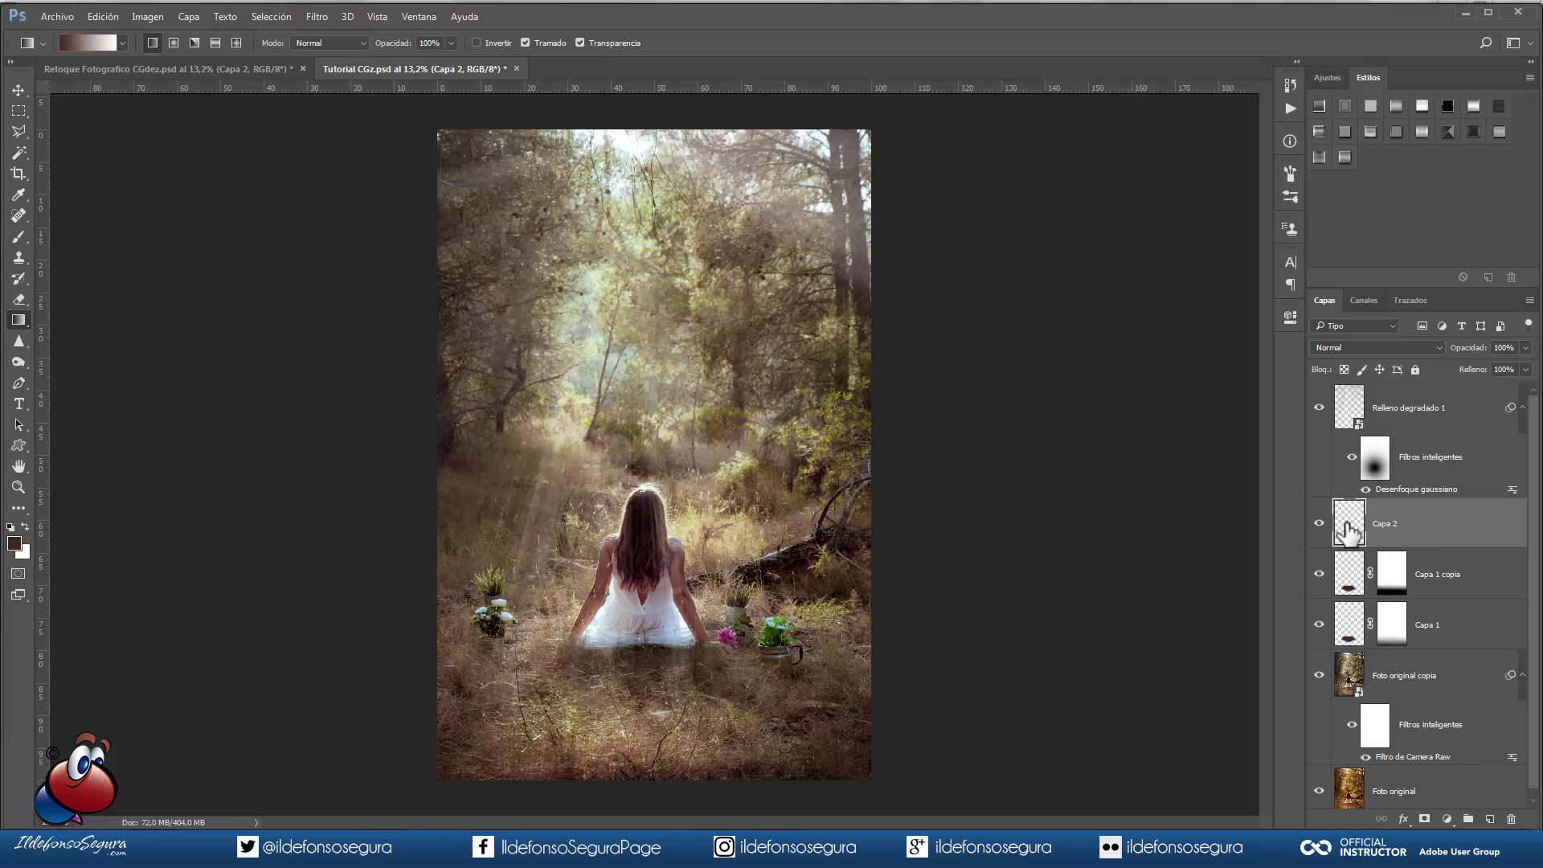
left_click(152, 16)
left_click(206, 312)
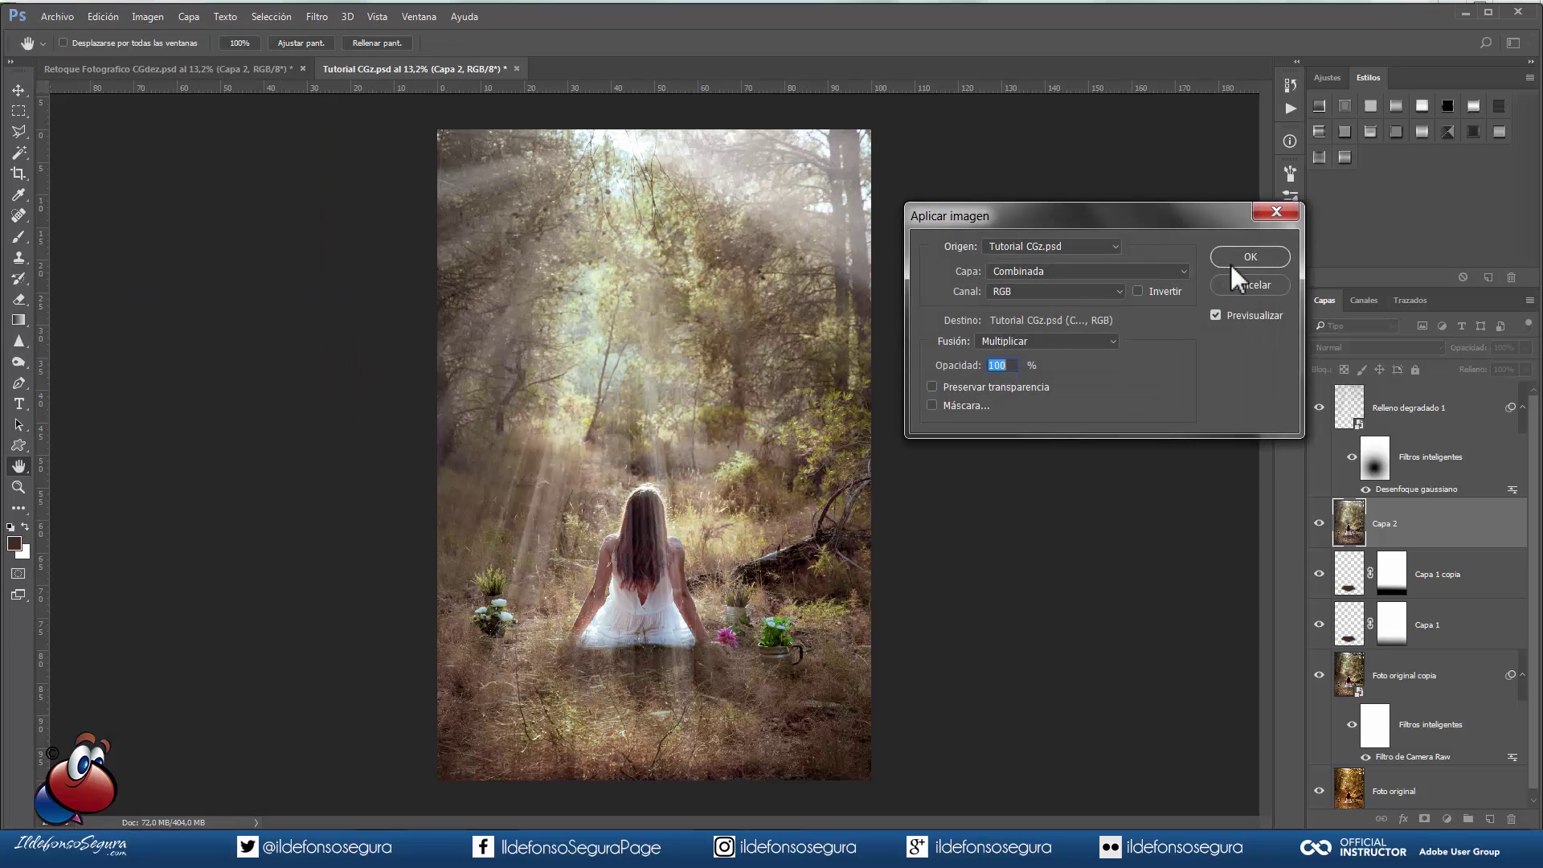
left_click(1255, 255)
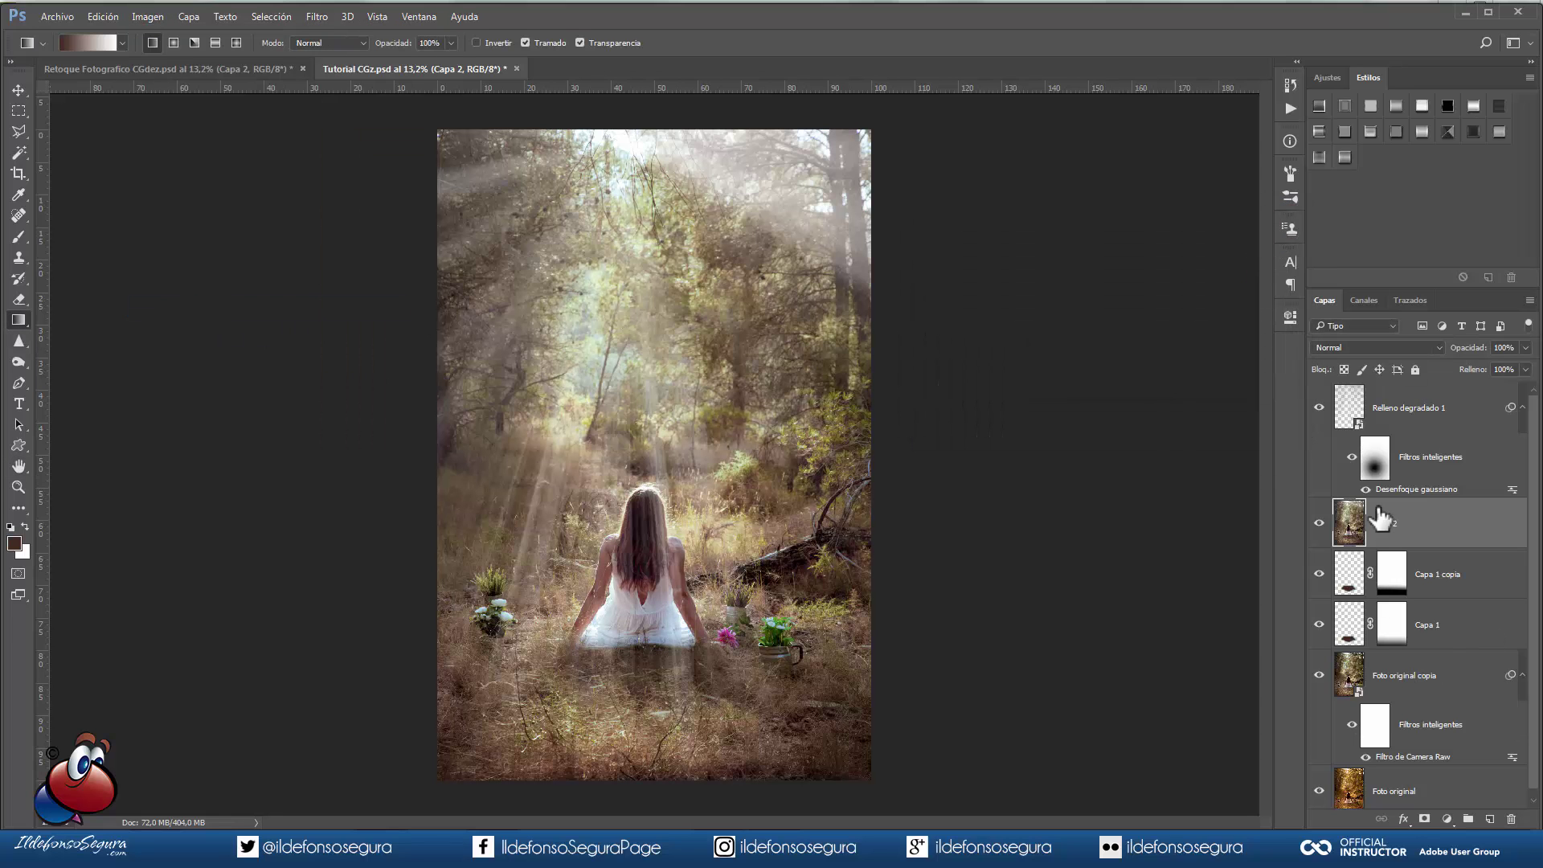
Step: Apply the High Pass (Paso alto) filter to the merged-image layer, adjusting the radius until the edges stand out
left_click(320, 10)
left_click(374, 412)
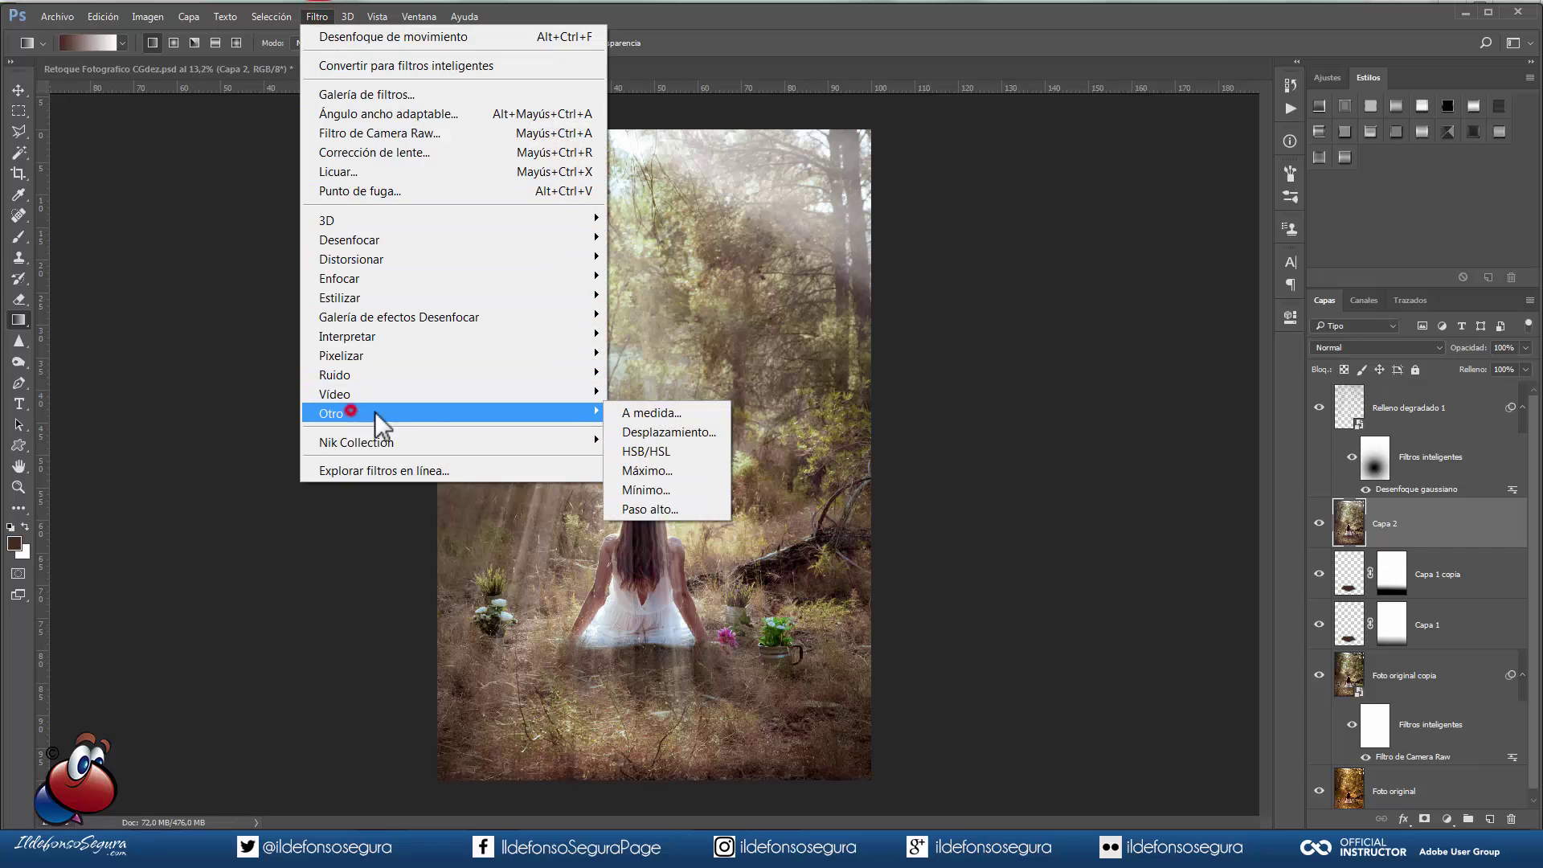
left_click(663, 506)
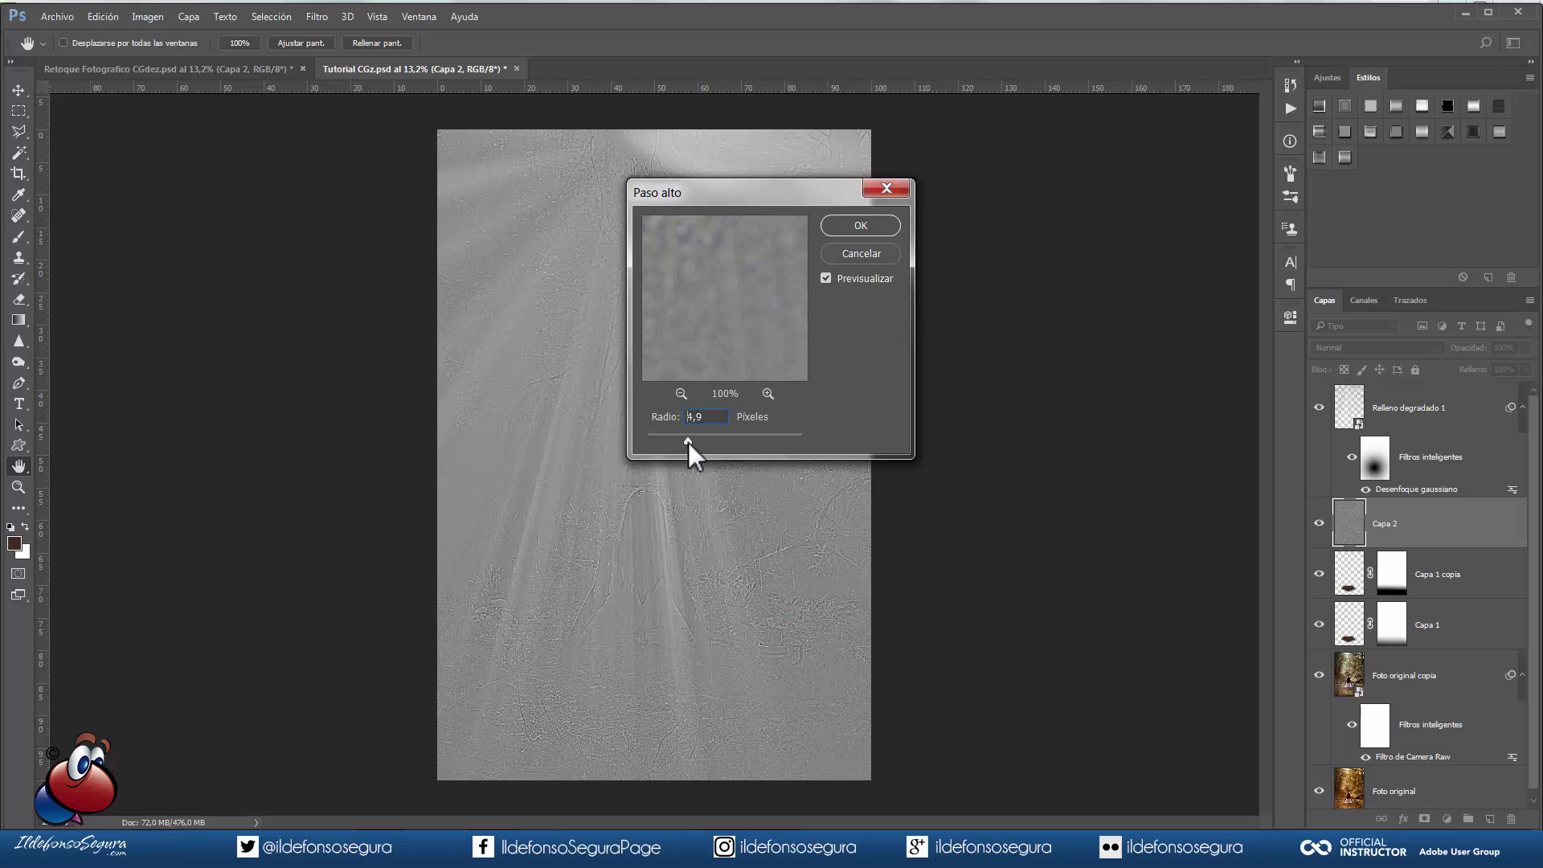
left_click_drag(710, 441, 705, 441)
left_click(858, 227)
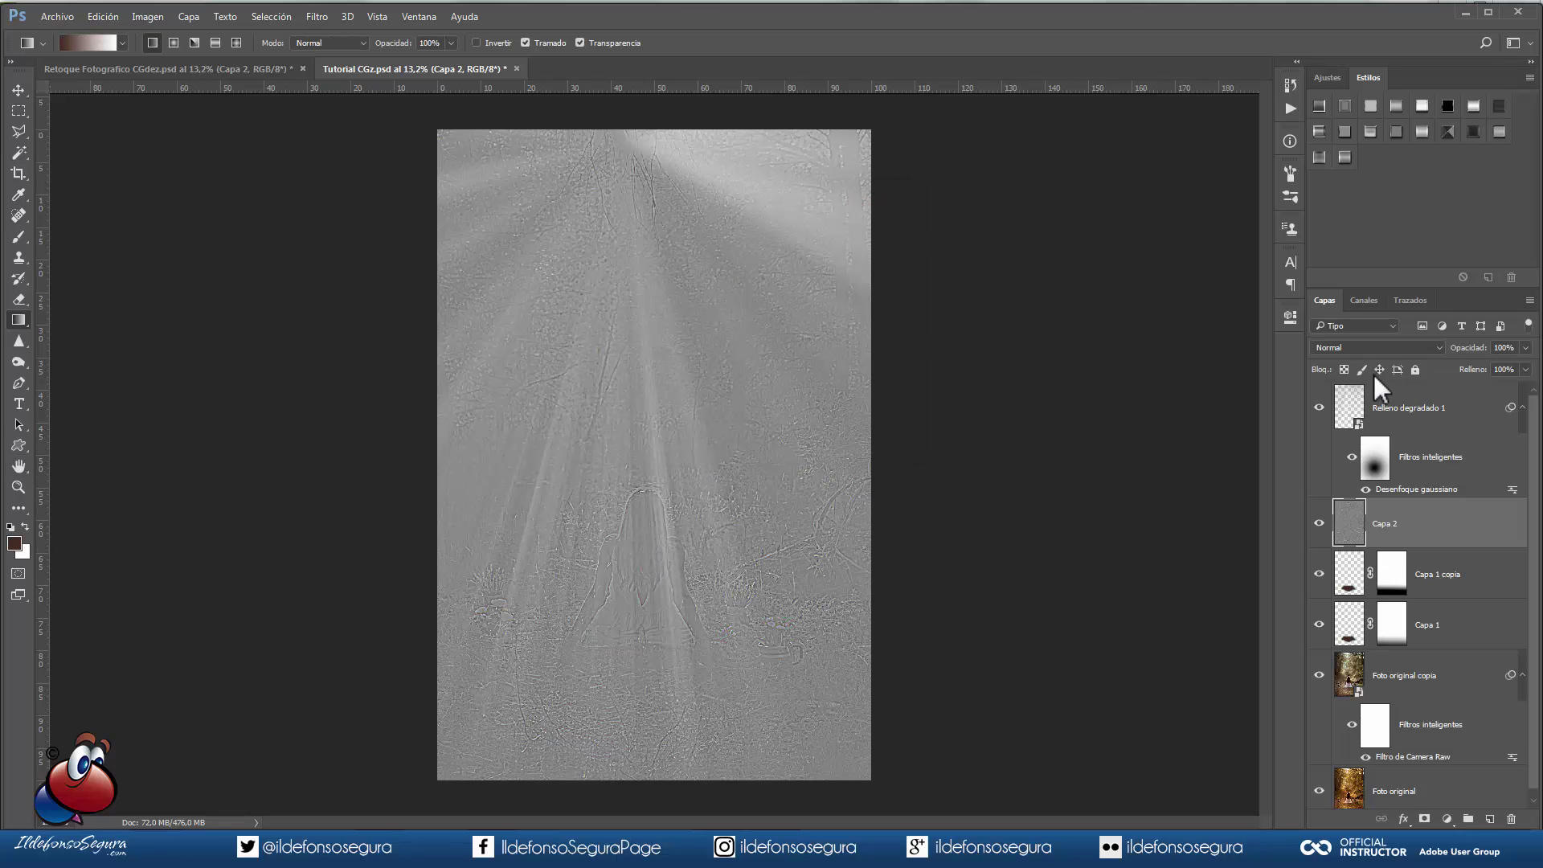
Step: Set the High Pass layer's blend mode to Luz fuerte (Hard Light) and its opacity to 80%
left_click(1373, 345)
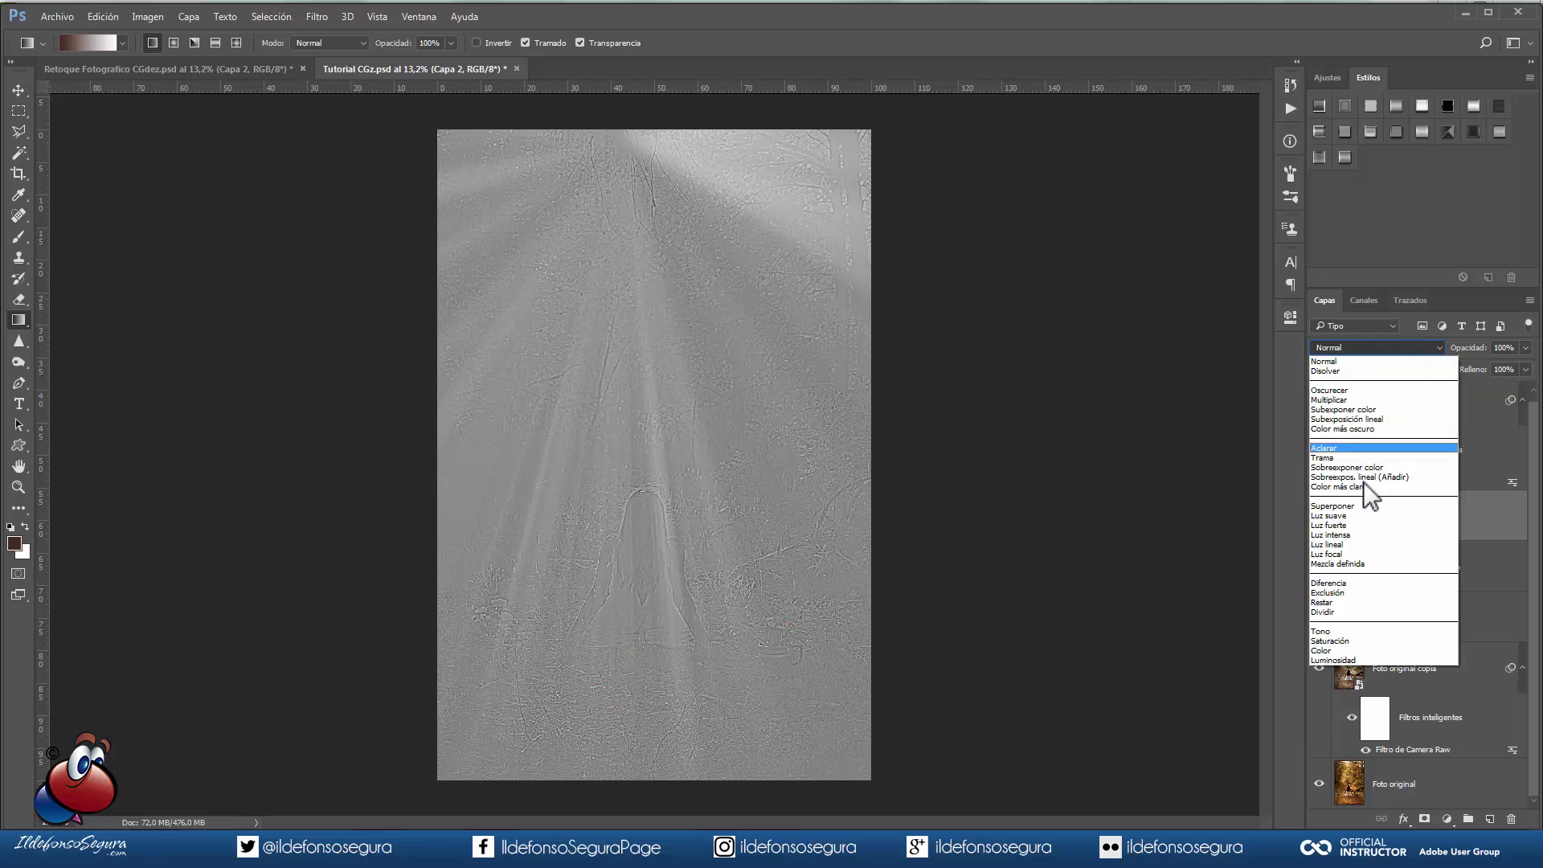
left_click(1354, 525)
left_click(1438, 259)
type("80")
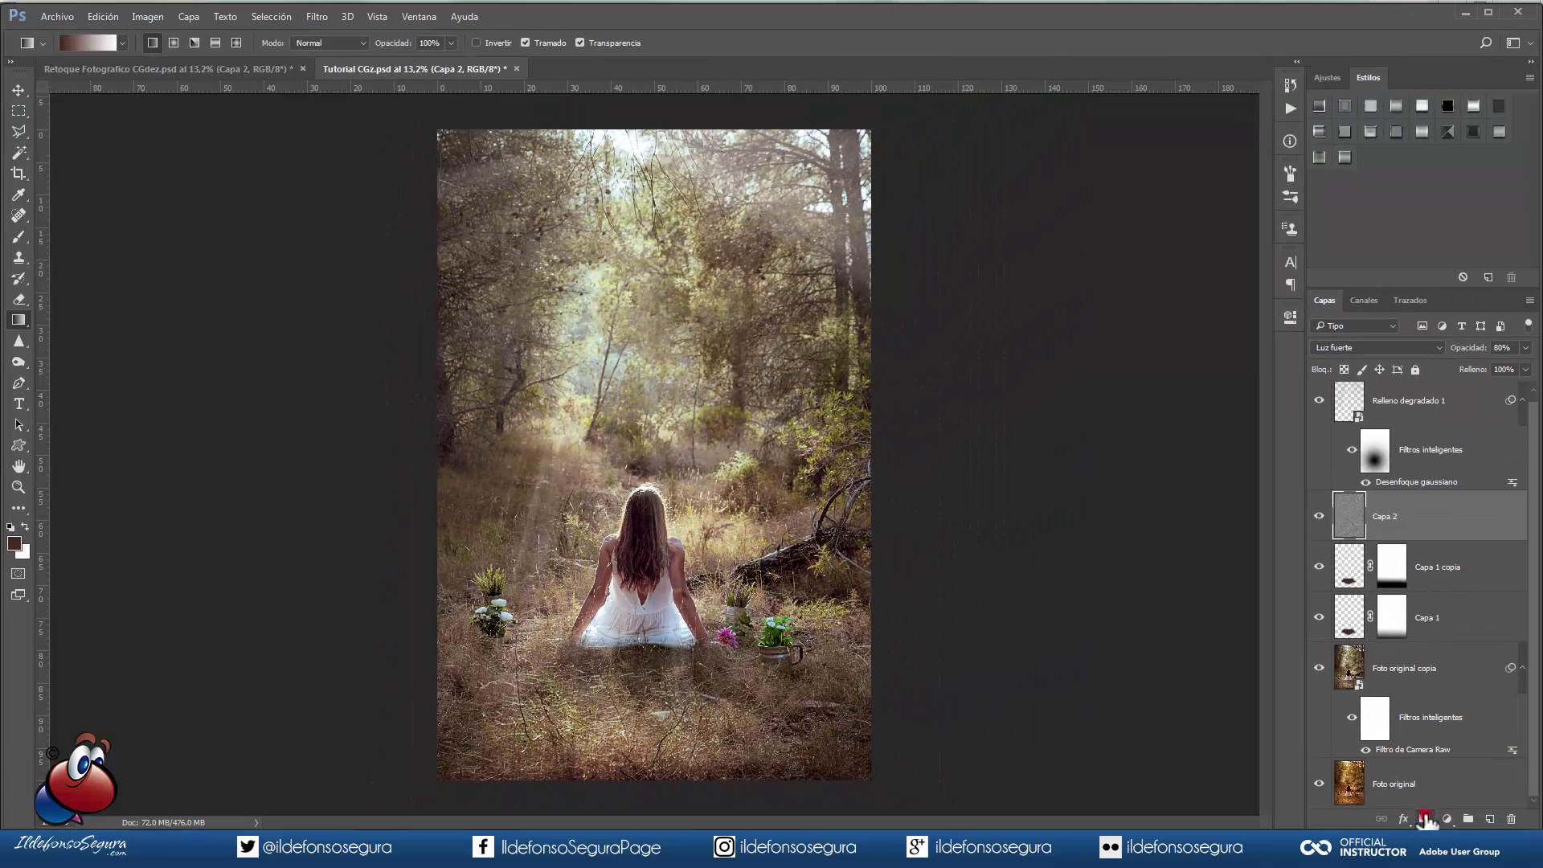
Step: Mask the High Pass layer with a black-to-white gradient from the treetops down to the ground, then inspect the mask and compare the sharpening
left_click(1425, 818)
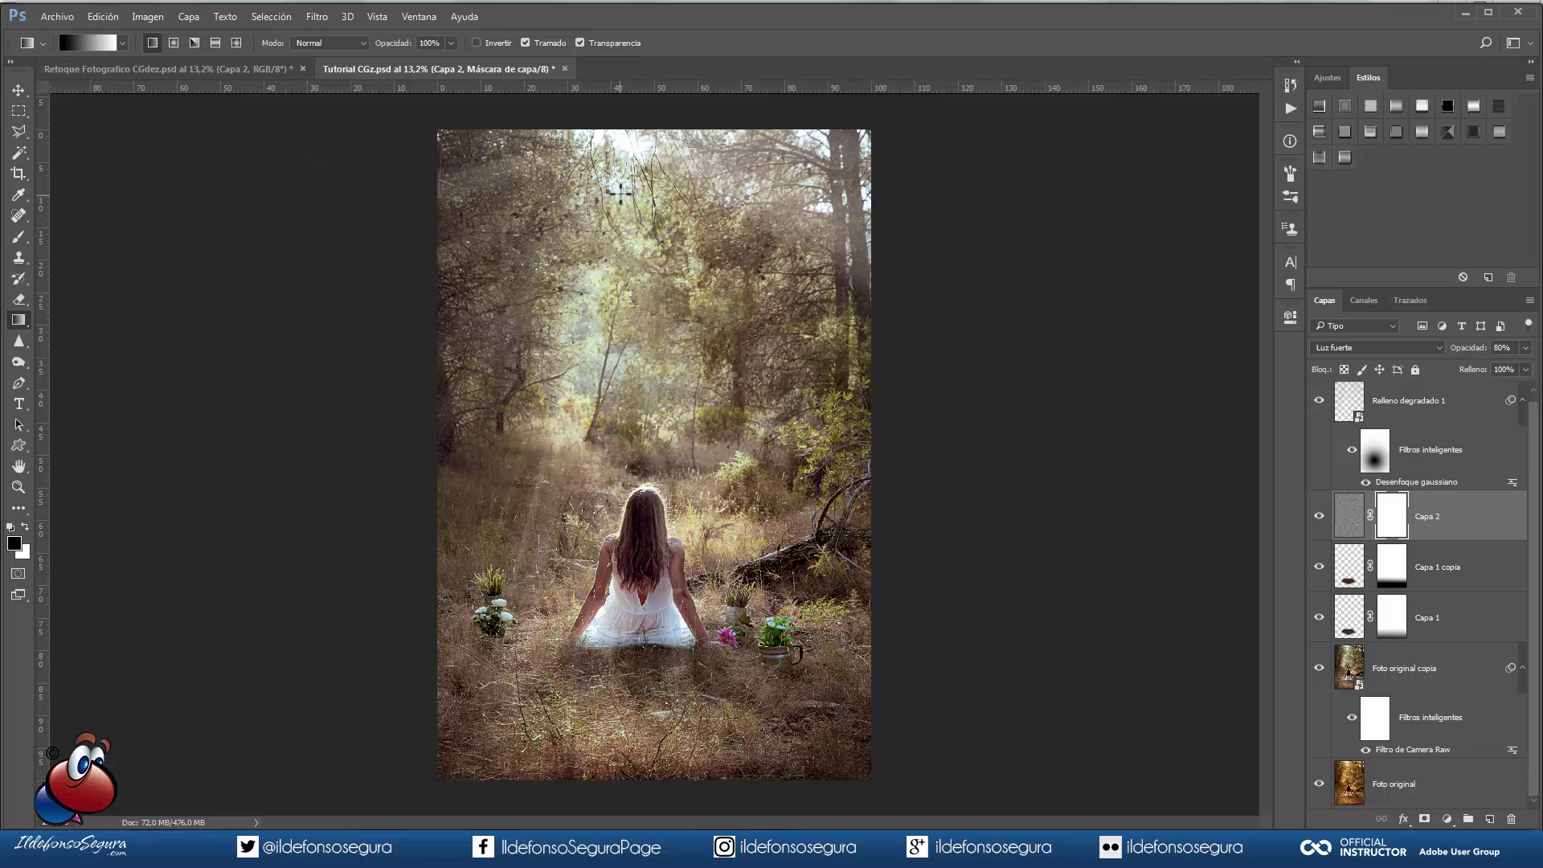
mouse_move(609, 169)
left_mouse_down()
mouse_move(613, 156)
mouse_move(630, 541)
mouse_move(605, 686)
left_mouse_up()
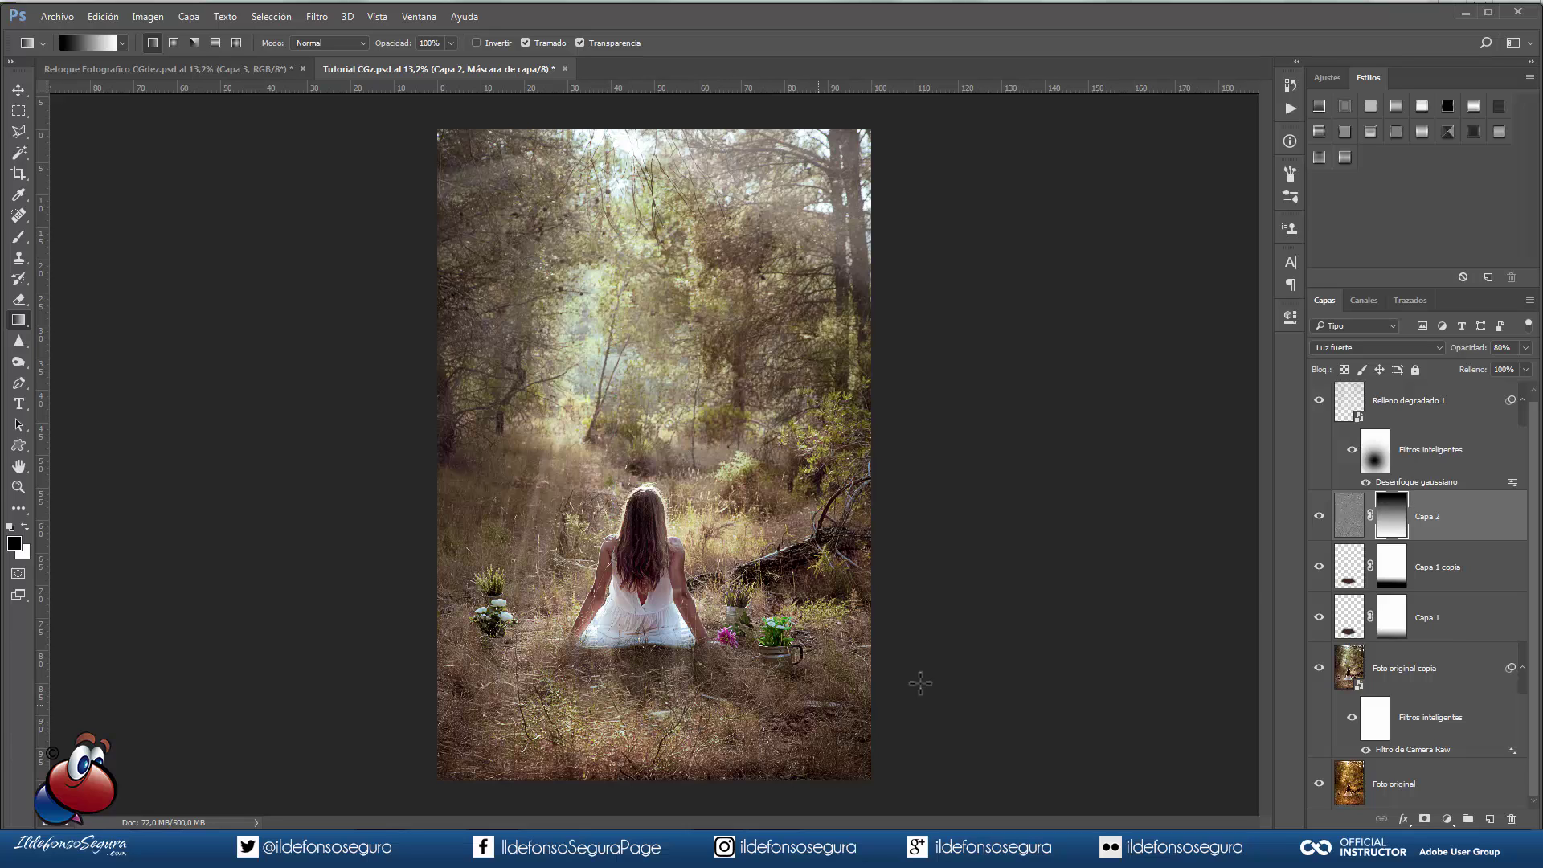
left_click(1390, 521, "alt")
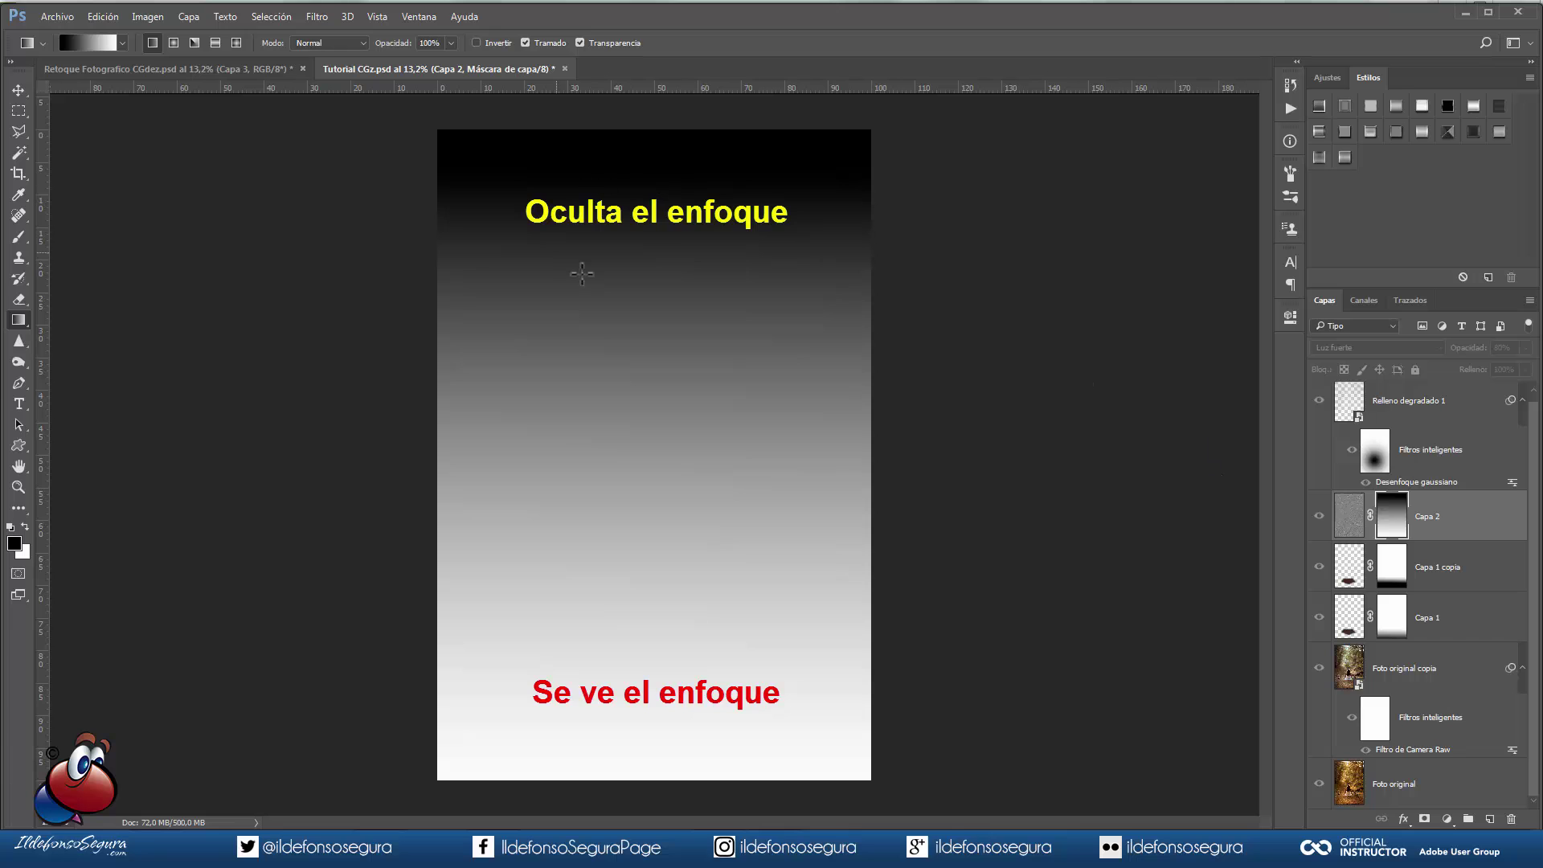
left_click(1393, 521, "alt")
left_click(1320, 518)
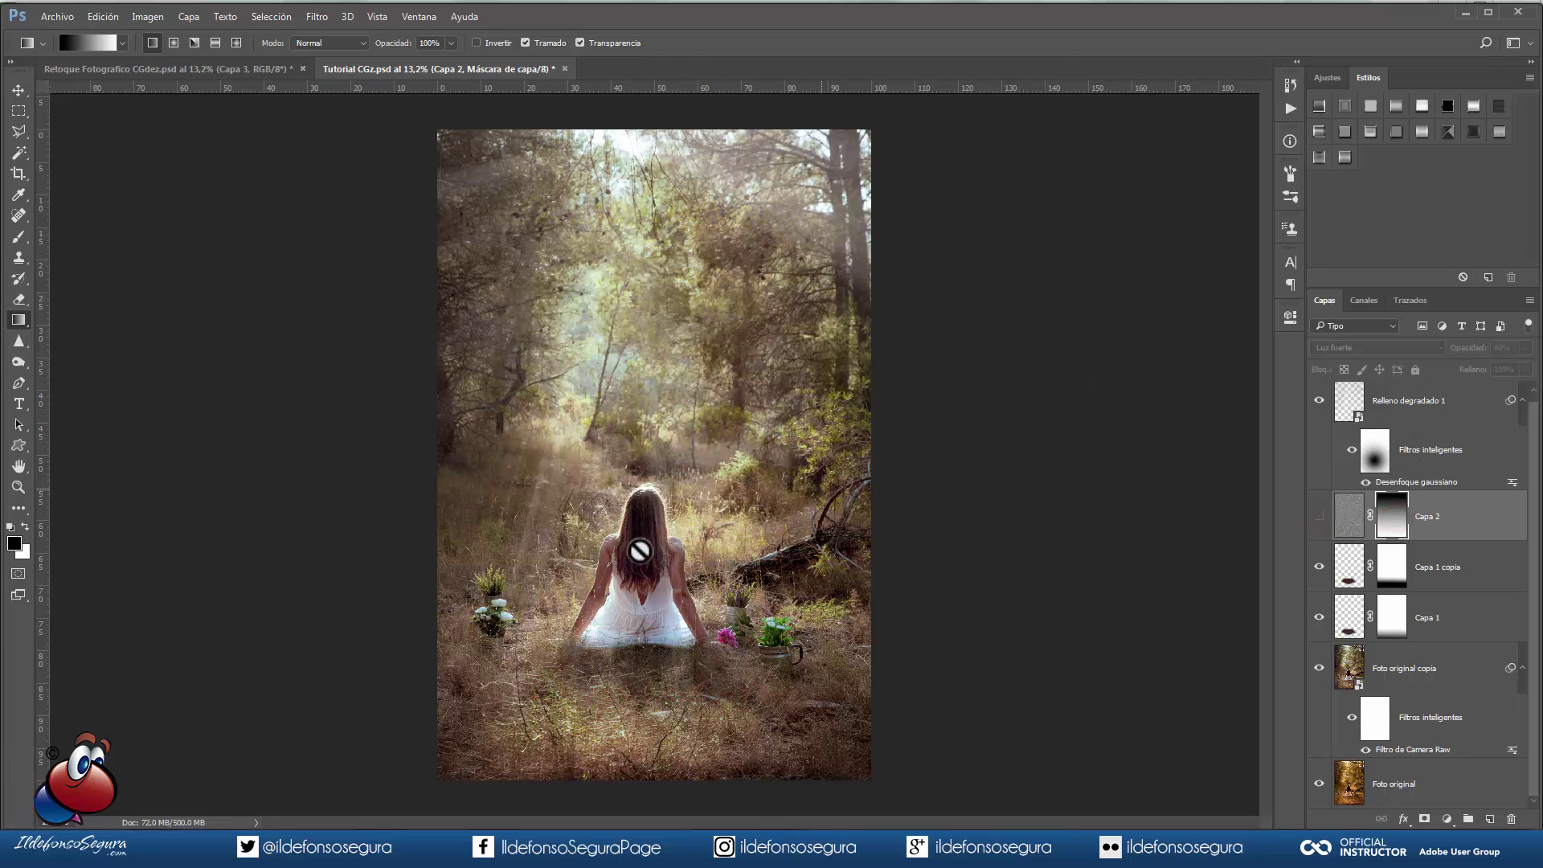
left_click(1320, 516)
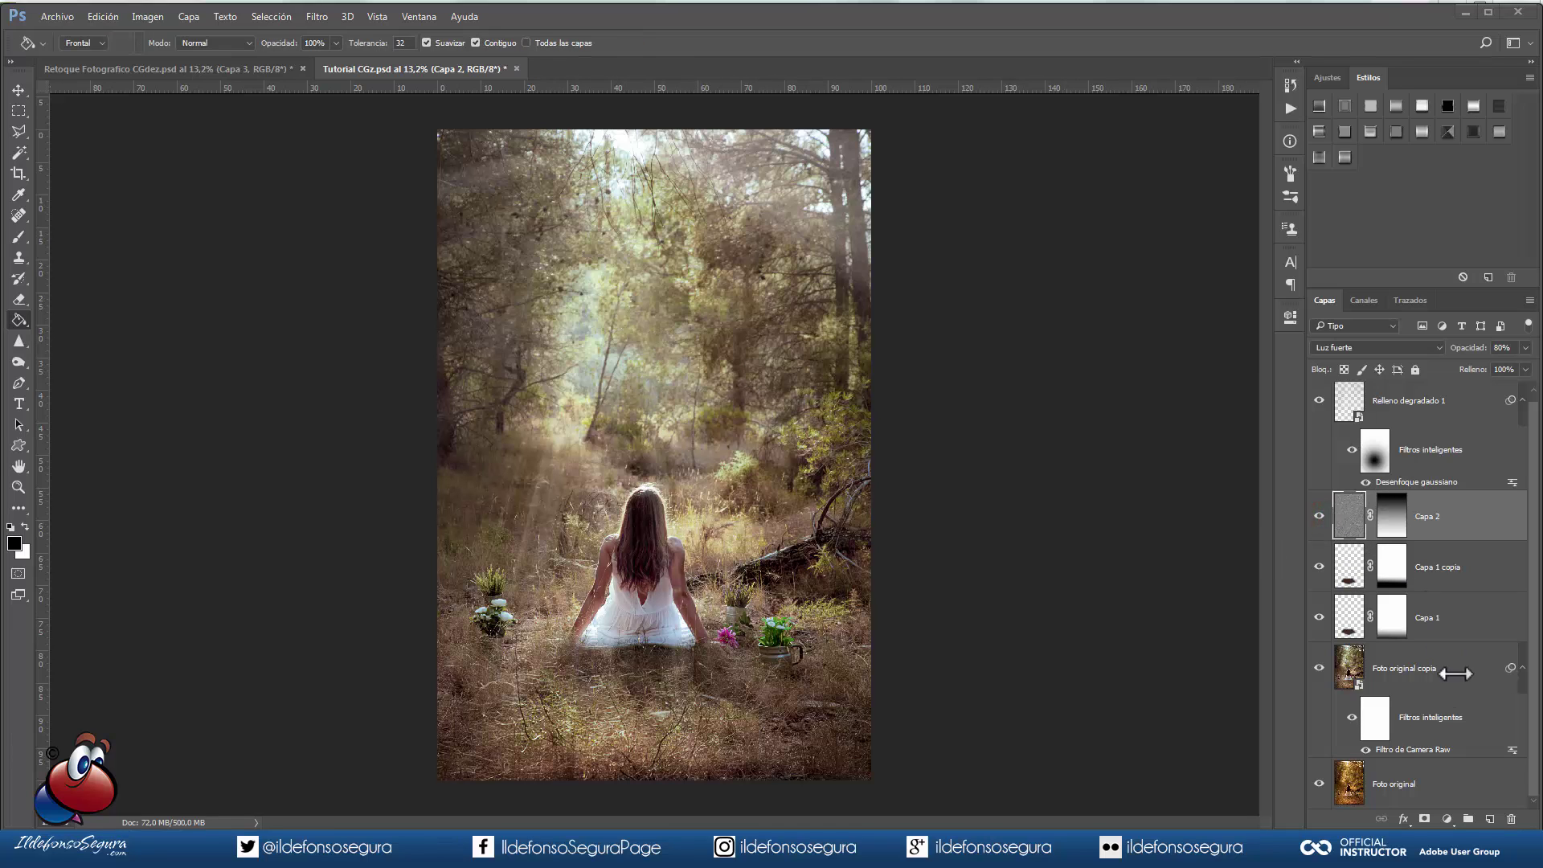
Step: Add a new layer above the High Pass layer and fill it with neutral gray at 0% saturation and 50% brightness (808080)
left_click(1490, 819)
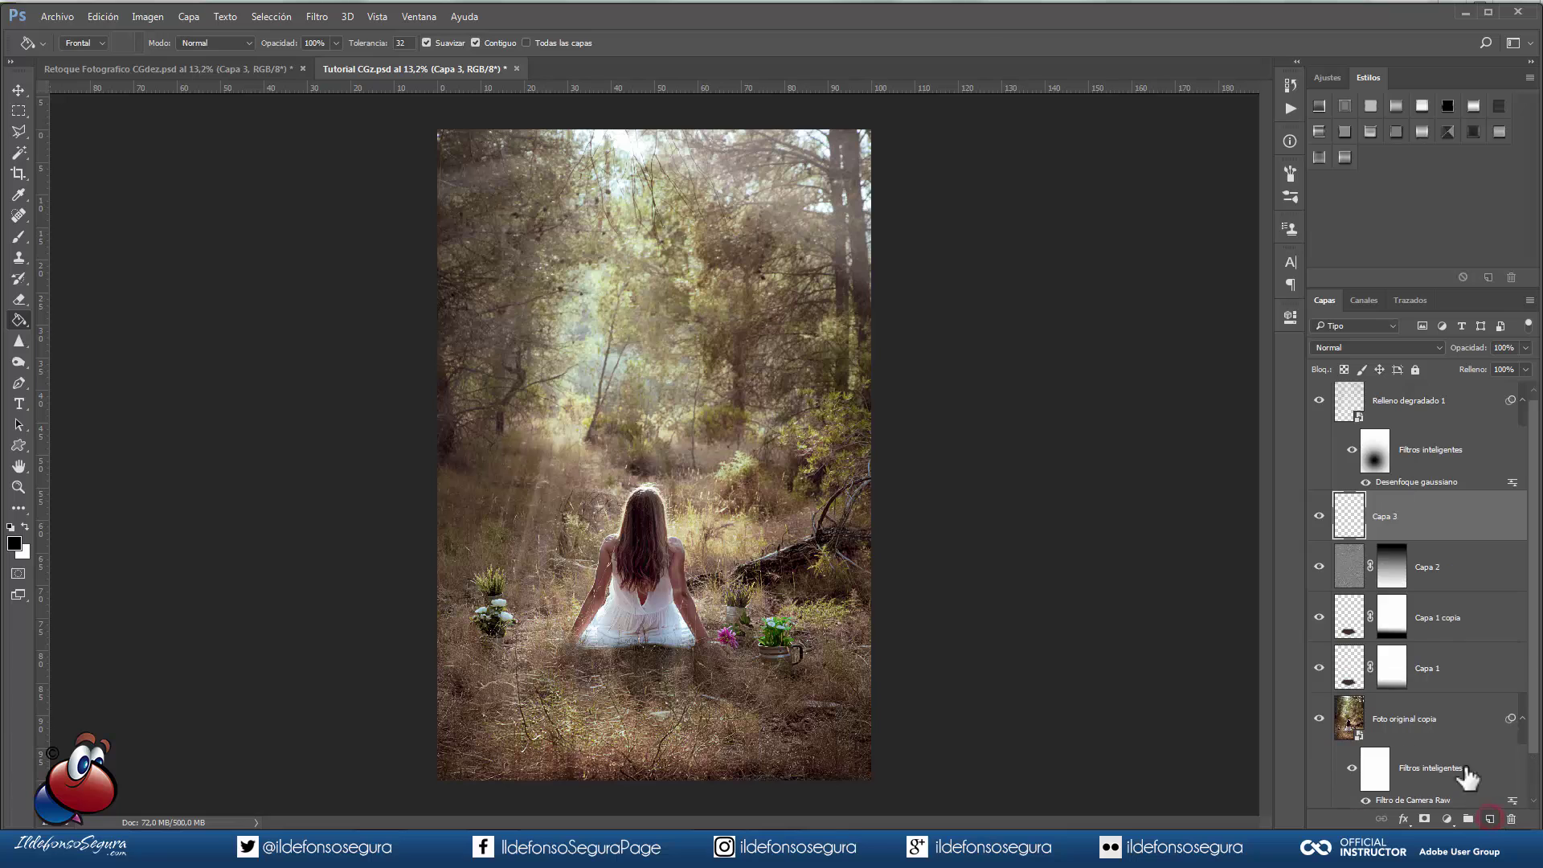
right_click(17, 322)
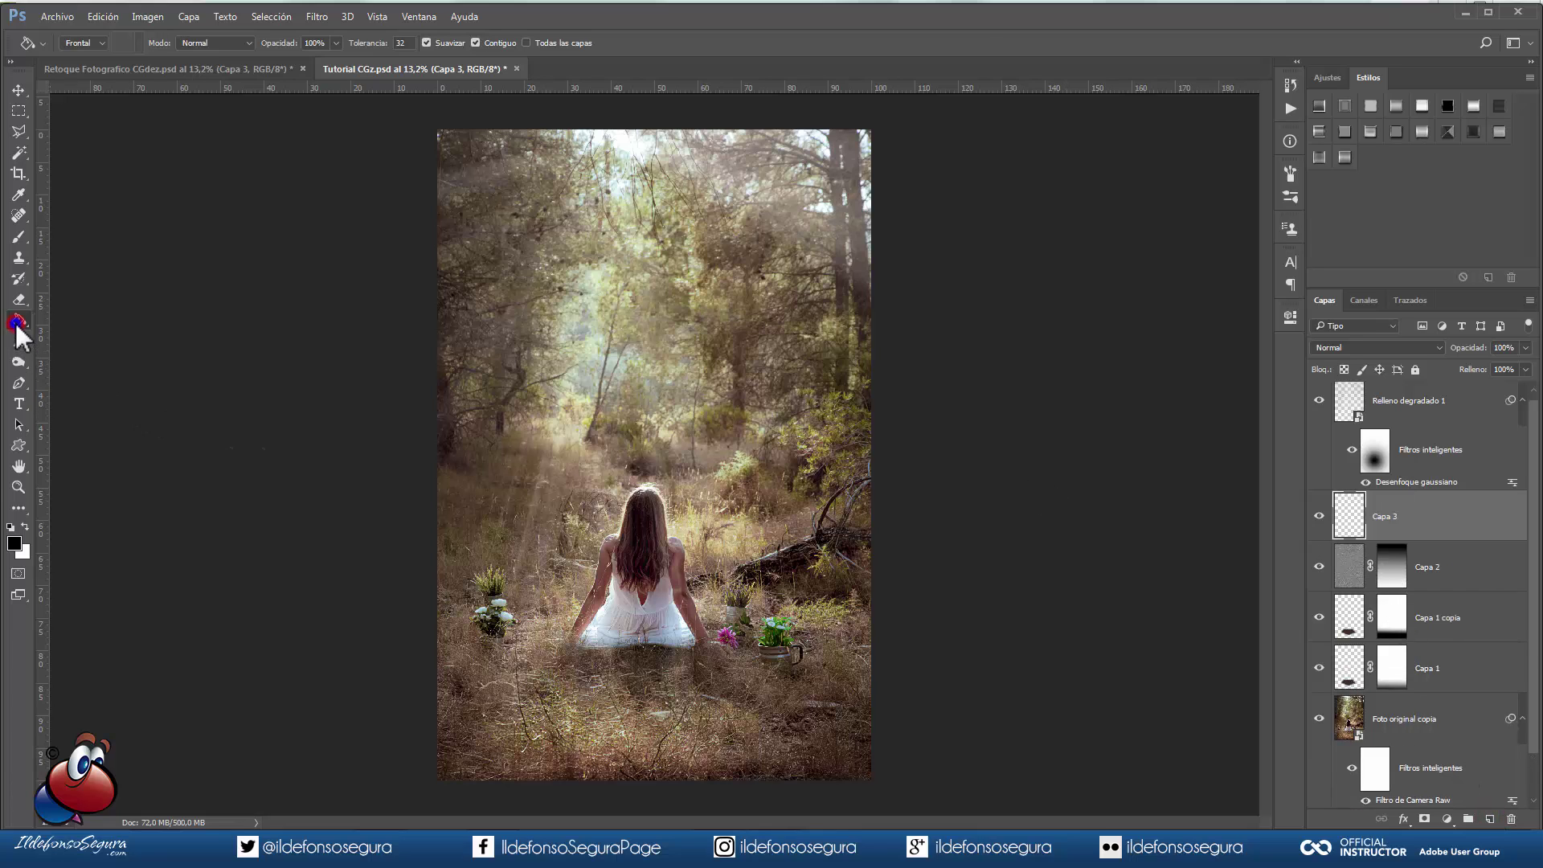
left_click(61, 335)
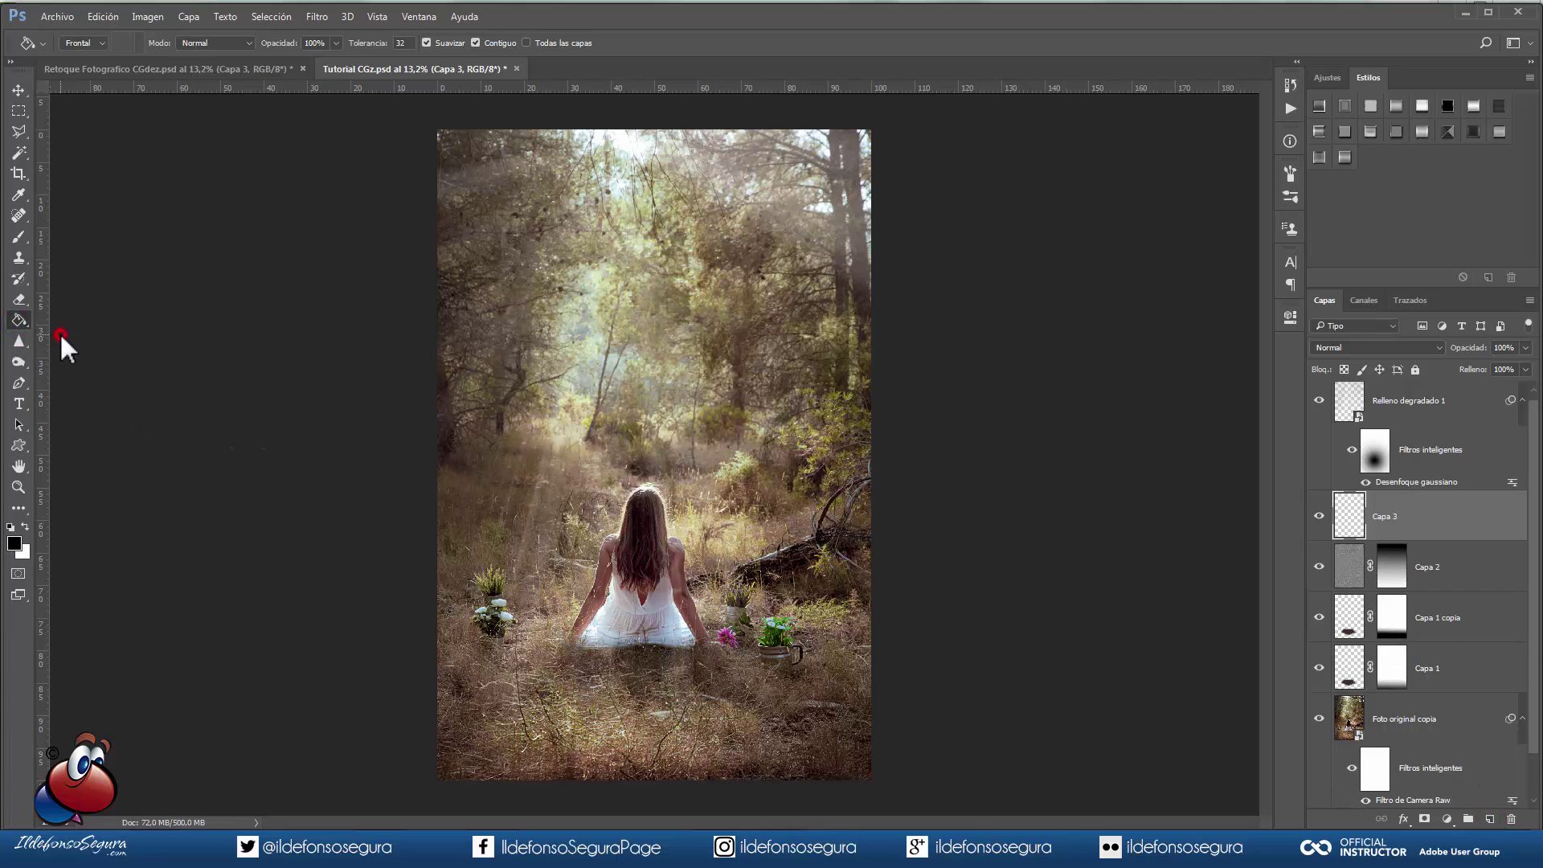
left_click(14, 543)
key("Tab")
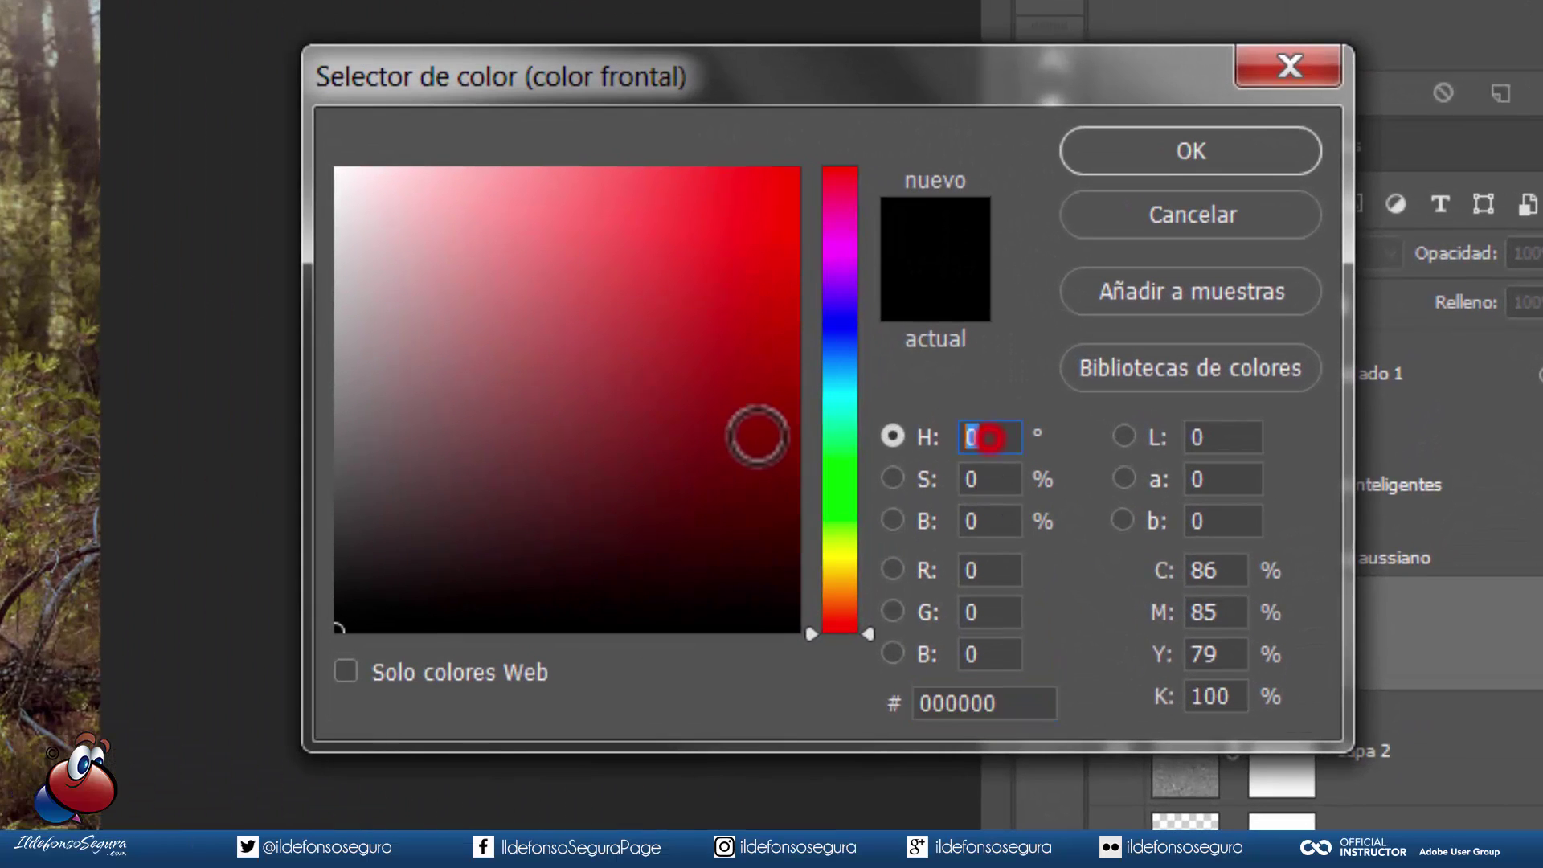
key("Tab")
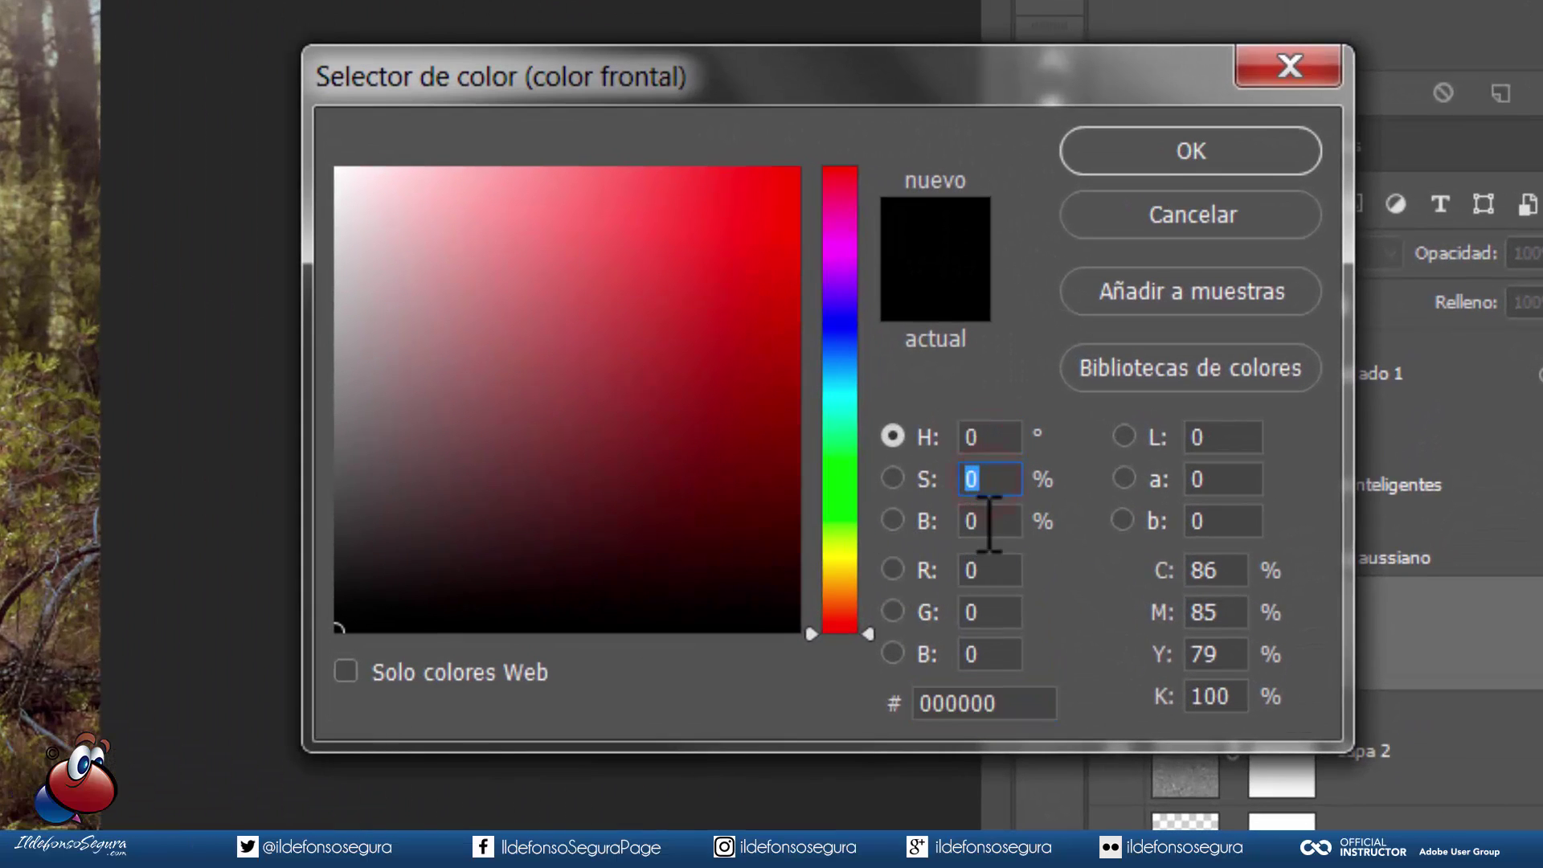
double_click(989, 524)
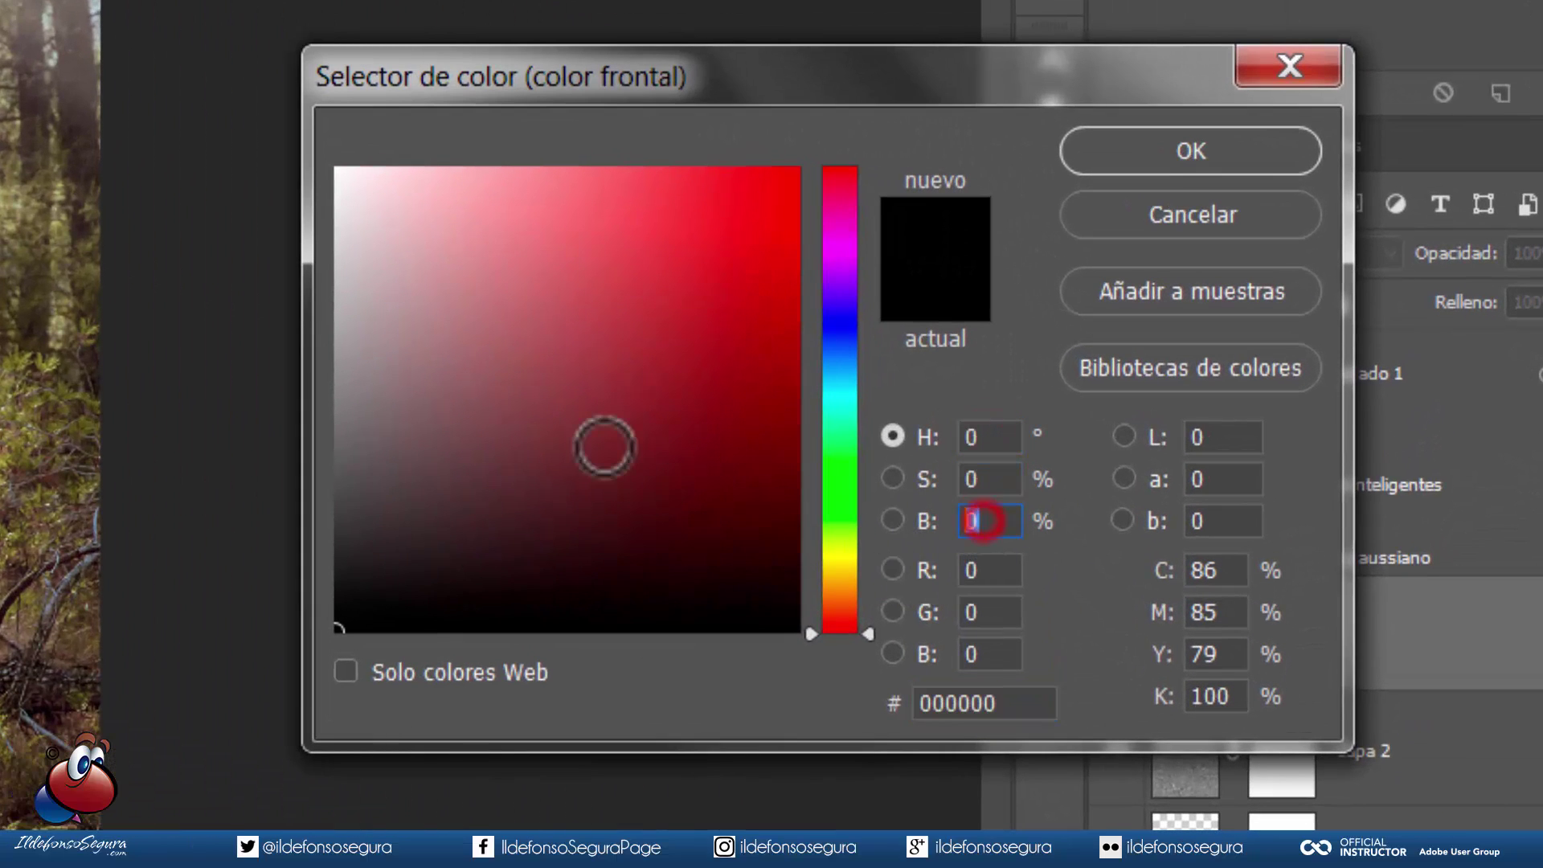
type("50")
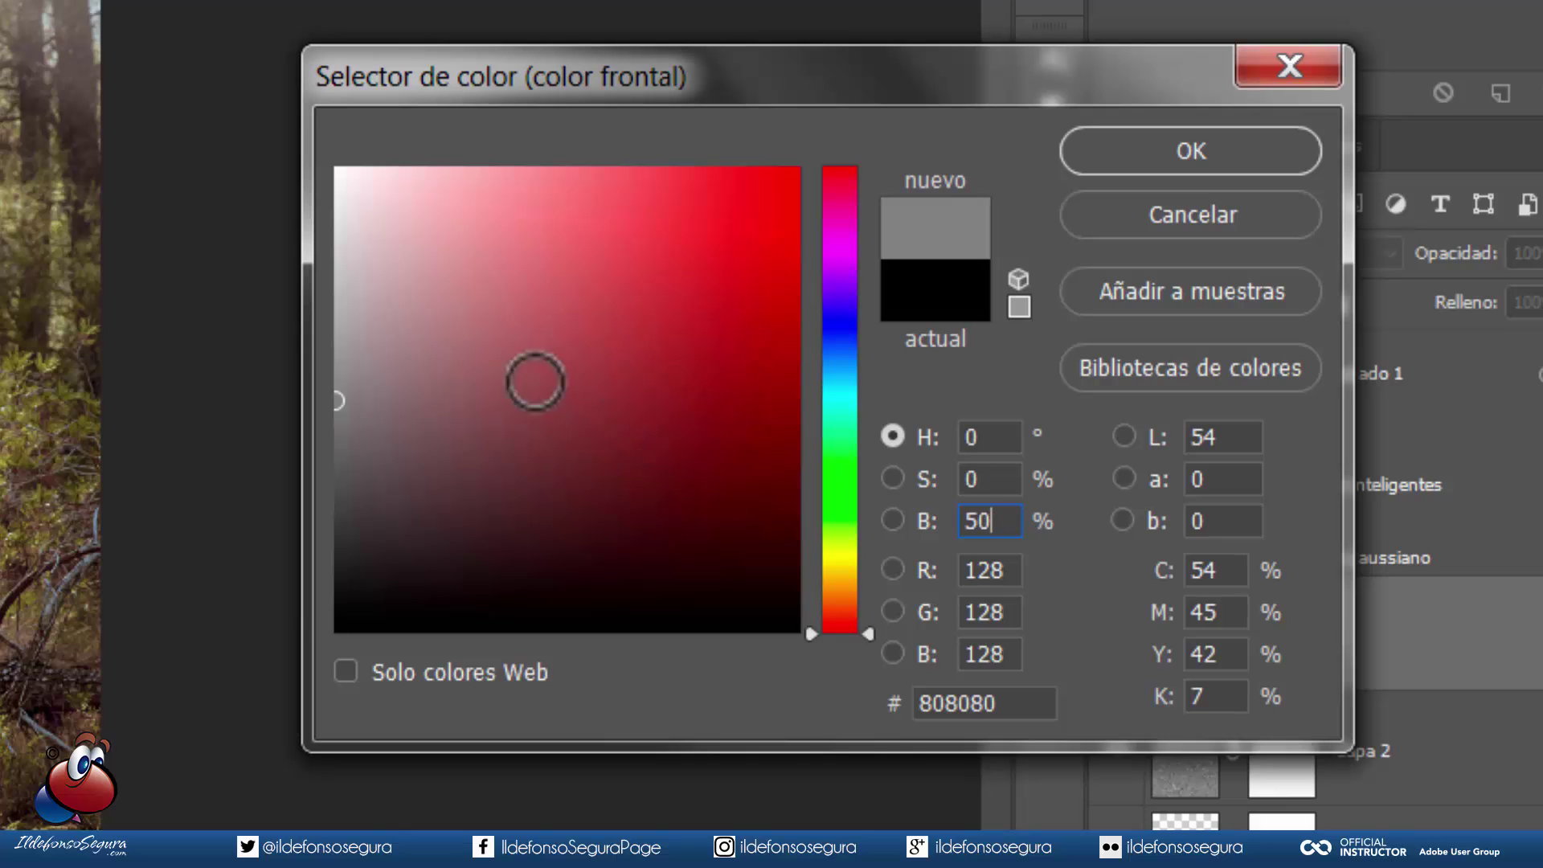
left_click(1135, 145)
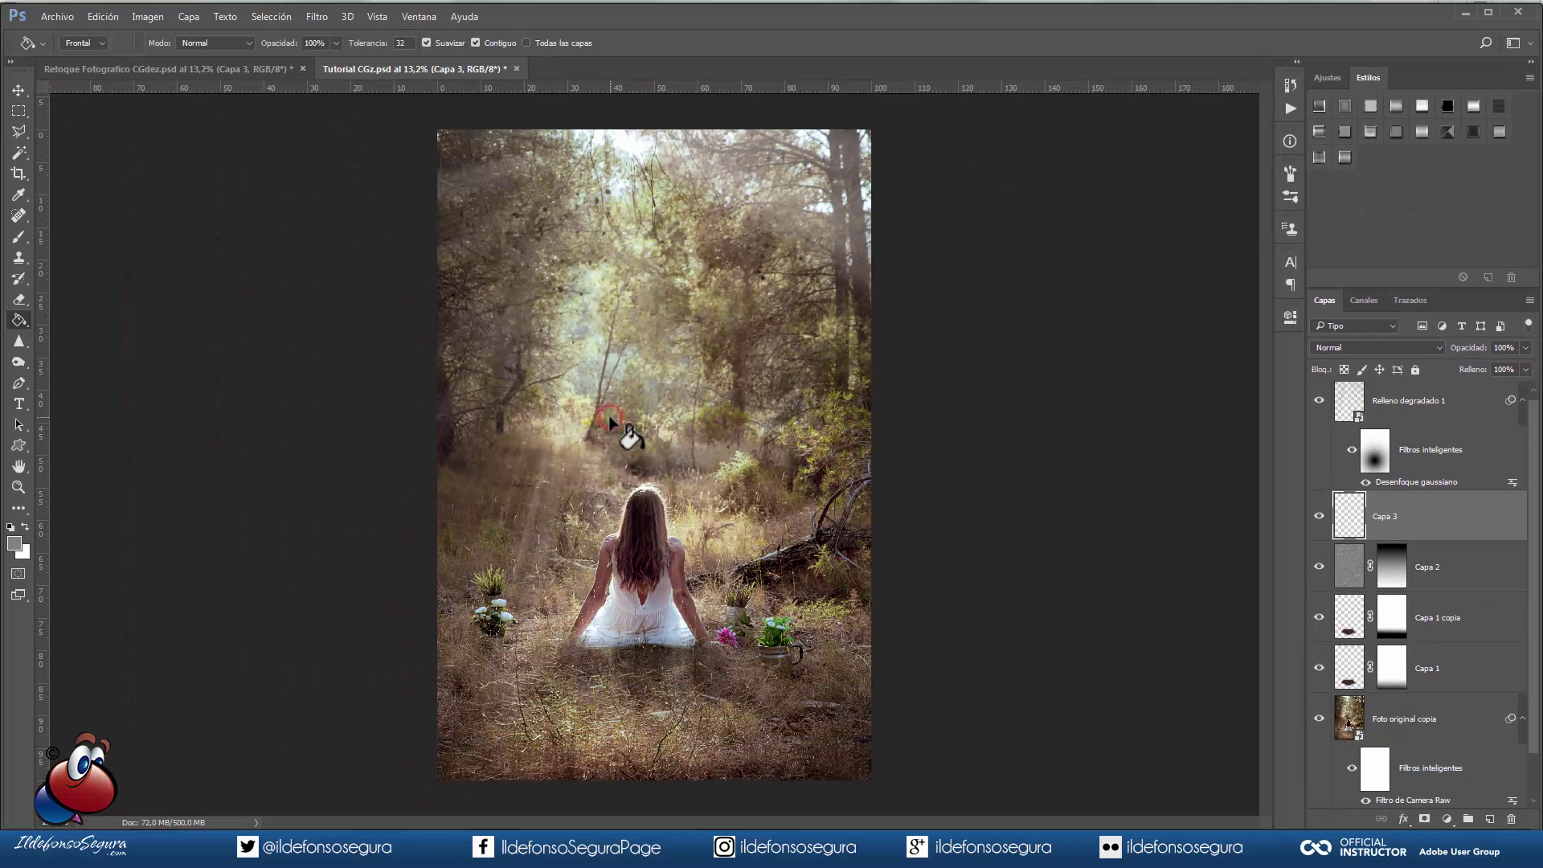
left_click(610, 420)
Step: Hide the light-rays layer, set the gray layer's blend mode to Luz suave (Soft Light), and compare the image with and without it
left_click(1319, 401)
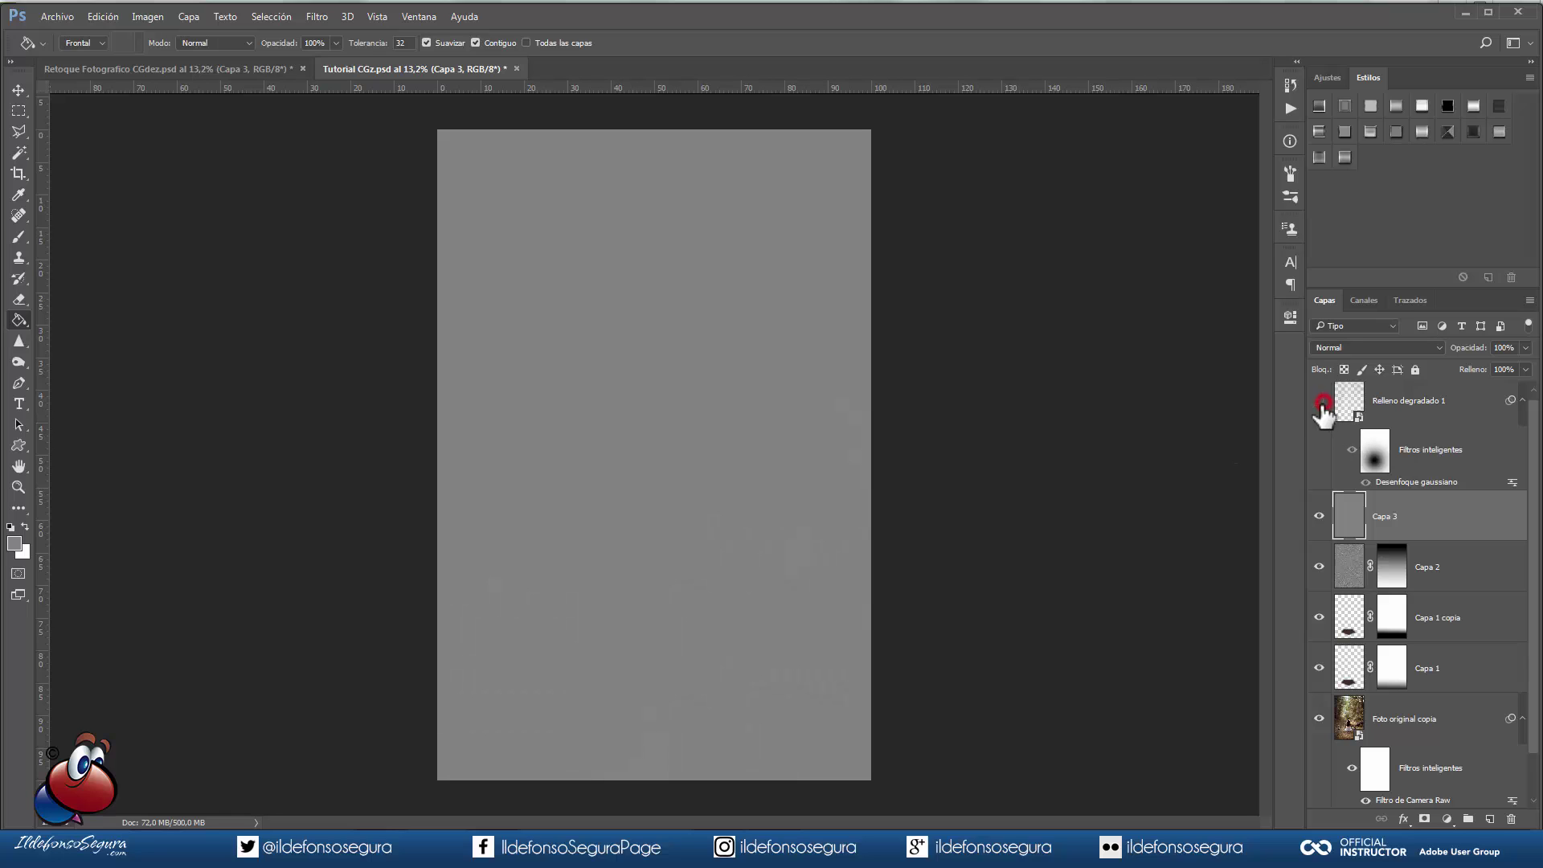
left_click(1382, 349)
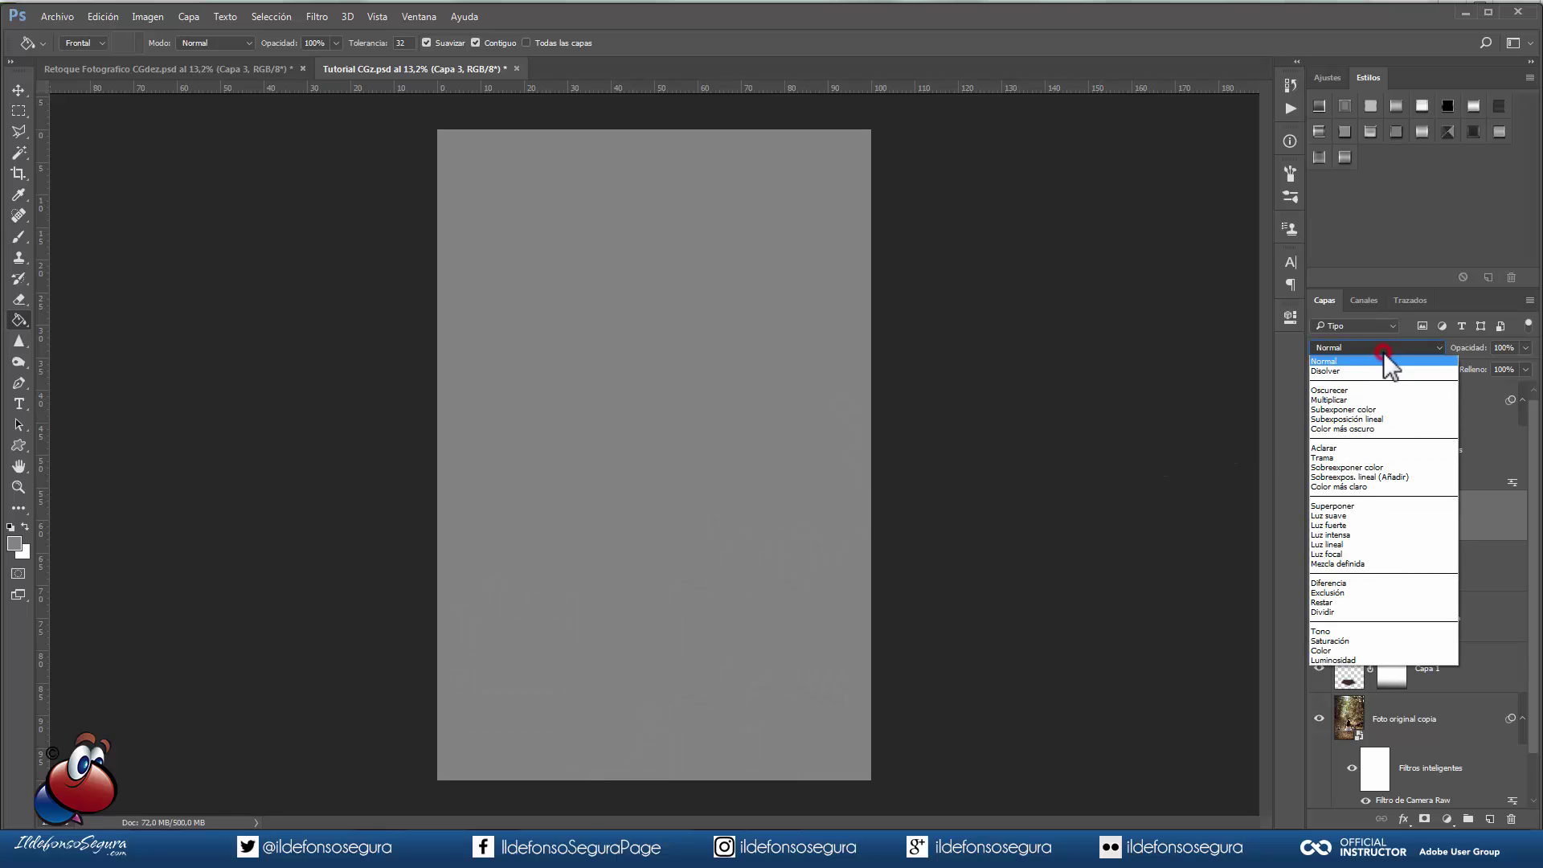
left_click(1358, 516)
left_click(1319, 516)
left_click(1320, 517)
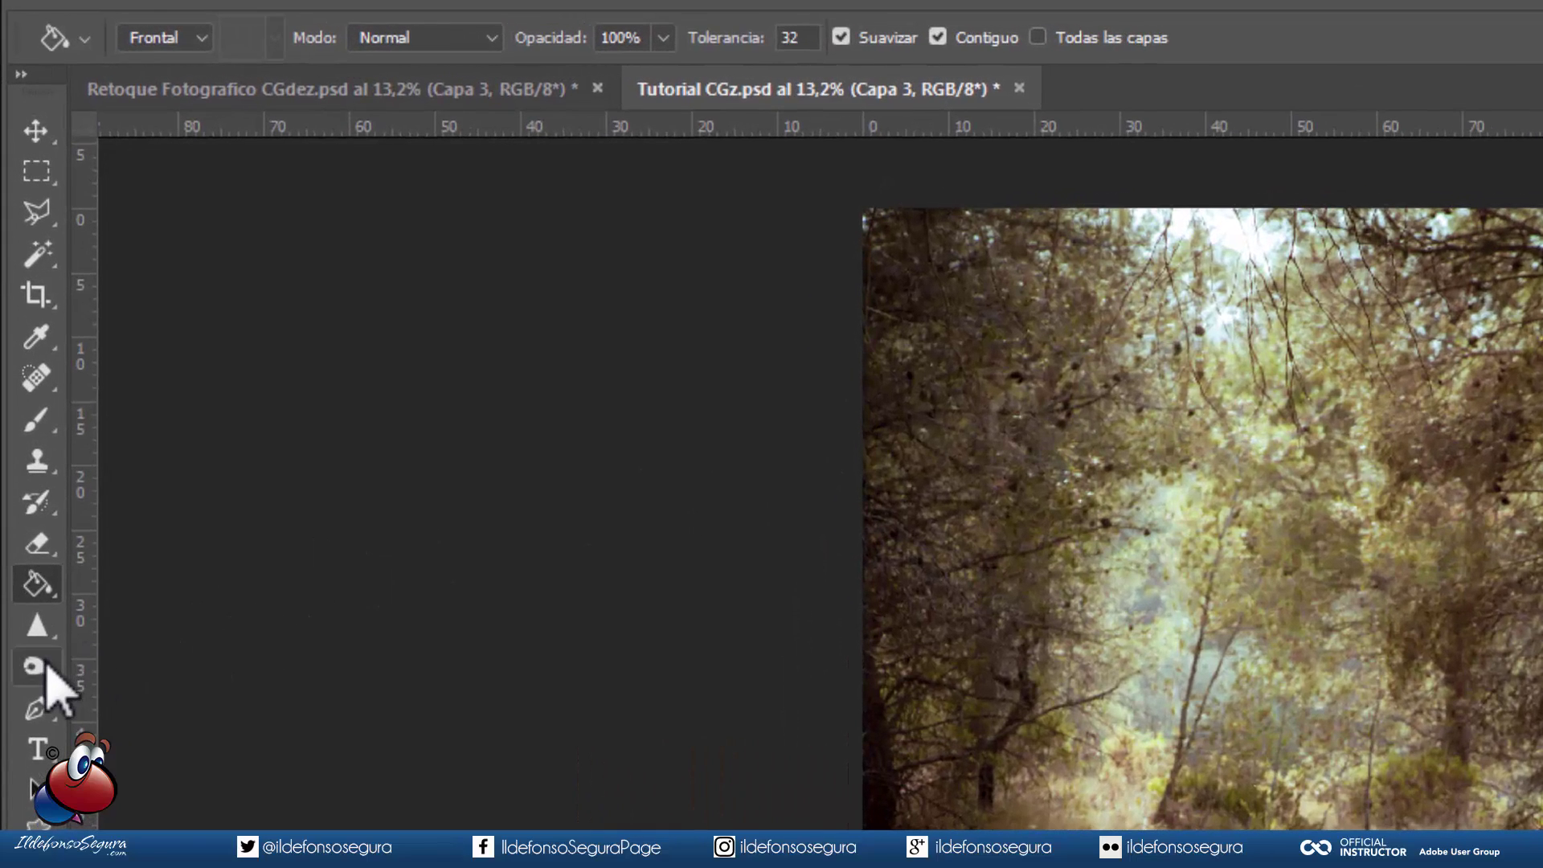
Step: Burn the shaded edge of the dress beside the woman's right arm with the Burn tool, midtones at 35% exposure, and inspect the gray layer alone
left_click(45, 666)
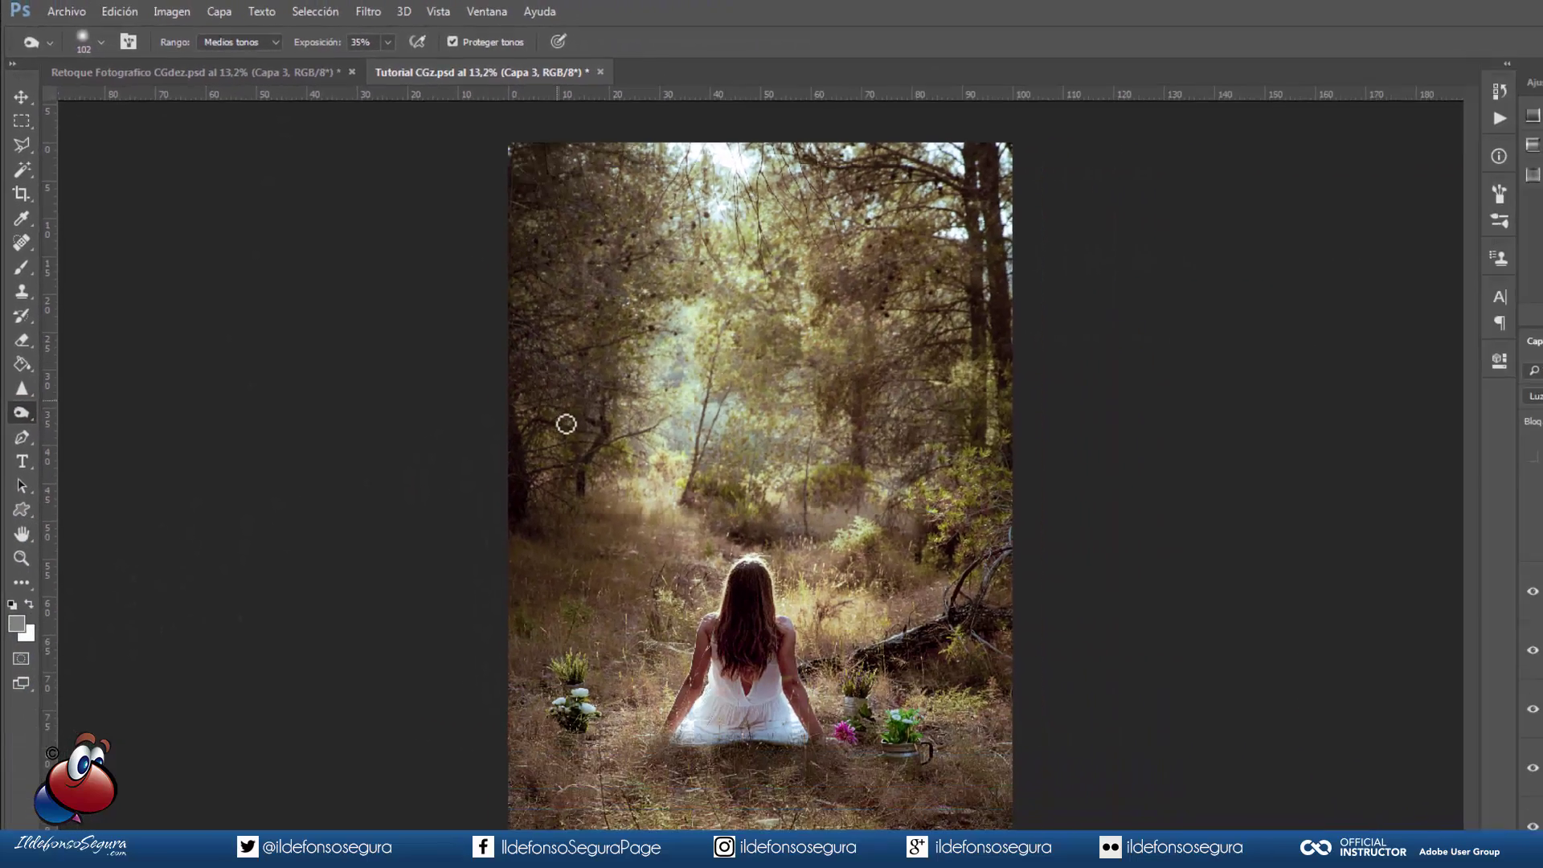
left_click_drag(491, 379, 509, 376)
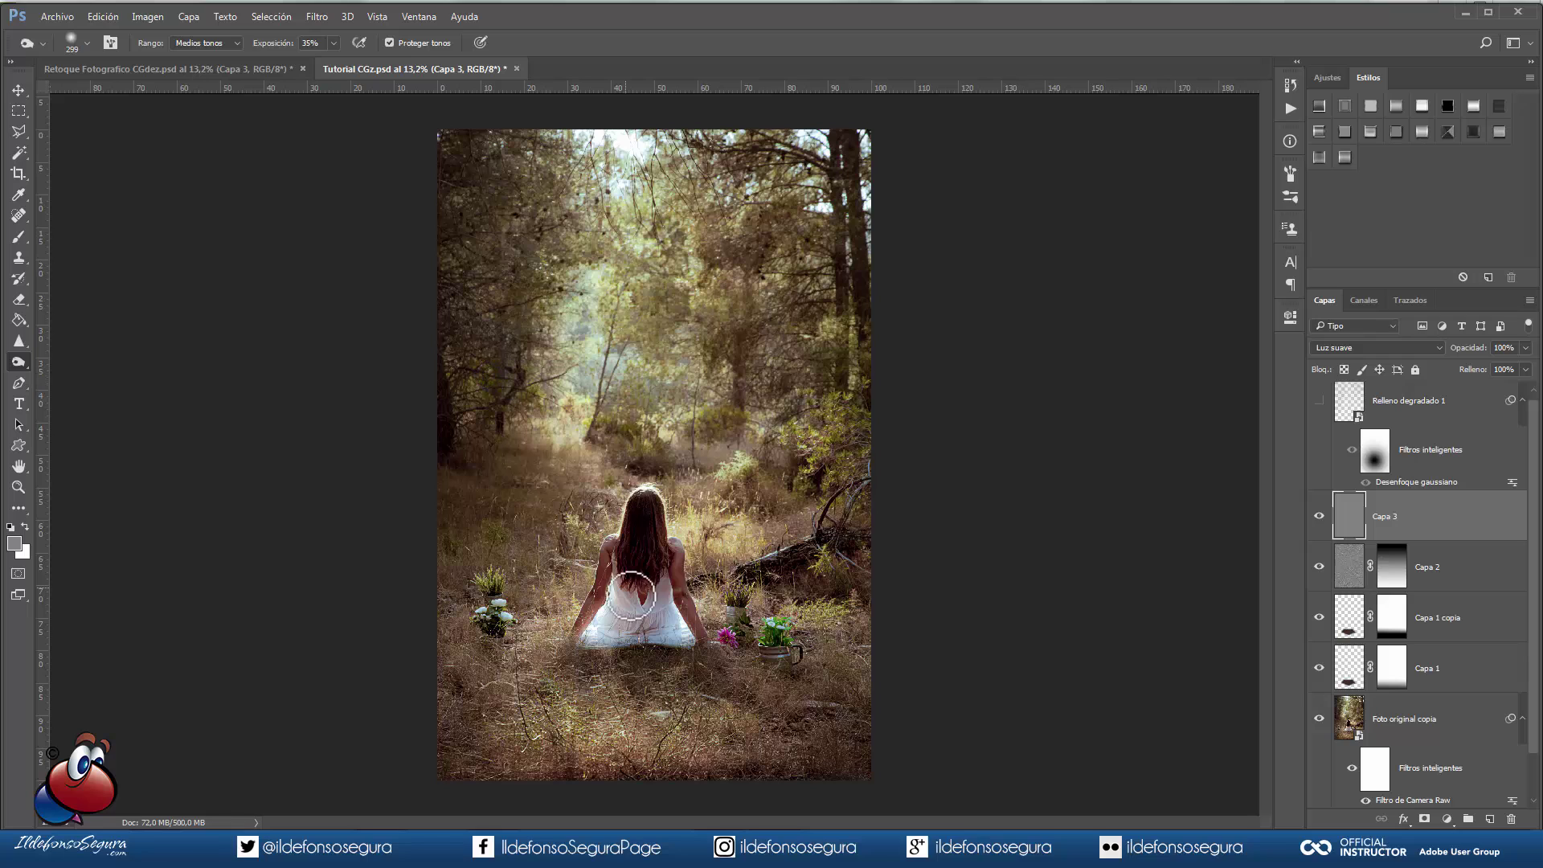
left_click(17, 488)
left_click_drag(531, 443, 792, 692)
left_click_drag(623, 542, 711, 516)
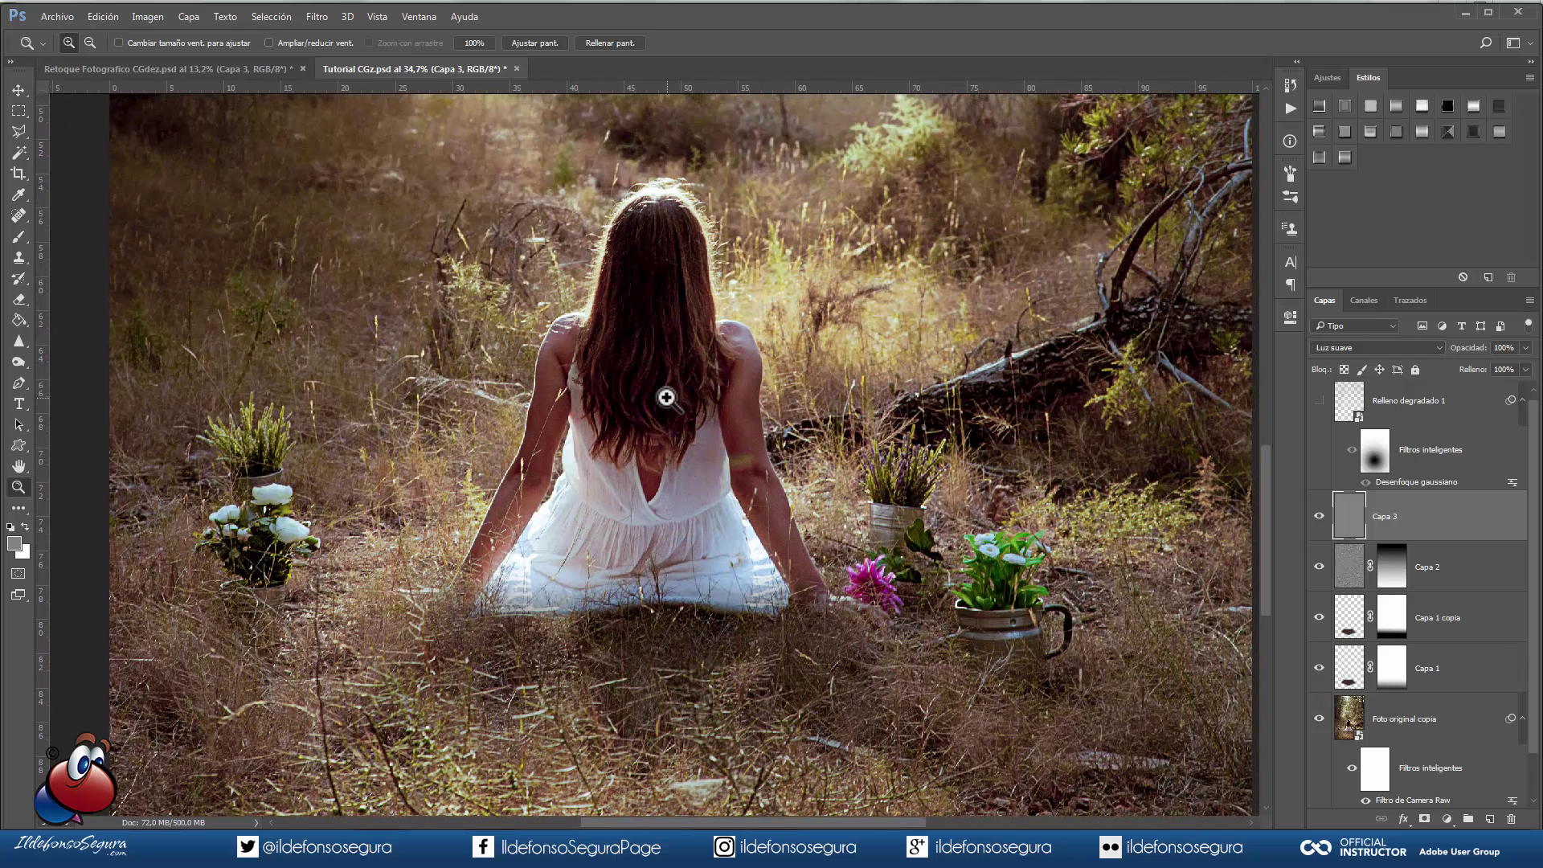
left_click(18, 363)
mouse_move(728, 397)
left_mouse_down()
mouse_move(708, 411)
mouse_move(733, 481)
left_mouse_up()
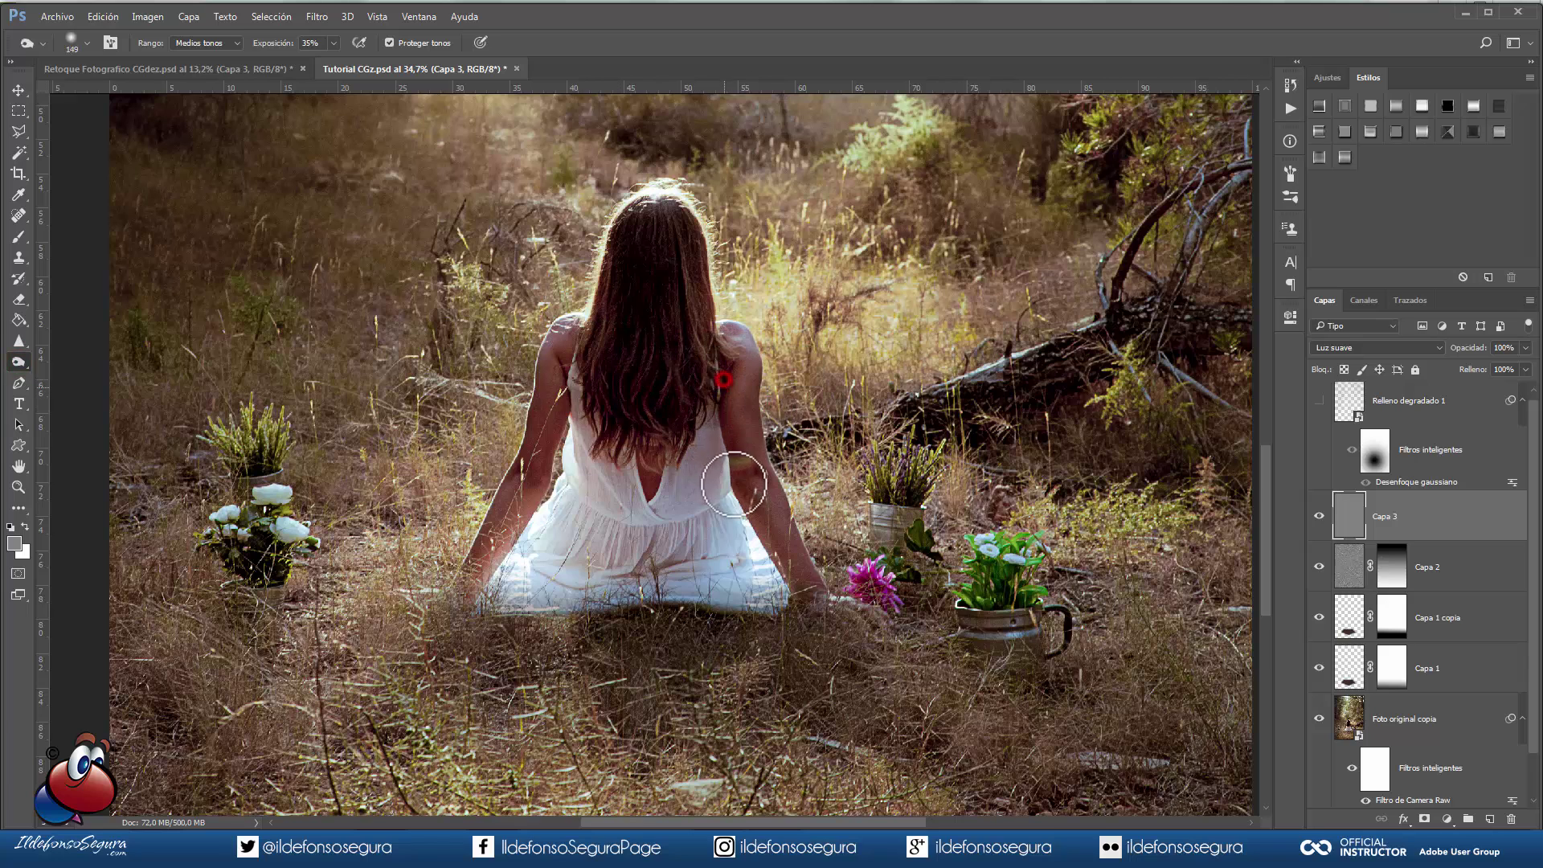
left_click_drag(730, 412, 748, 478)
left_click(1319, 516, "alt")
left_click(1318, 517, "alt")
Step: Burn the shadows along the woman's arms, the folds of her dress and the inner strands of her hair on the gray layer
left_click_drag(565, 413, 555, 447)
left_click_drag(520, 528, 506, 558)
mouse_move(602, 530)
left_mouse_down()
mouse_move(608, 553)
mouse_move(650, 555)
left_mouse_up()
left_click_drag(689, 511, 691, 529)
left_click_drag(712, 534, 715, 551)
left_click_drag(702, 451, 705, 474)
left_click_drag(621, 436, 613, 485)
left_click_drag(645, 229, 643, 281)
mouse_move(678, 228)
left_mouse_down()
mouse_move(697, 359)
mouse_move(614, 372)
left_mouse_up()
left_click_drag(725, 372, 752, 486)
Step: Burn the shadows around the flowers, the mug and the fallen trunk, then check the gray layer on its own
left_click_drag(867, 597, 884, 604)
left_click_drag(1005, 598, 1014, 623)
left_click(1031, 633)
left_click_drag(948, 439, 984, 474)
left_click(1052, 386)
left_click(263, 557)
left_click(1318, 516, "alt")
left_click(1319, 517, "alt")
Step: Dodge the highlights on the woman's shoulders, hair outline, arms and dress edges with the Dodge tool, midtones at 30% exposure
right_click(18, 362)
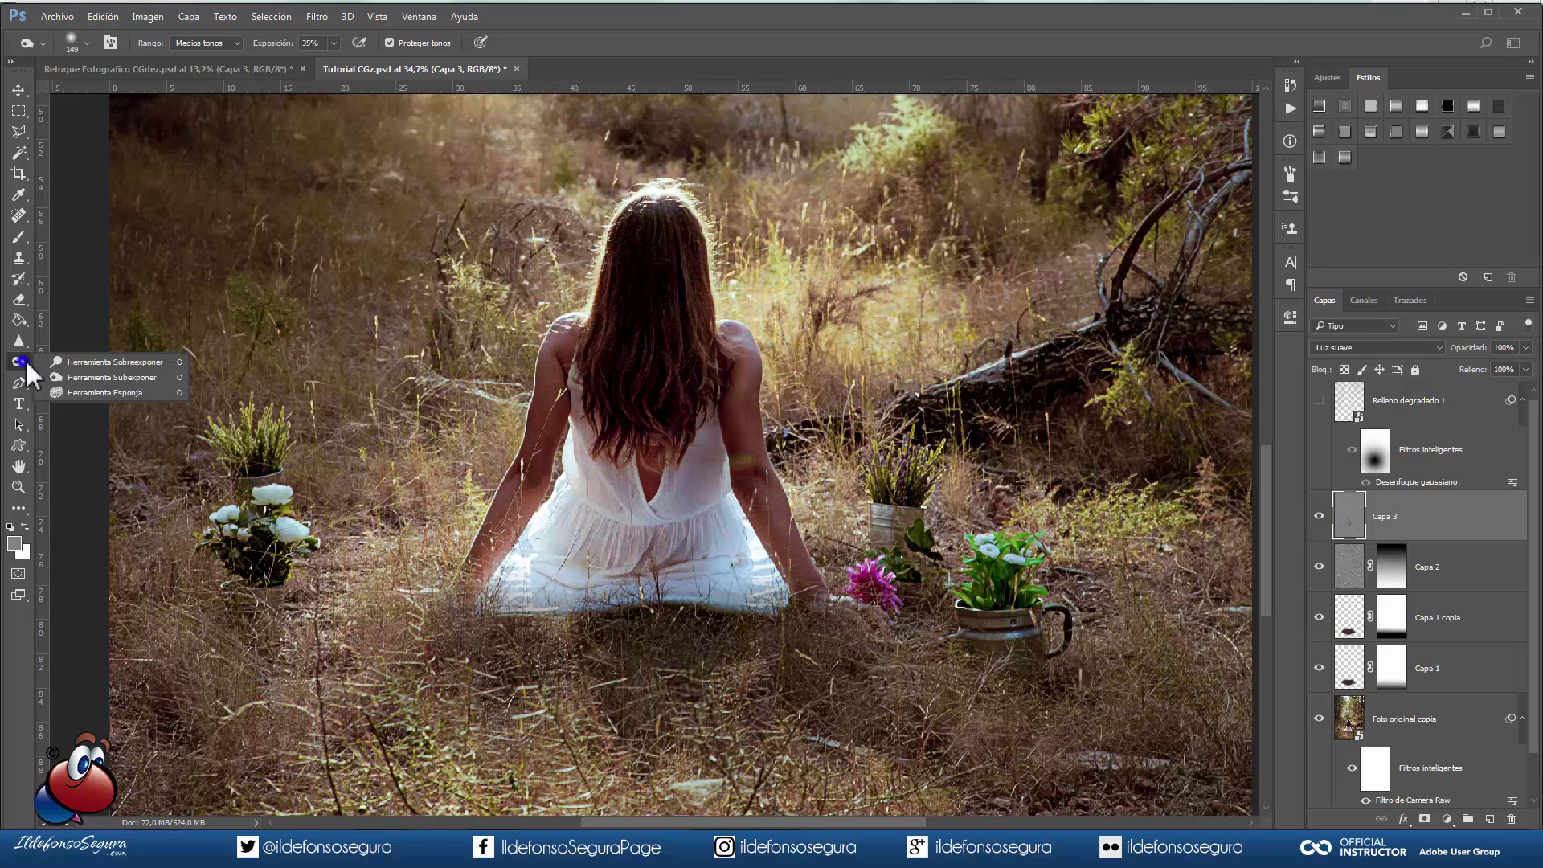
left_click(83, 364)
left_click_drag(634, 455, 651, 458)
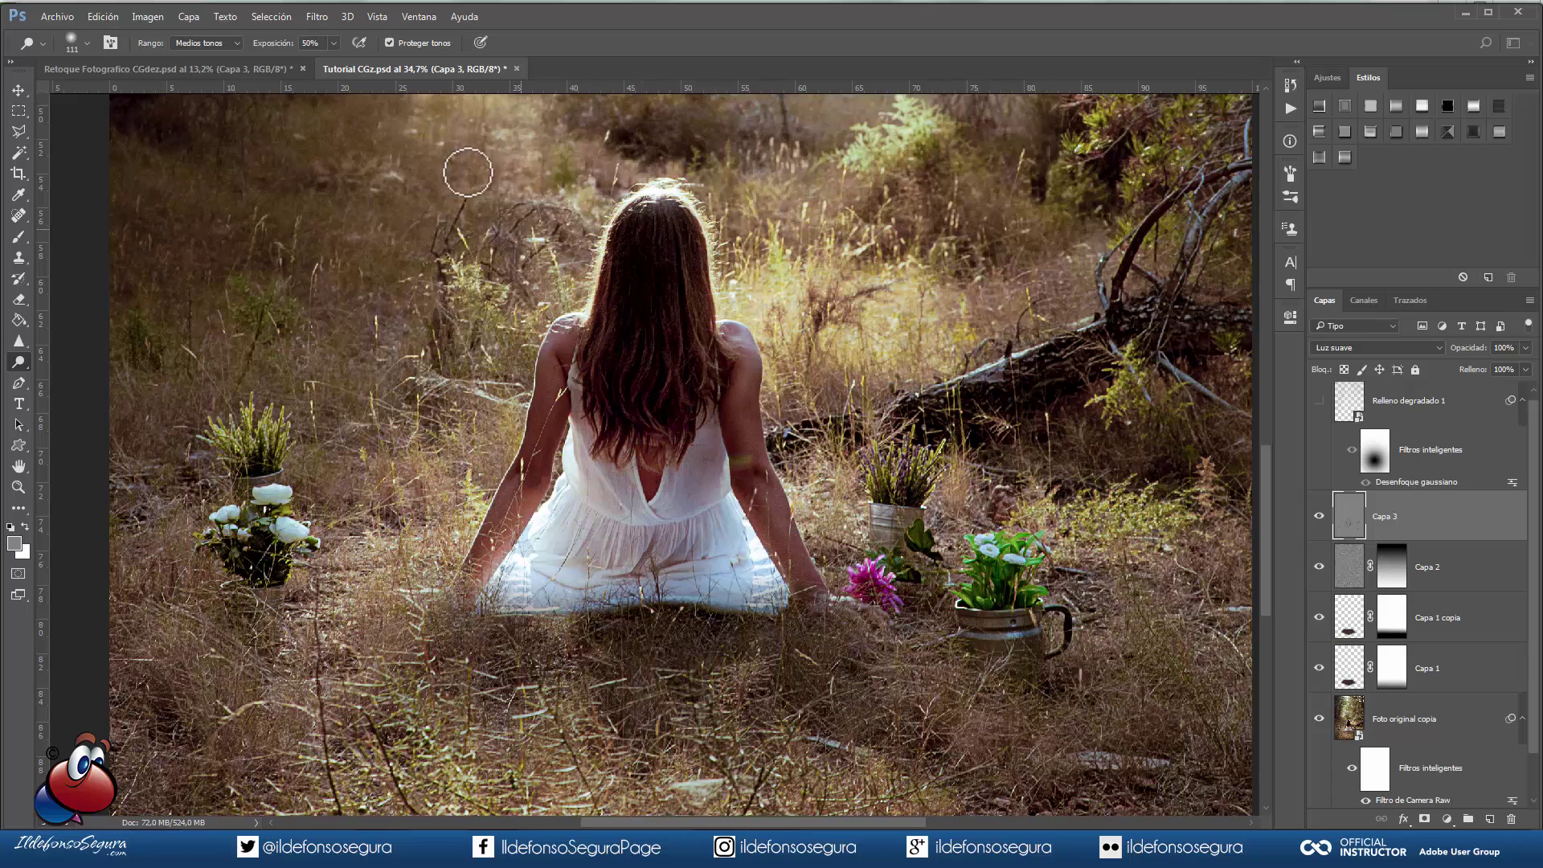
left_click(332, 43)
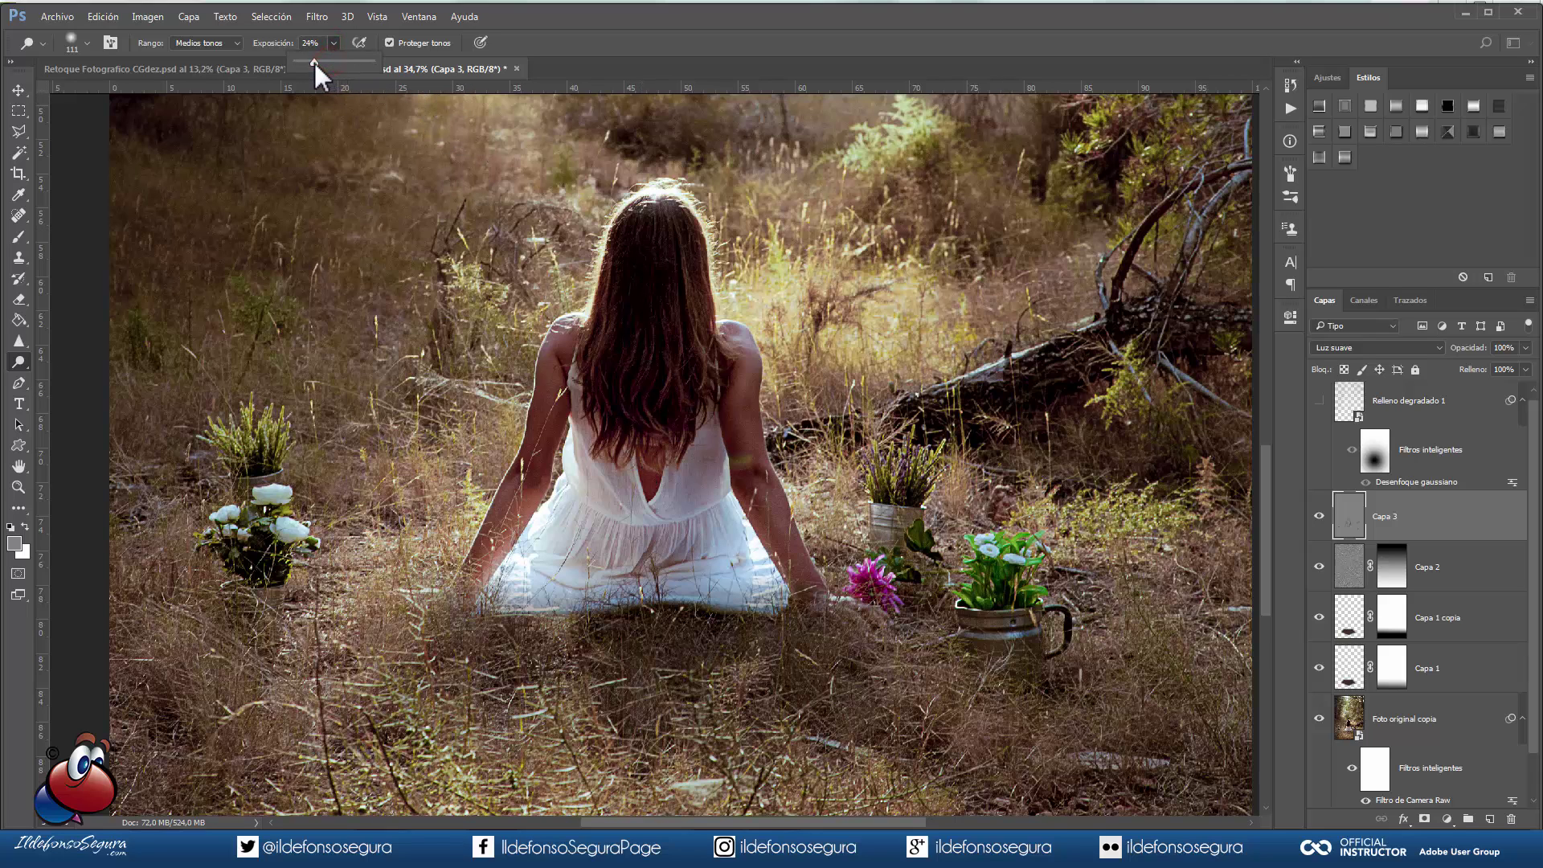
left_click_drag(316, 63, 319, 62)
left_click(737, 336)
left_click_drag(701, 227, 620, 210)
left_click_drag(593, 274, 518, 446)
left_click_drag(581, 441, 527, 559)
left_click_drag(731, 482, 762, 552)
Step: Dodge the highlights on the metal pot, the fallen trunk and the white flowers, then inspect the gray layer alone
left_click_drag(883, 516, 868, 456)
left_click_drag(913, 395, 949, 384)
left_click_drag(958, 381, 1094, 323)
left_click_drag(511, 403, 510, 403)
left_click(278, 490)
left_click(236, 517)
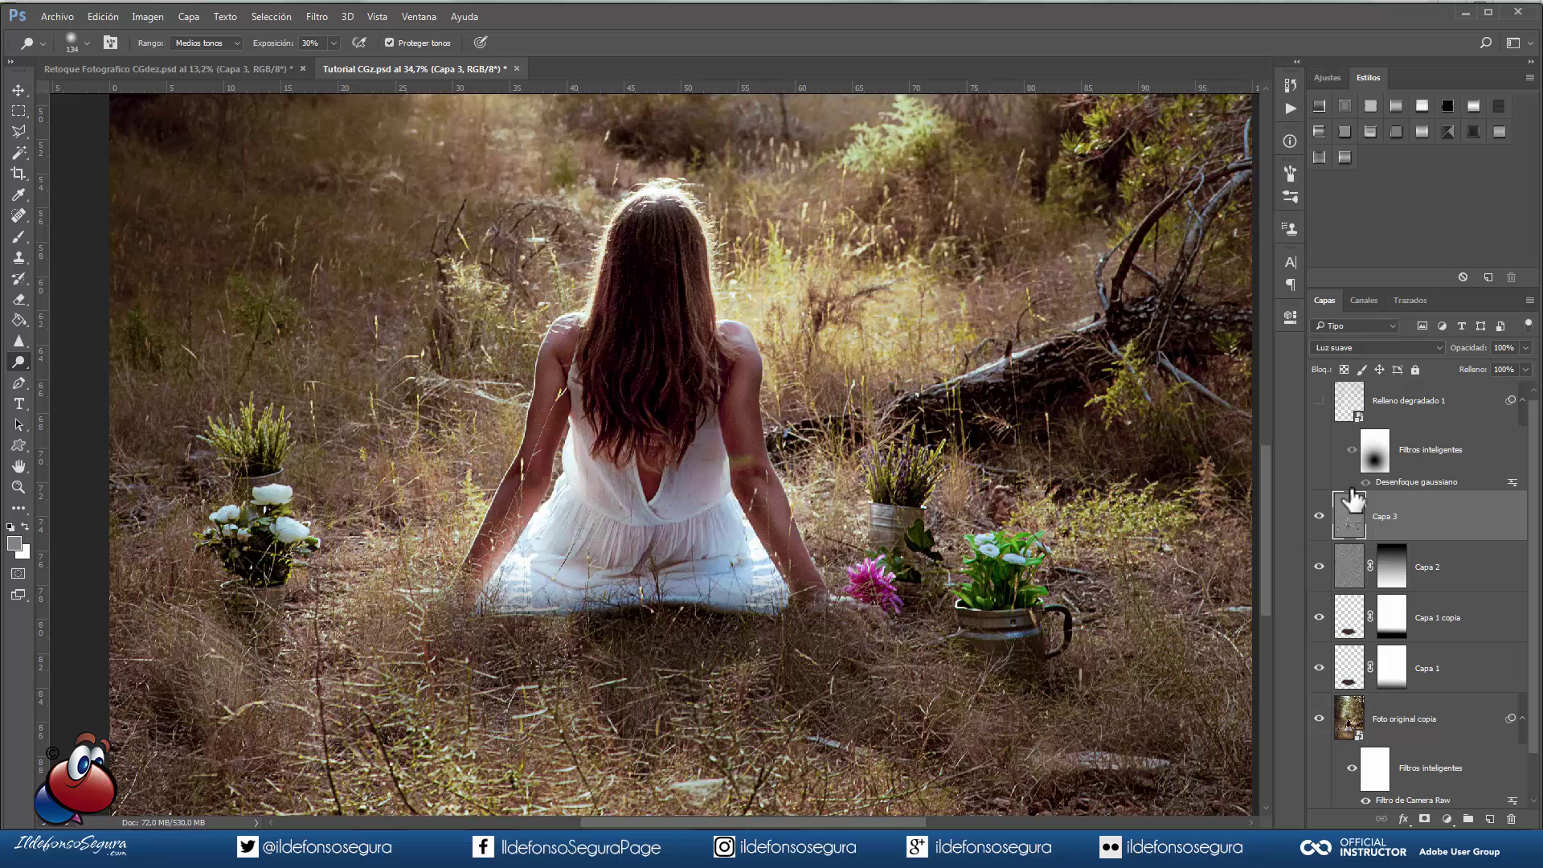
left_click(1353, 512)
left_click(1318, 516, "alt")
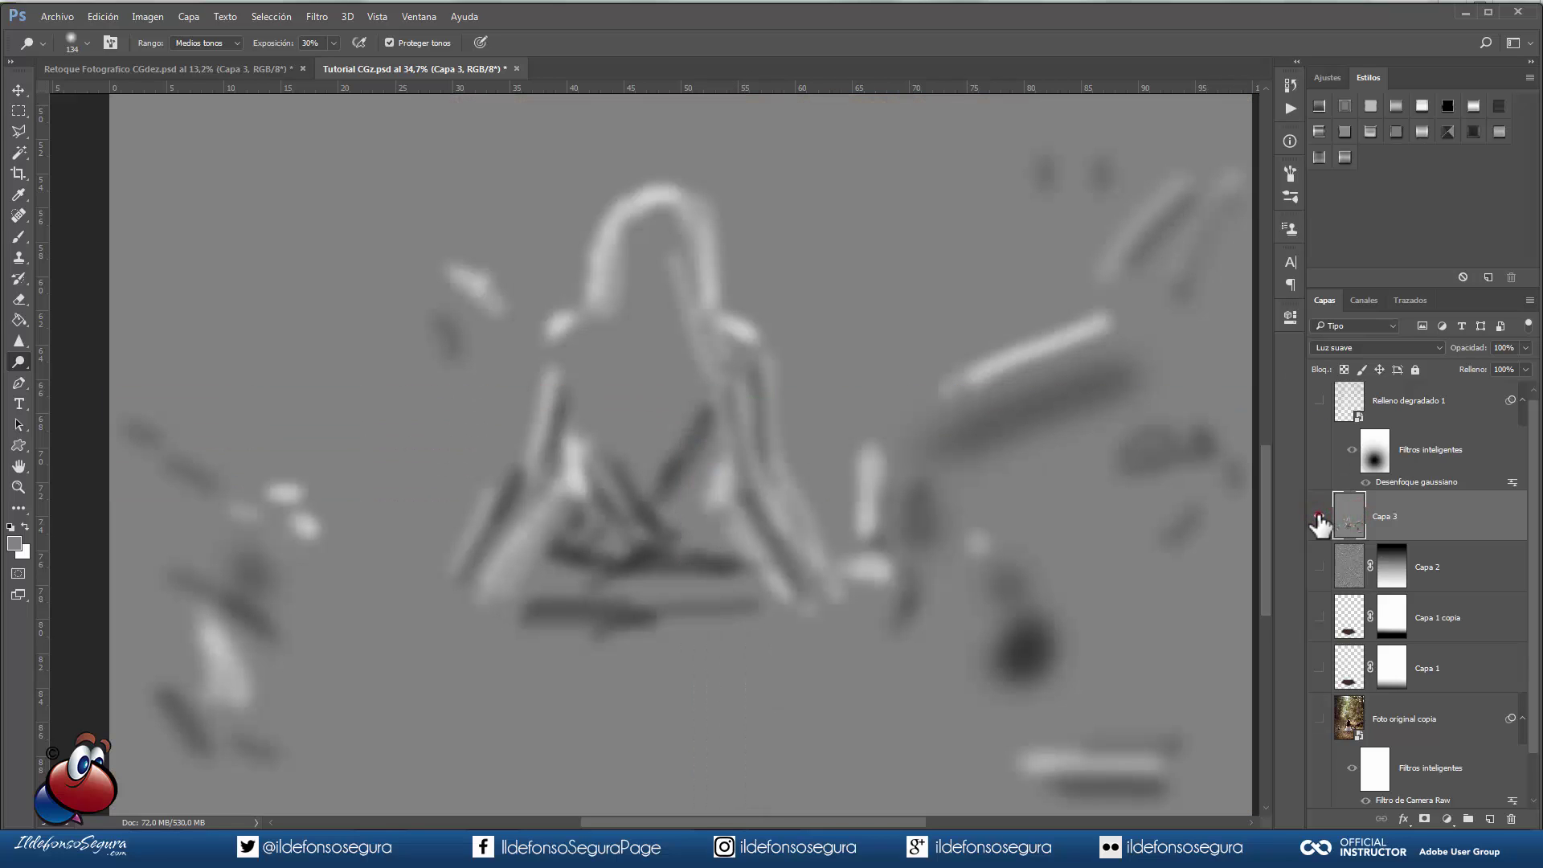
left_click(1319, 517, "alt")
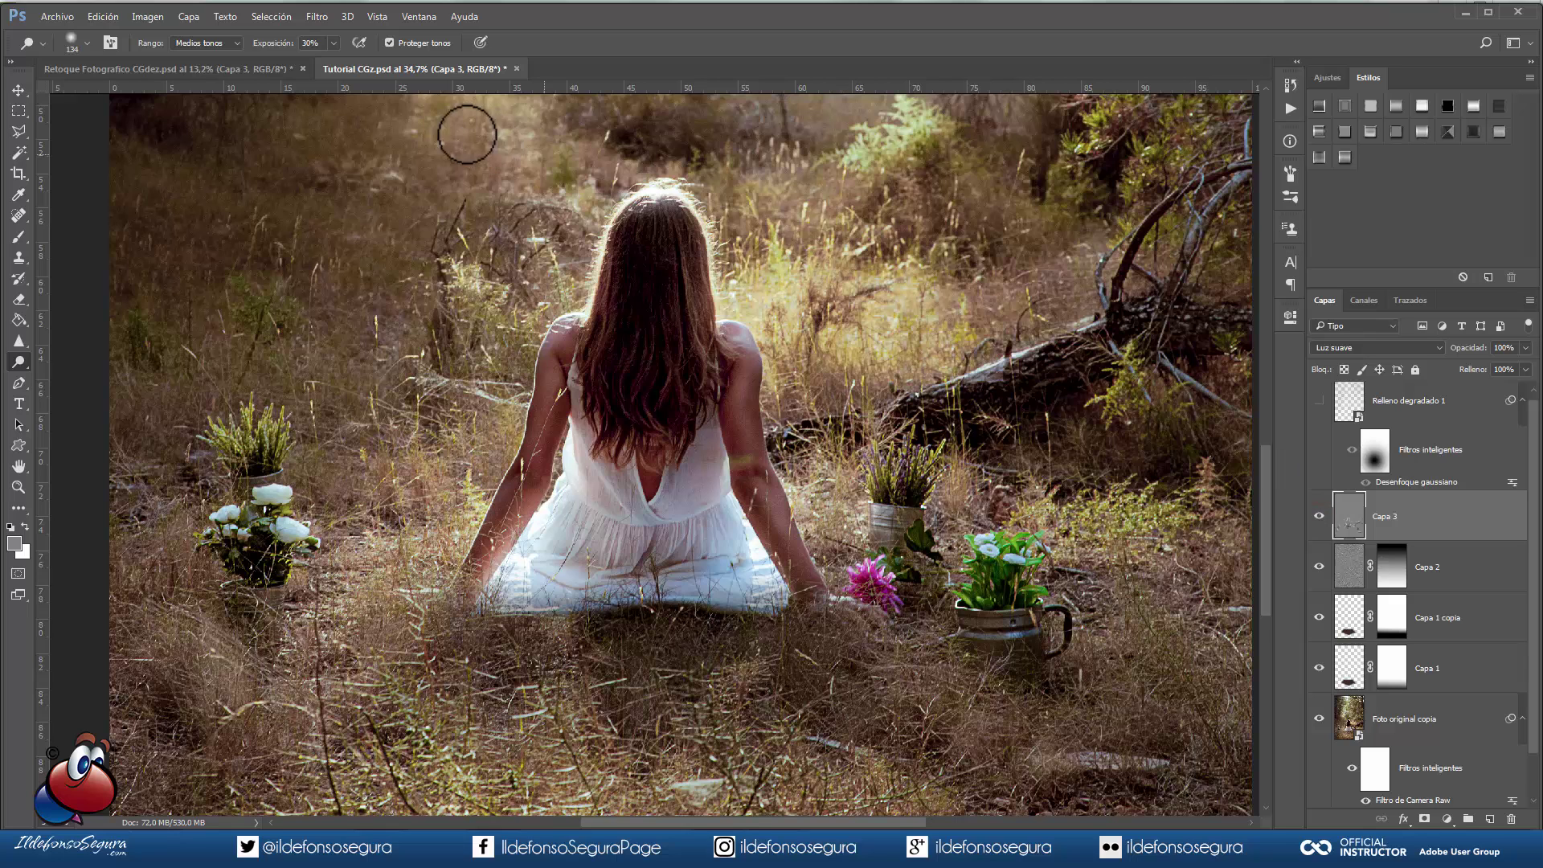
Step: Soften the dodge and burn strokes with a Gaussian Blur of 10 pixels and compare the image with and without the layer
left_click(316, 16)
mouse_move(398, 239)
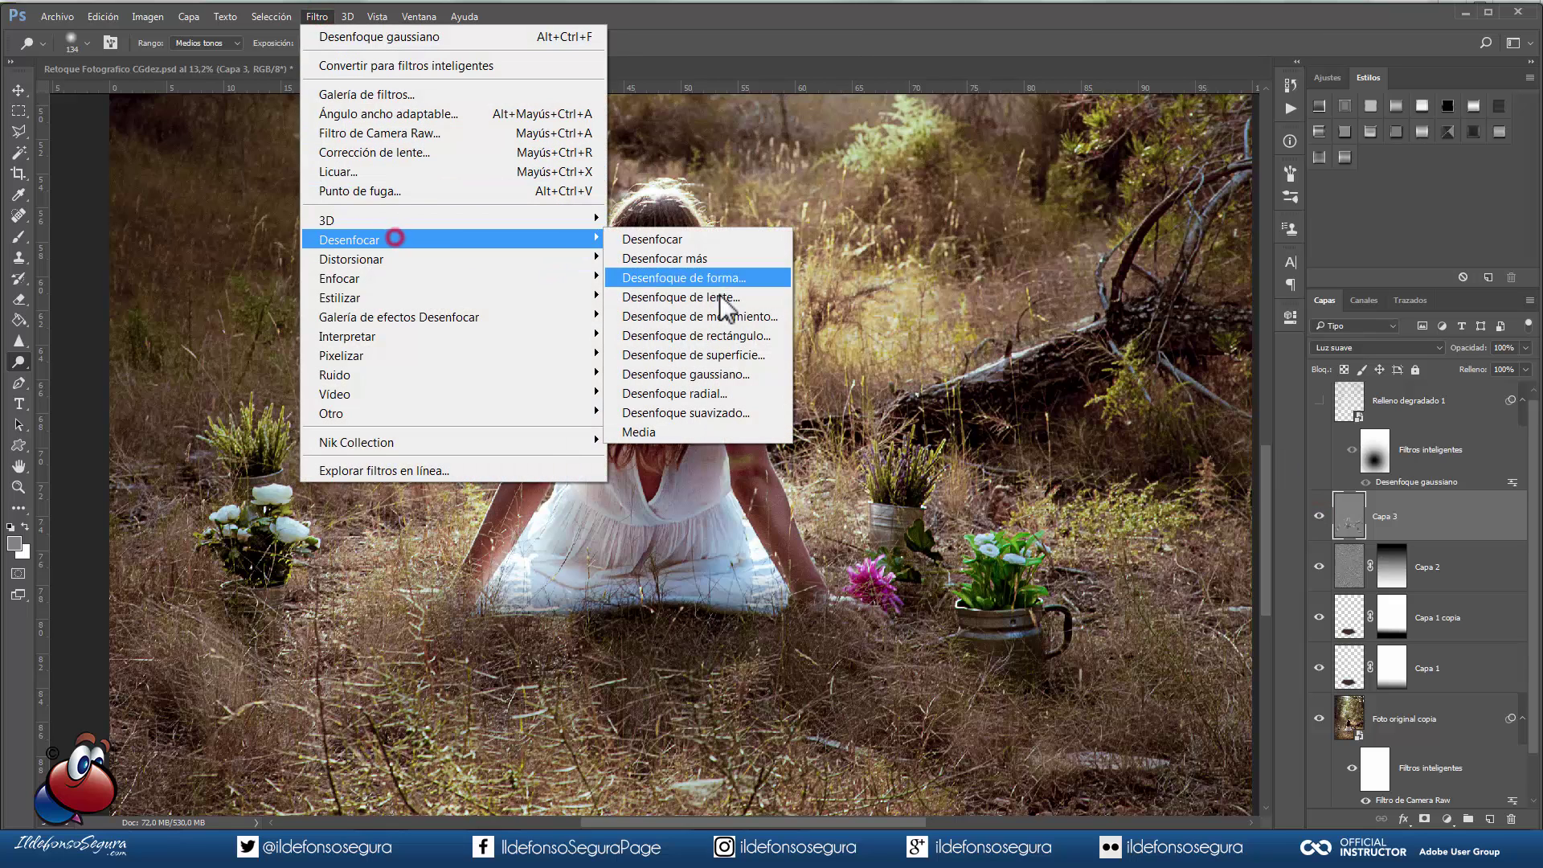
left_click(747, 374)
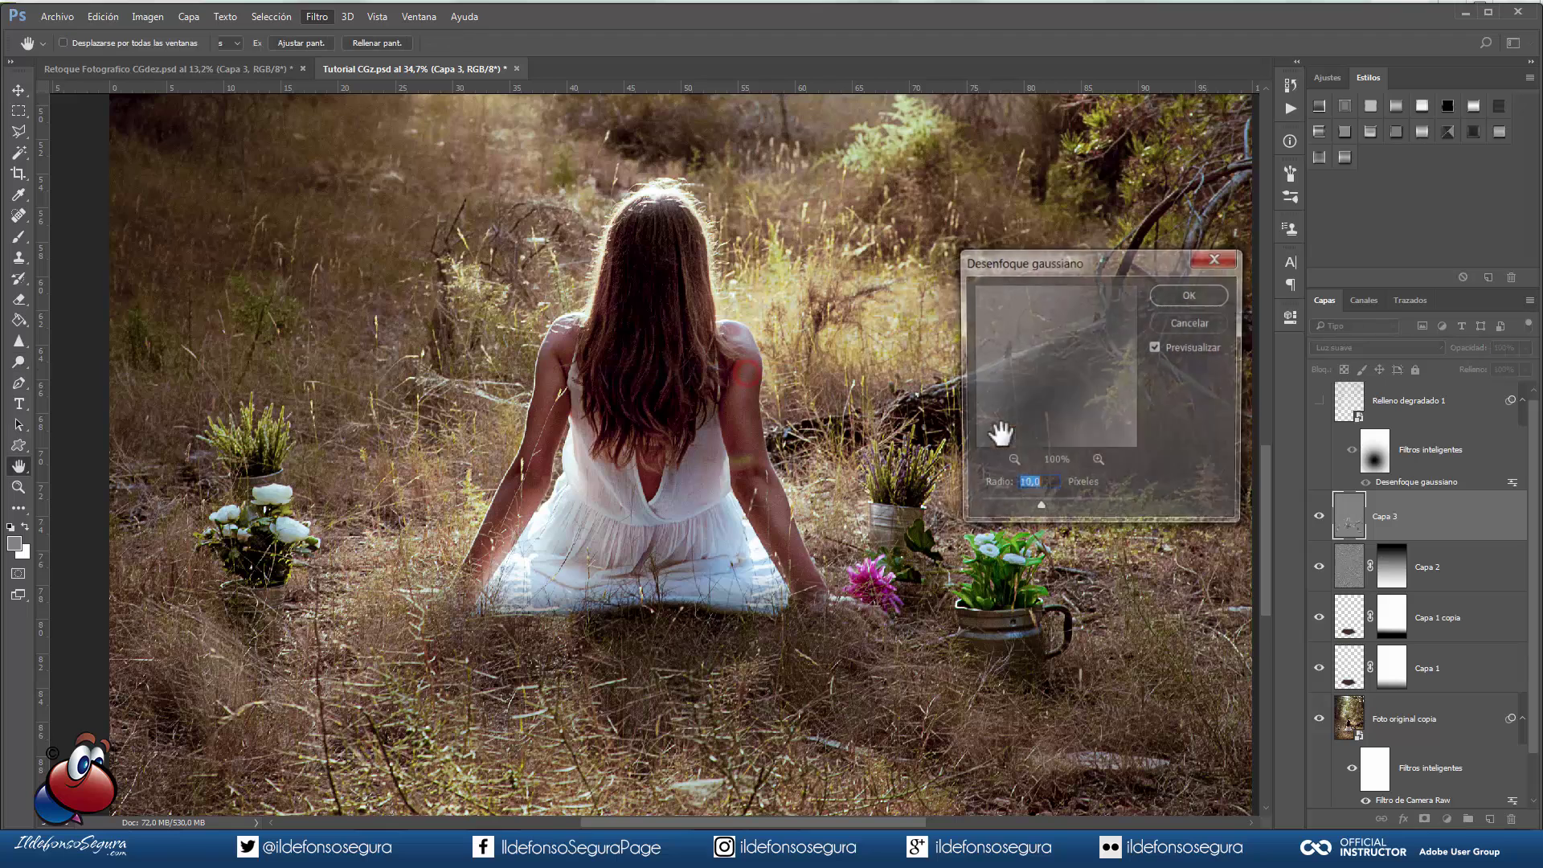
left_click(1191, 295)
key("o")
left_click(1318, 517)
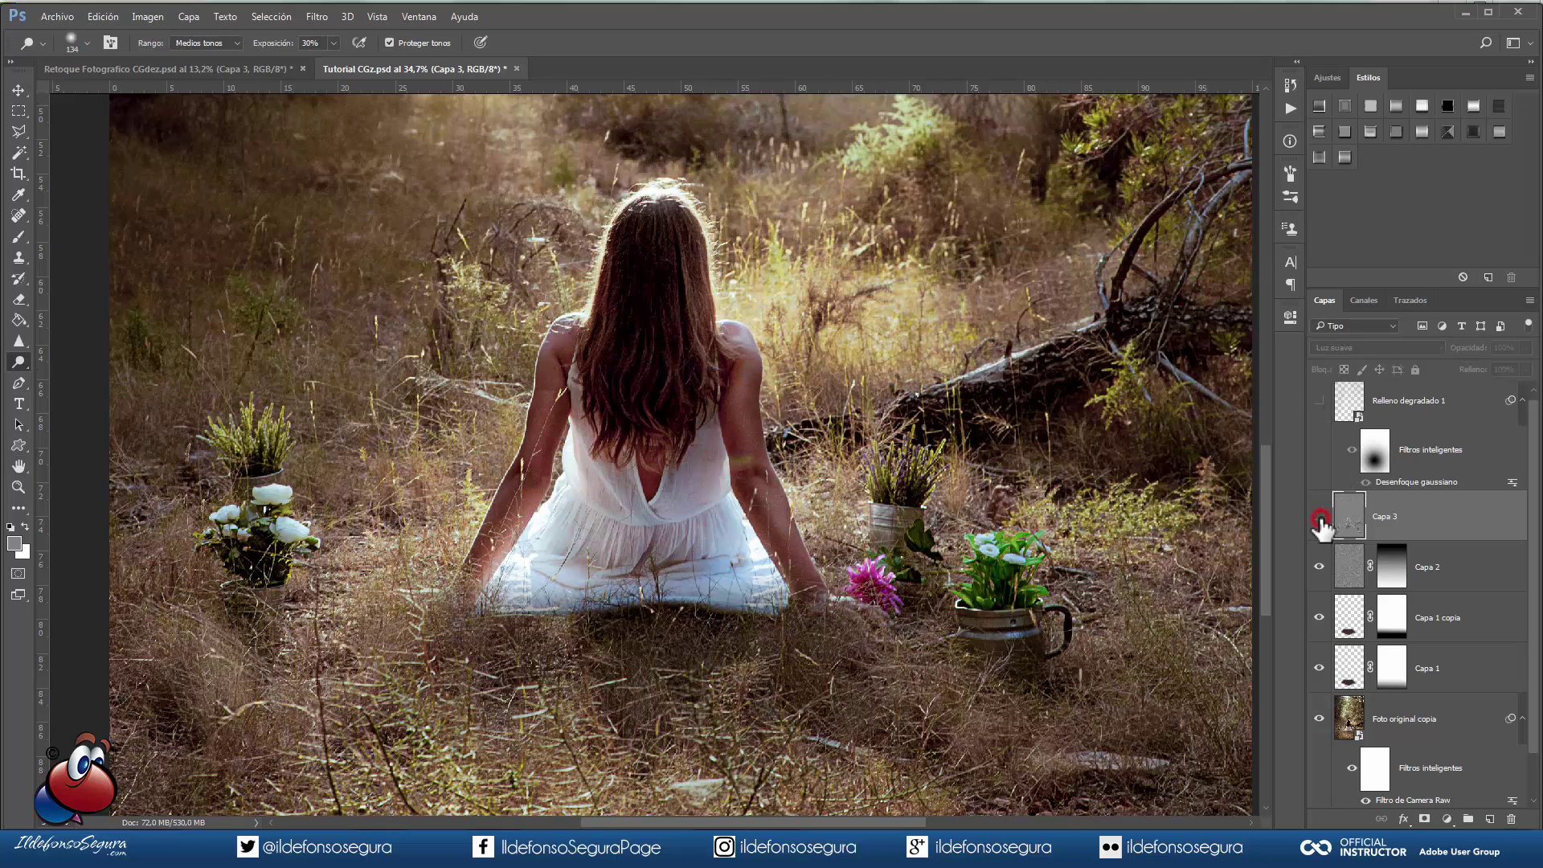
left_click(1319, 517)
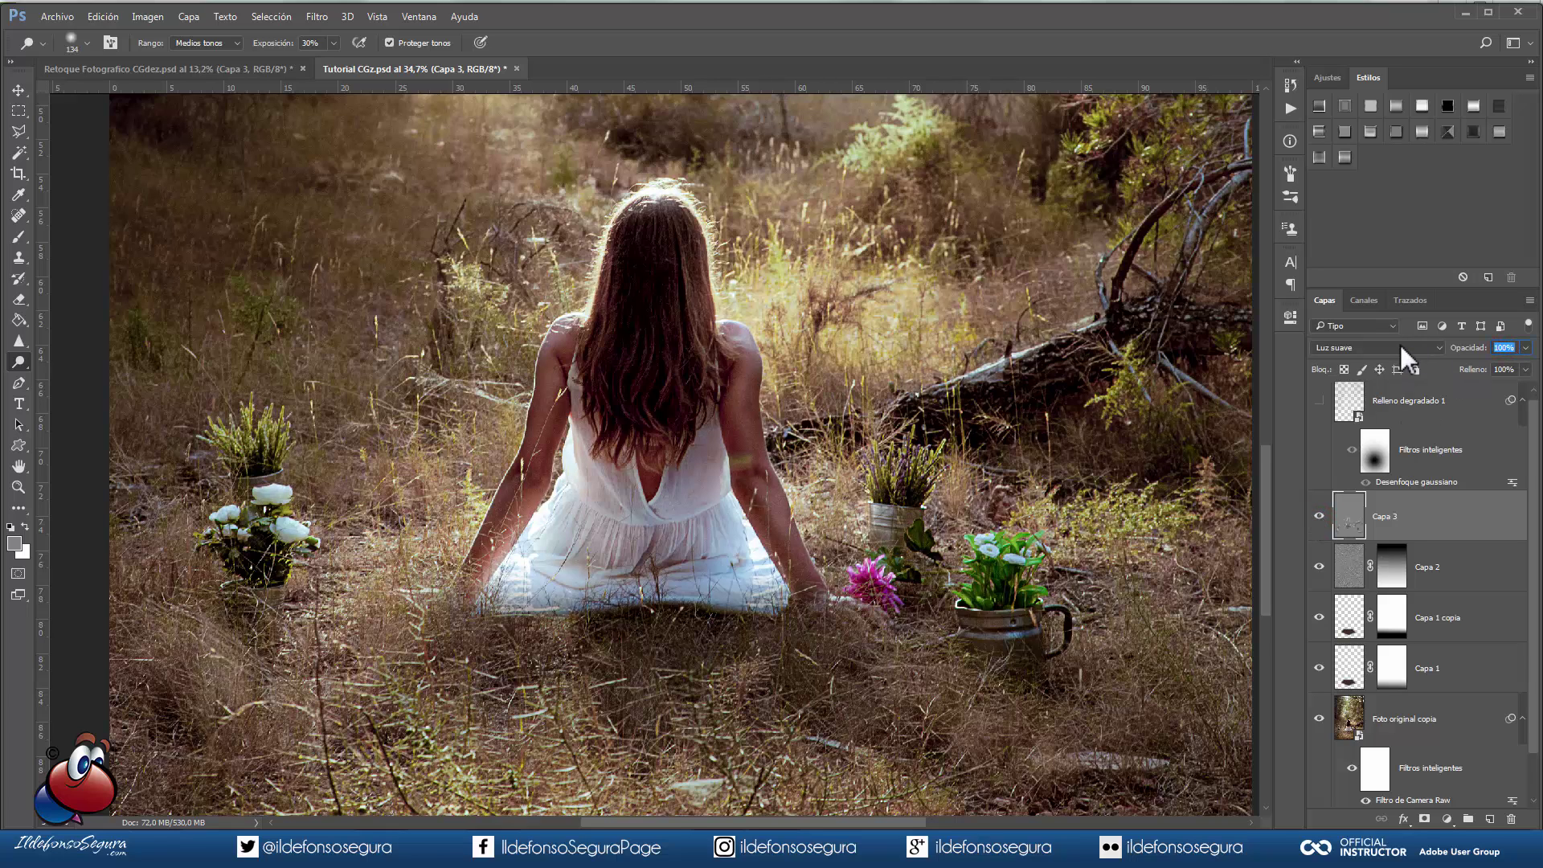
Step: Lower the dodge and burn layer's opacity to 60% and review its effect on the whole image
type("50")
key("Return")
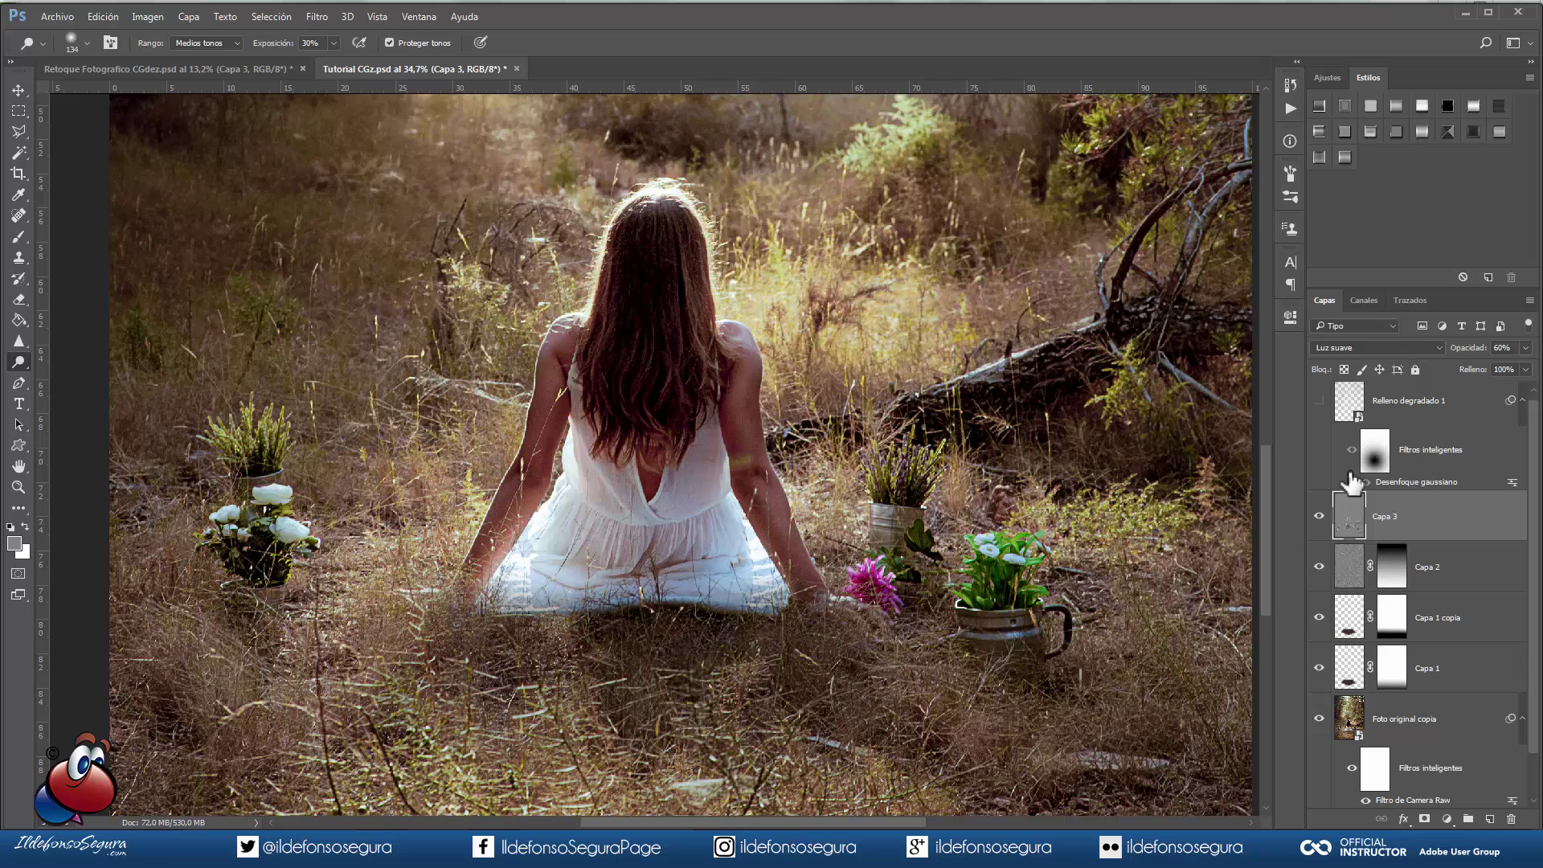
left_click(1319, 517)
key("ctrl+0")
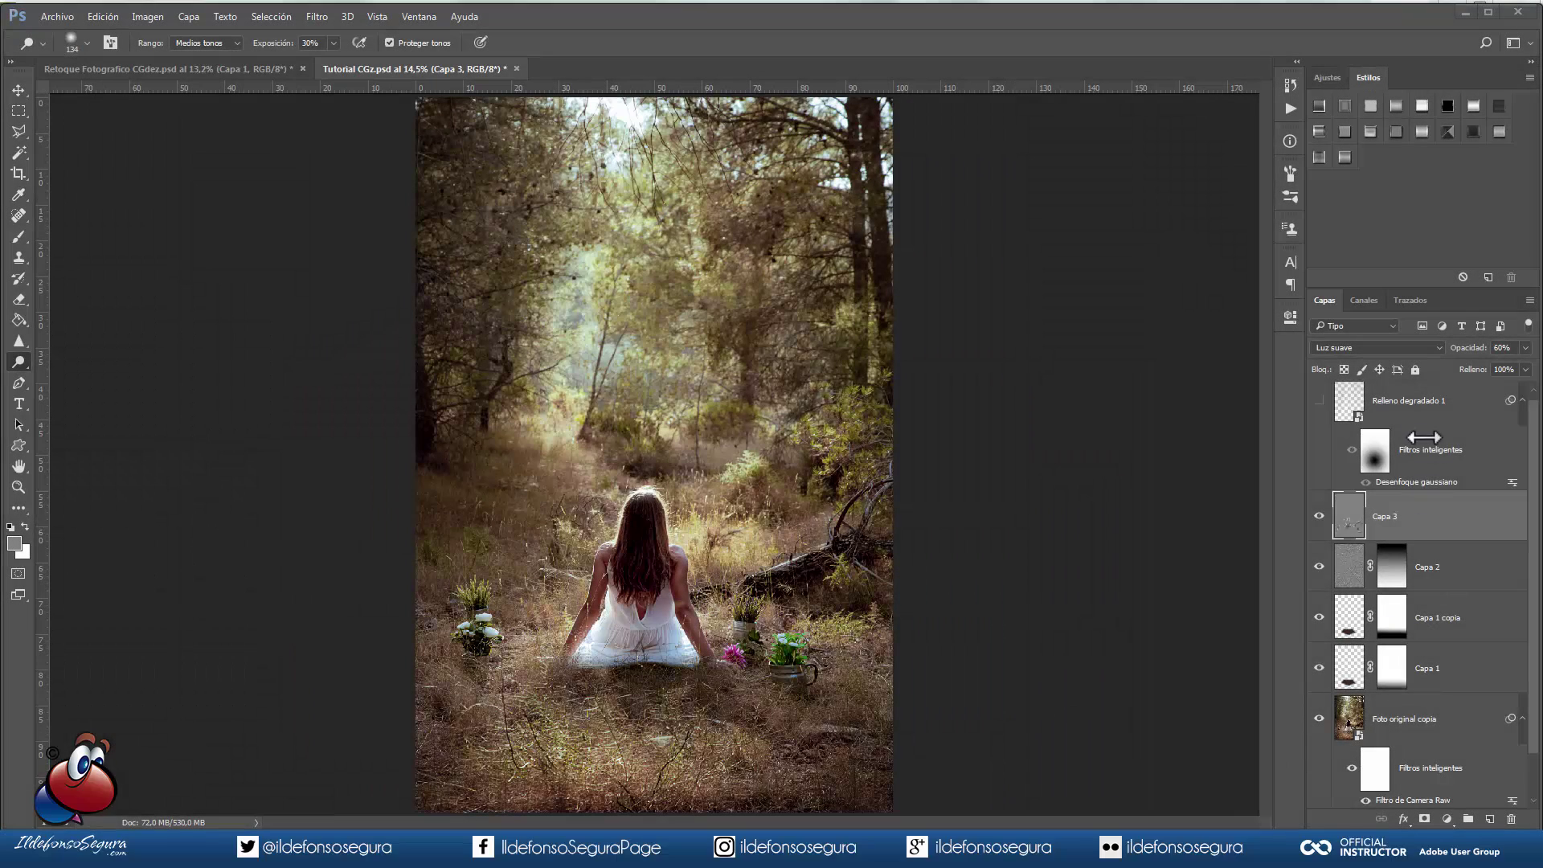
Step: Show the light-rays layer again and add a layer above it filled with the merged image using Apply Image, Multiplicar at 100% opacity
left_click(1417, 406)
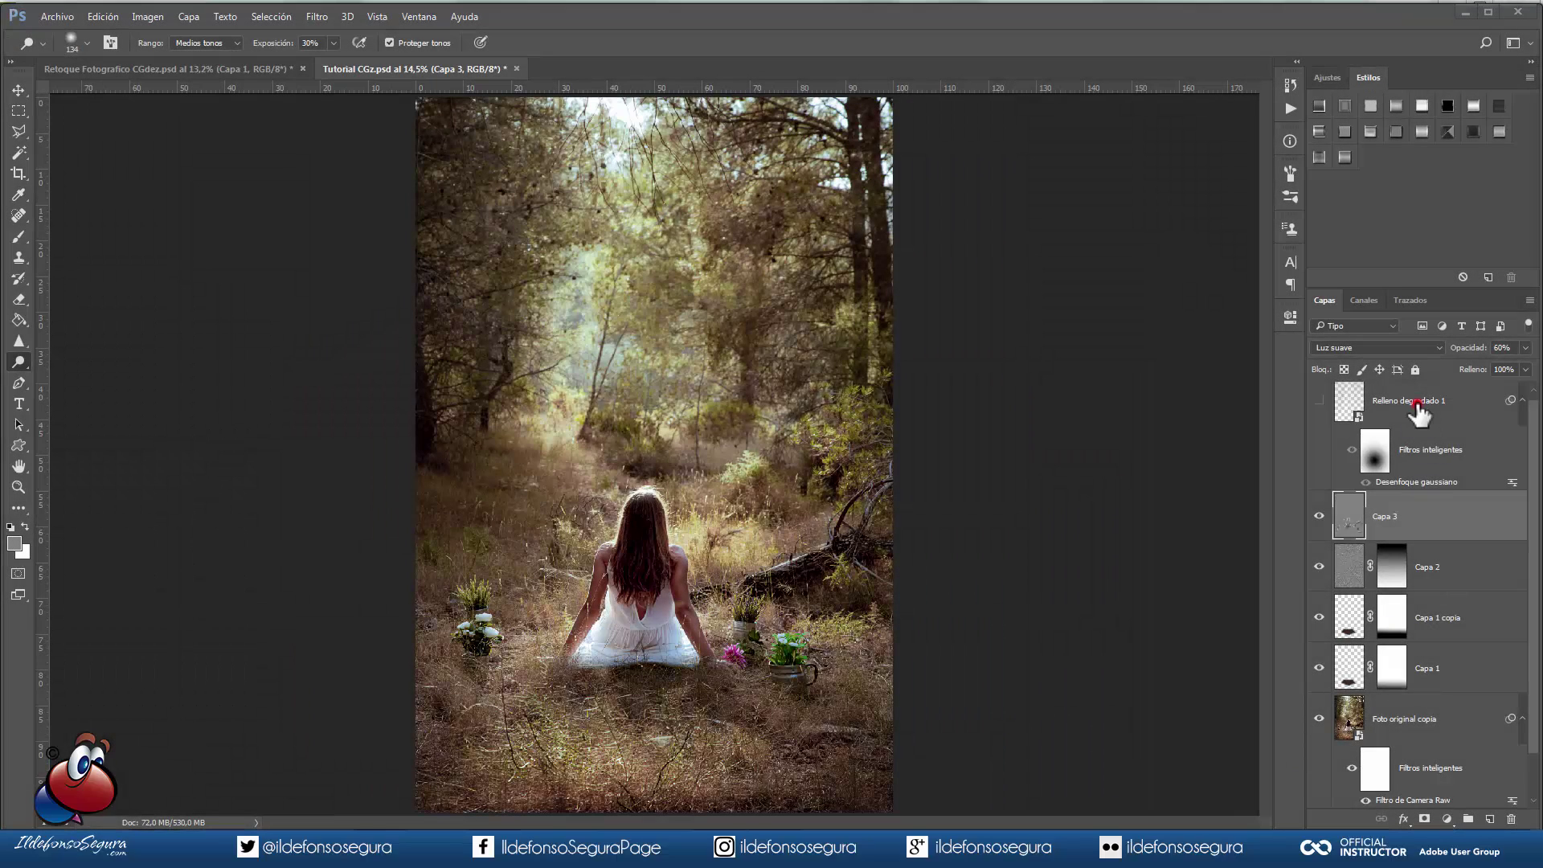
left_click(1319, 406)
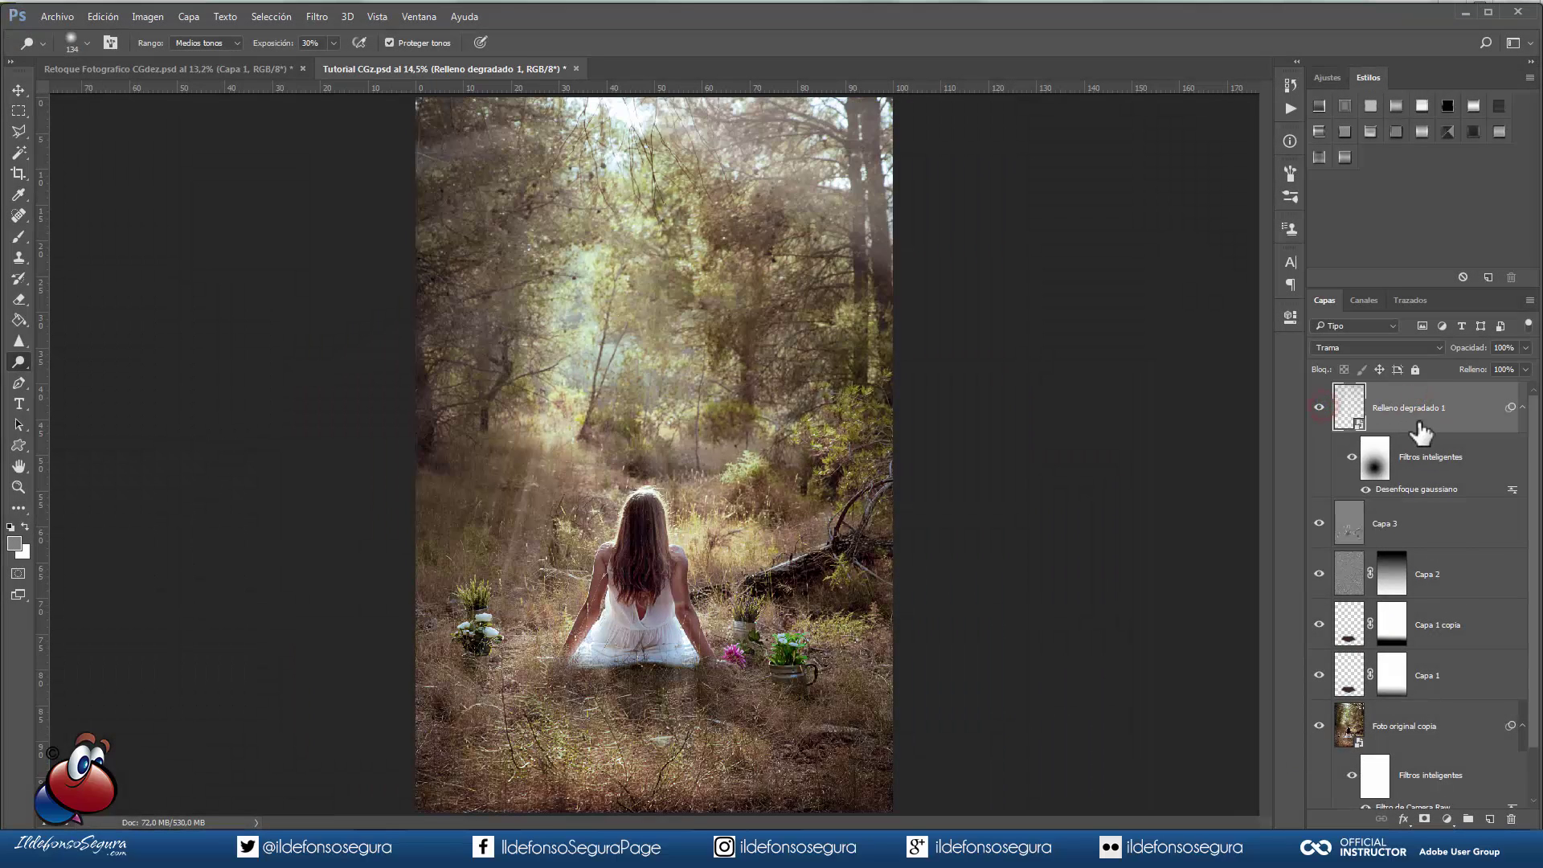
left_click(1490, 817)
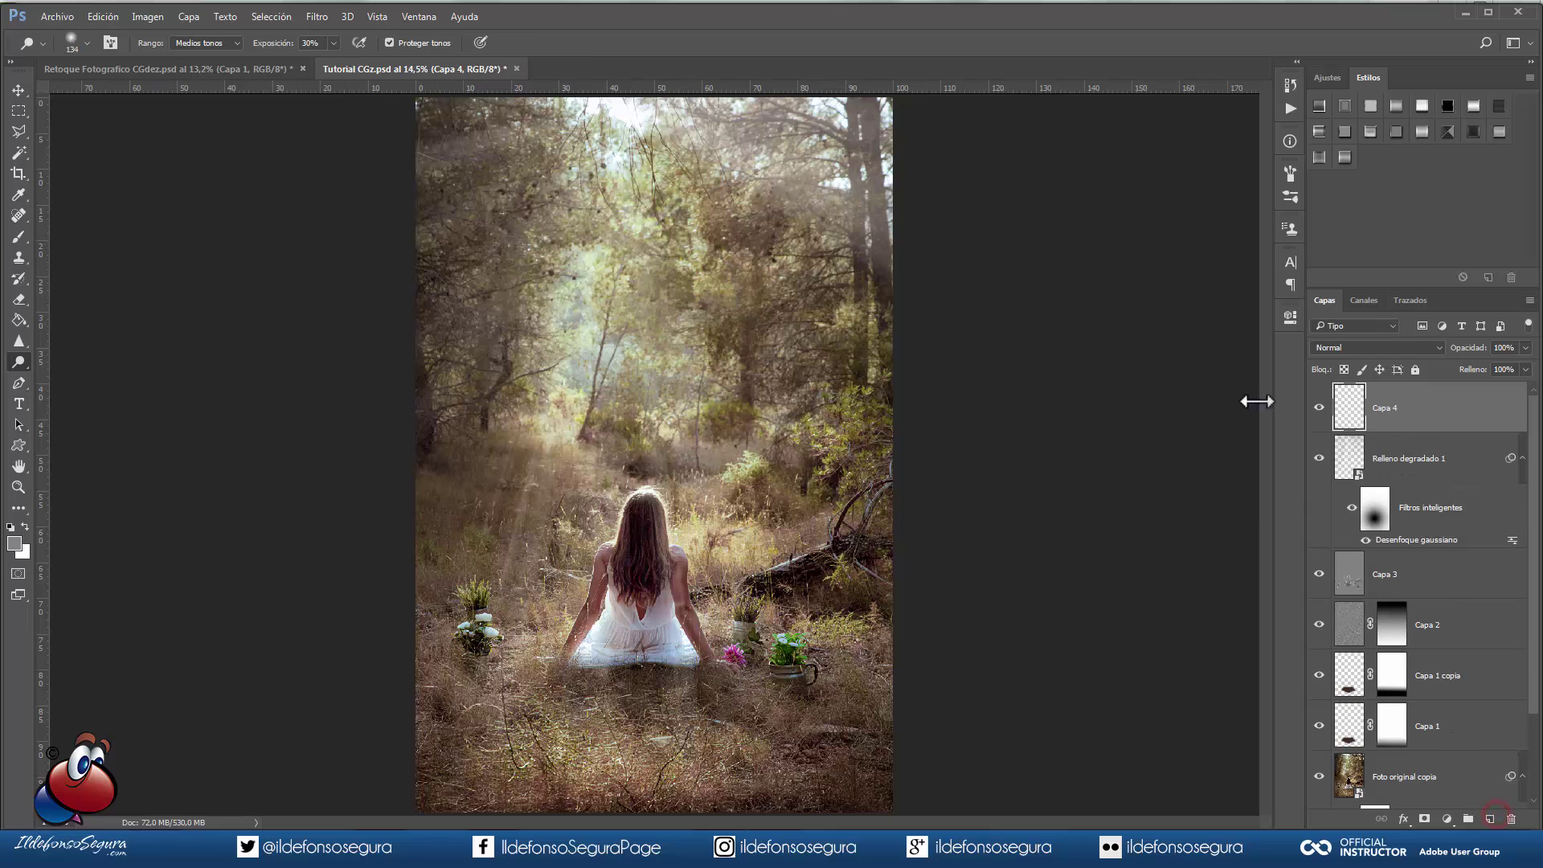
left_click(148, 17)
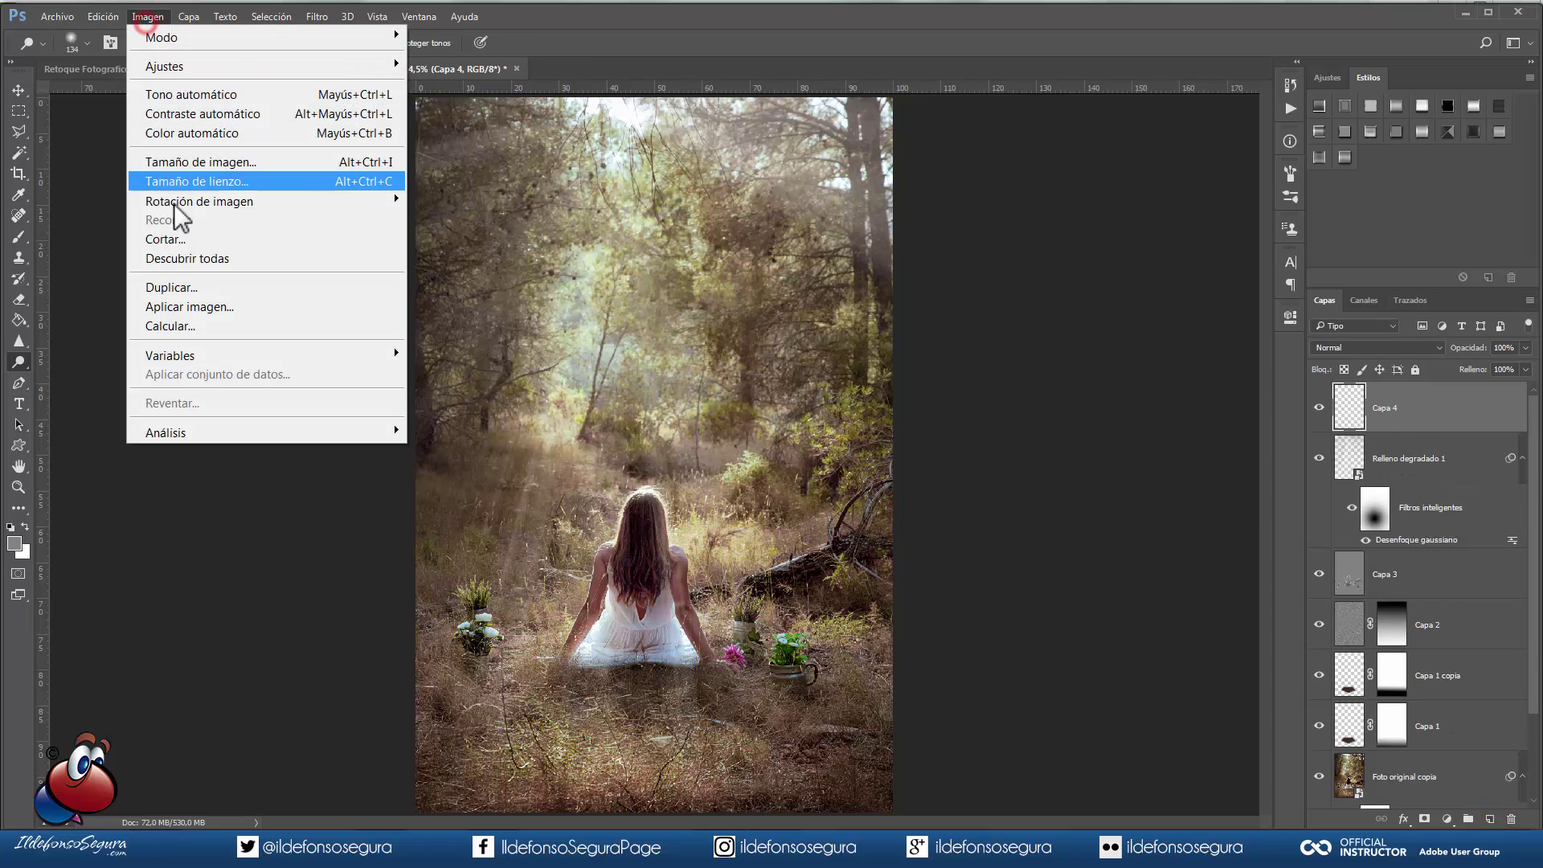
left_click(193, 317)
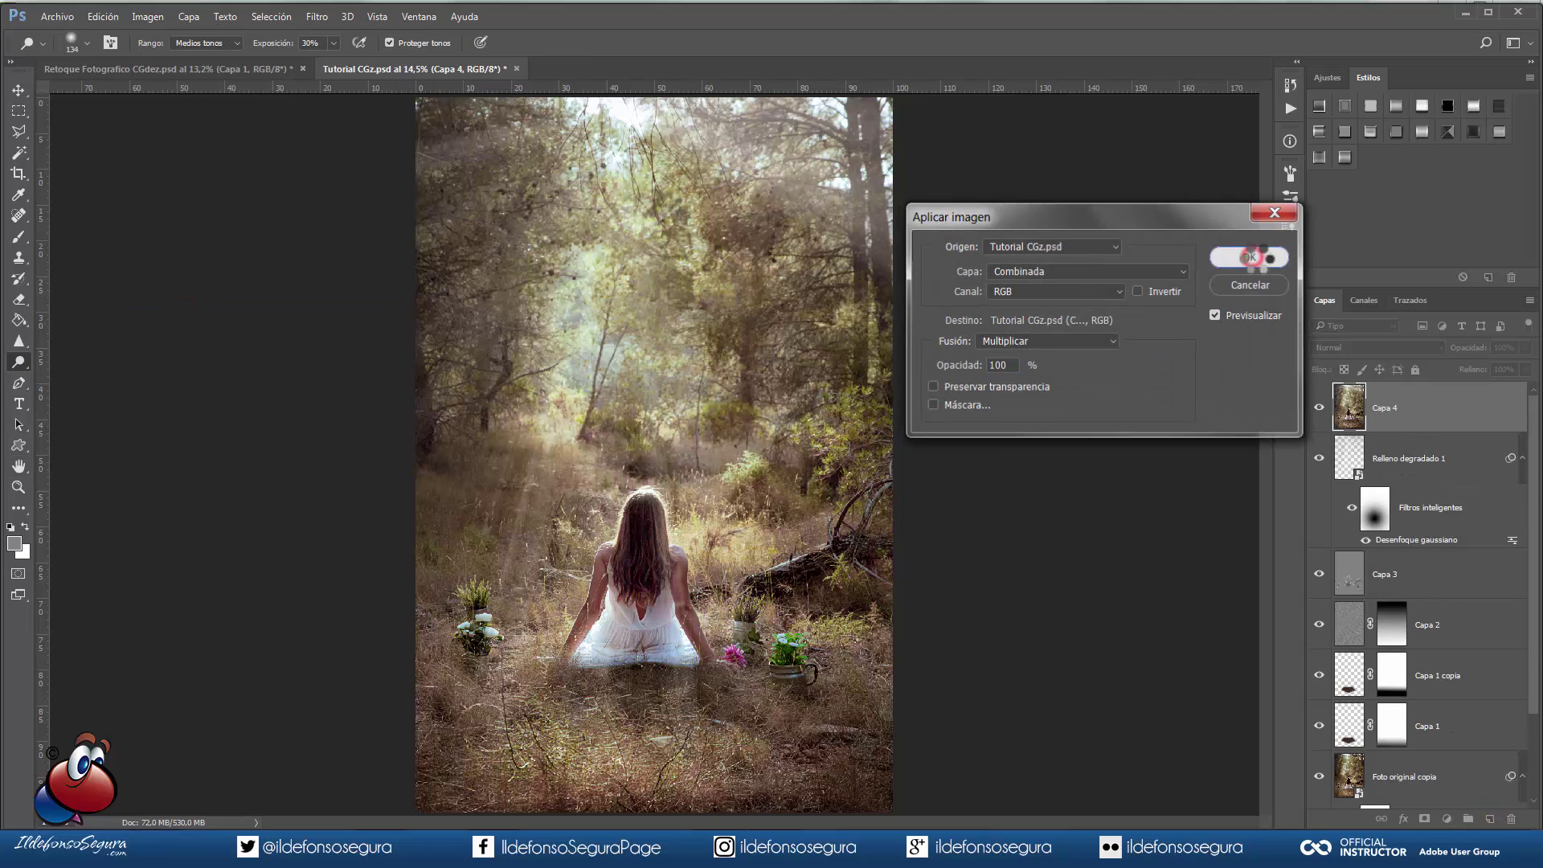
left_click(1250, 256)
key("o")
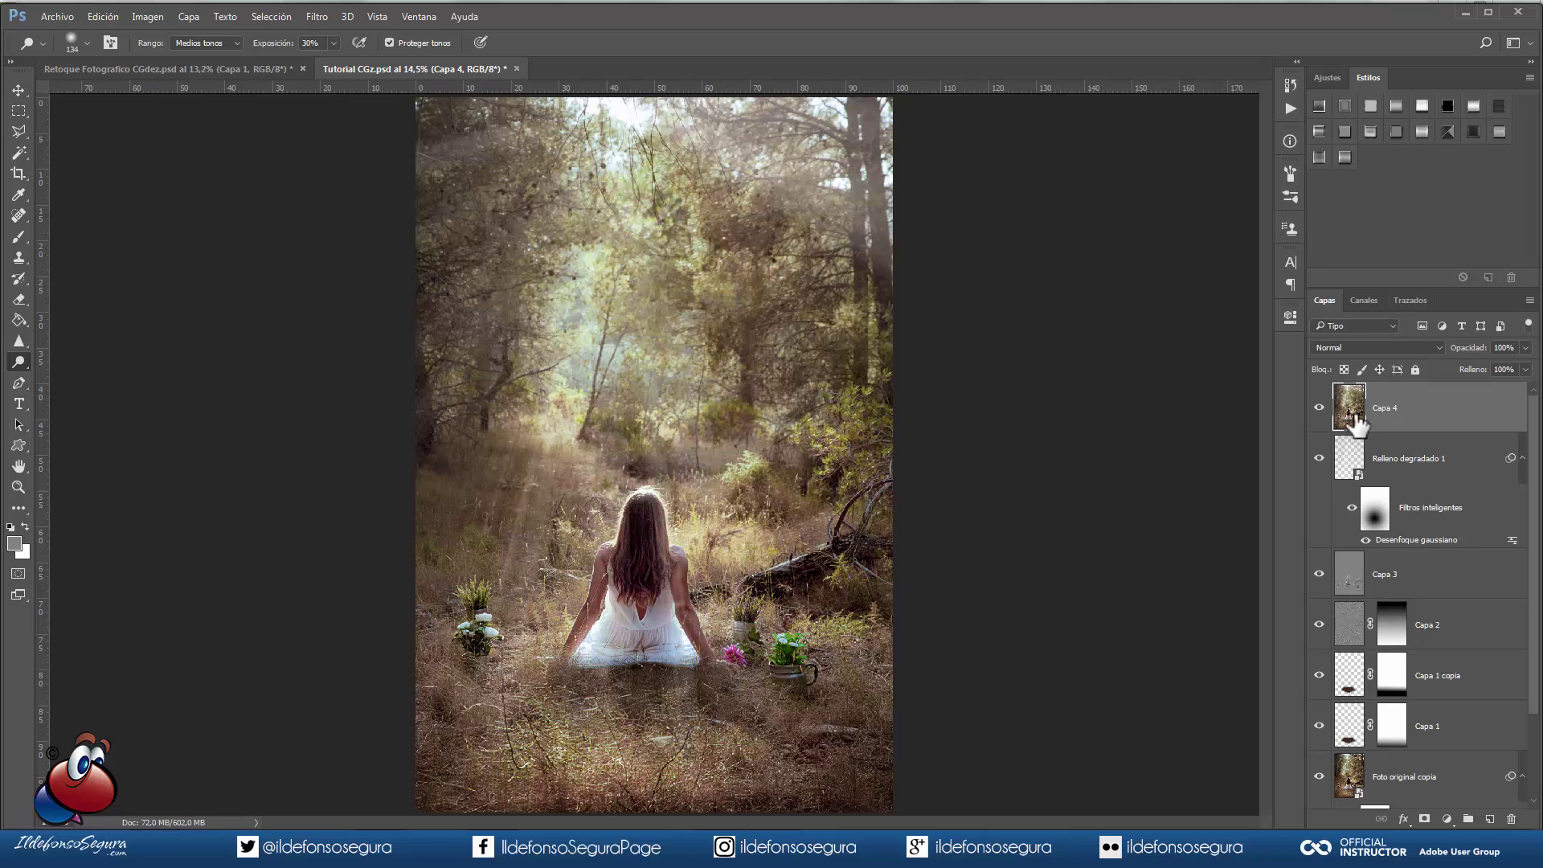
Step: Render a Destello lens flare on the merged layer with the Prime de 35 mm lens at 150% brightness, centred at the photo's upper edge
left_click(315, 17)
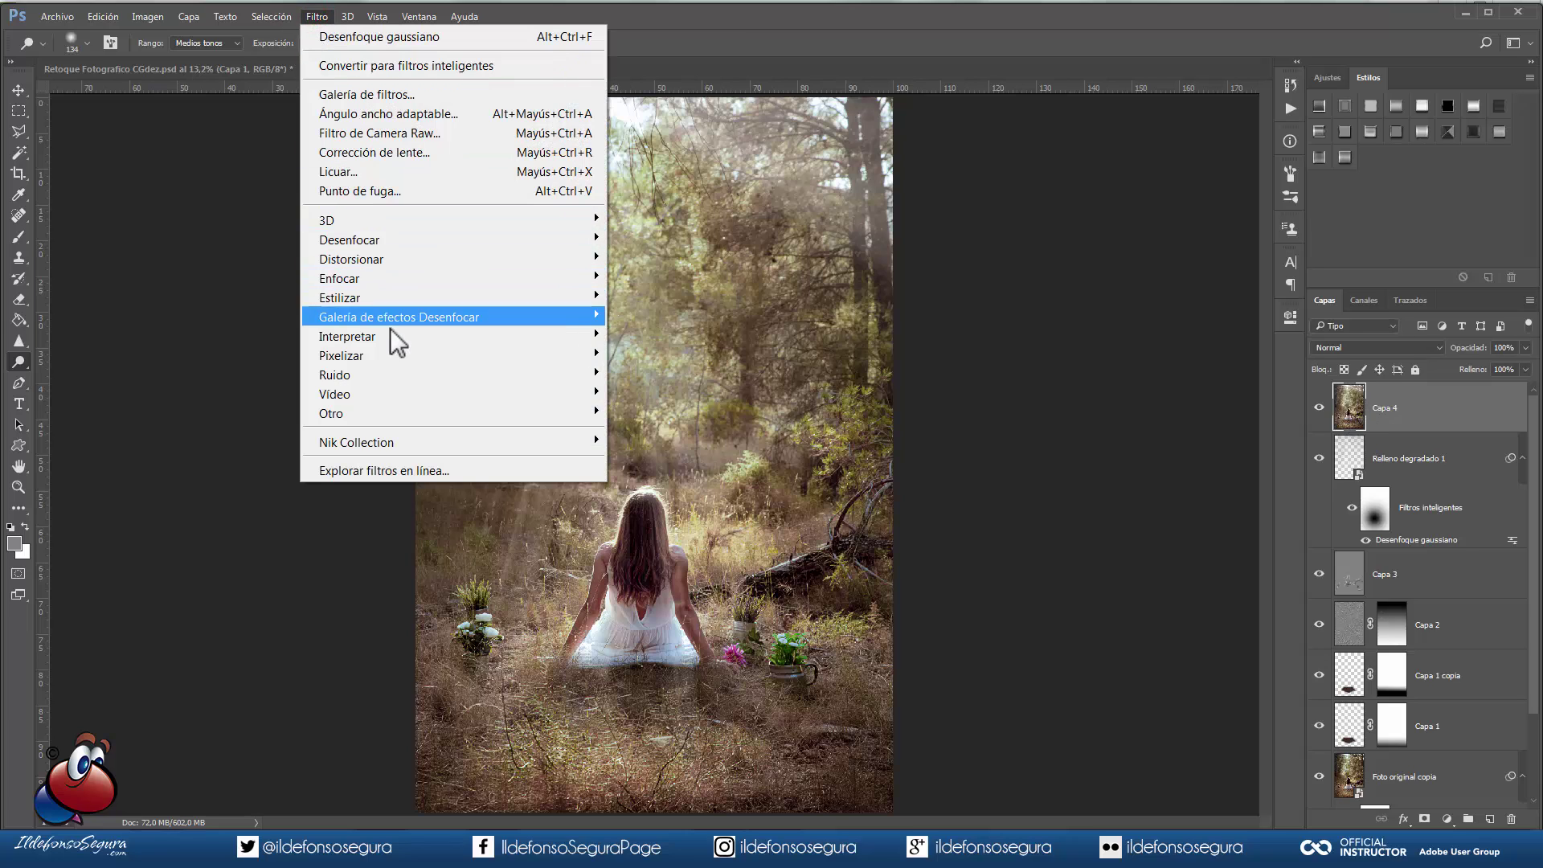
mouse_move(390, 339)
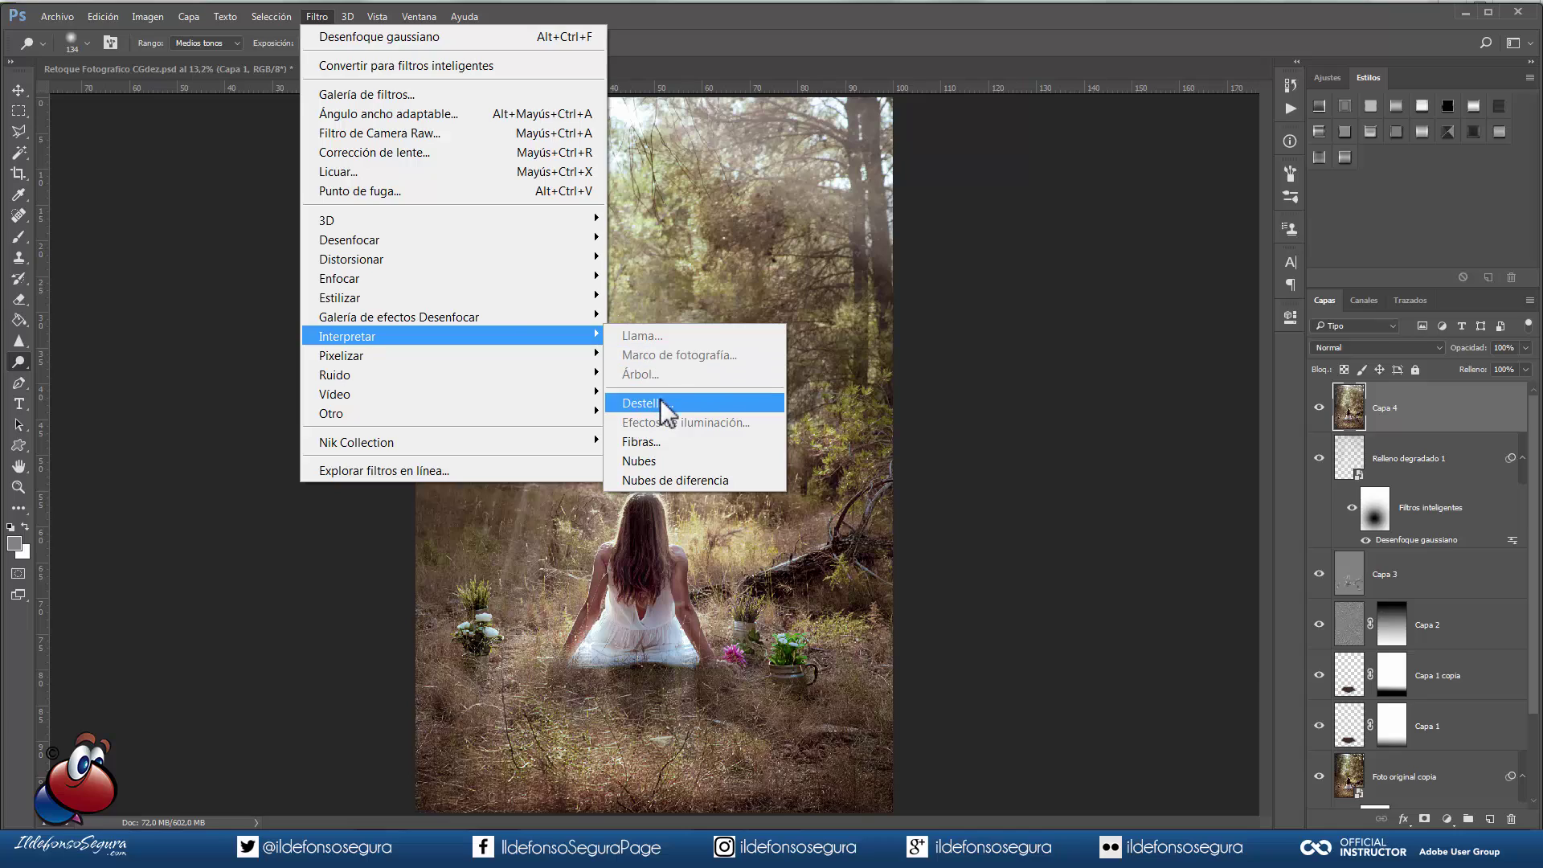
left_click(661, 402)
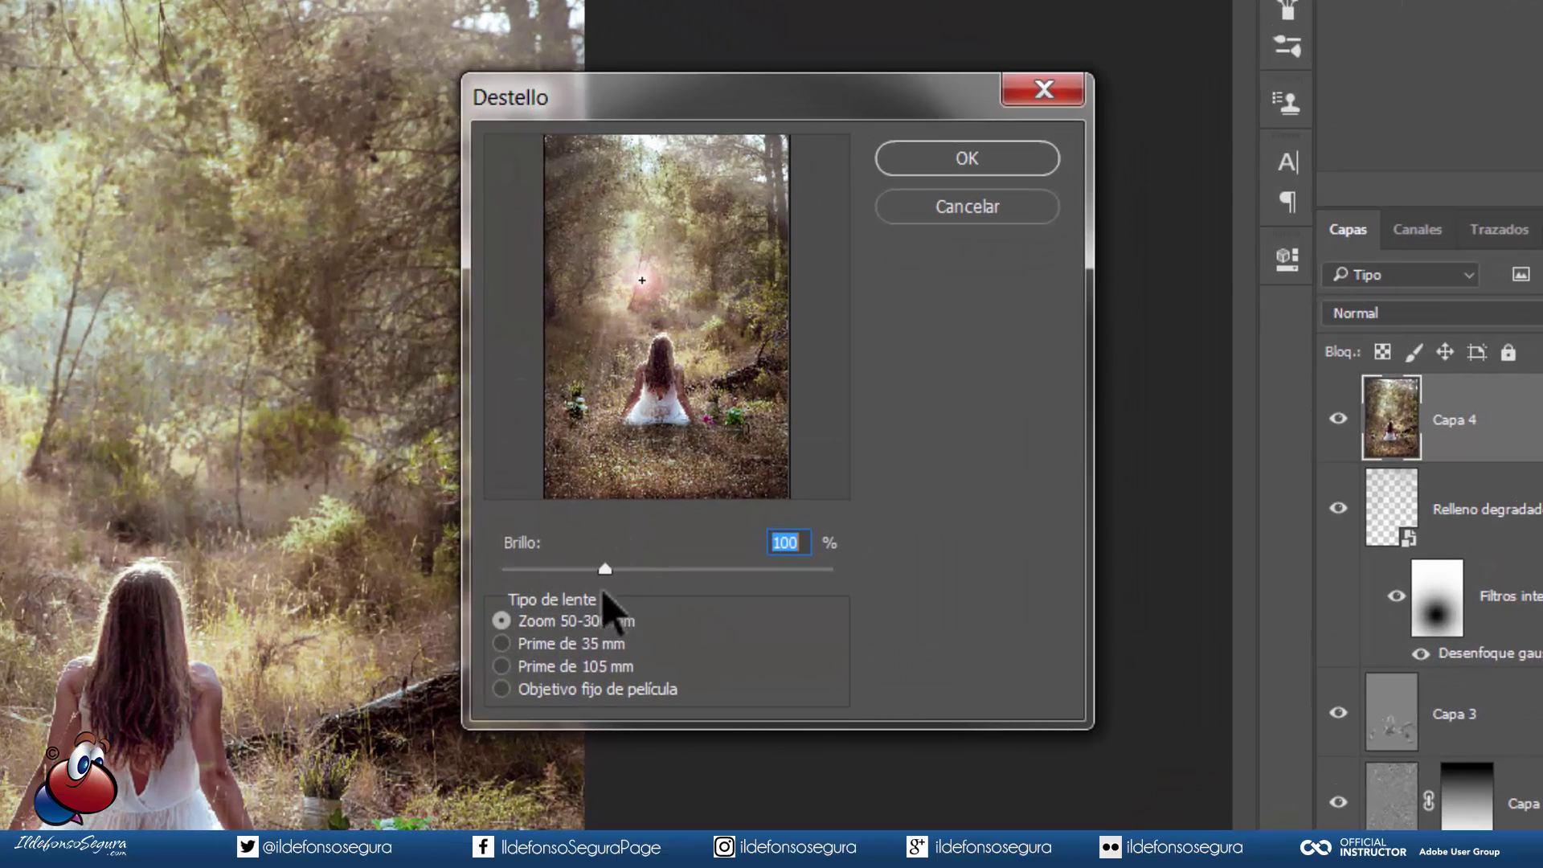
left_click(563, 644)
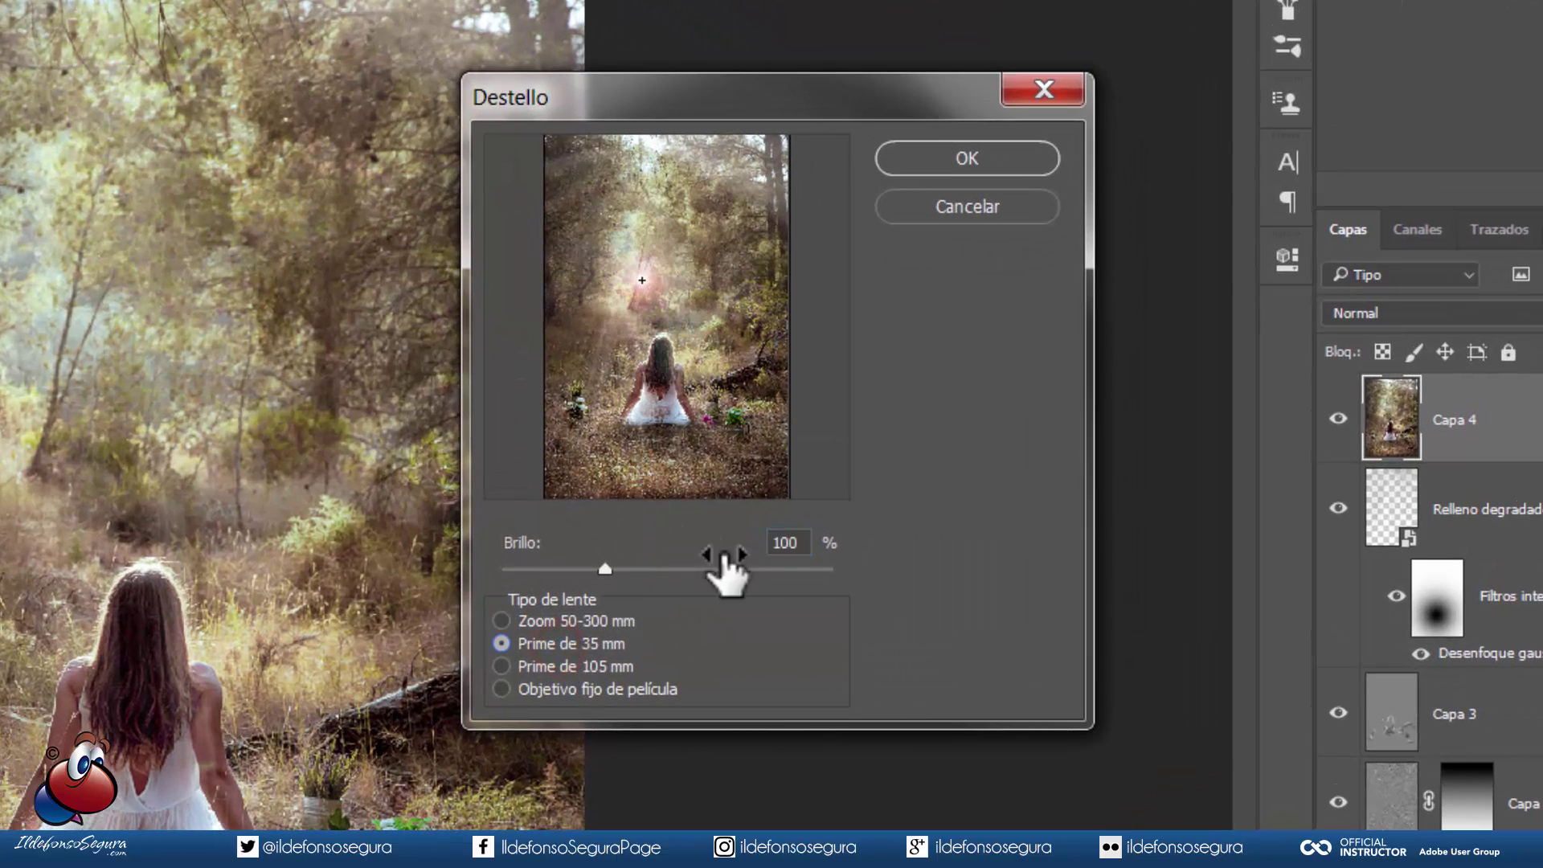
type("150")
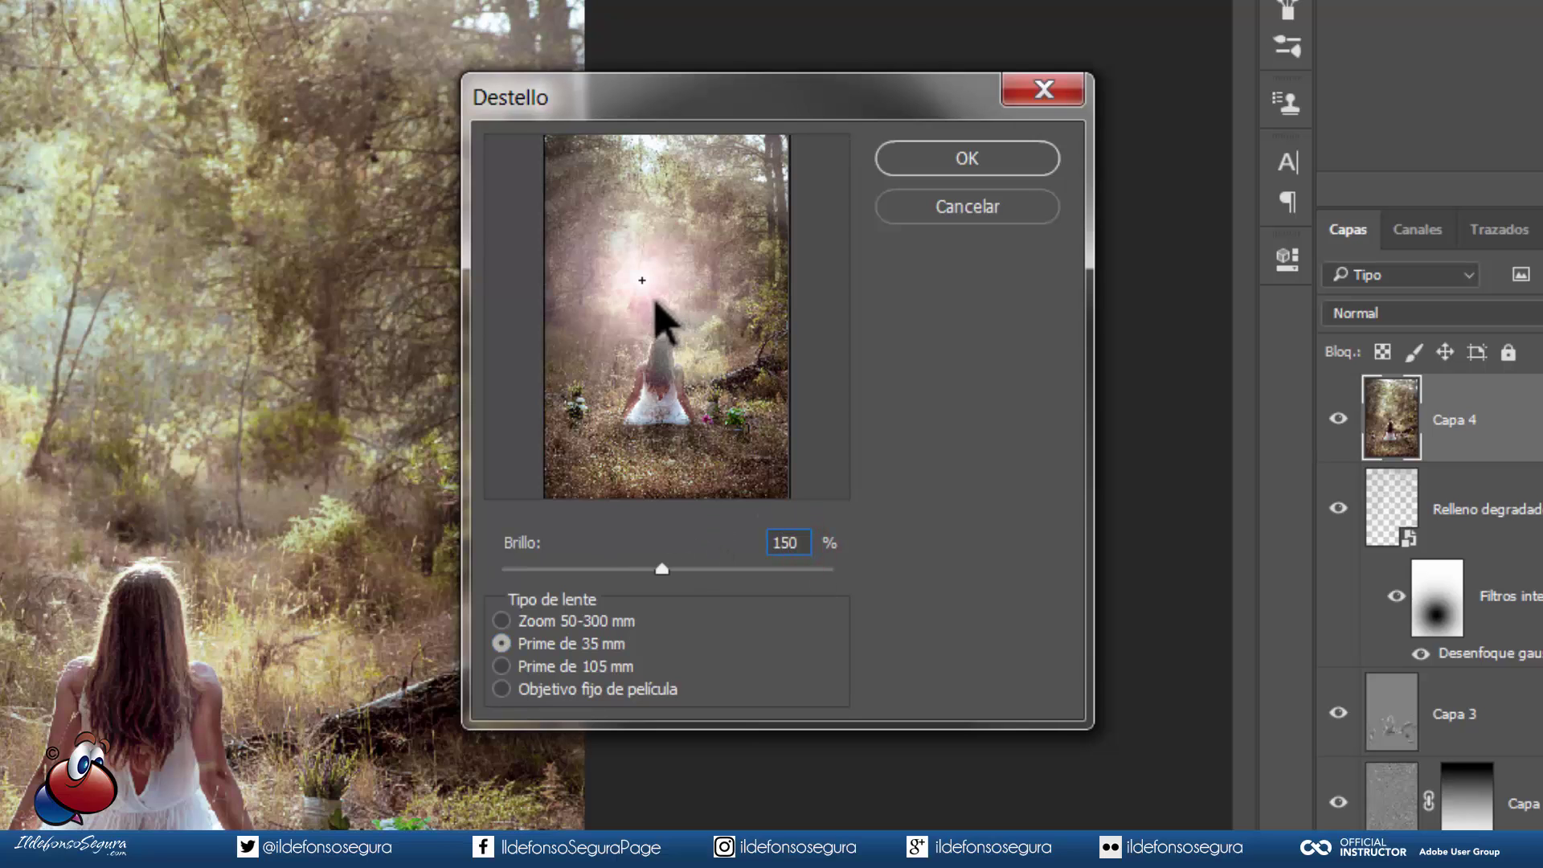
left_click(642, 283)
left_click_drag(639, 251, 643, 138)
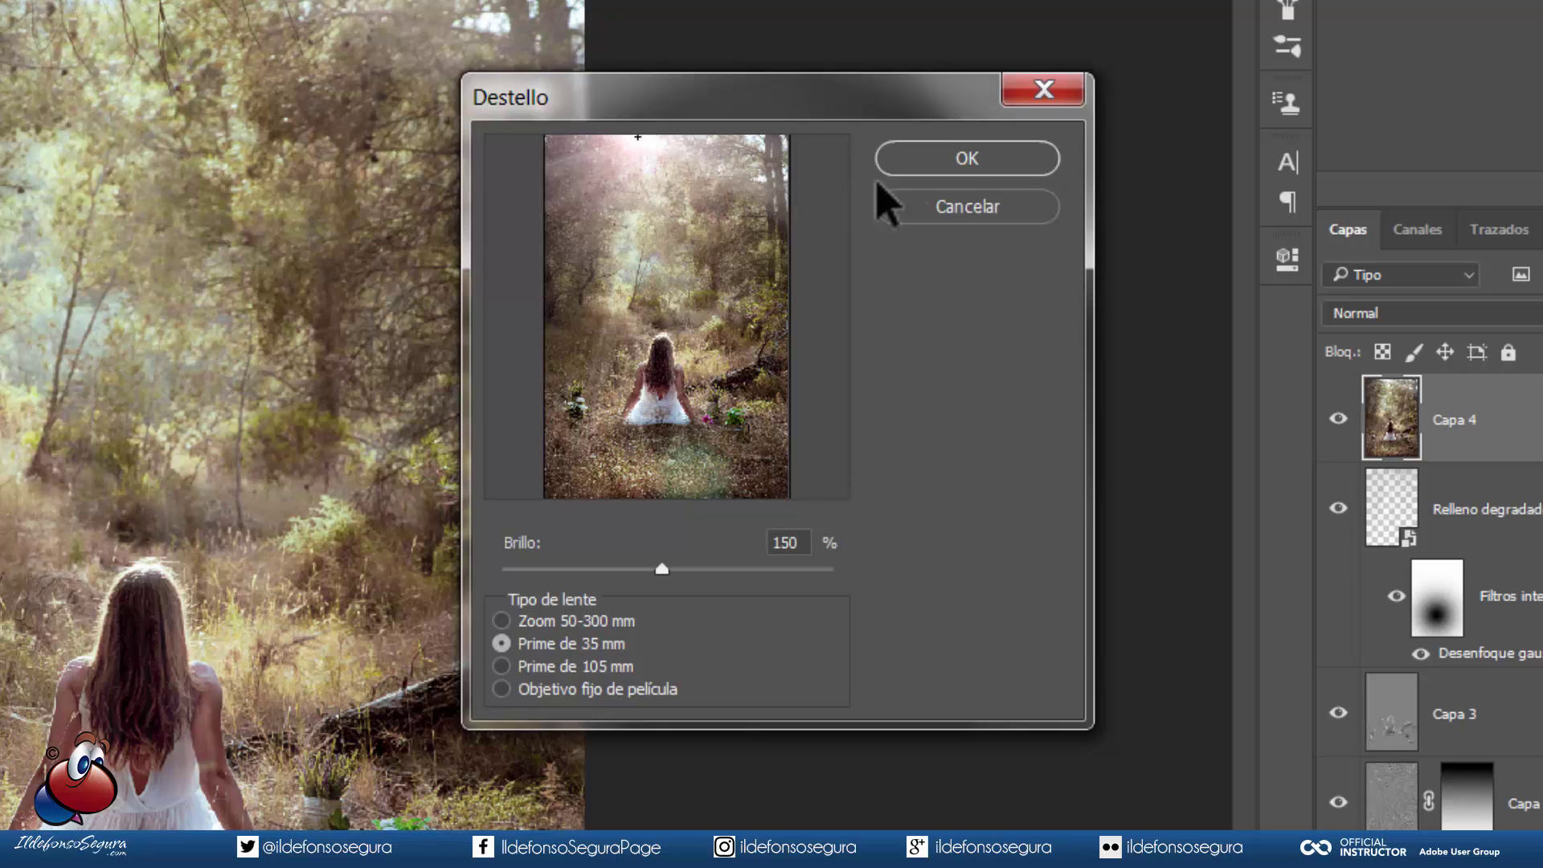
left_click(967, 161)
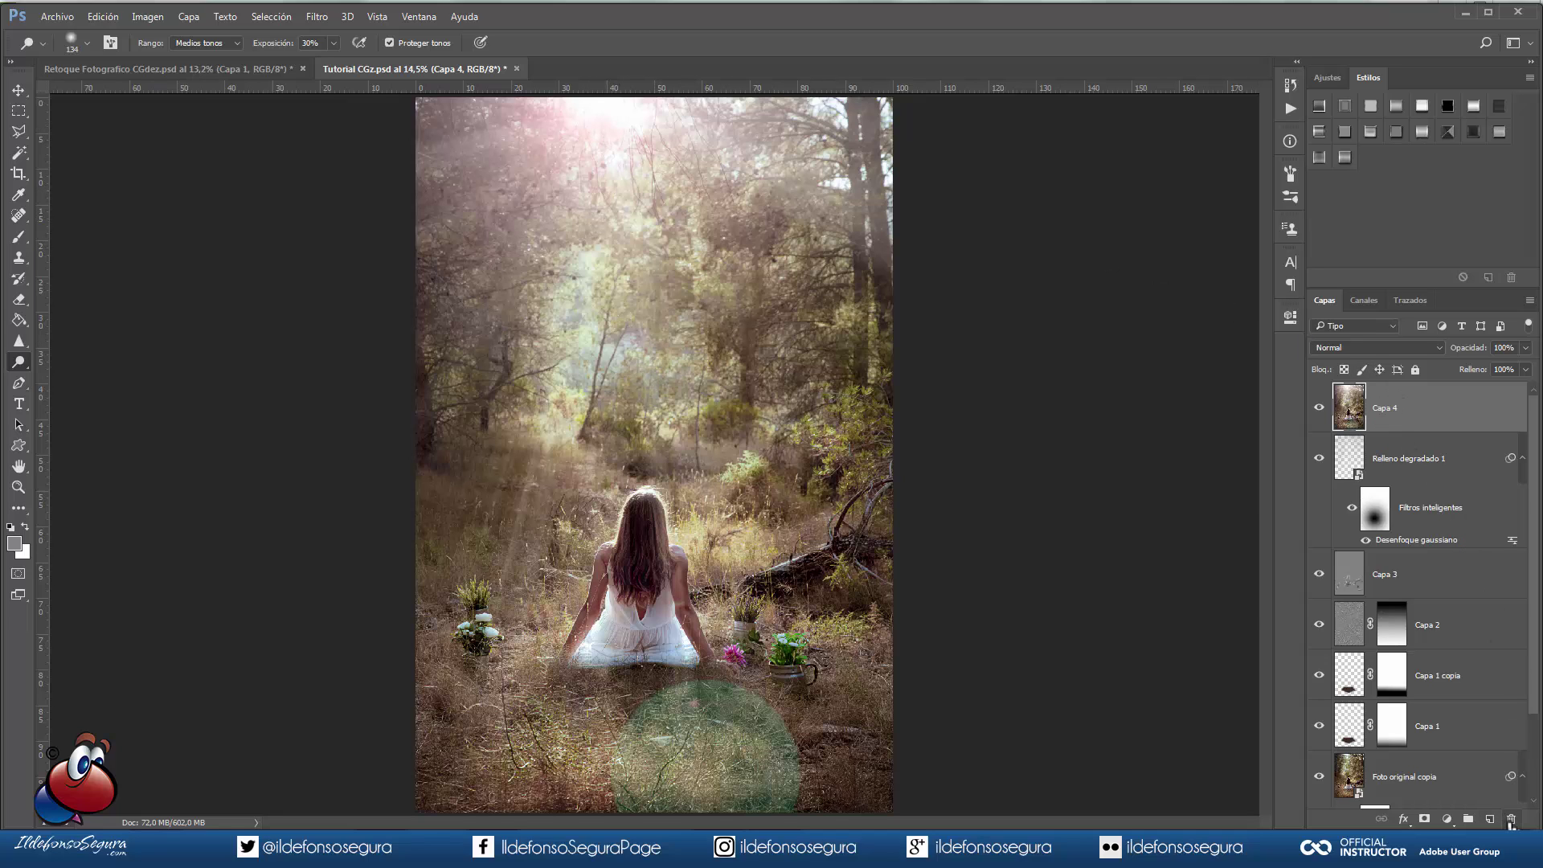
Step: Replace the merged flare layer with a new layer filled with black and apply the same Destello filter to it
left_click_drag(1510, 821, 1511, 820)
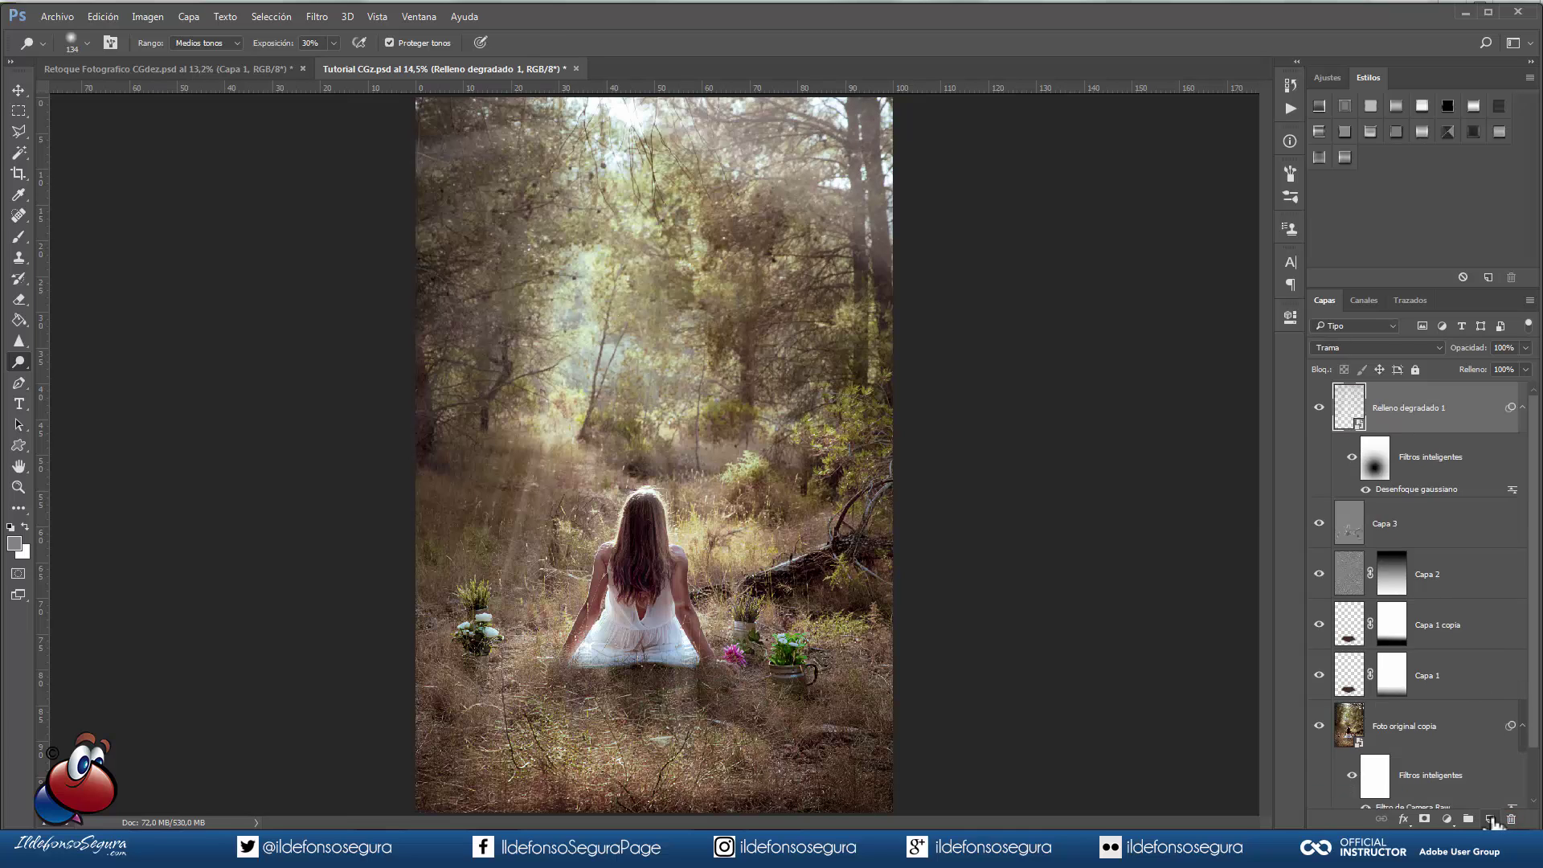
left_click(1491, 819)
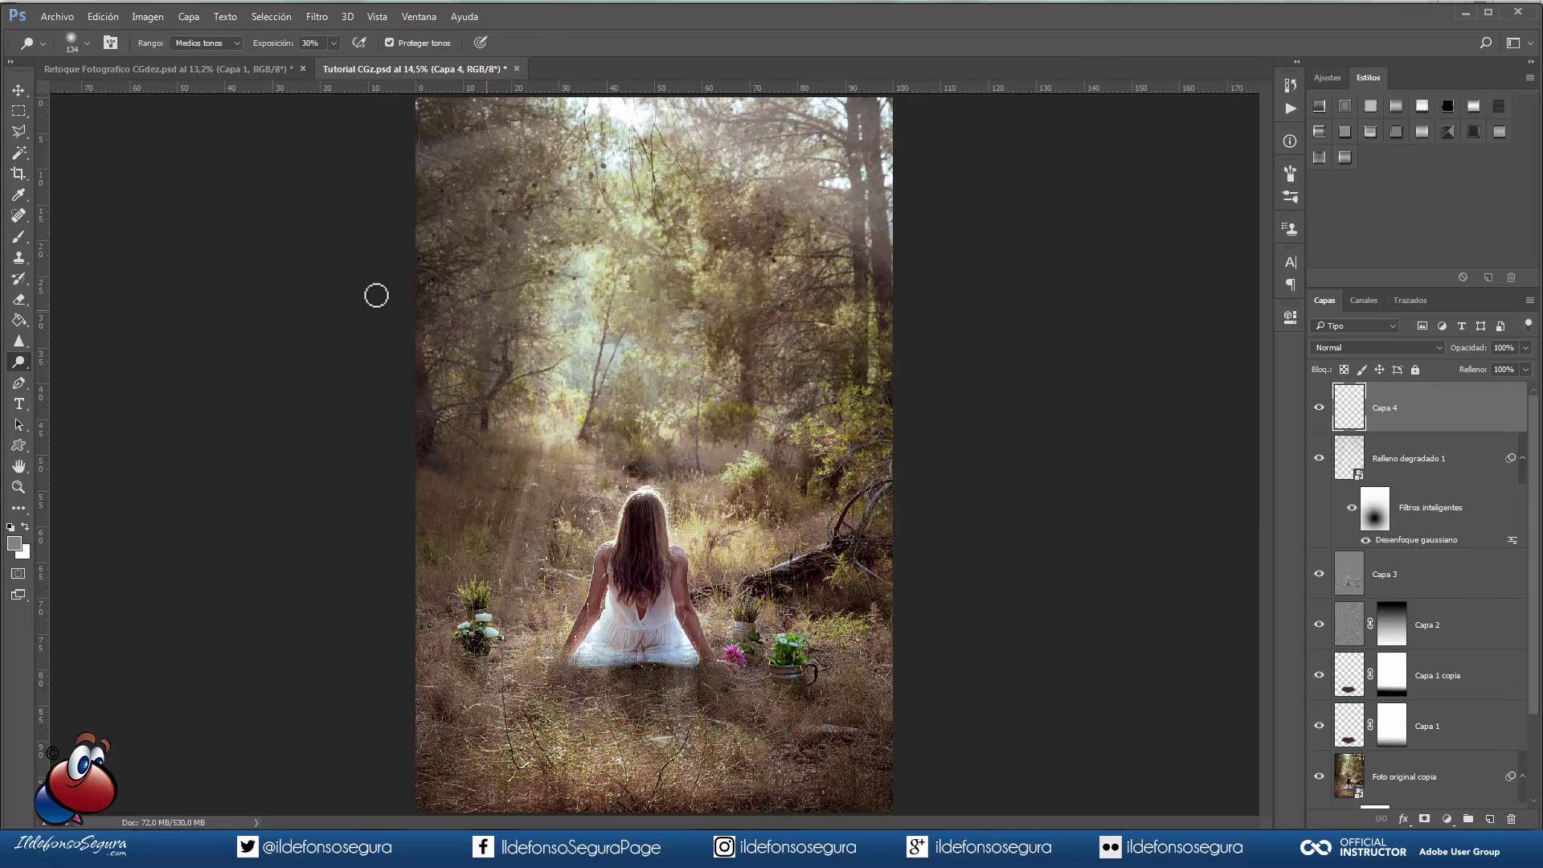
left_click(17, 321)
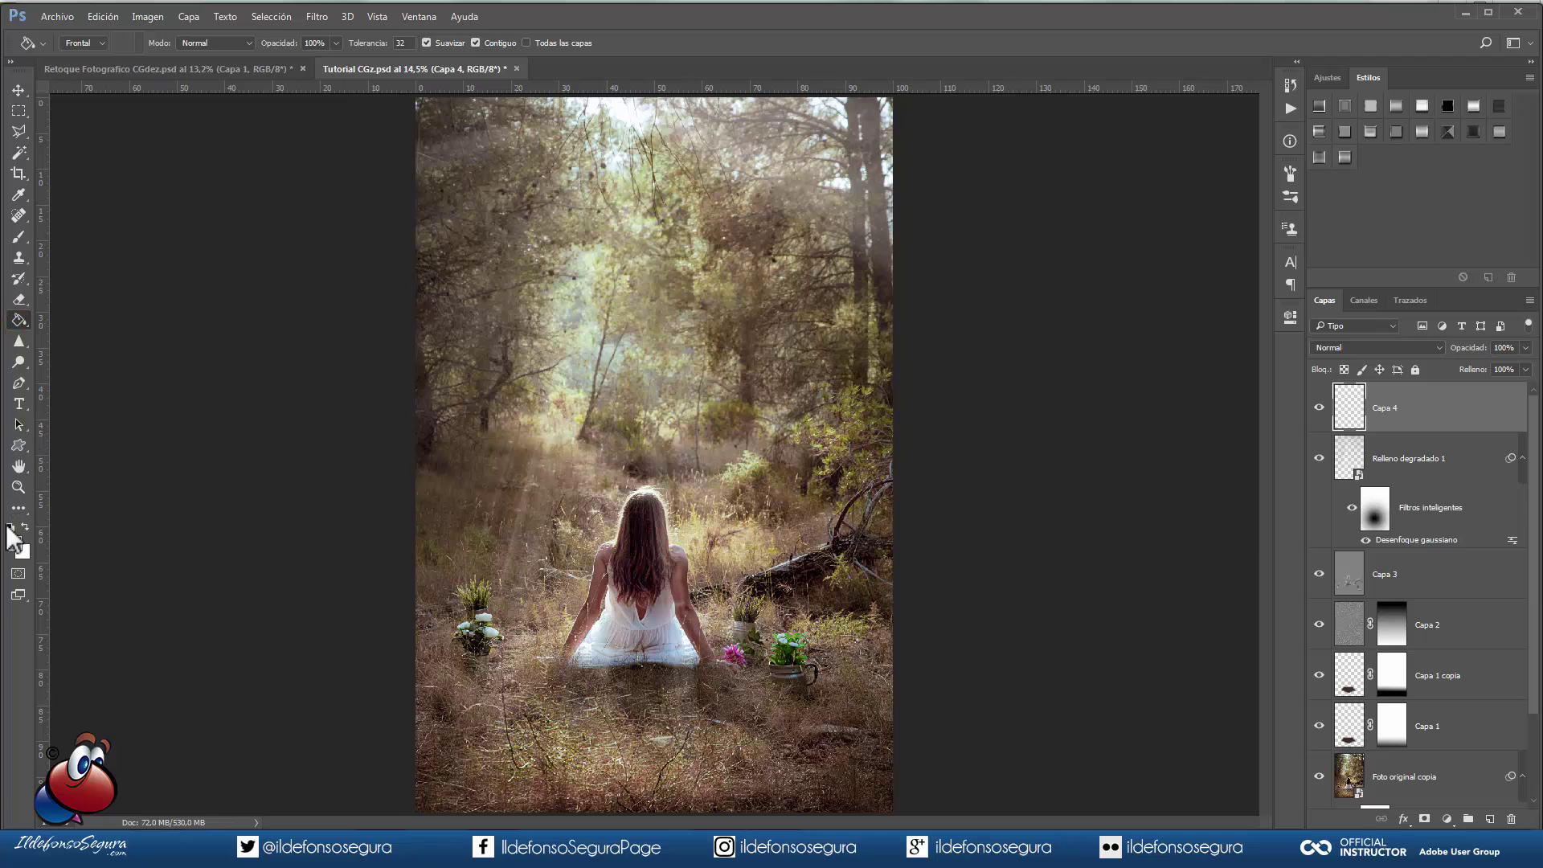
left_click(481, 359)
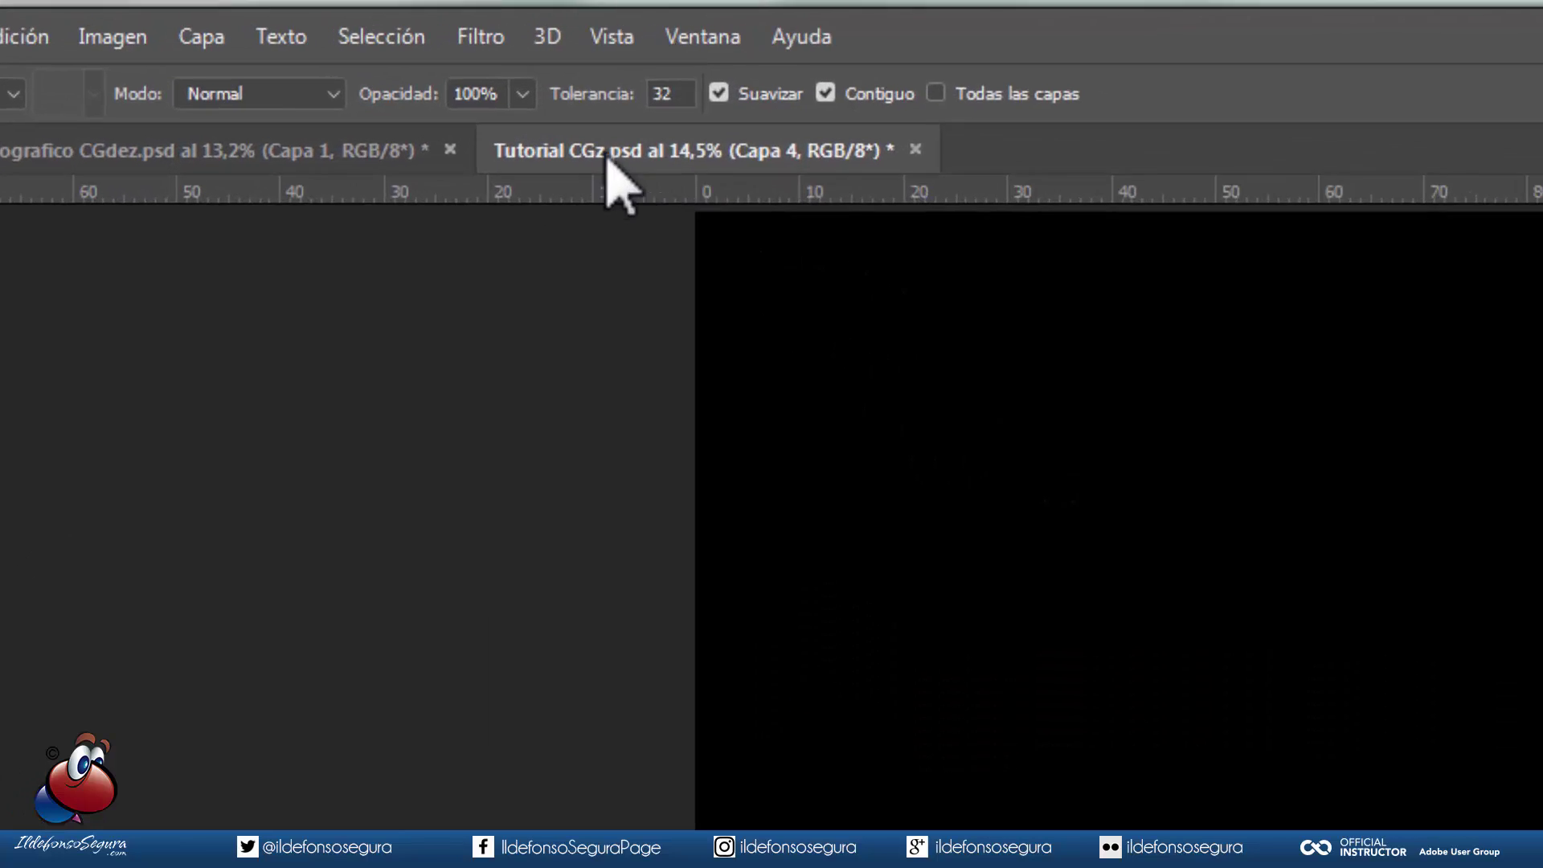
left_click(549, 50)
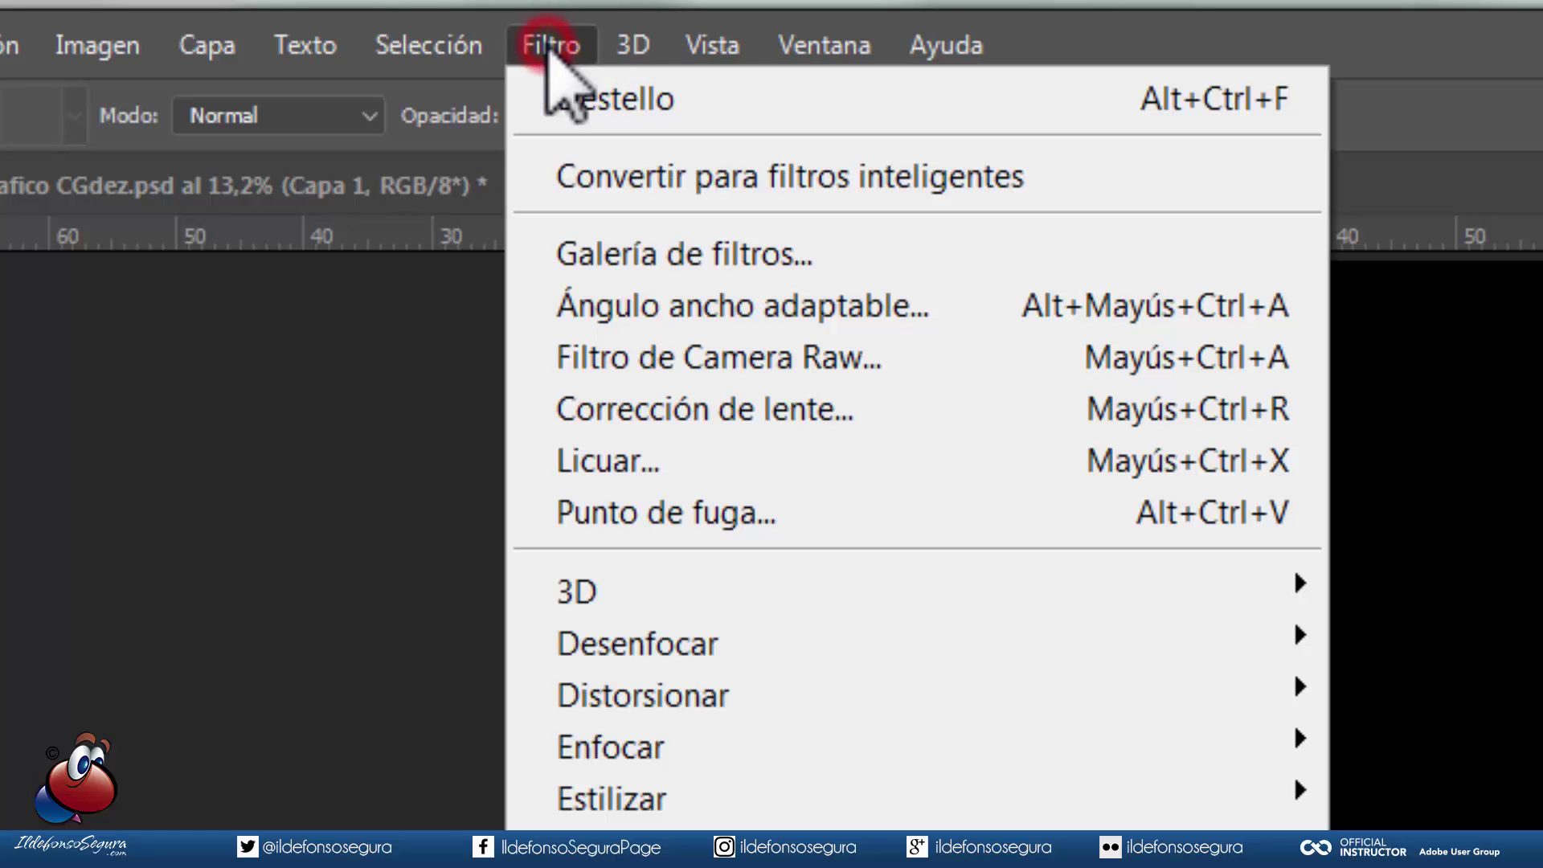
left_click(718, 105)
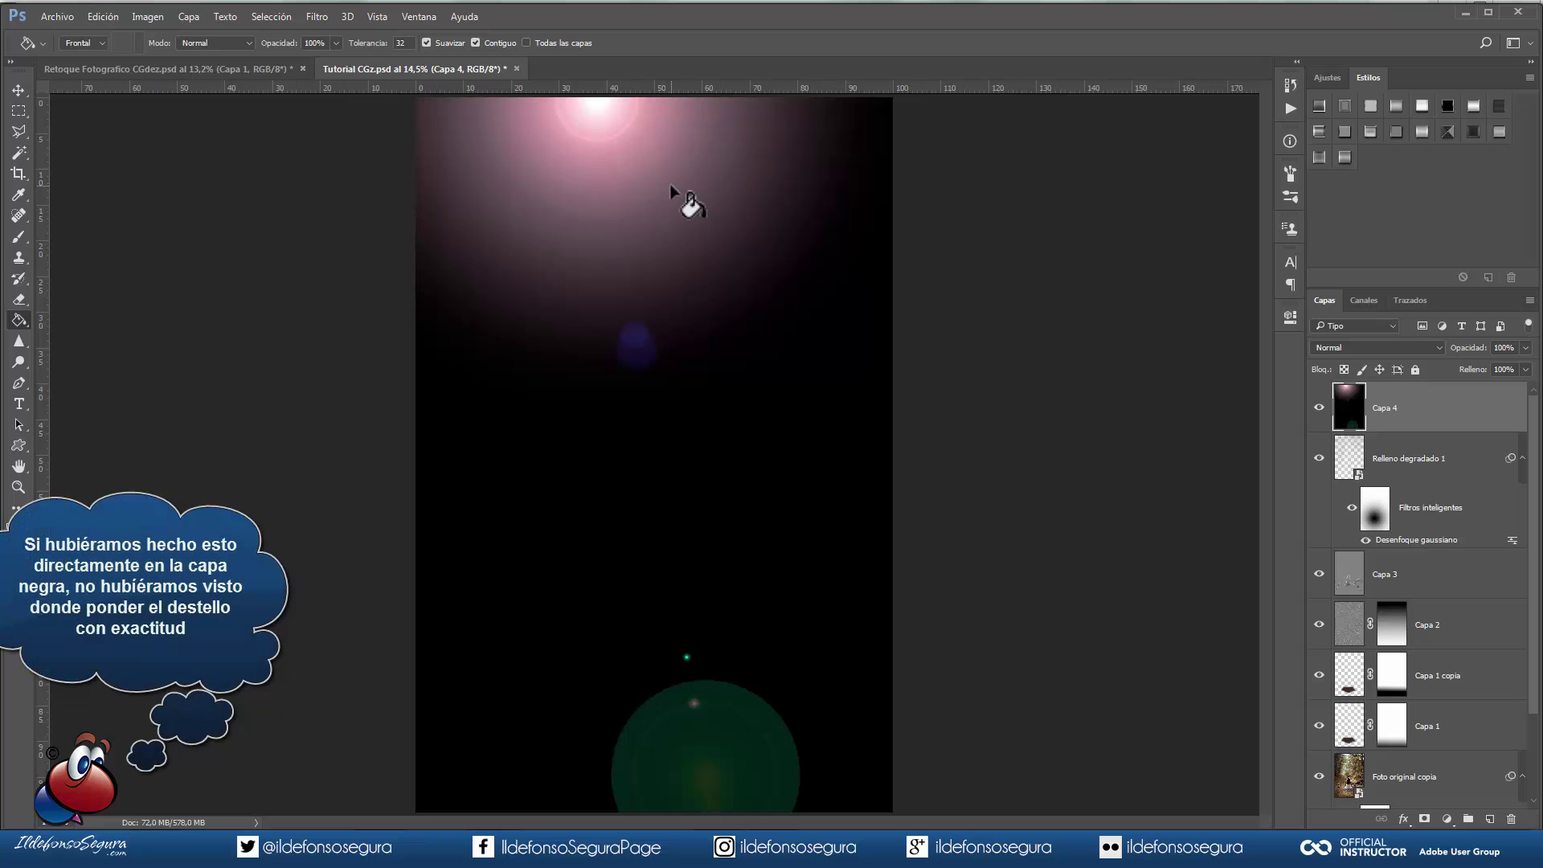
Step: Desaturate the lens flare layer and set its blending mode to Trama
left_click(147, 16)
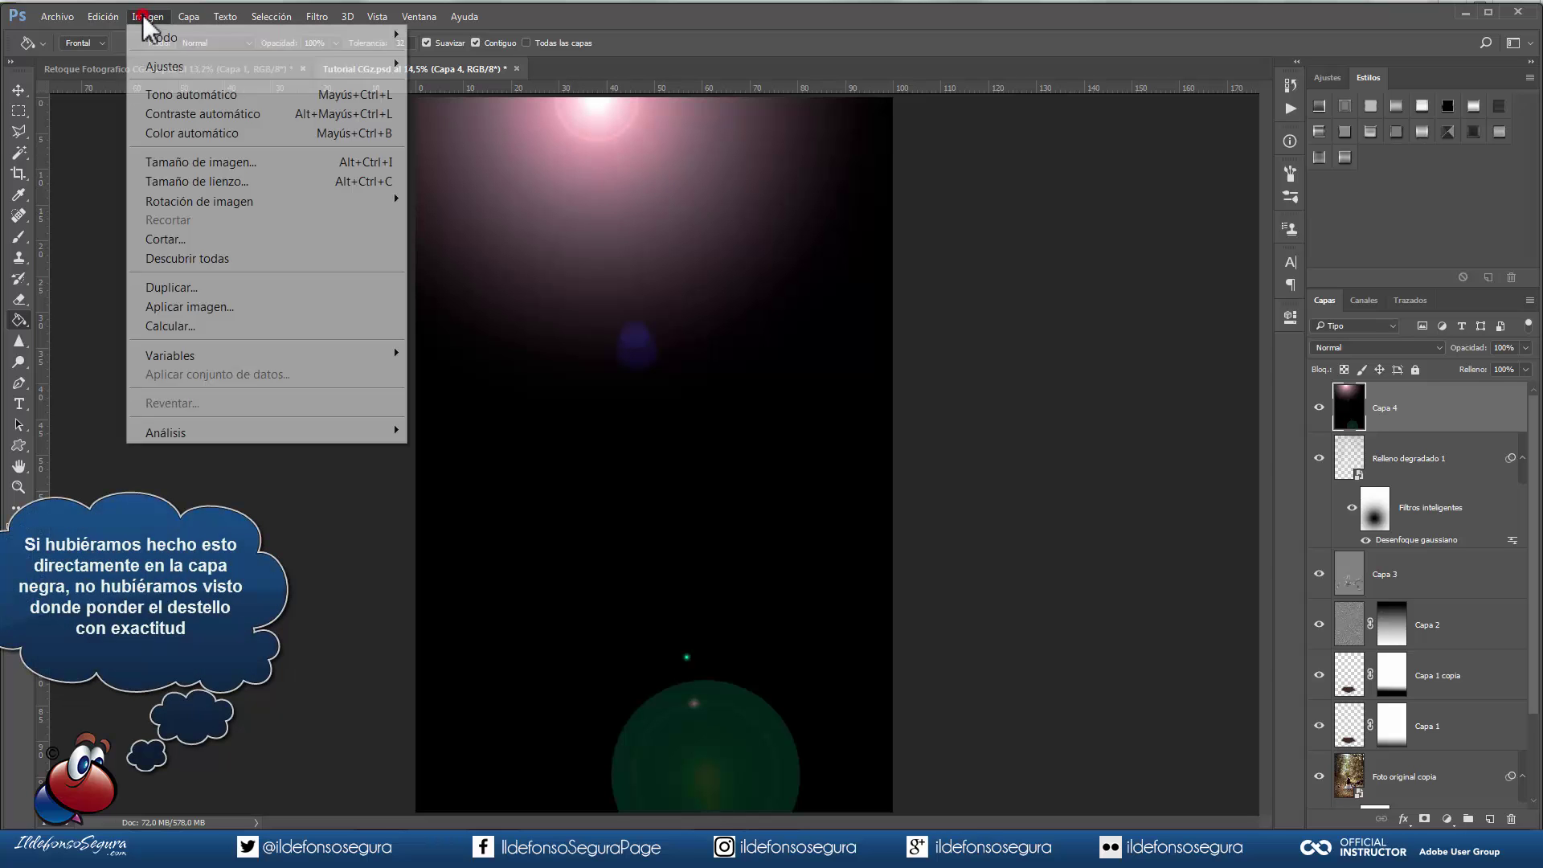
mouse_move(161, 68)
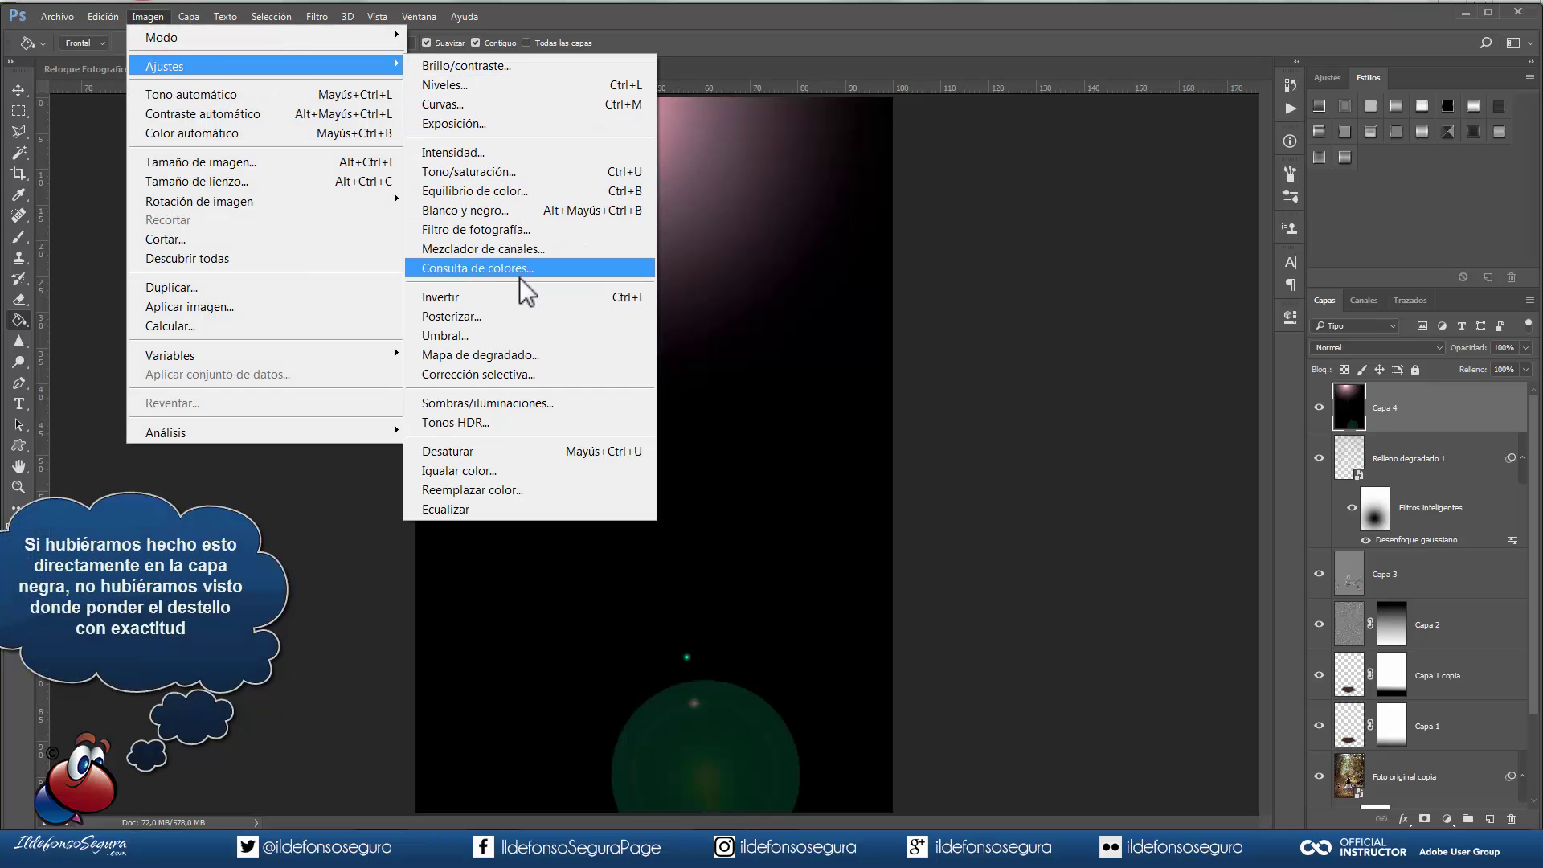
left_click(493, 449)
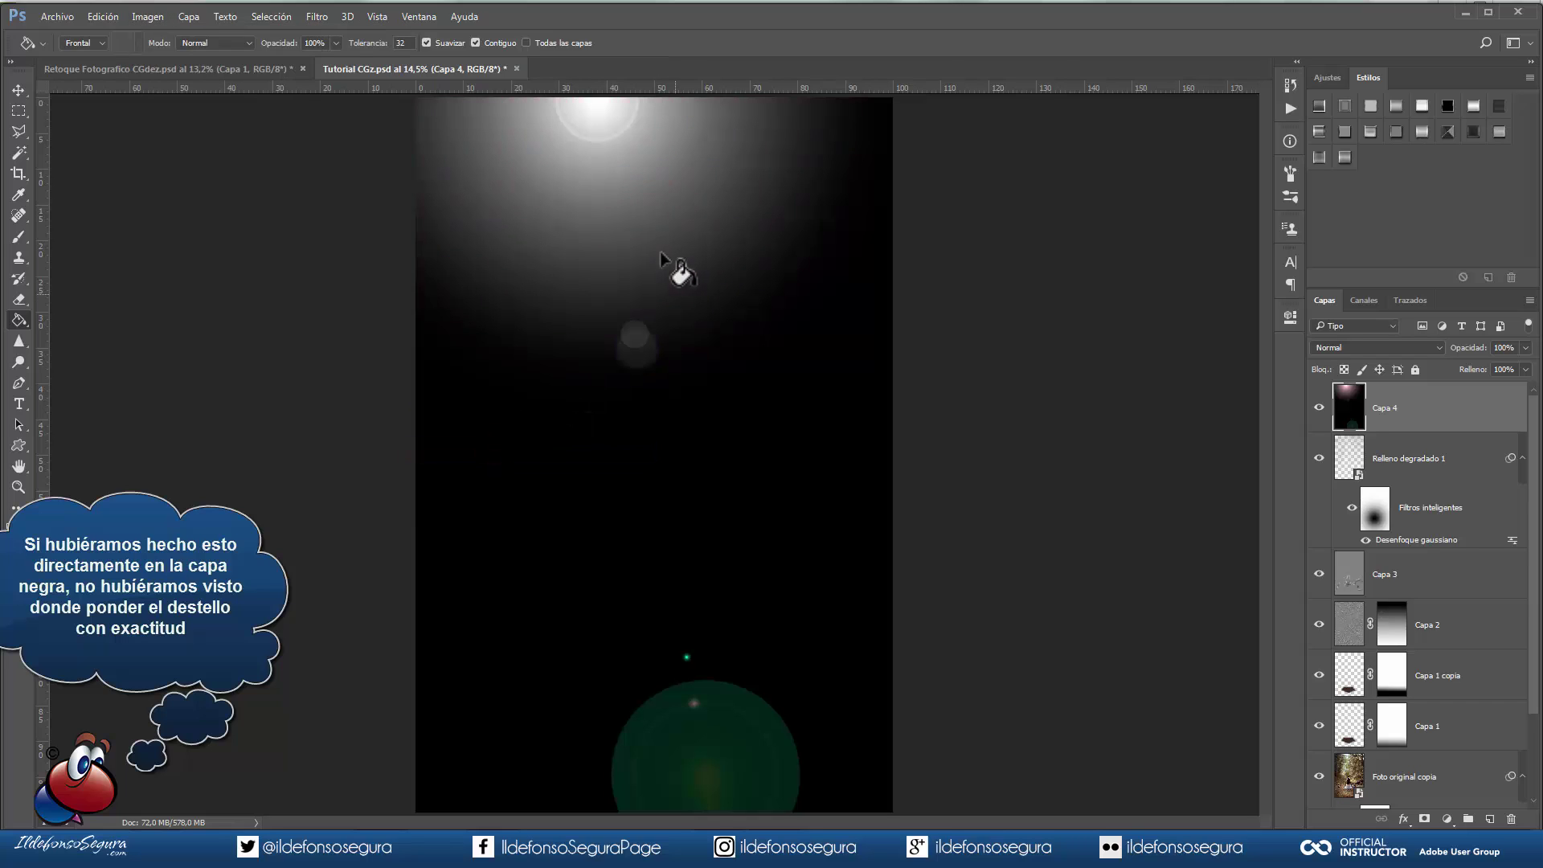
left_click(1372, 350)
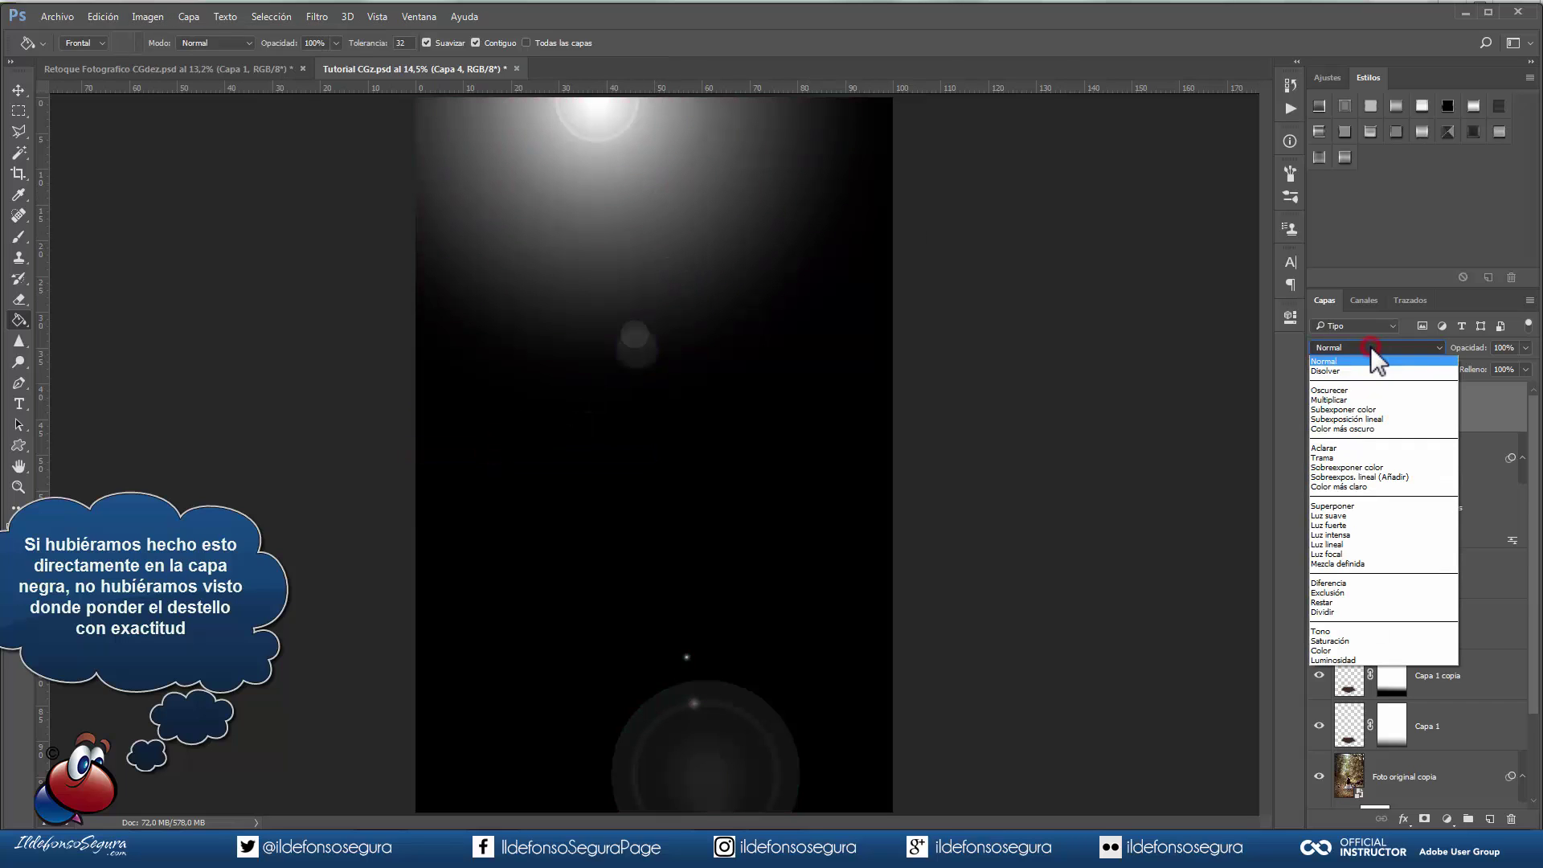
left_click(1350, 458)
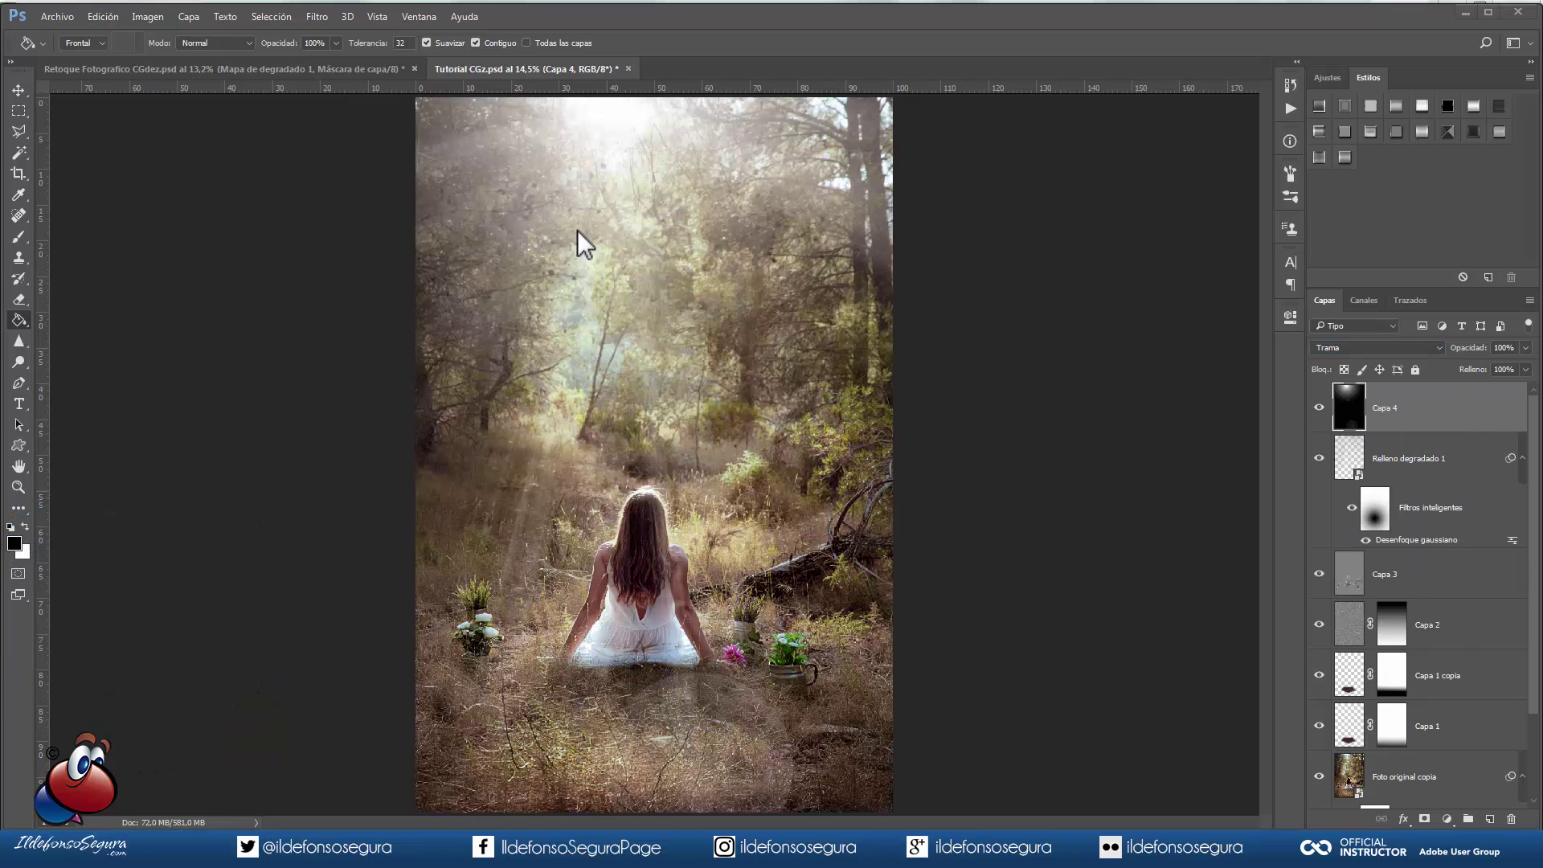
Step: Add a black-to-white Mapa de degradado adjustment layer above the flare layer and set its blending mode to Luz suave
left_click(1420, 408)
left_click(1447, 819)
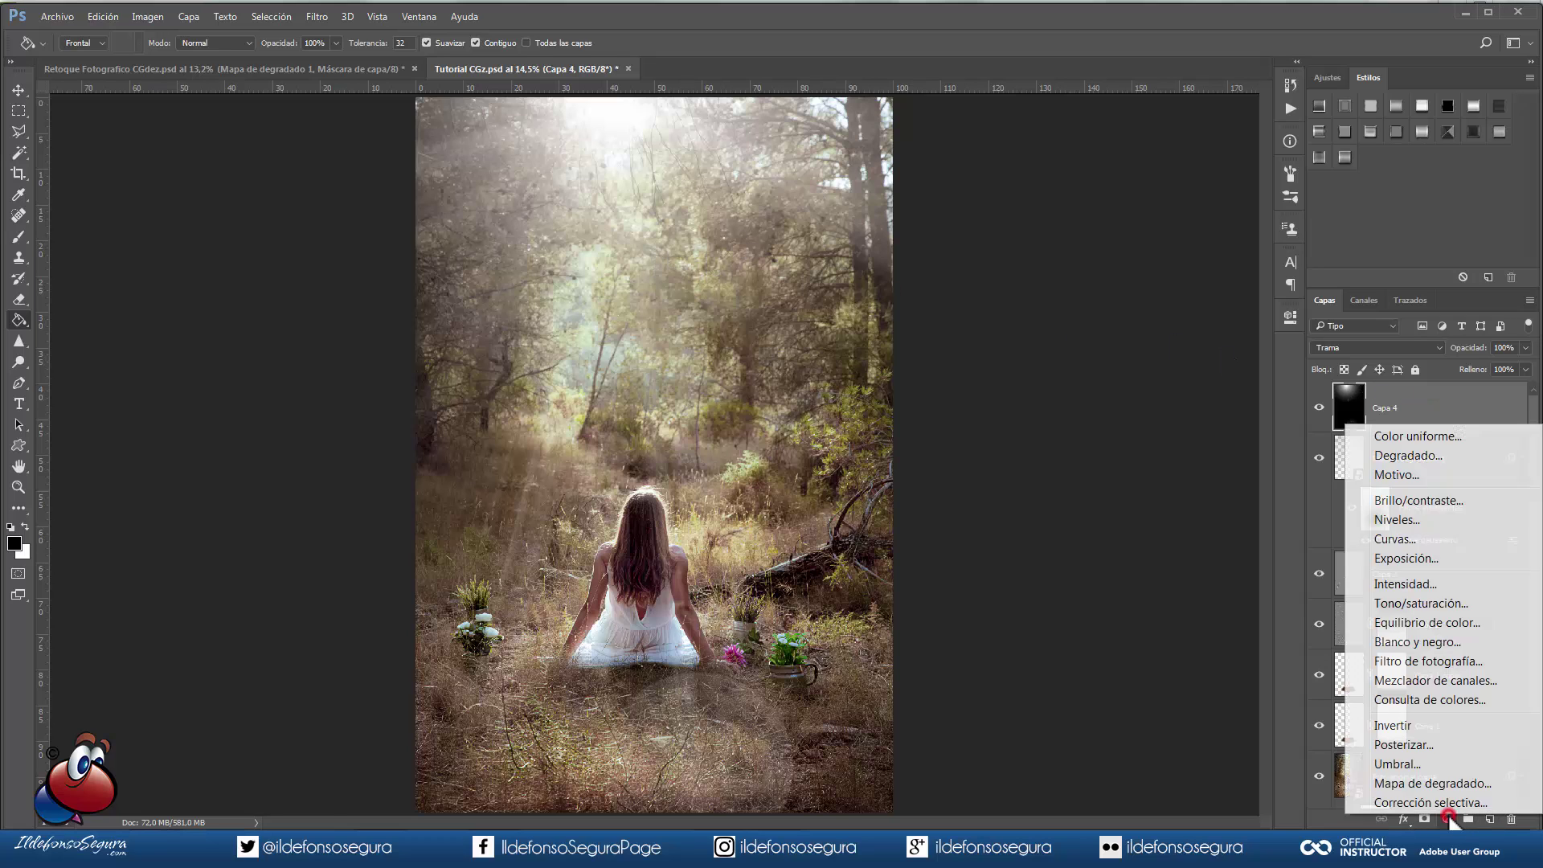
left_click(1445, 784)
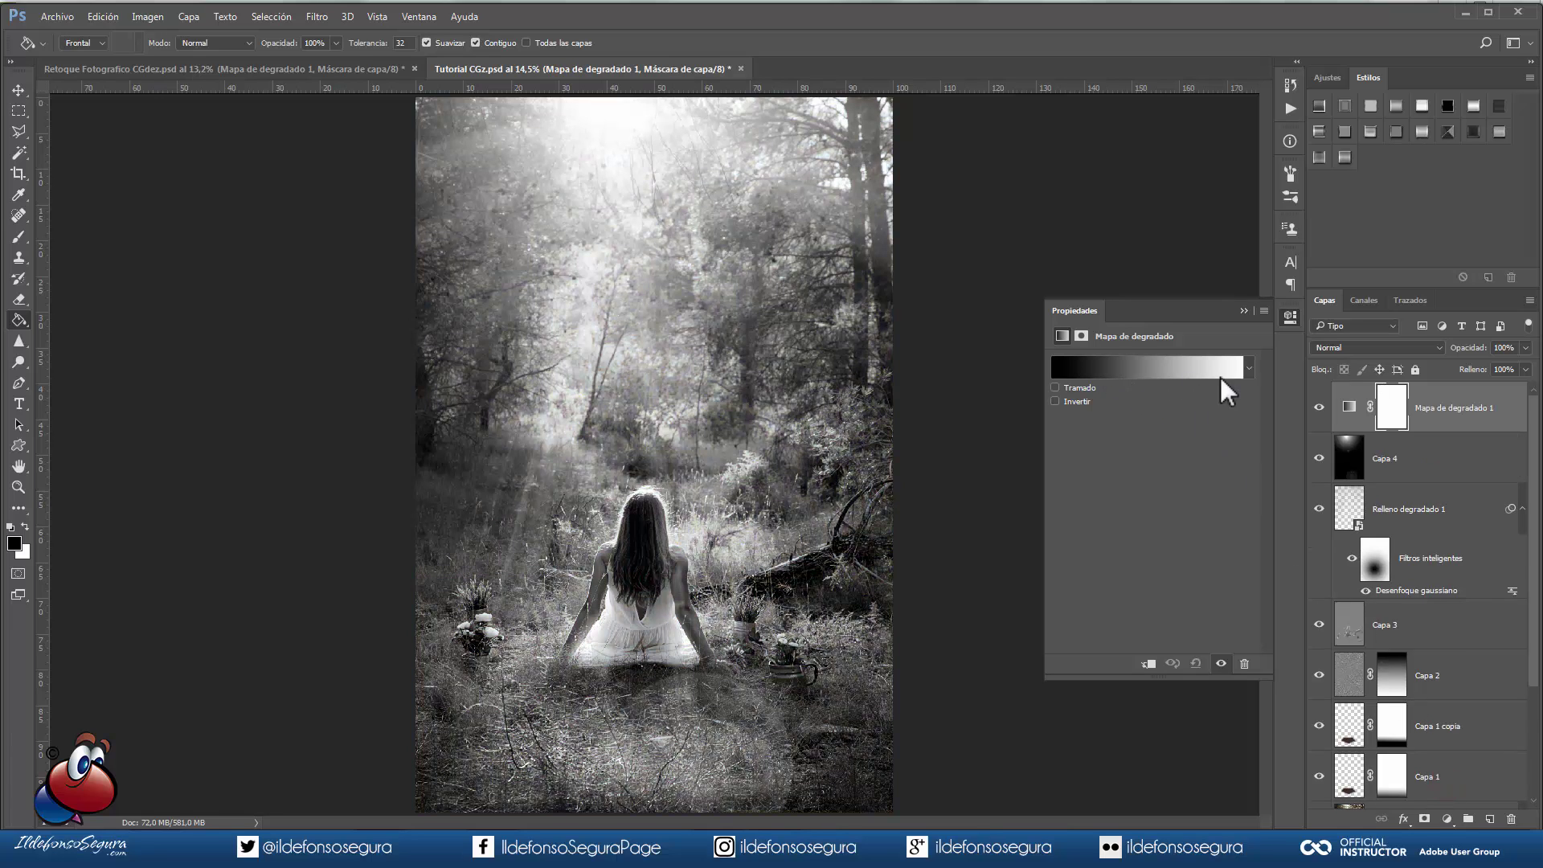
left_click(1395, 346)
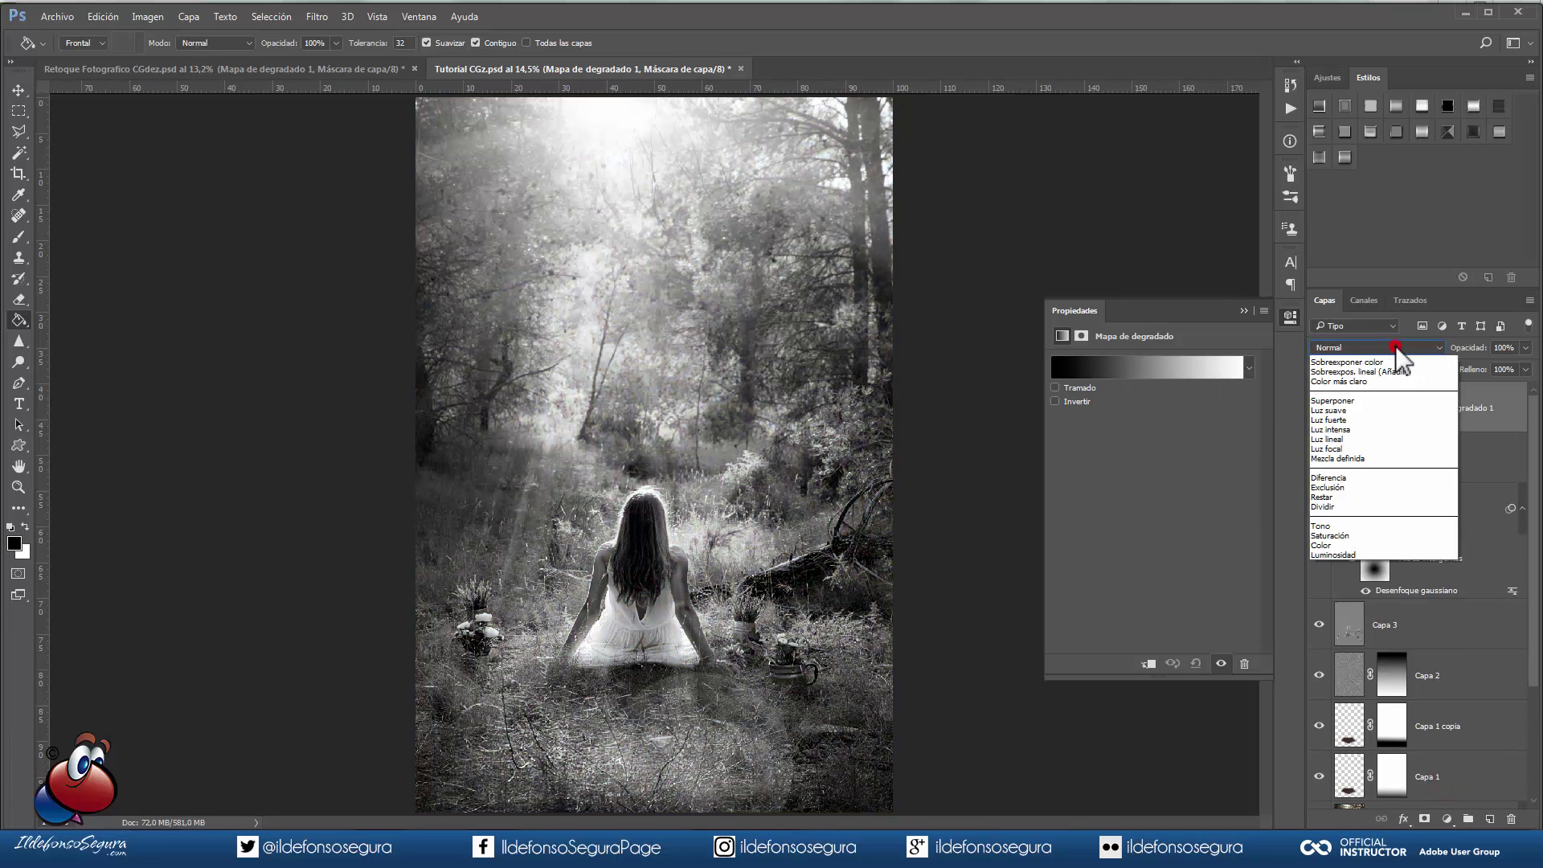
left_click(1344, 515)
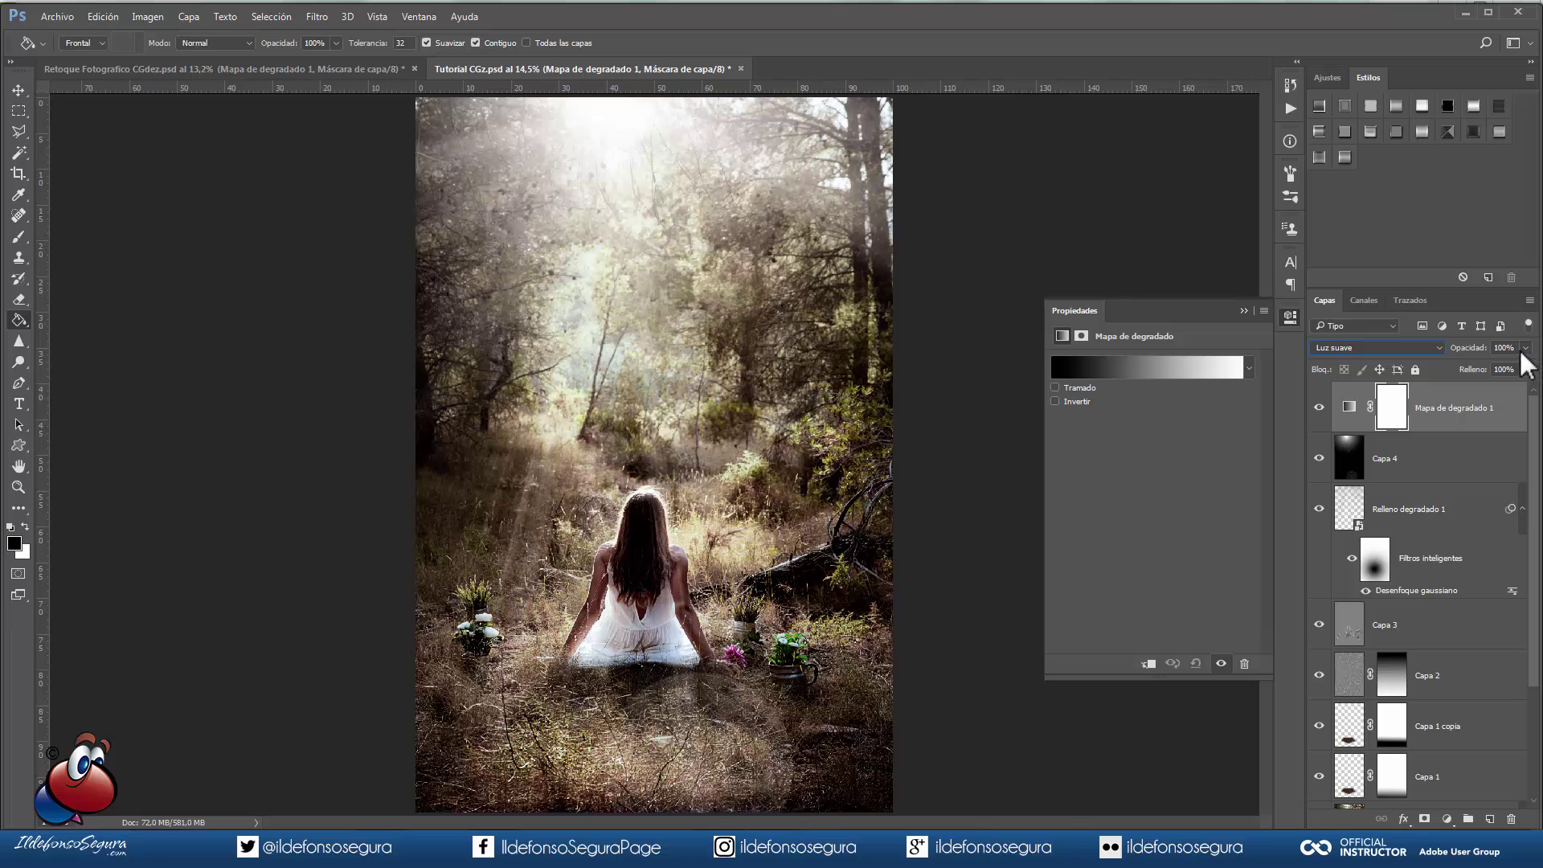
Step: Lower the gradient map layer's opacity to 30% and compare the image with and without it
type("30")
key("Return")
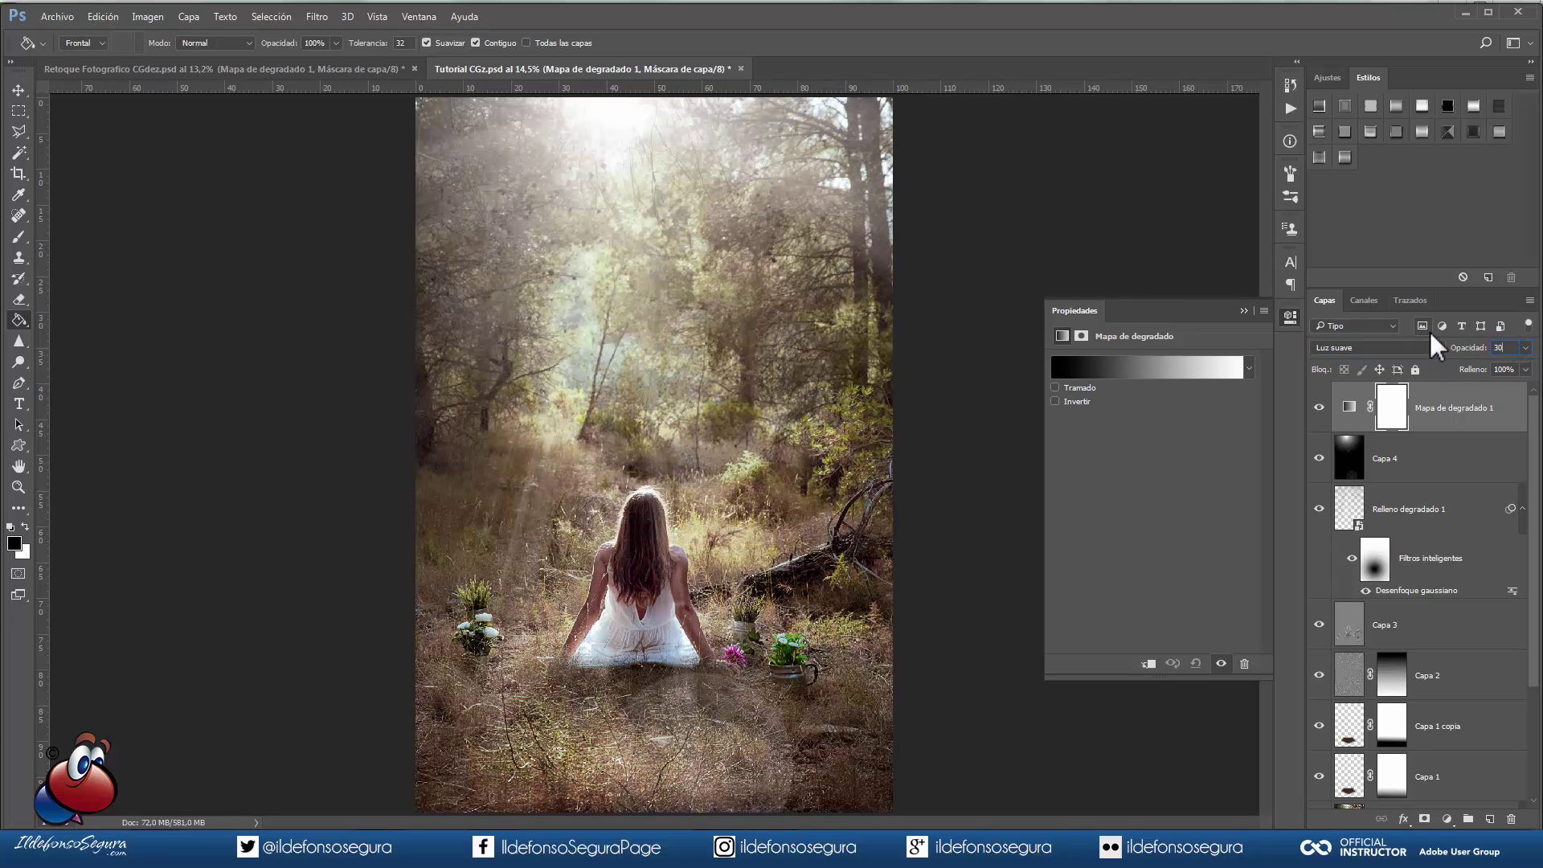
left_click(1319, 407)
left_click(1319, 406)
left_click(1243, 310)
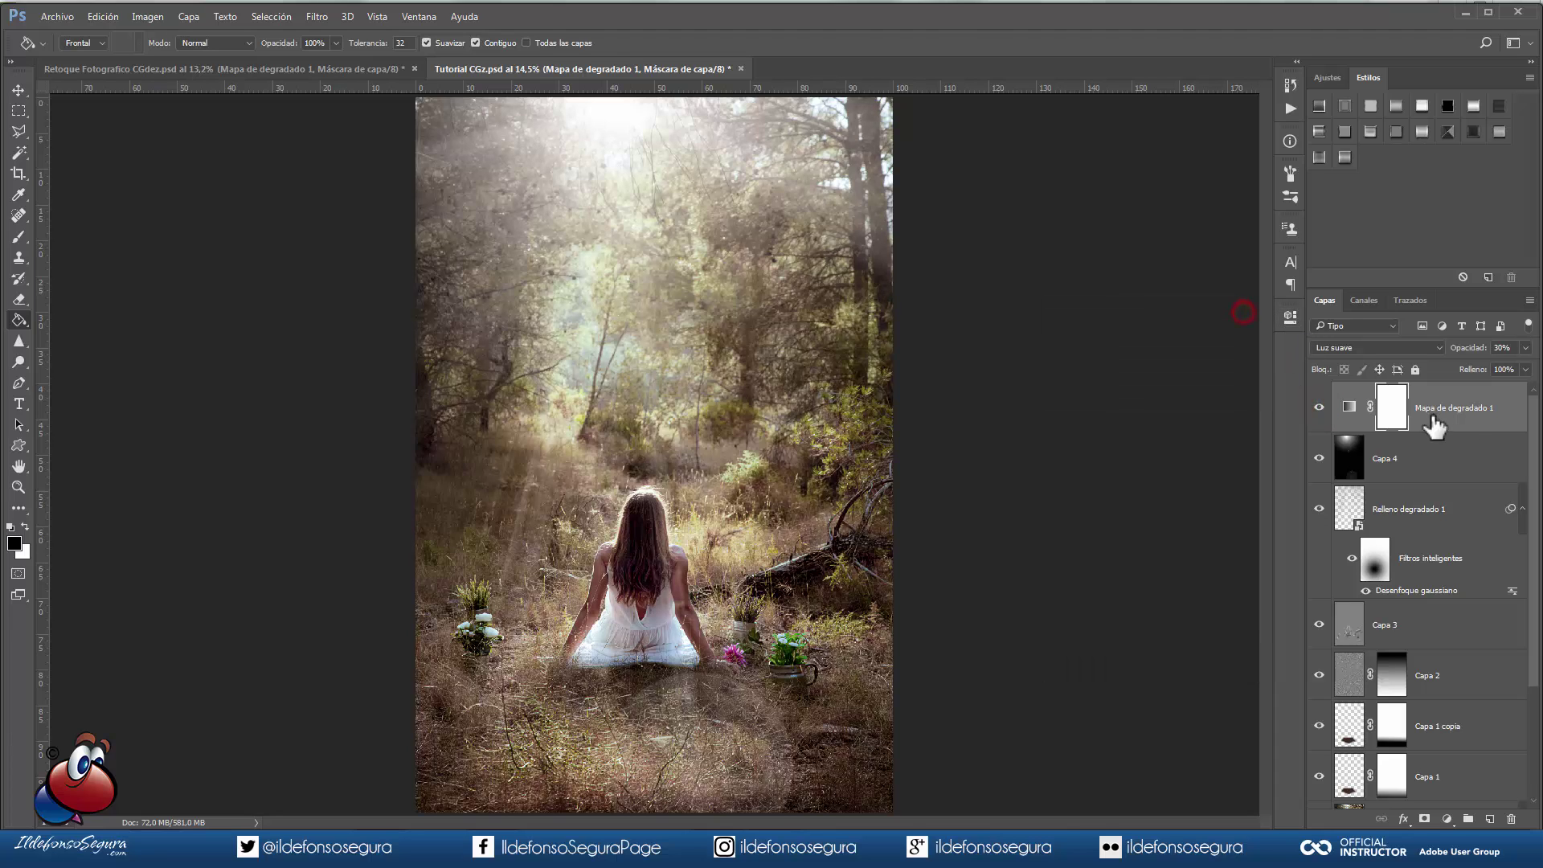
Step: Group all the layers above Foto original and compare the retouched image with the original photo
left_click(1456, 417)
scroll(1463, 438, "down", 3)
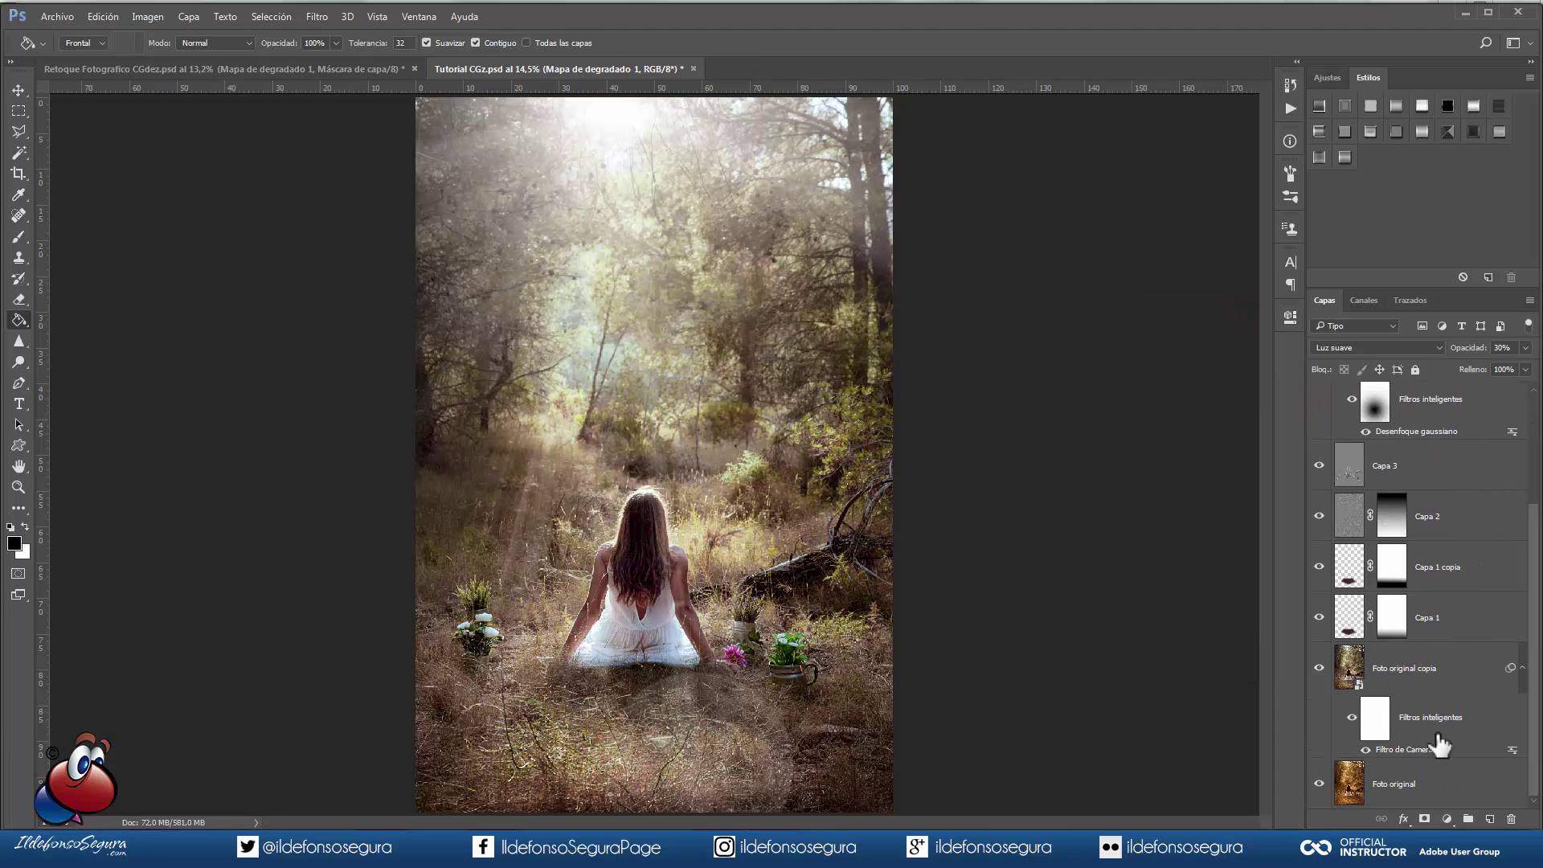
left_click(1450, 675, "shift")
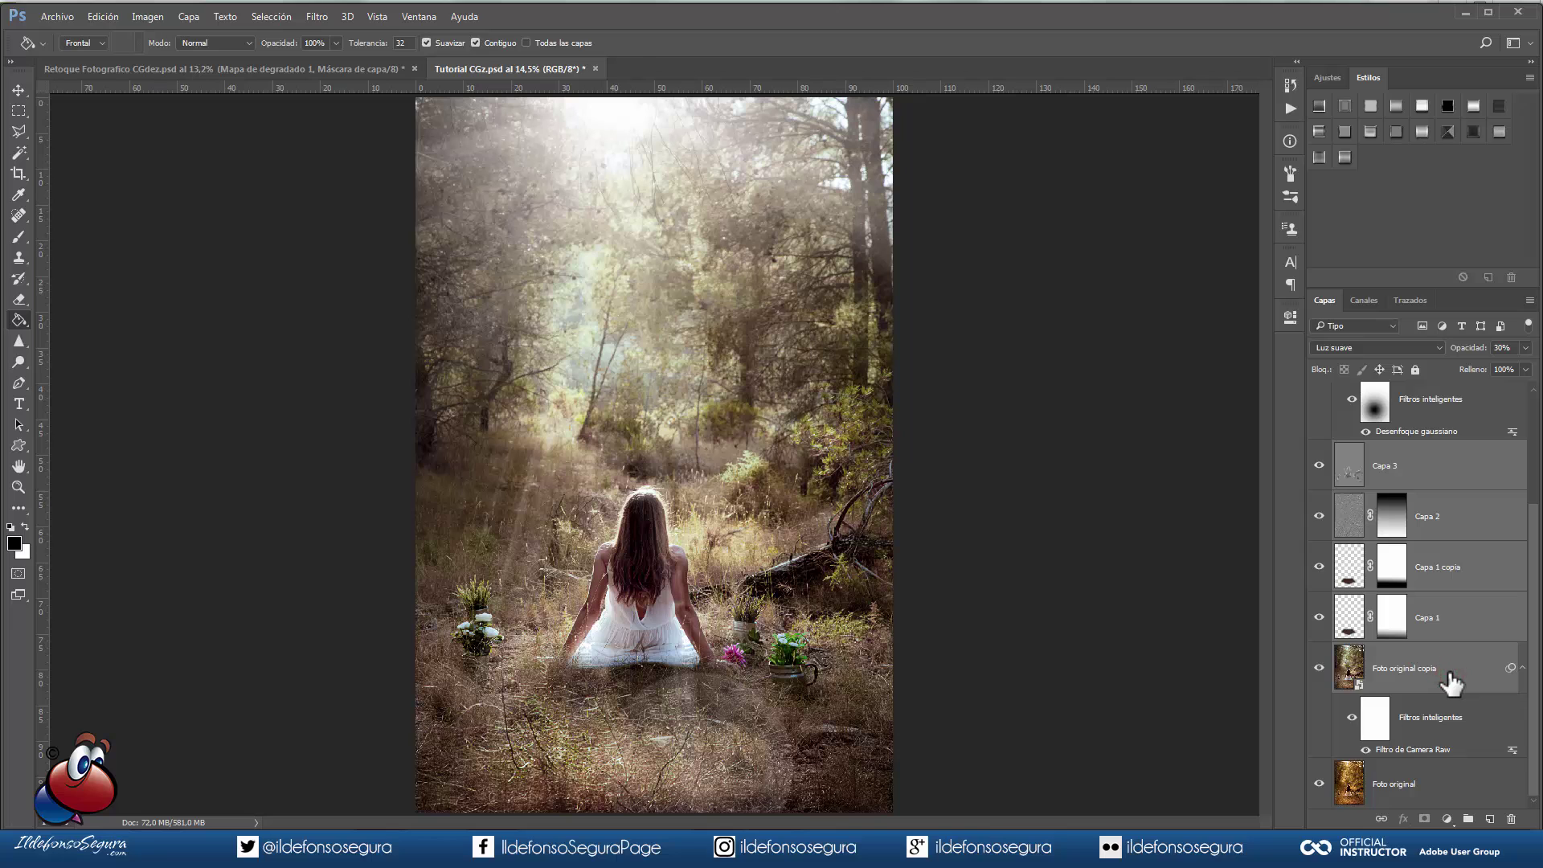
key("ctrl+g")
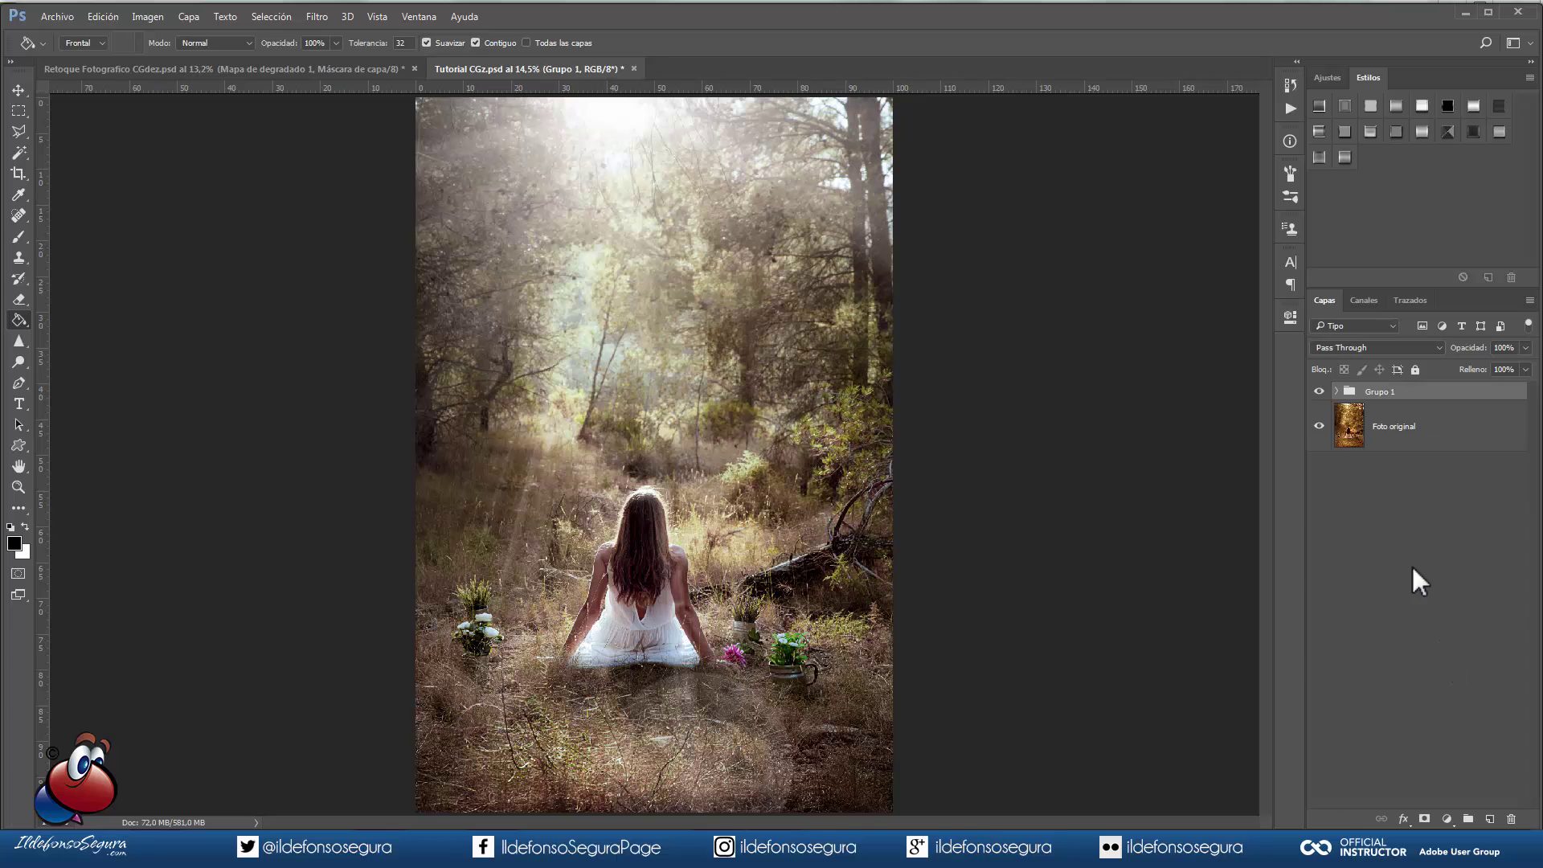
left_click(1321, 391)
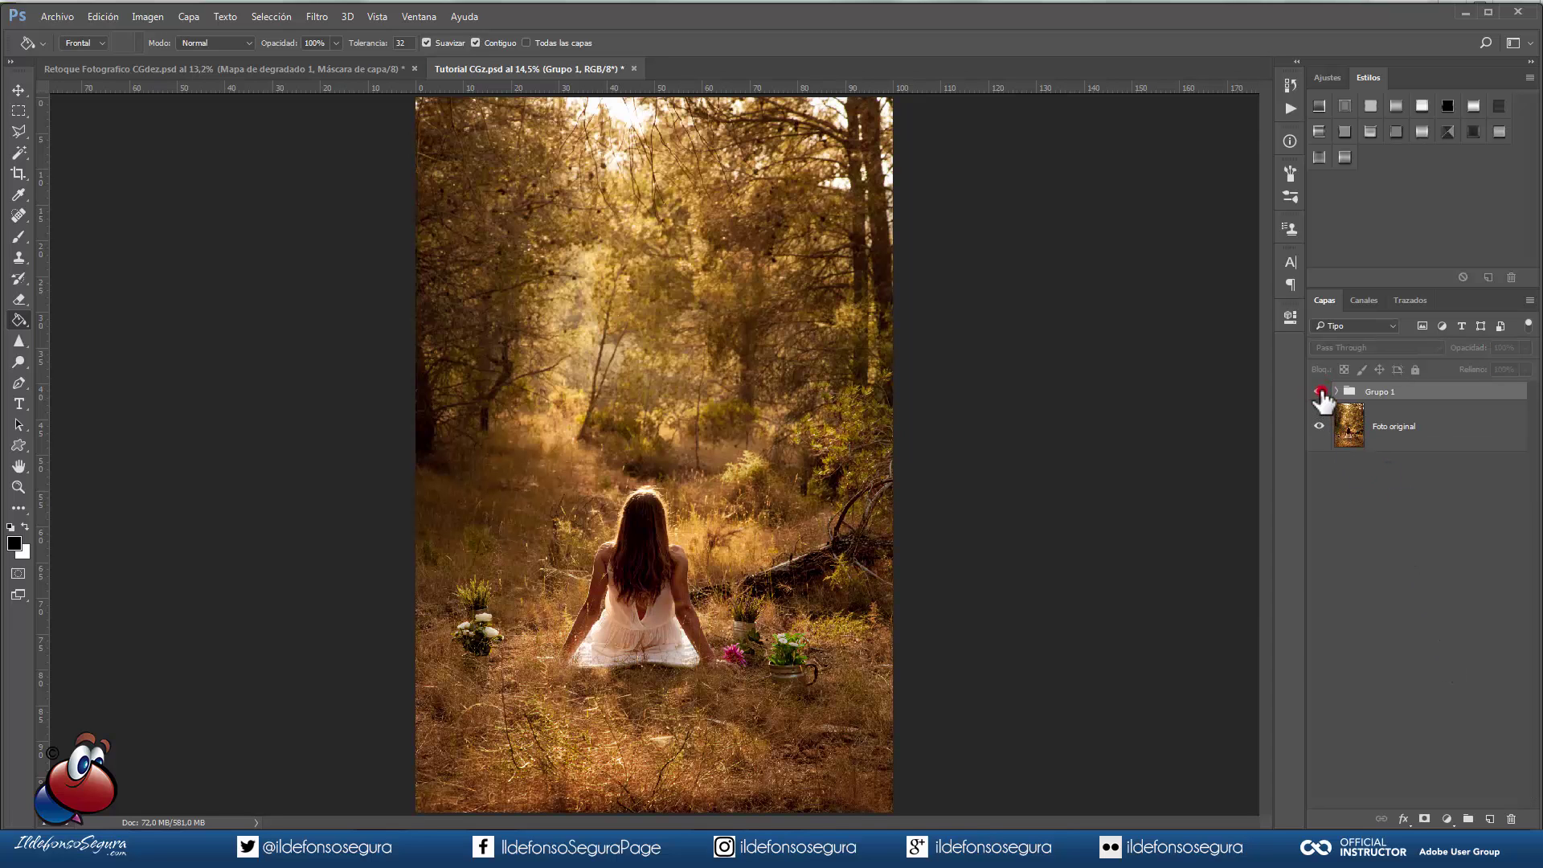
left_click(1320, 391)
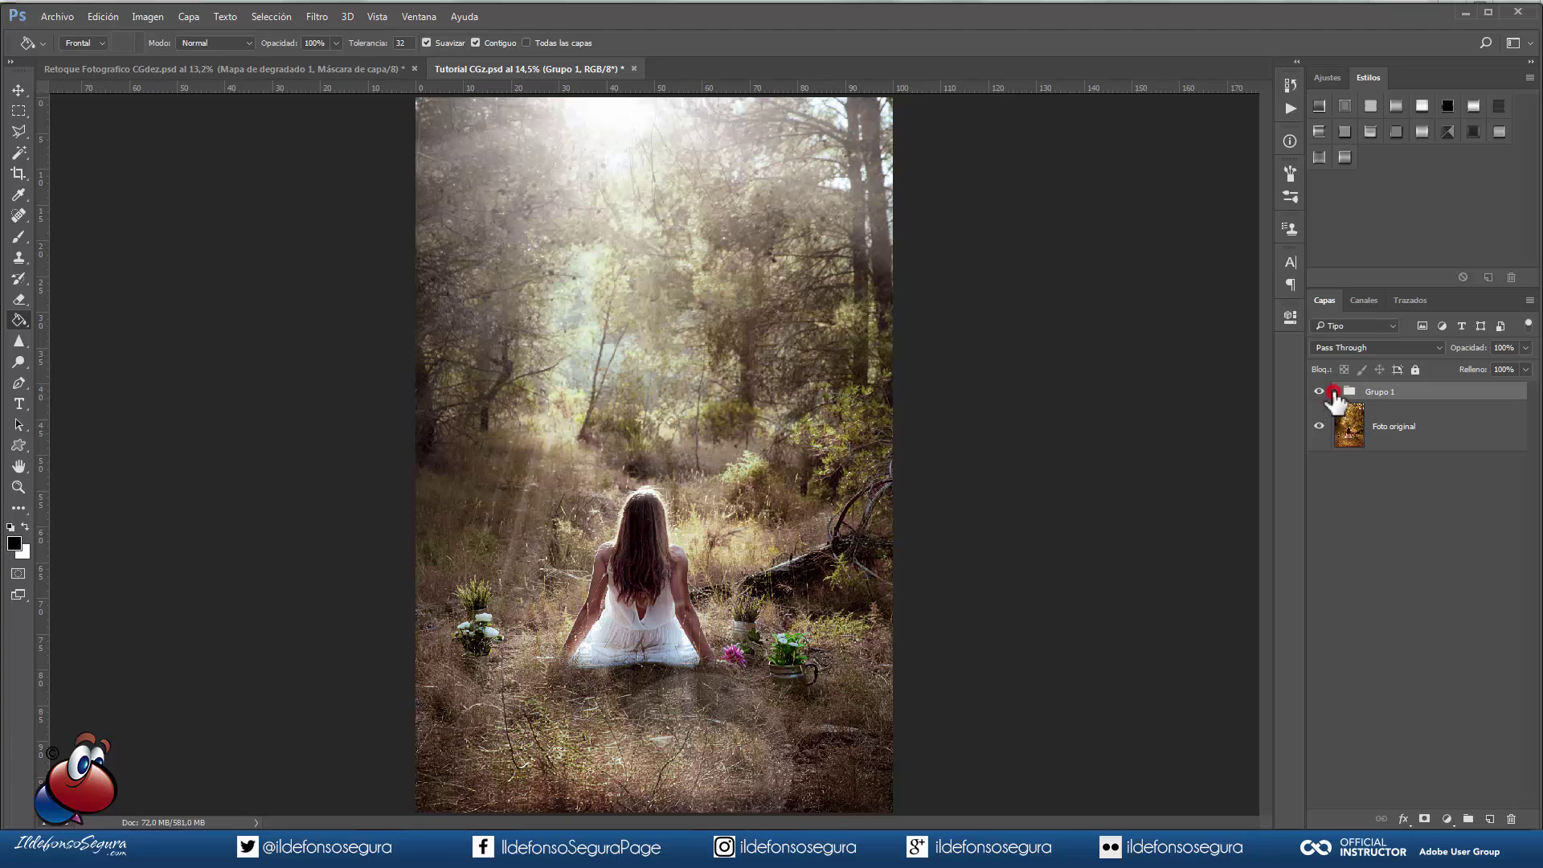
Step: Add a second Mapa de degradado above the first one inside the group, using the reddish-orange to cream and pale lilac preset
left_click(1337, 392)
left_click(1367, 432)
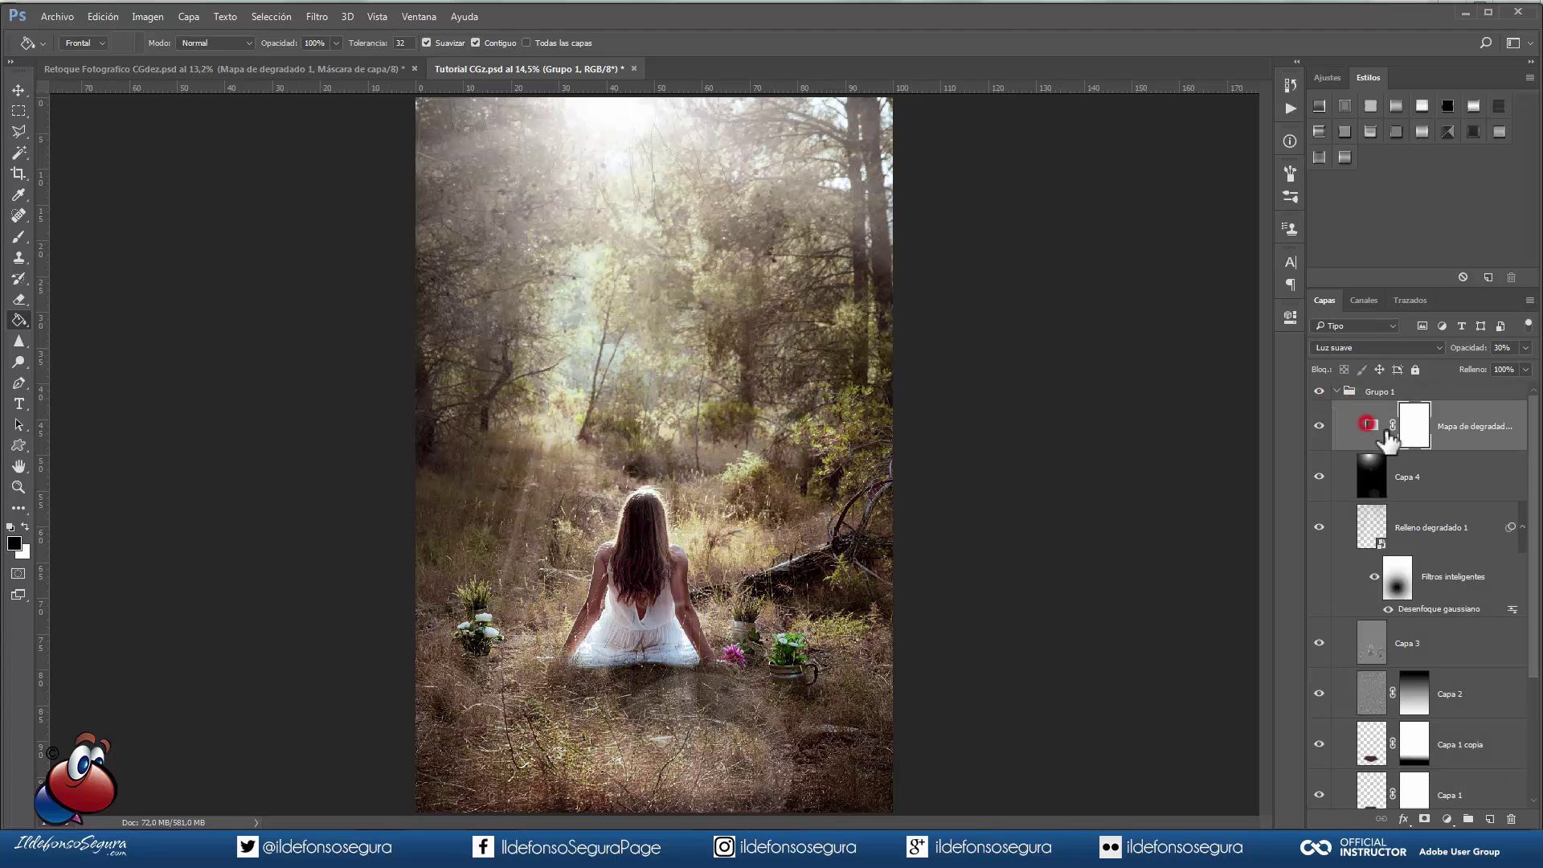
left_click(1446, 819)
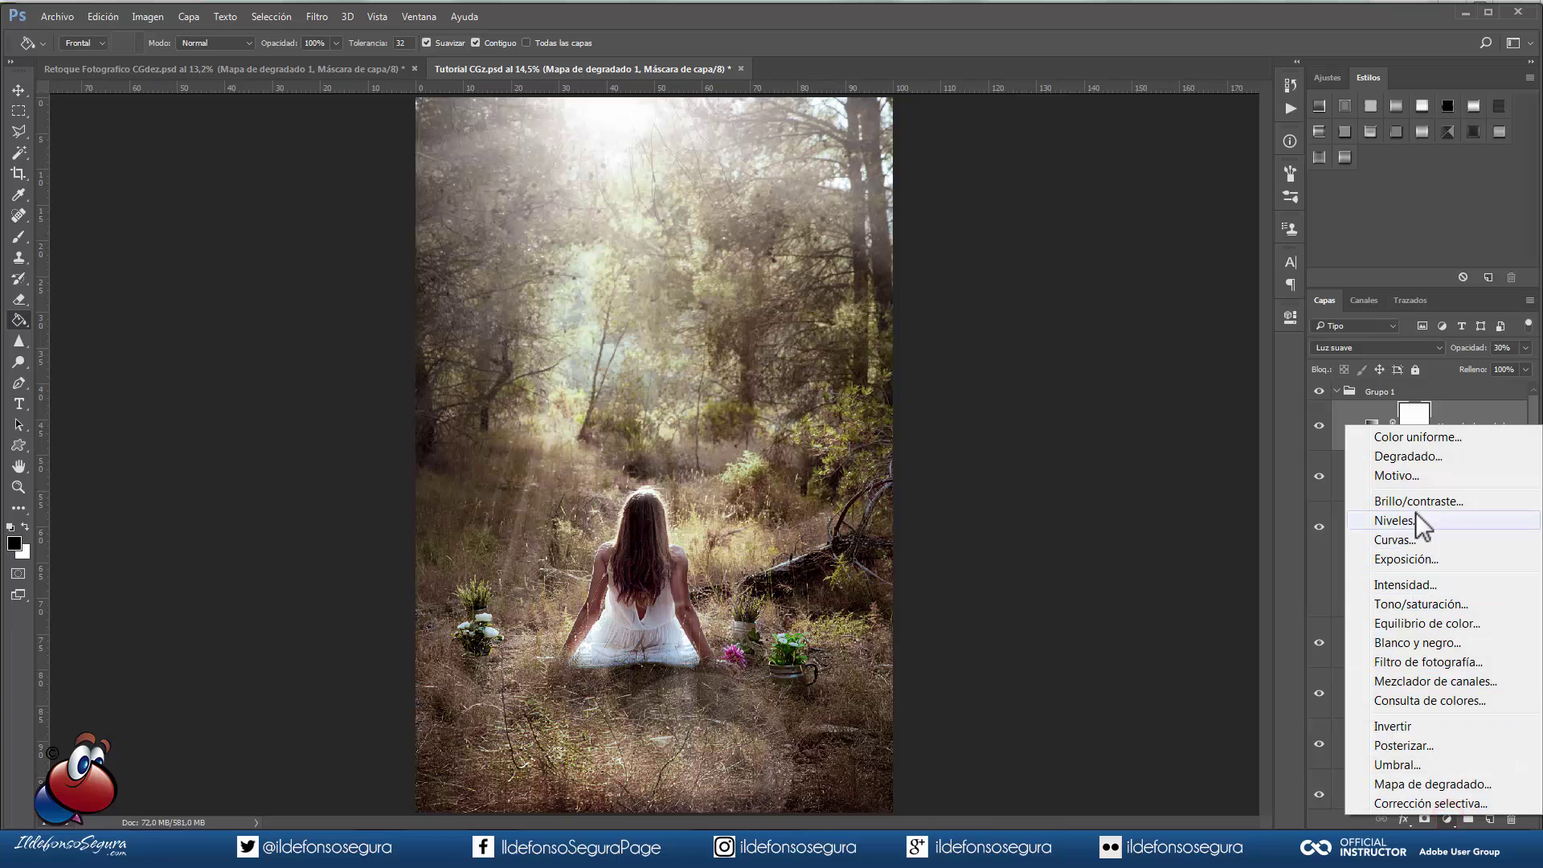
left_click(1424, 786)
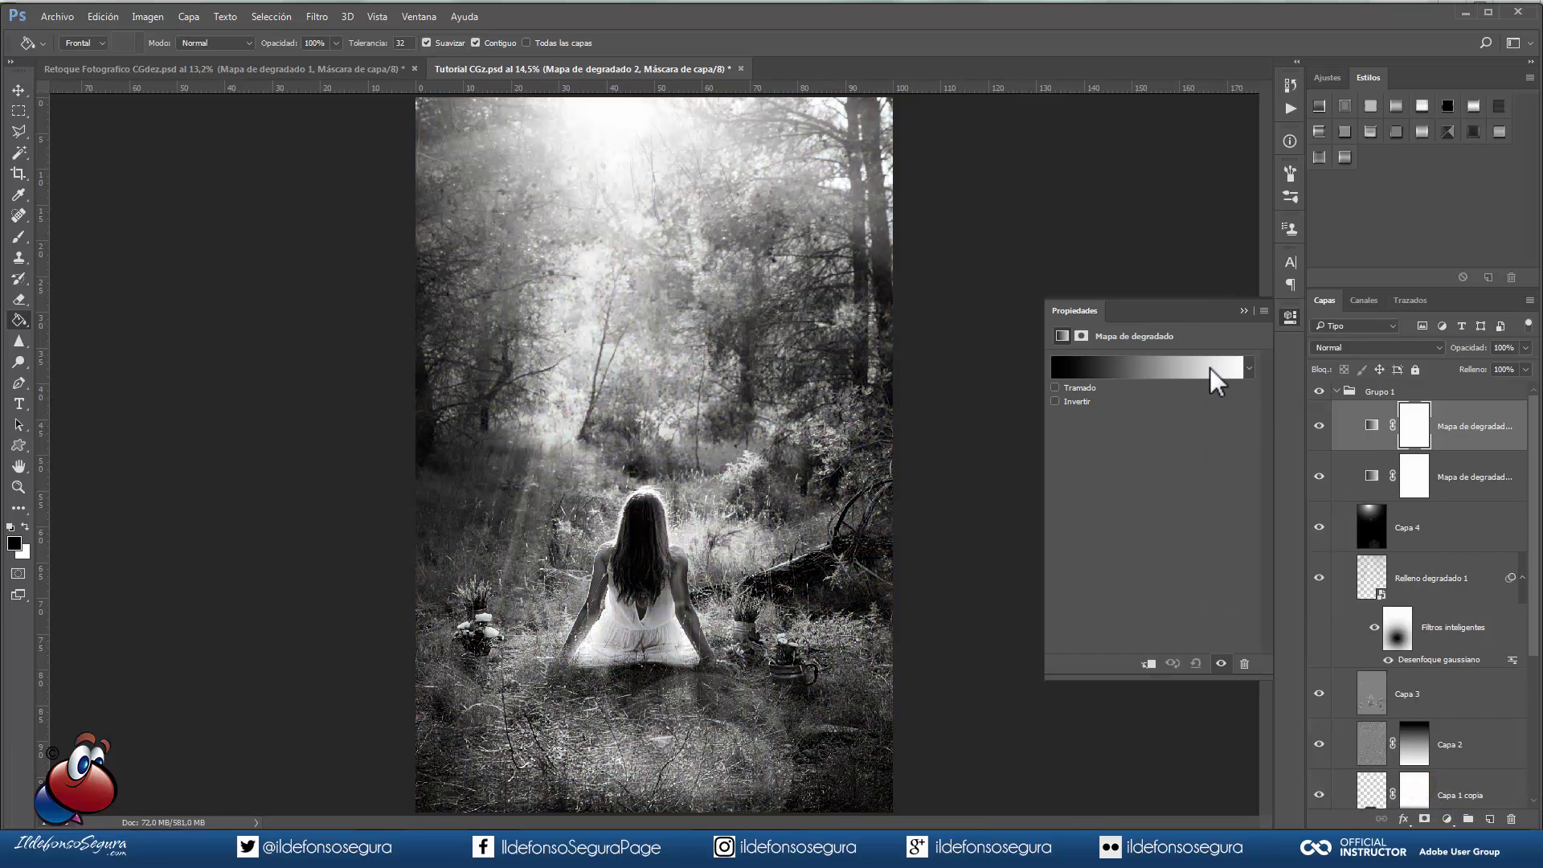
left_click(1209, 366)
left_click(1308, 182)
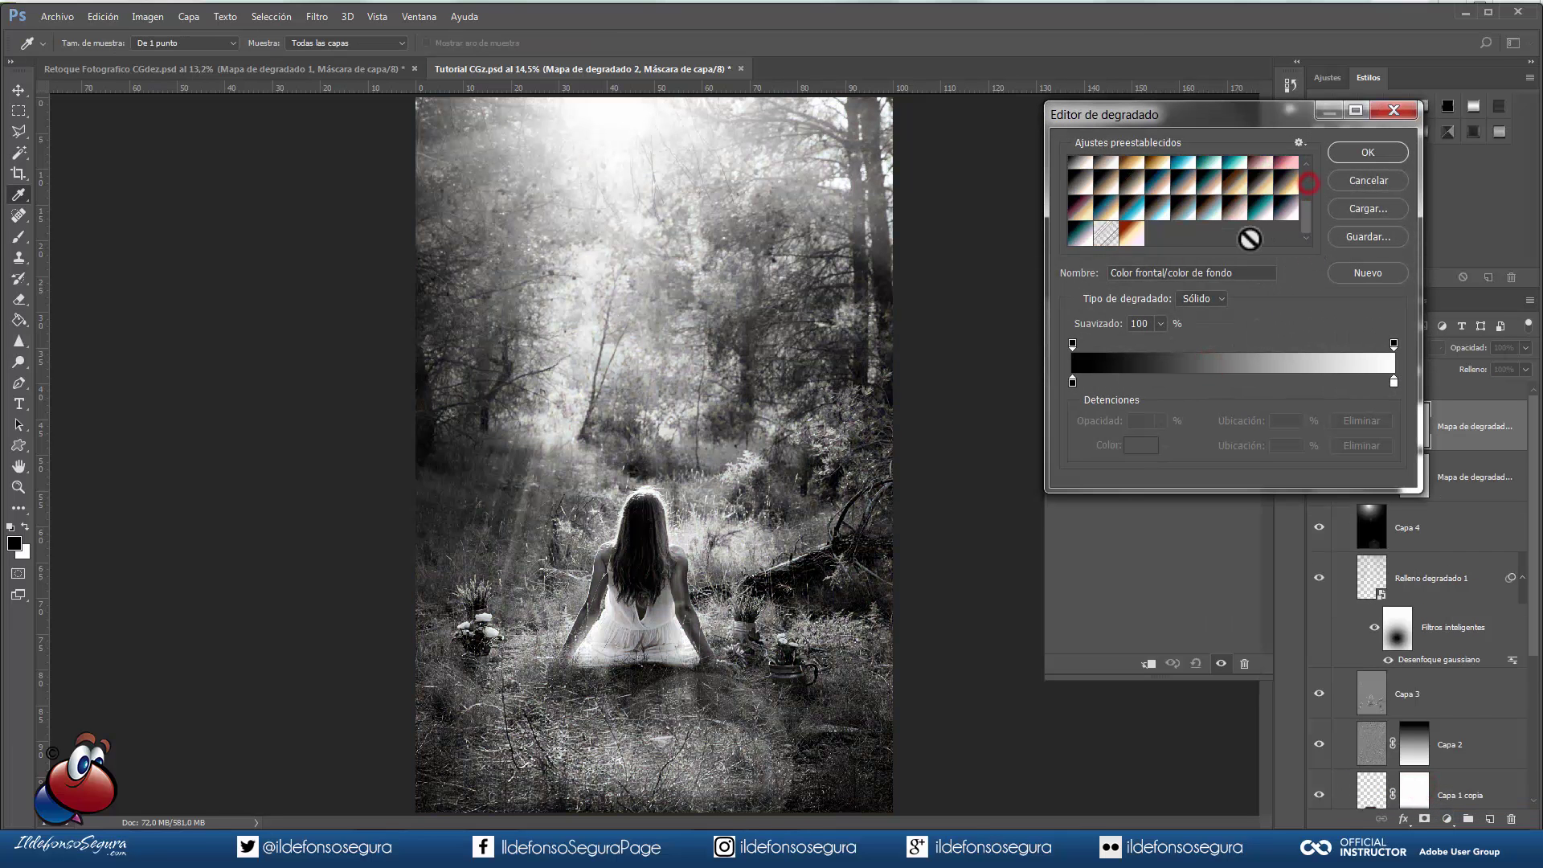
left_click(1139, 236)
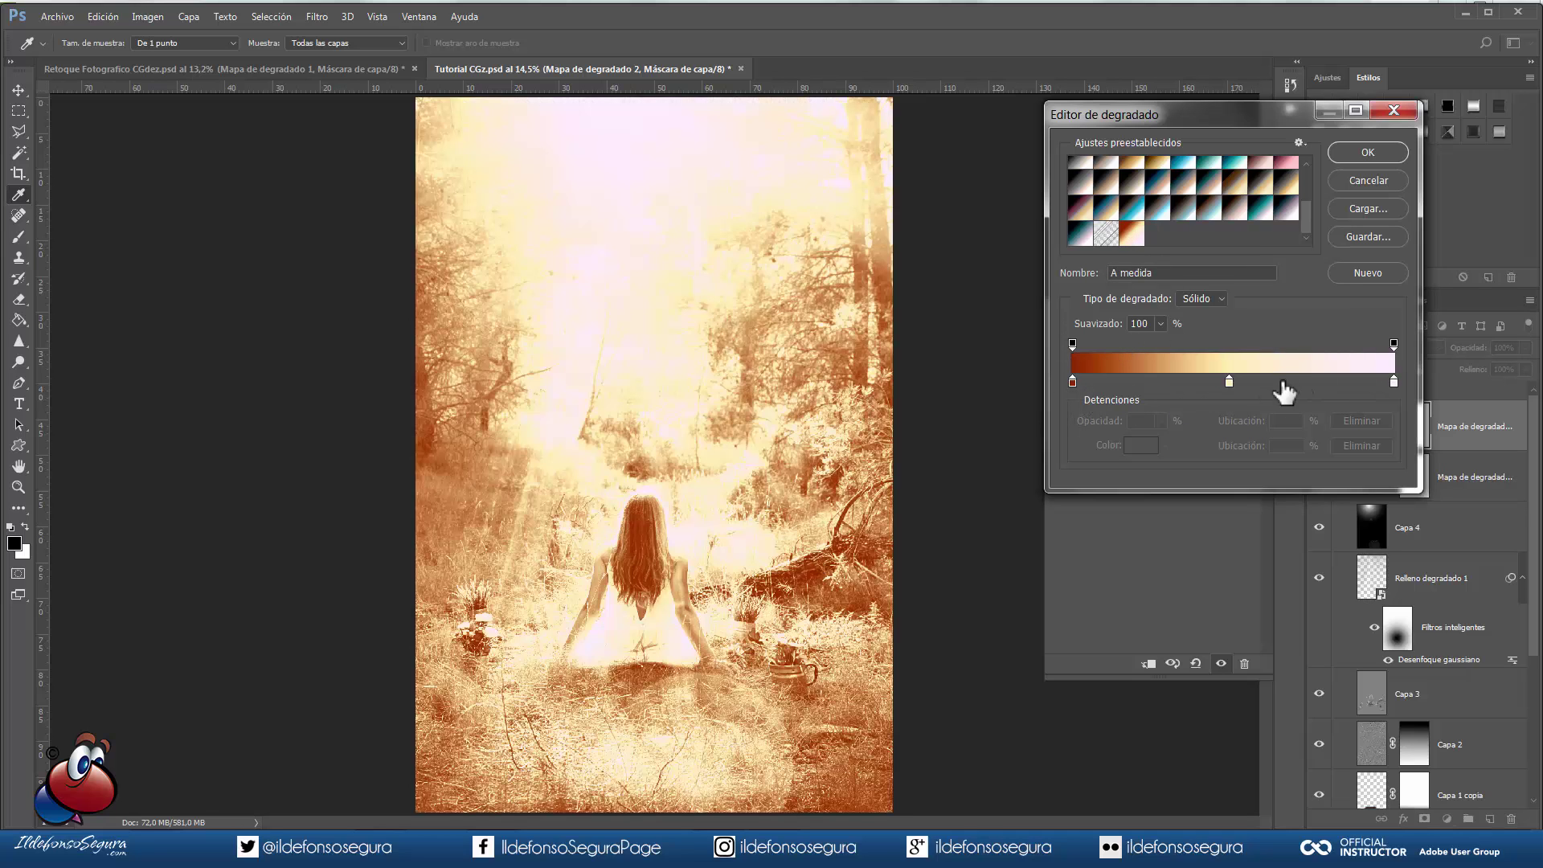
left_click(1364, 153)
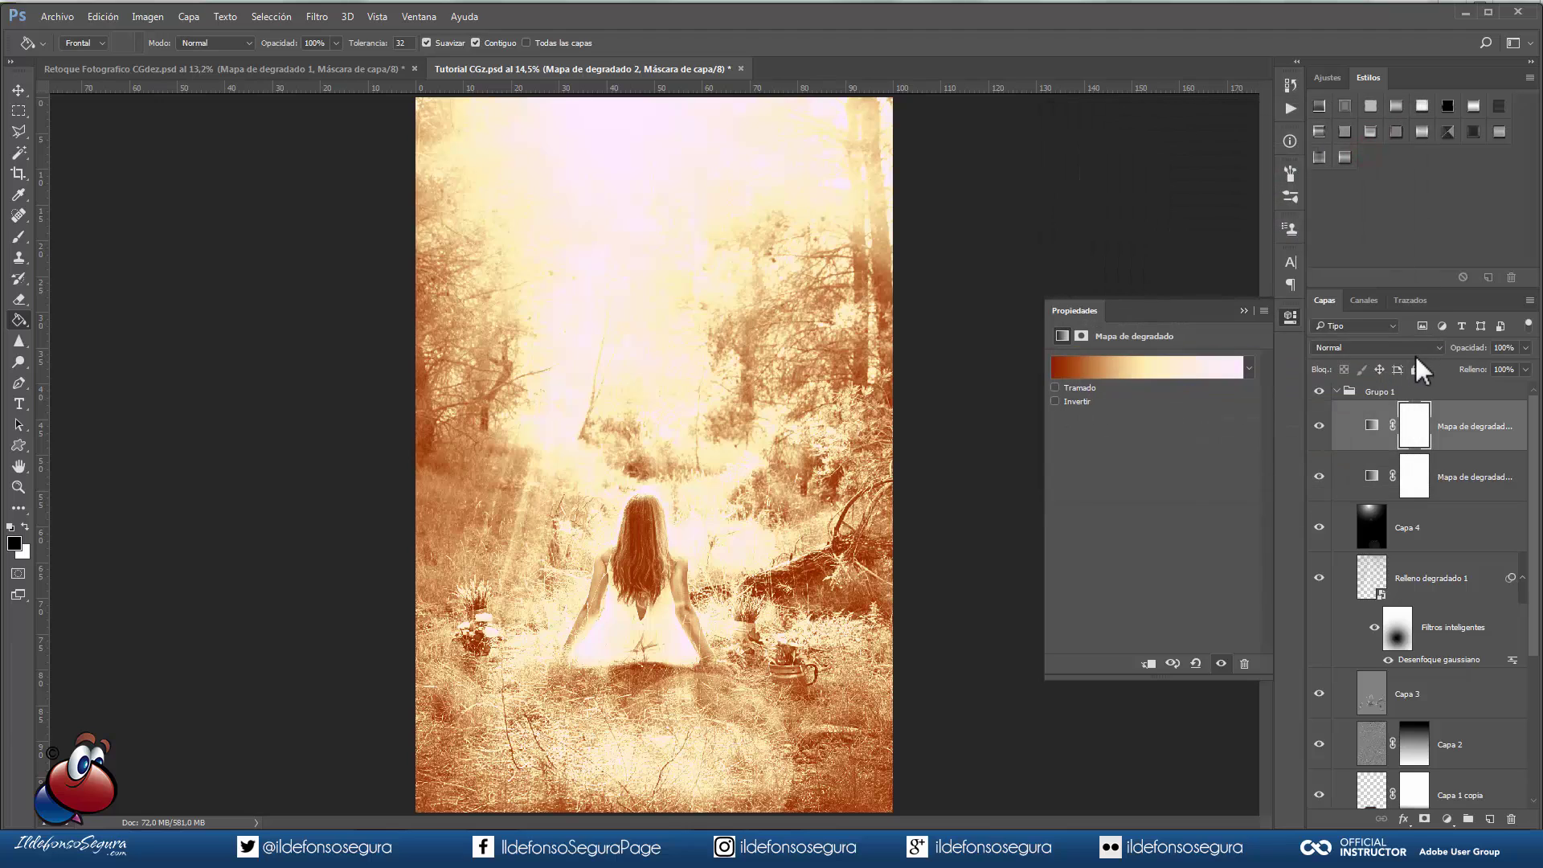
Step: Set the second gradient map layer's blending mode to Luz suave and its opacity to 45%
left_click(1412, 350)
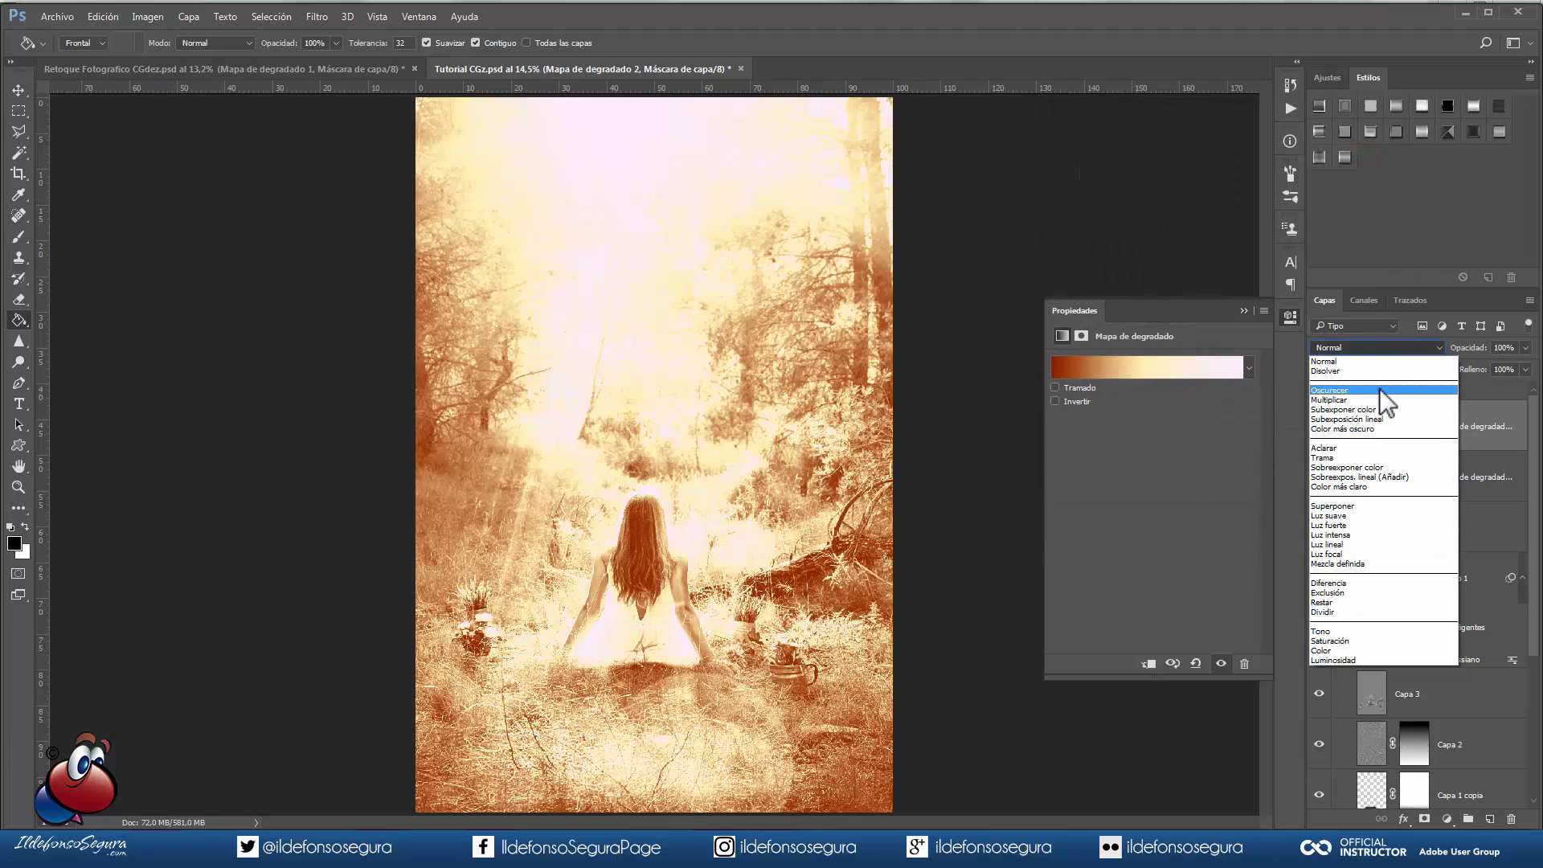
left_click(1363, 516)
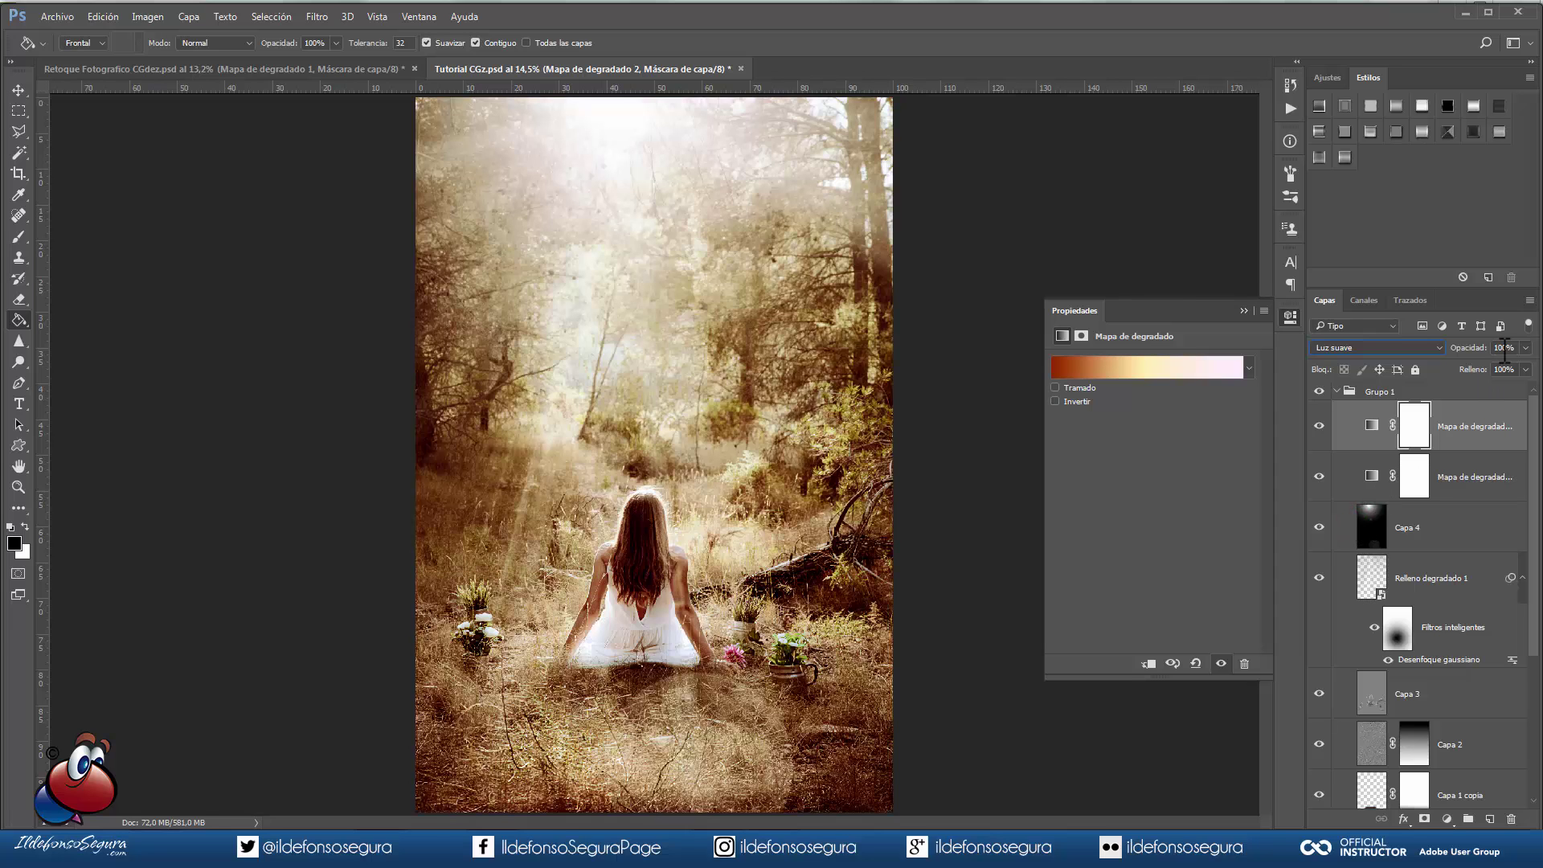
left_click(1517, 347)
left_click(1245, 311)
Step: Compare the image with and without the second gradient map, and the full retouch in Grupo 1 with the original photo
left_click(1319, 426)
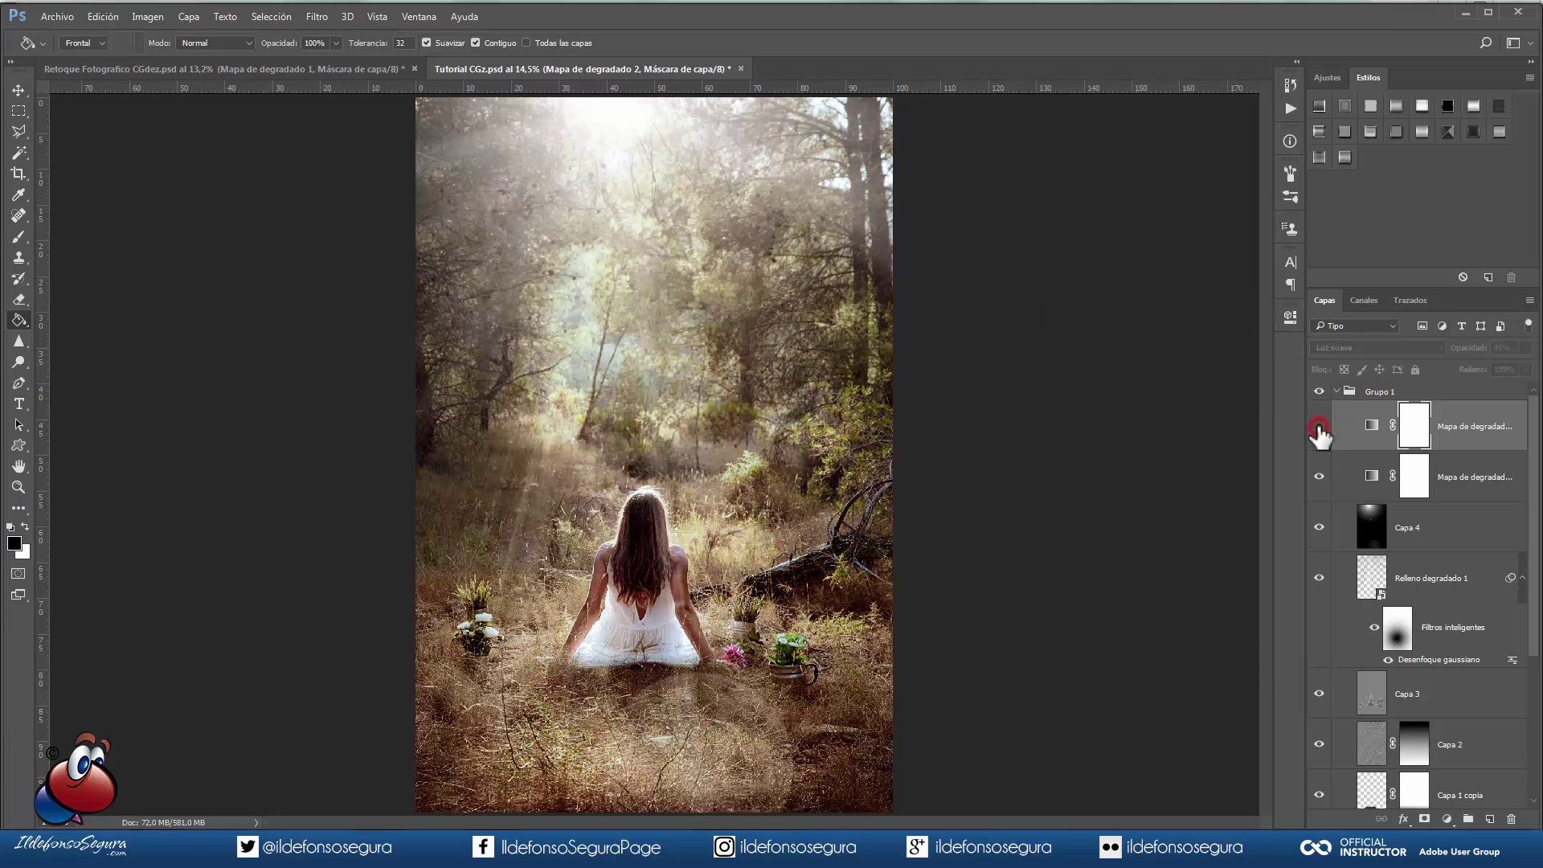
left_click(1318, 426)
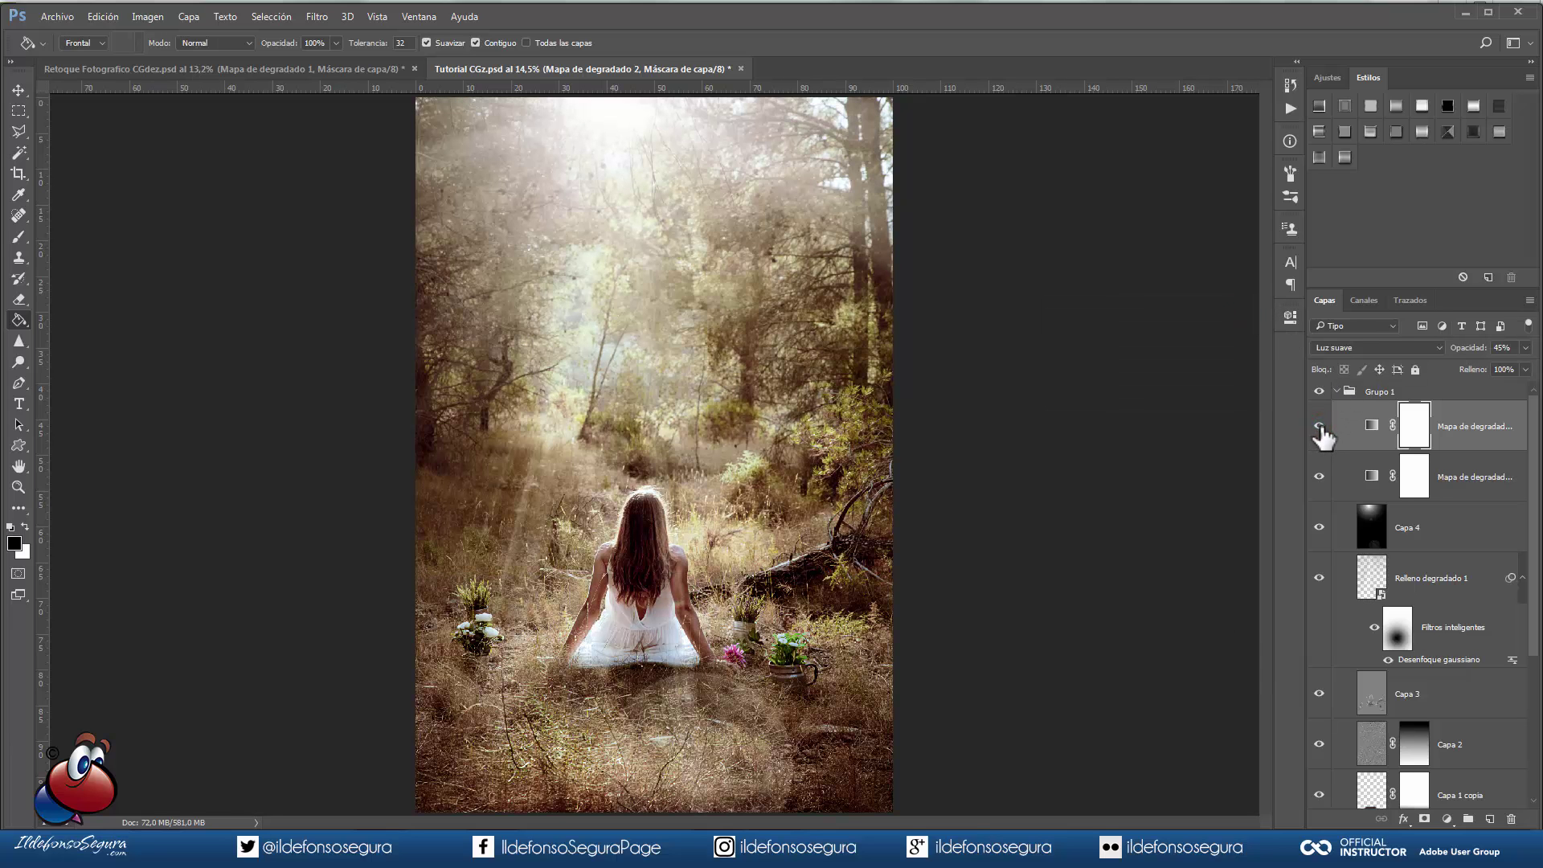
left_click(1319, 392)
left_click(1321, 392)
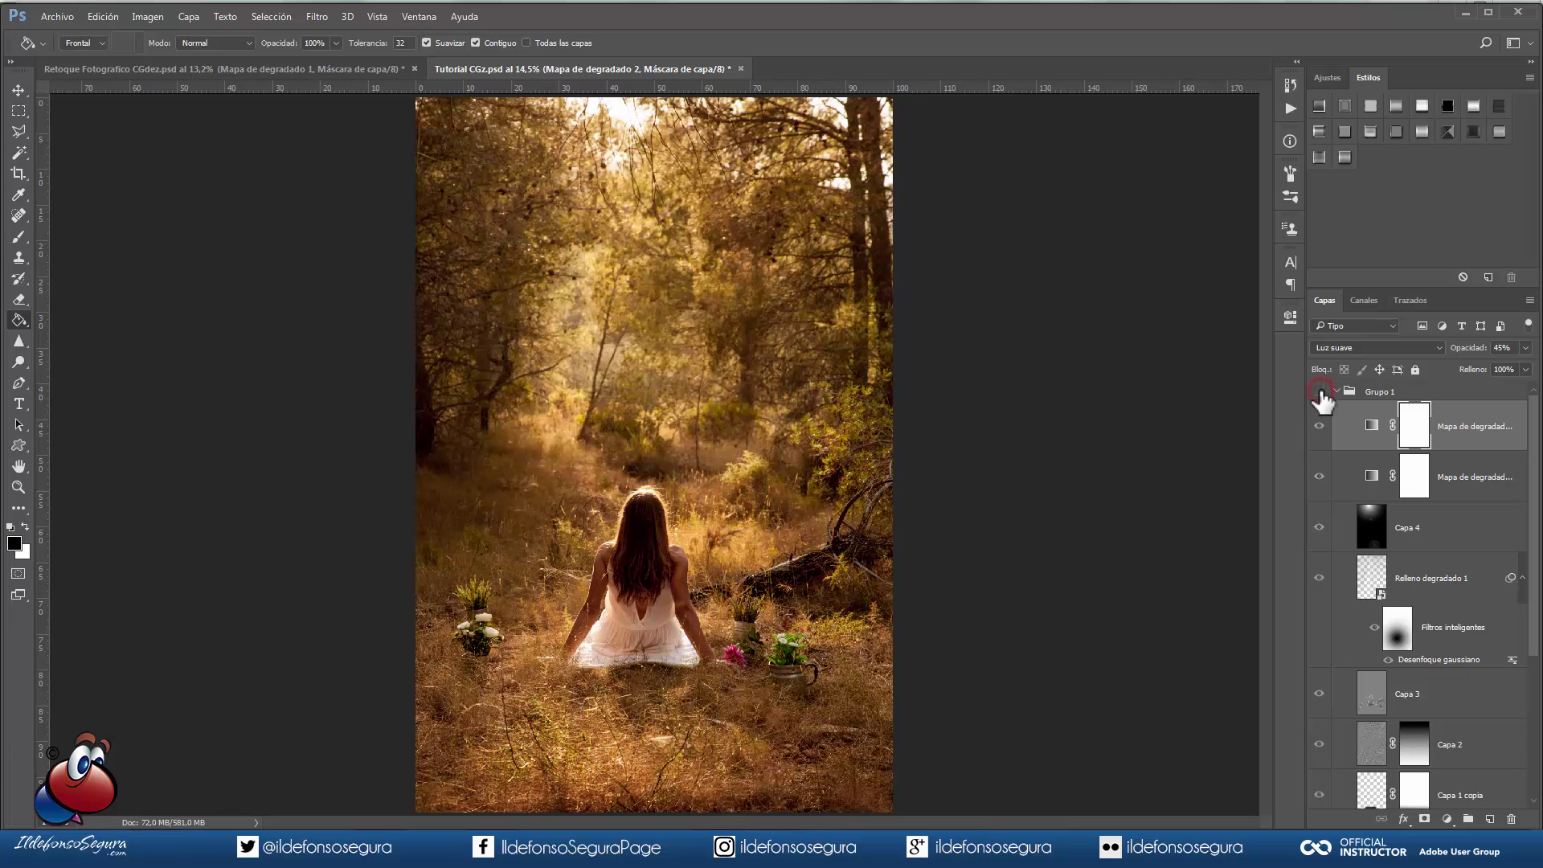
left_click(1320, 392)
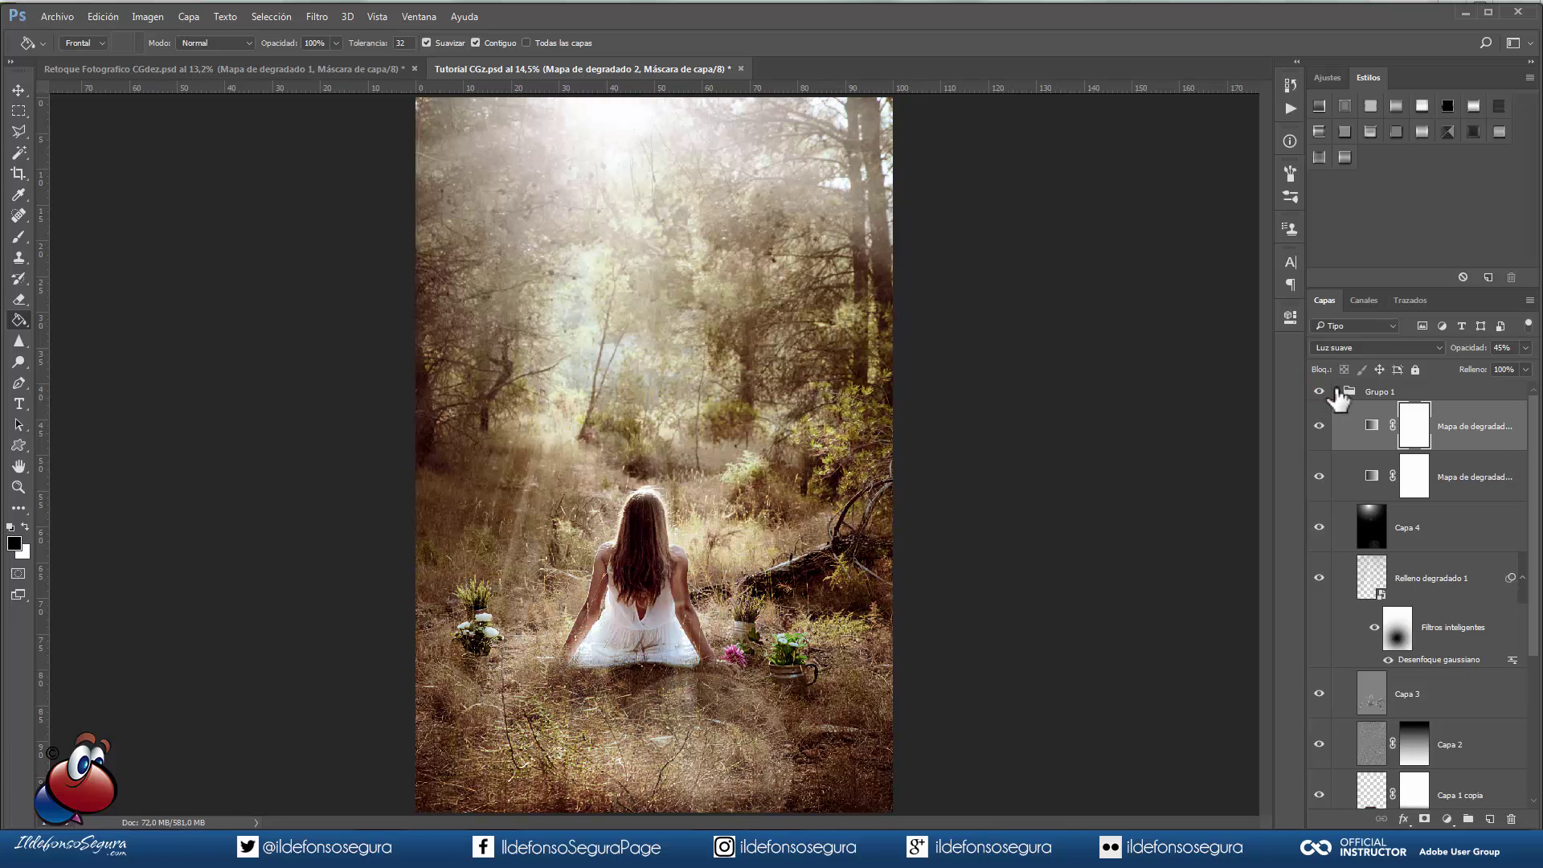
Step: Collapse Grupo 1, deselect all layers and zoom out to 12.5% to view the whole retouched portrait
left_click(1339, 394)
left_click(1336, 392)
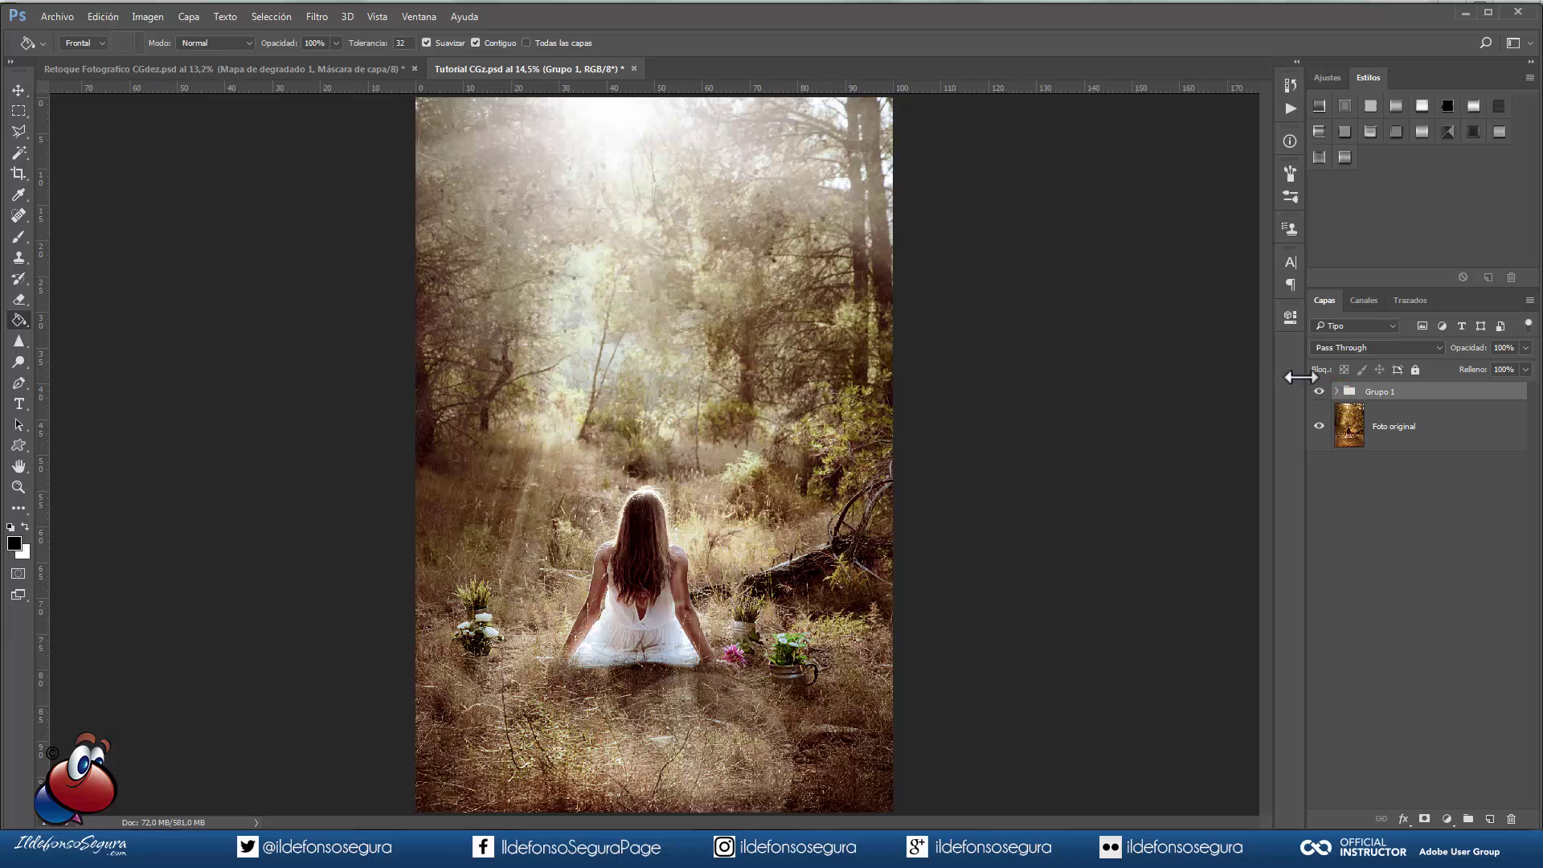
left_click(20, 90)
left_click(190, 257)
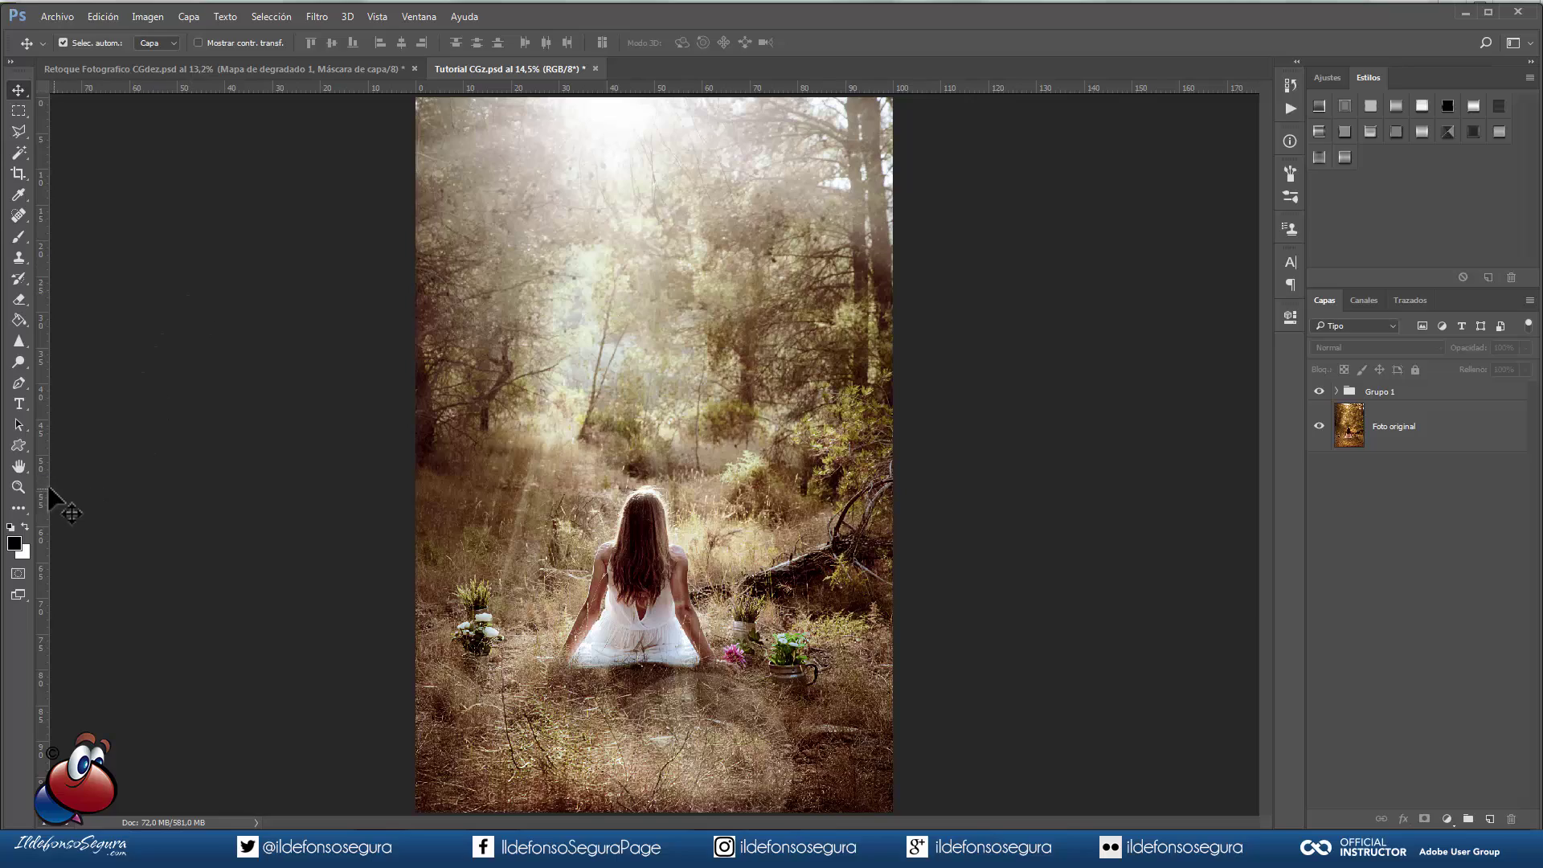
left_click(19, 487)
left_click(221, 474, "alt")
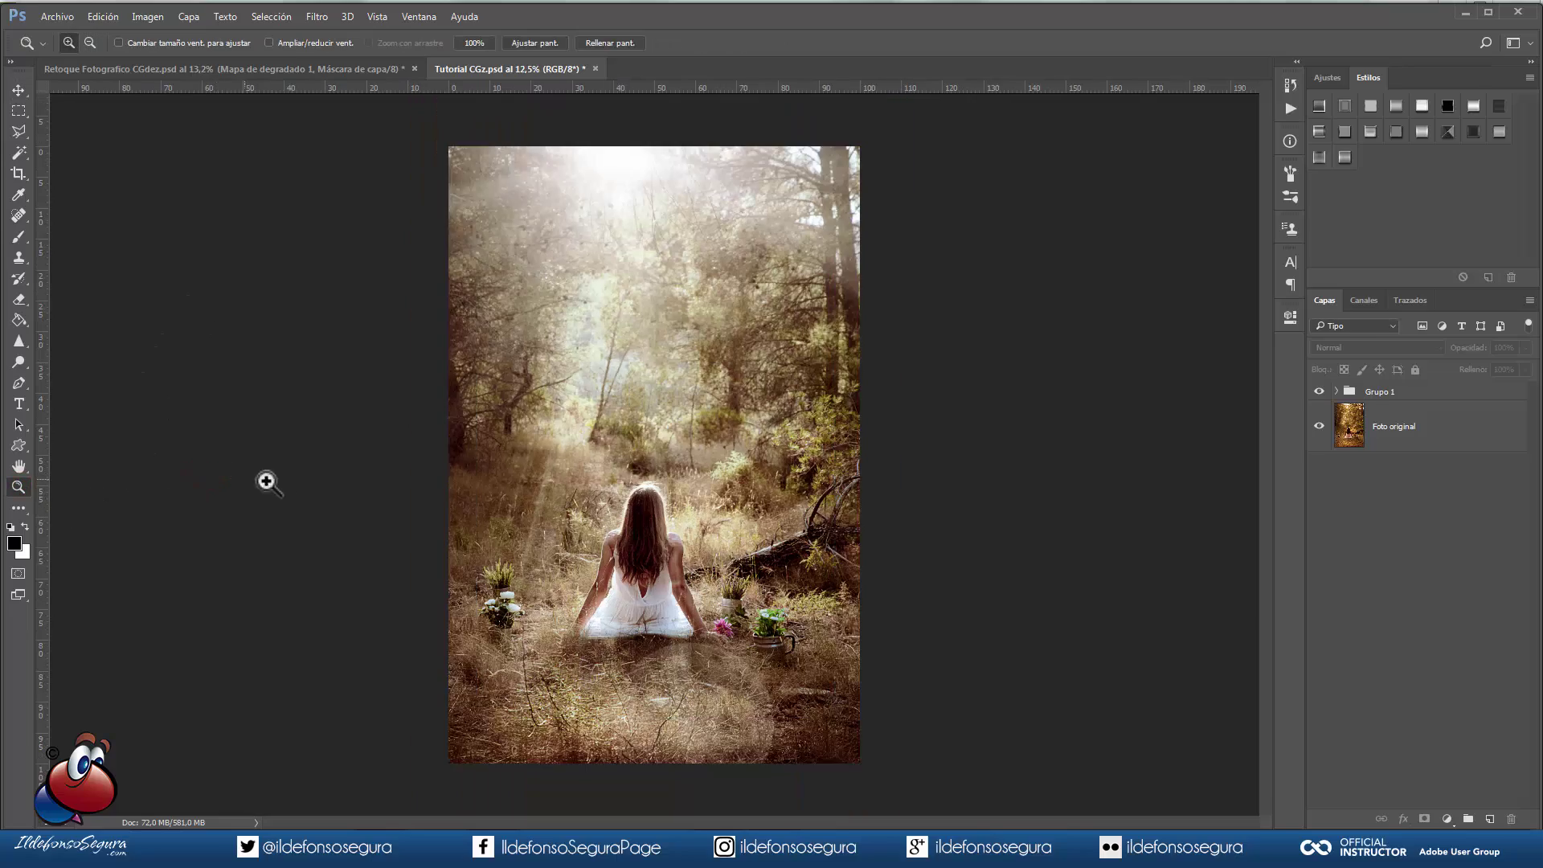